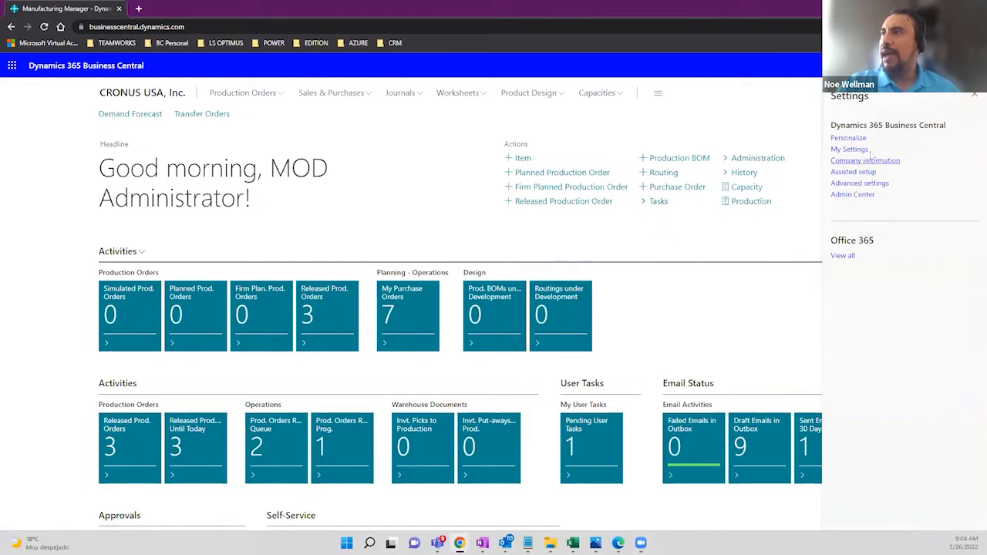
# Change the role in My Settings to Inventory Manager and apply the settings
pyautogui.click(863, 150)
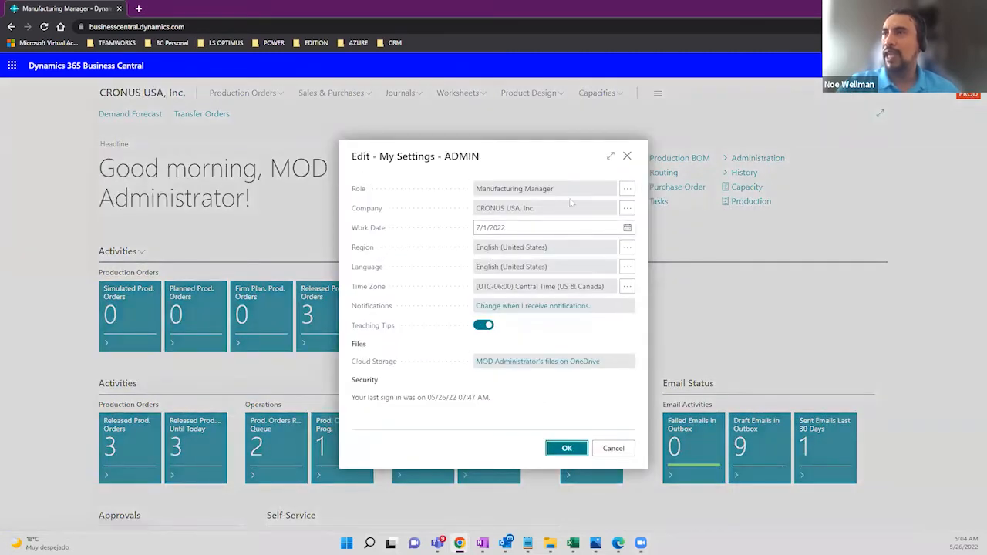
pyautogui.click(624, 189)
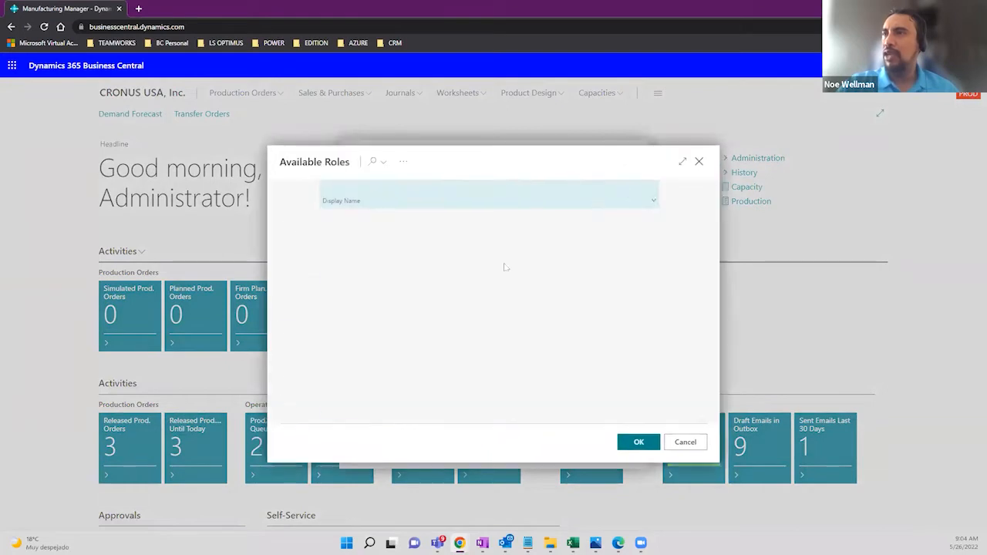
pyautogui.click(454, 257)
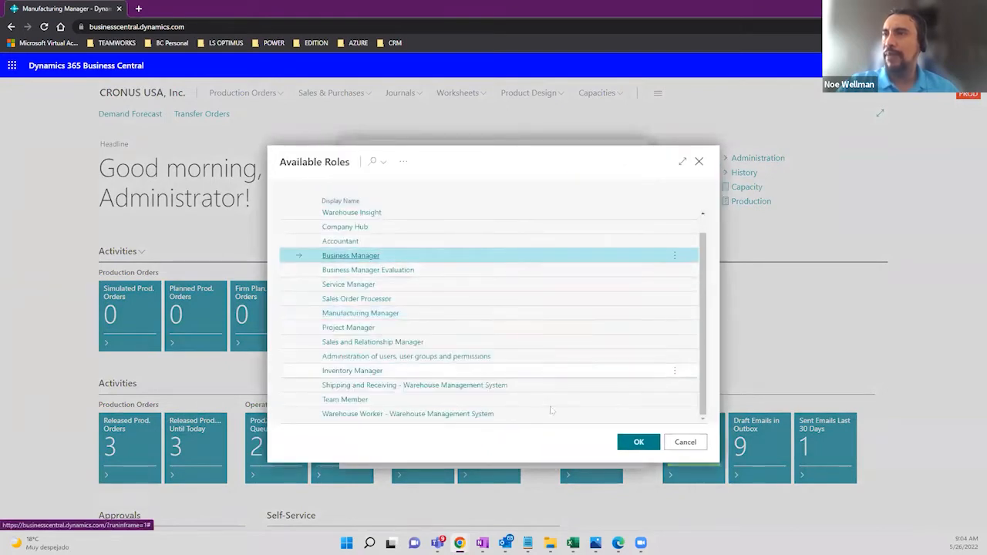
pyautogui.click(636, 441)
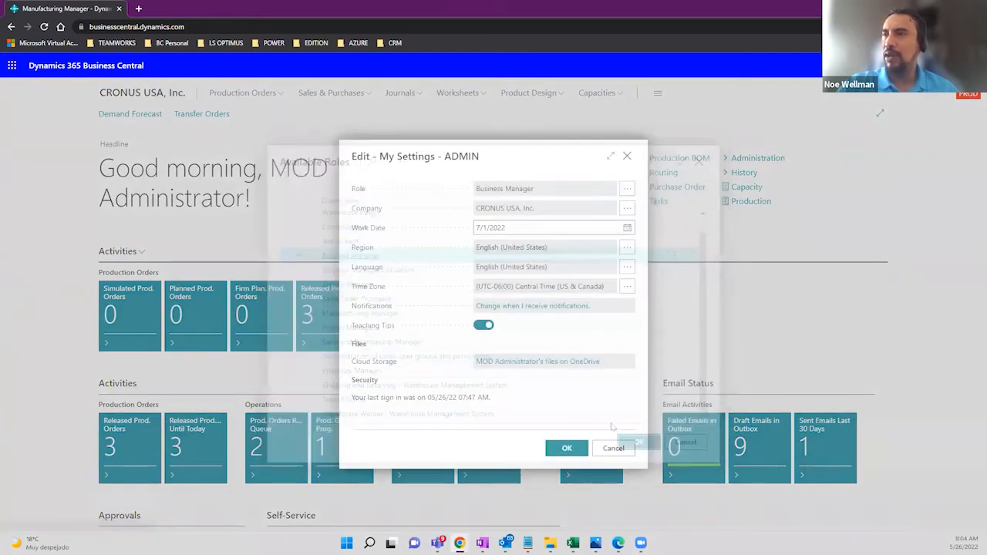
pyautogui.click(628, 191)
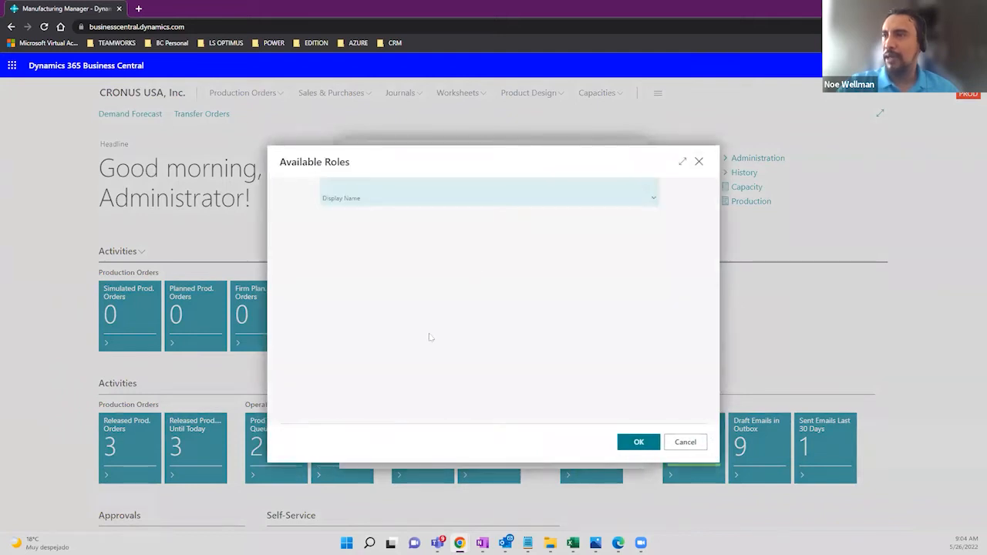
pyautogui.click(415, 372)
pyautogui.click(638, 442)
pyautogui.click(566, 448)
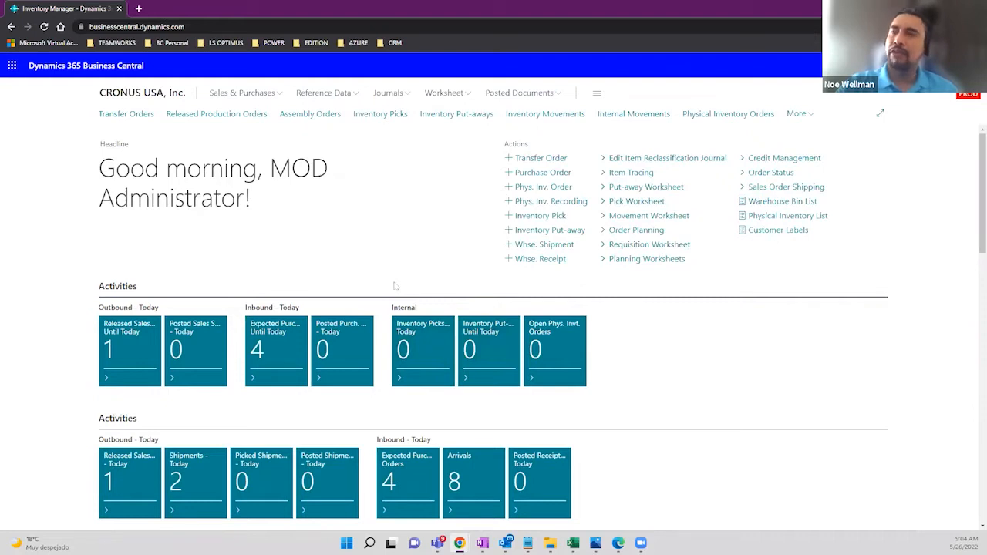
# Look over the role center's outbound, inbound and internal activities, and open the inbound Expected Purchase Orders list
pyautogui.scroll(-2, 394, 286)
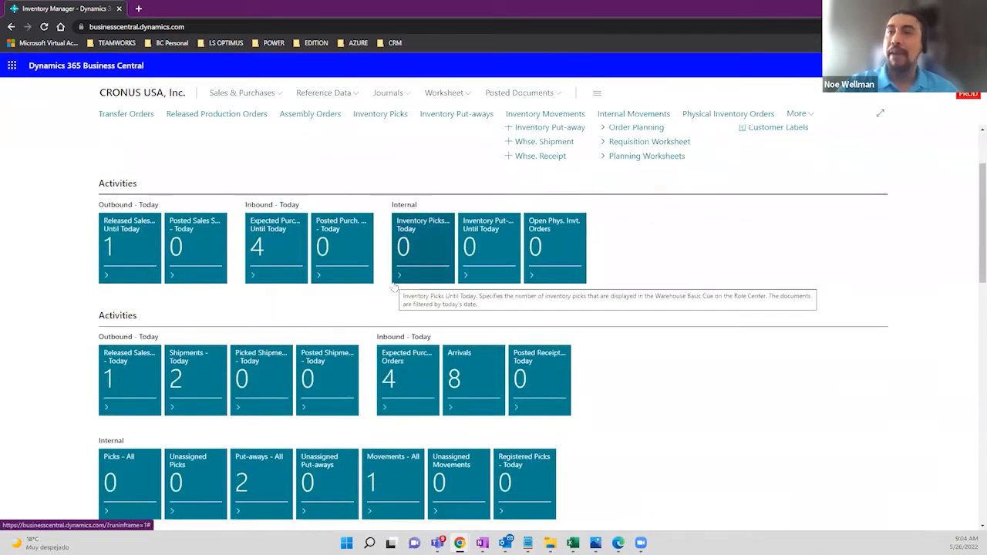
pyautogui.scroll(-1, 394, 286)
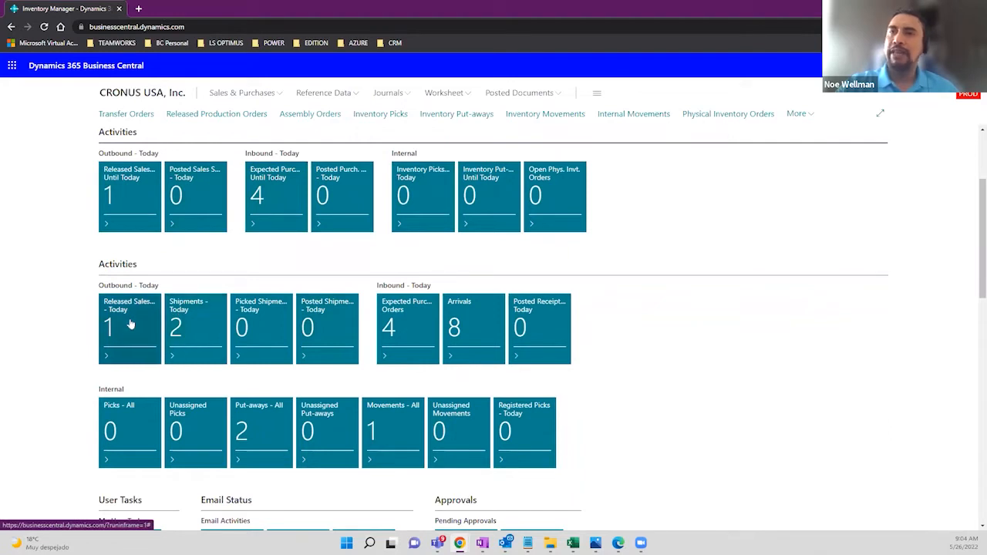
pyautogui.moveTo(130, 324)
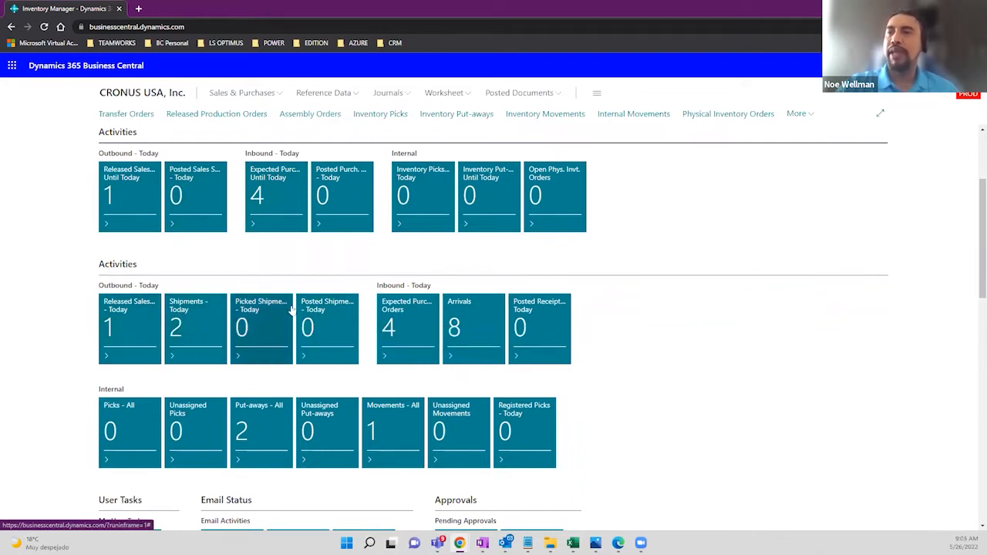
pyautogui.scroll(-2, 291, 308)
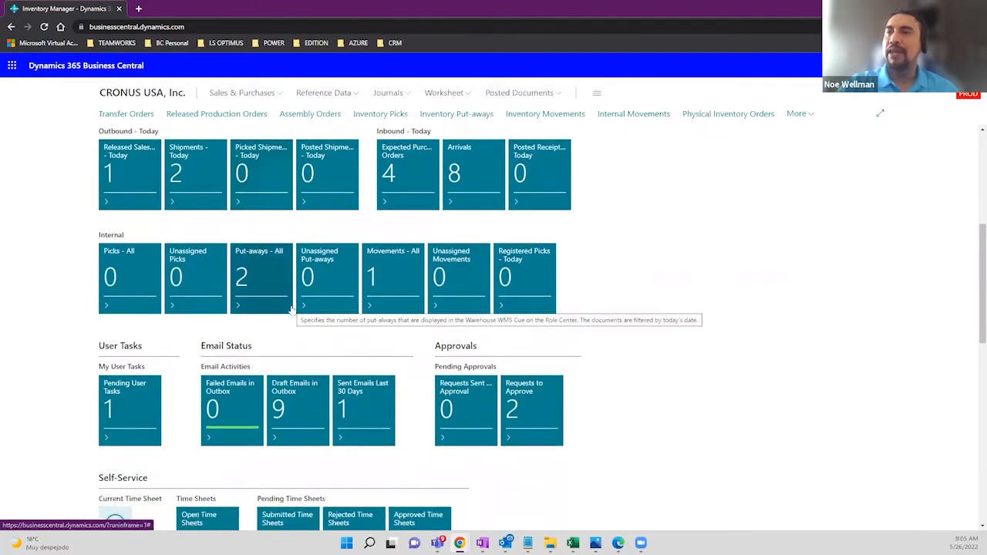
pyautogui.scroll(3, 291, 308)
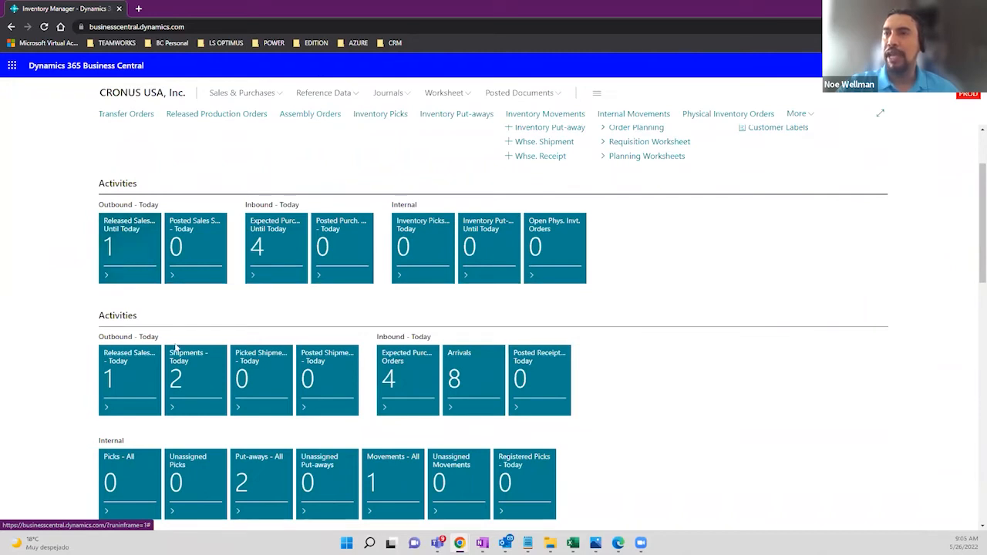
pyautogui.click(405, 369)
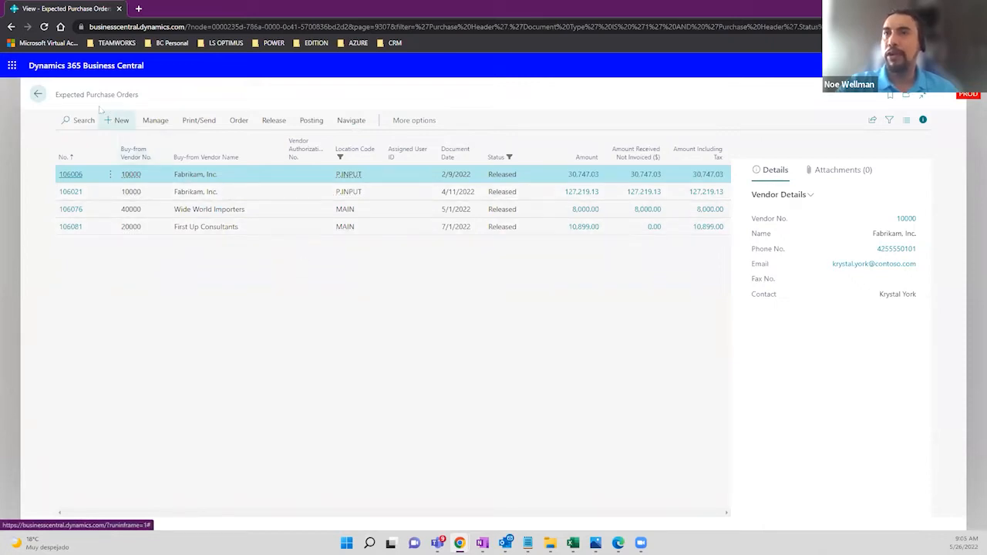
# Examine the location codes of the expected purchase orders and return to the role center
pyautogui.moveTo(53, 94); pyautogui.dragTo(143, 92)
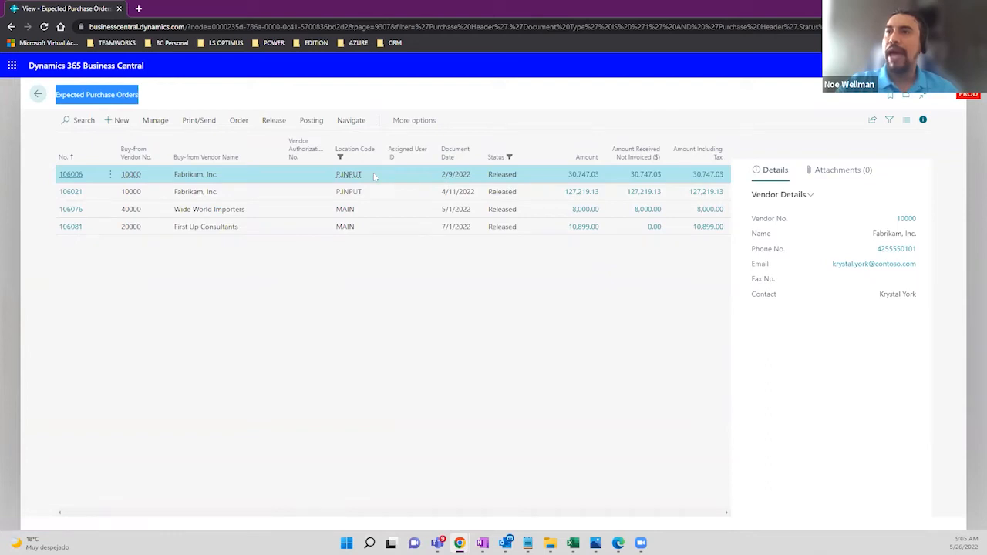
pyautogui.click(363, 215)
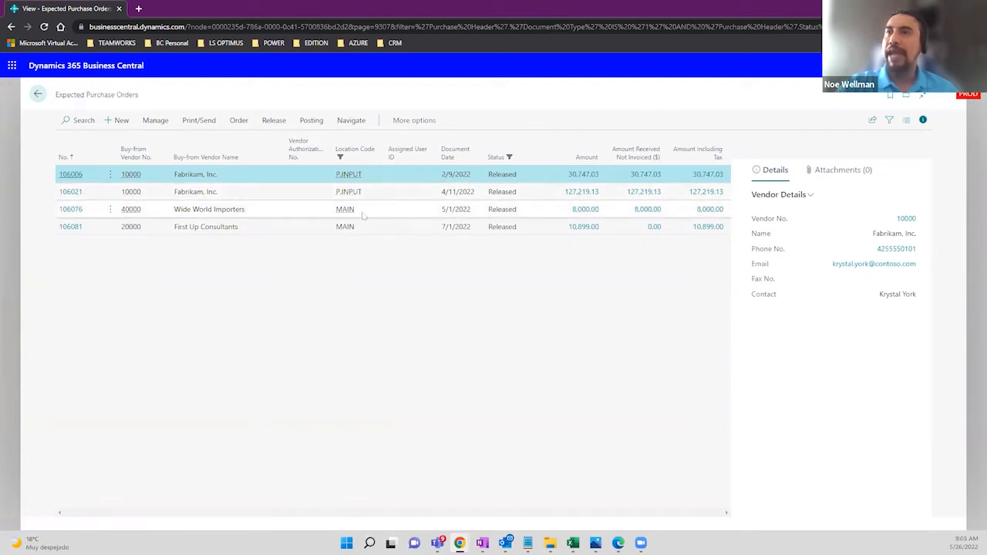
pyautogui.click(359, 230)
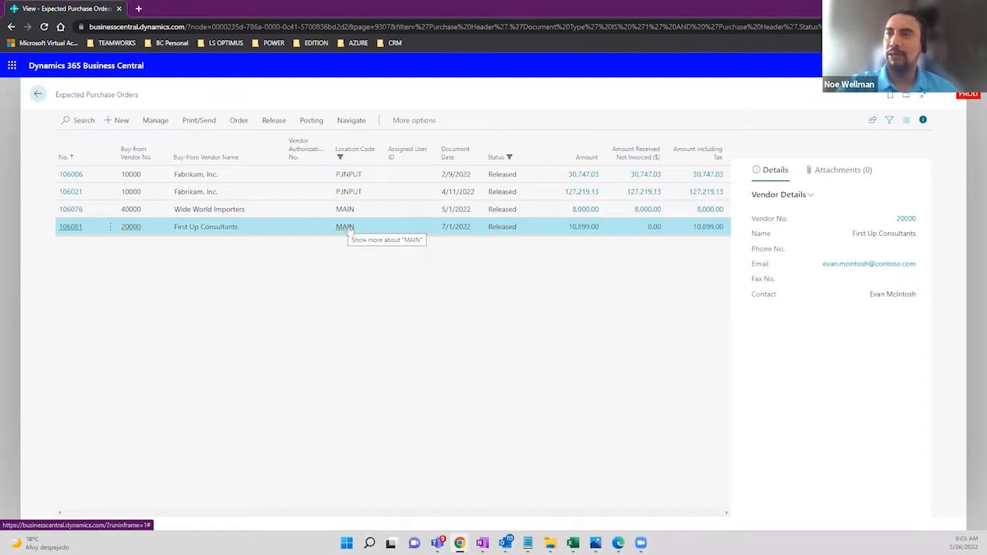
pyautogui.click(280, 193)
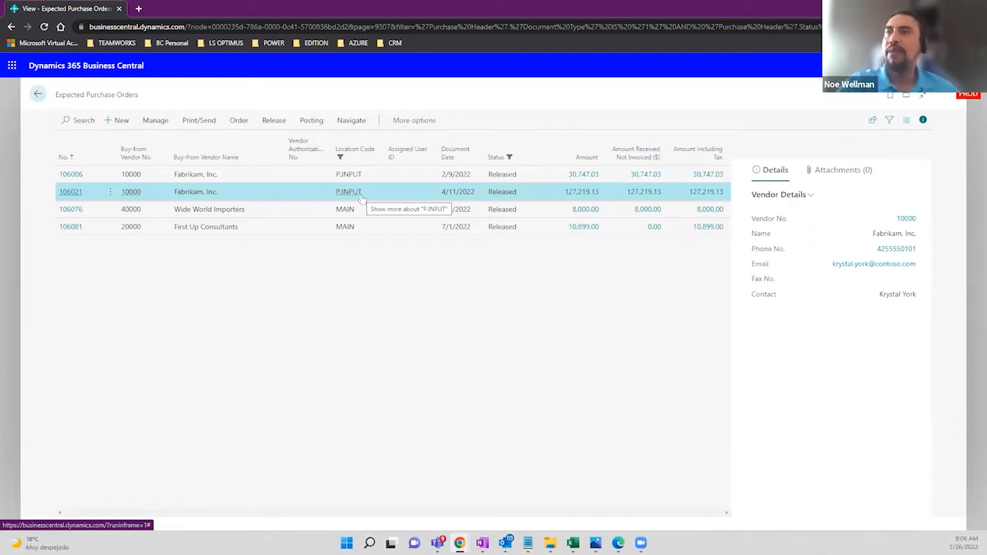
pyautogui.click(39, 94)
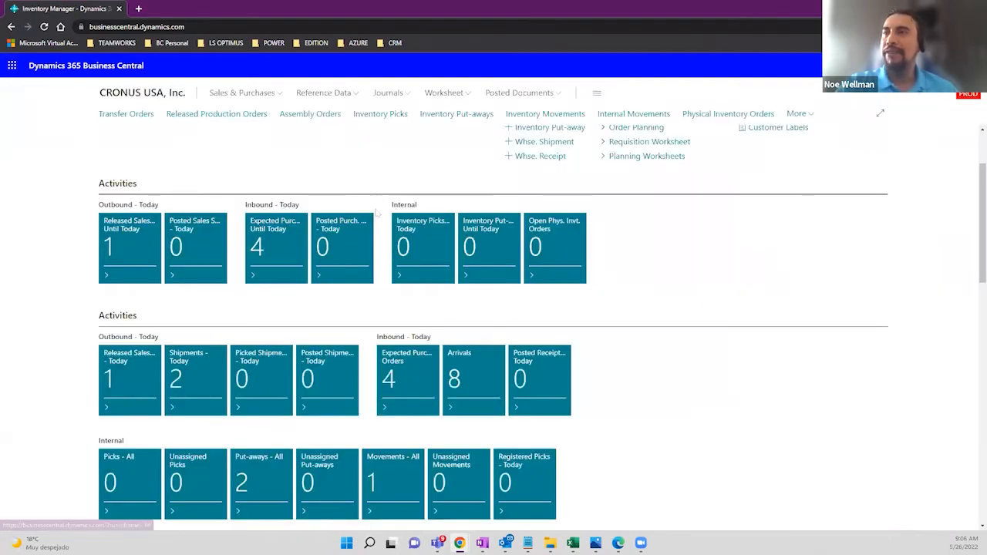
# Open warehouse movement RWMN0000000 from the list of all internal movements
pyautogui.scroll(-1, 379, 231)
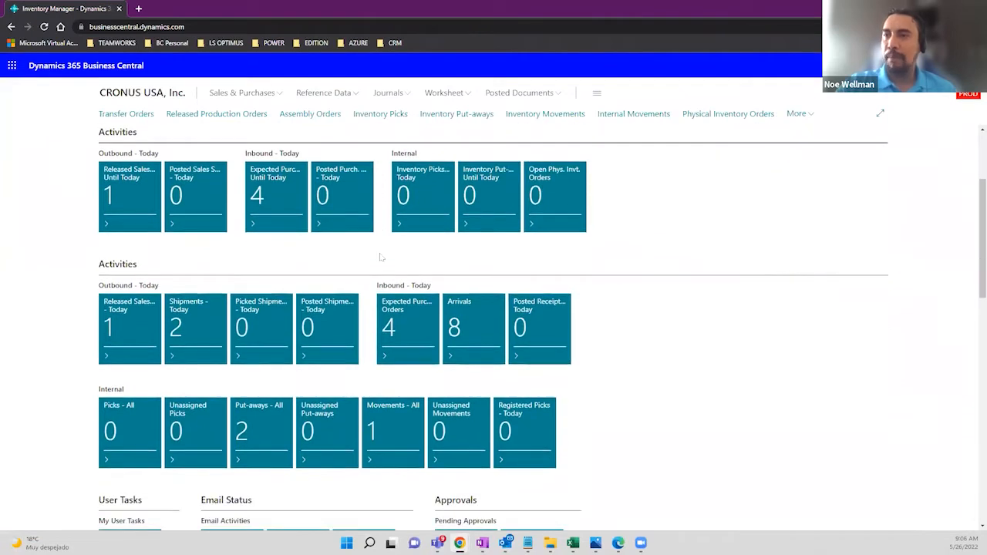
pyautogui.scroll(-3, 381, 257)
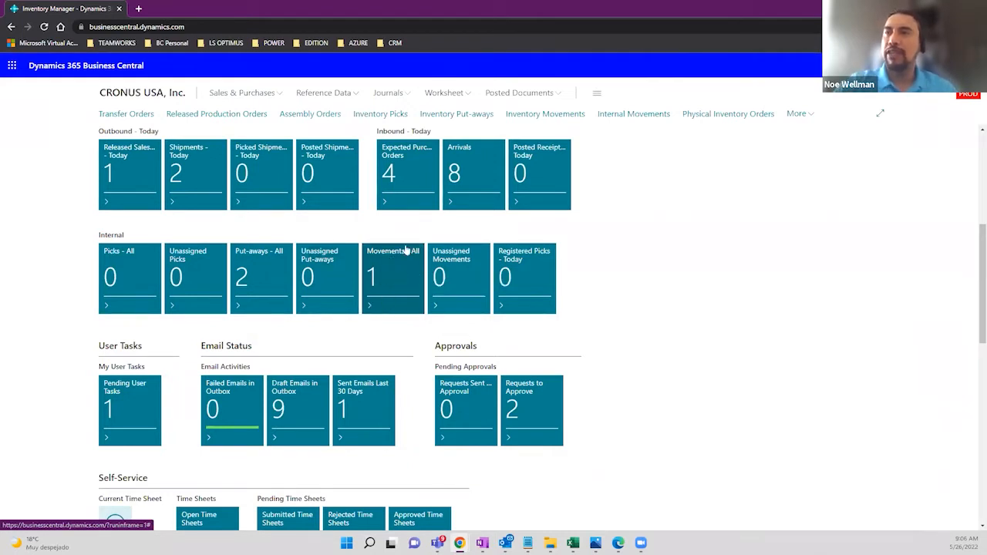
pyautogui.click(391, 273)
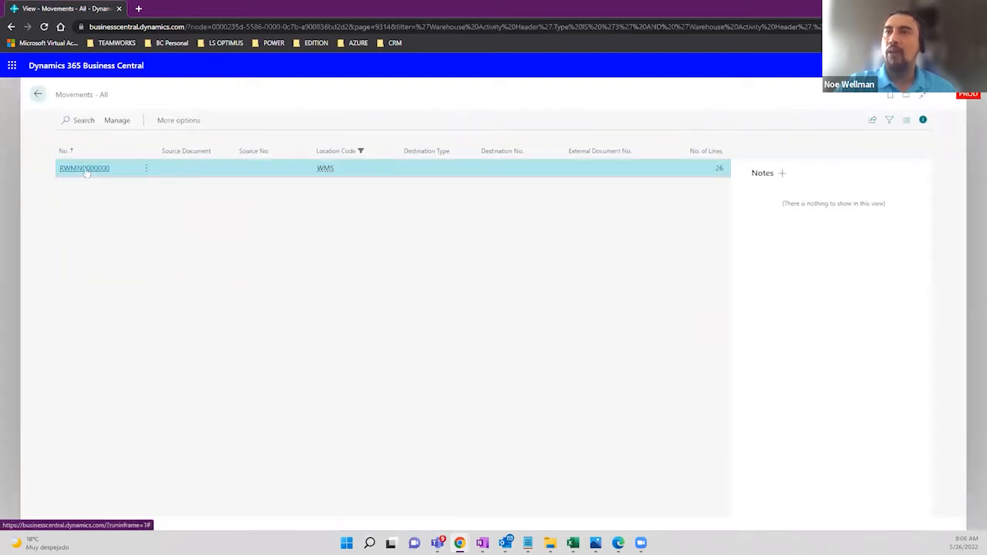
pyautogui.click(85, 169)
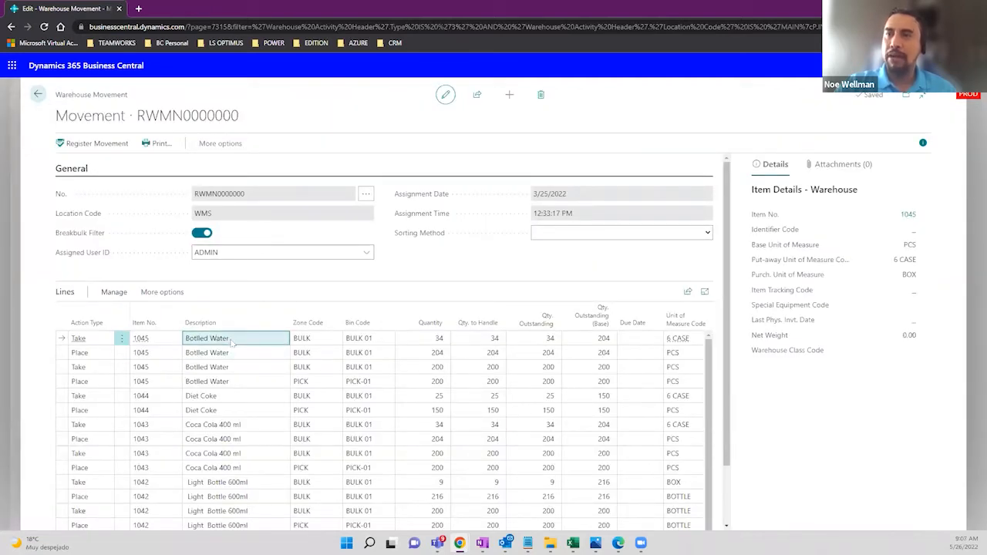
# Set the first Place line of item 1045 to zone PICK and bin PICK-05
pyautogui.click(315, 337)
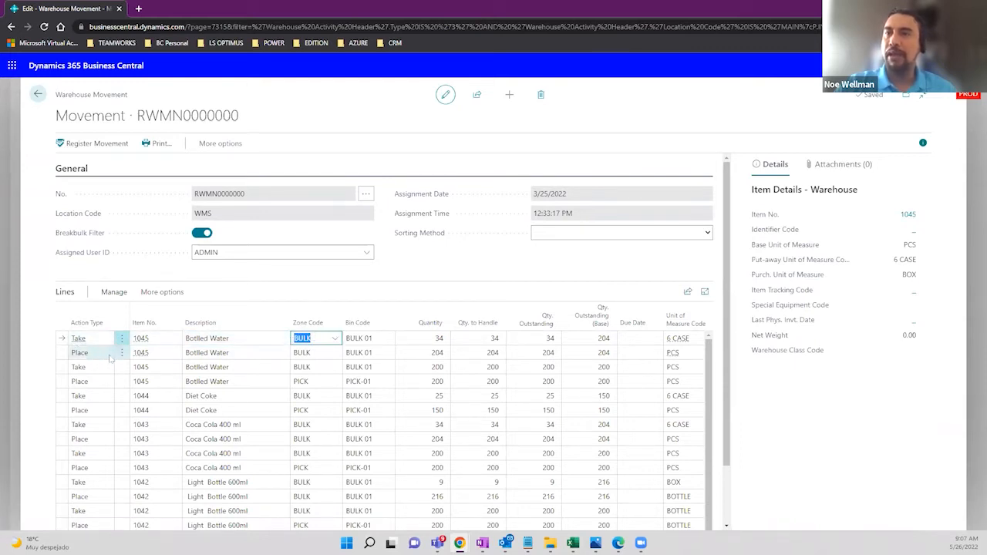
pyautogui.click(320, 353)
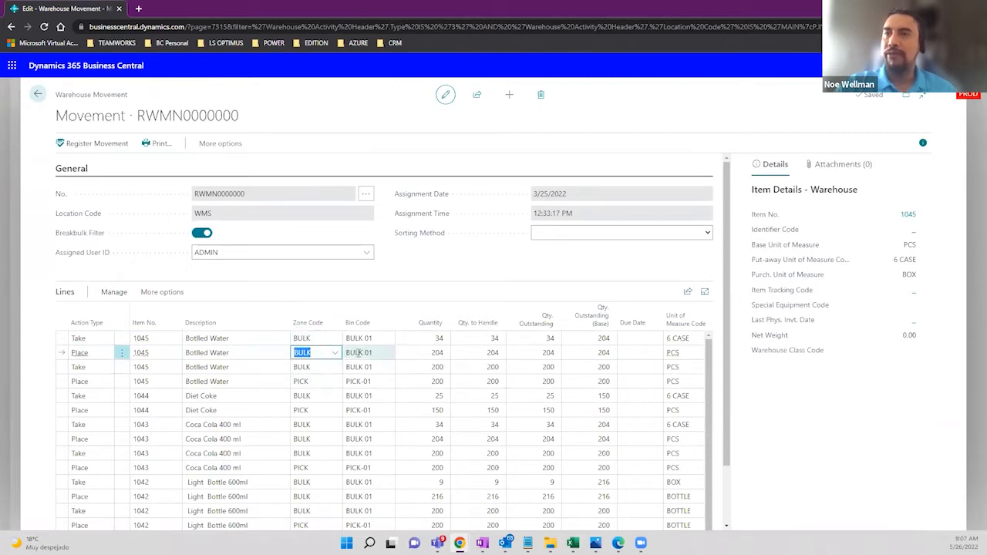
pyautogui.click(336, 356)
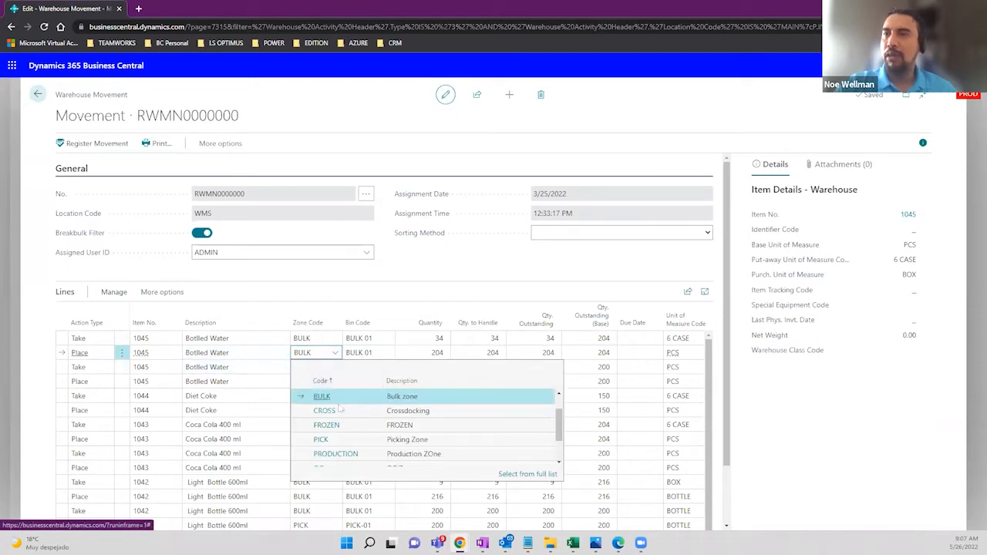
pyautogui.scroll(-1, 342, 414)
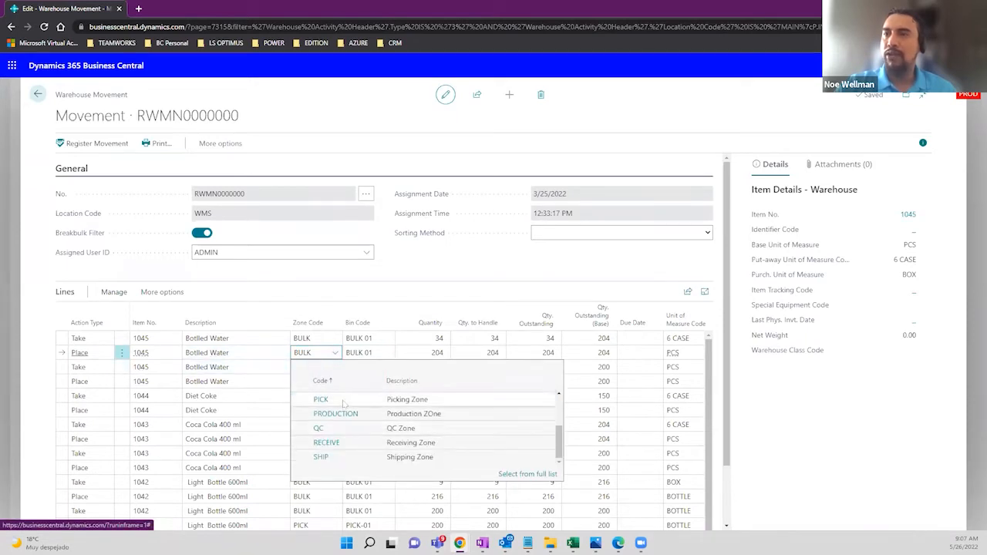
pyautogui.click(341, 399)
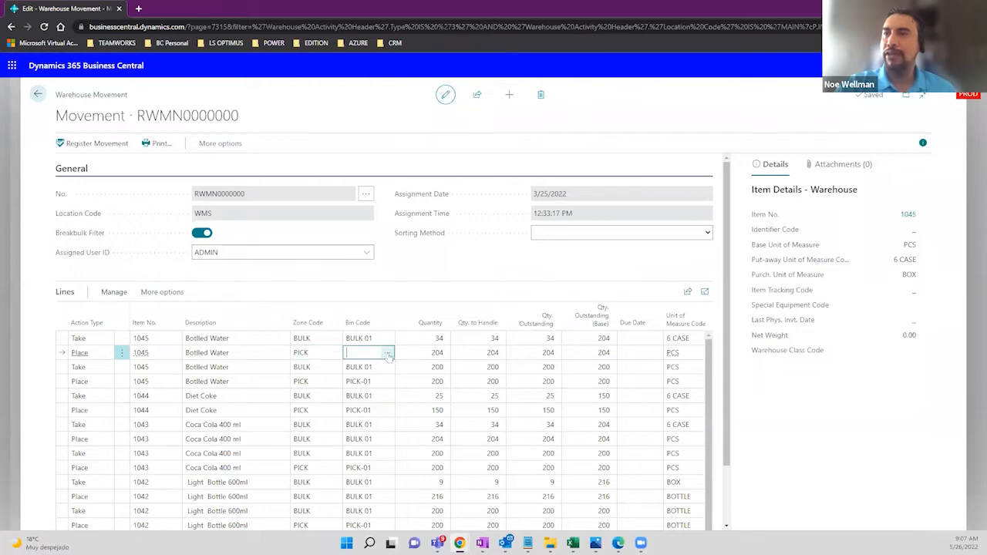
pyautogui.click(388, 355)
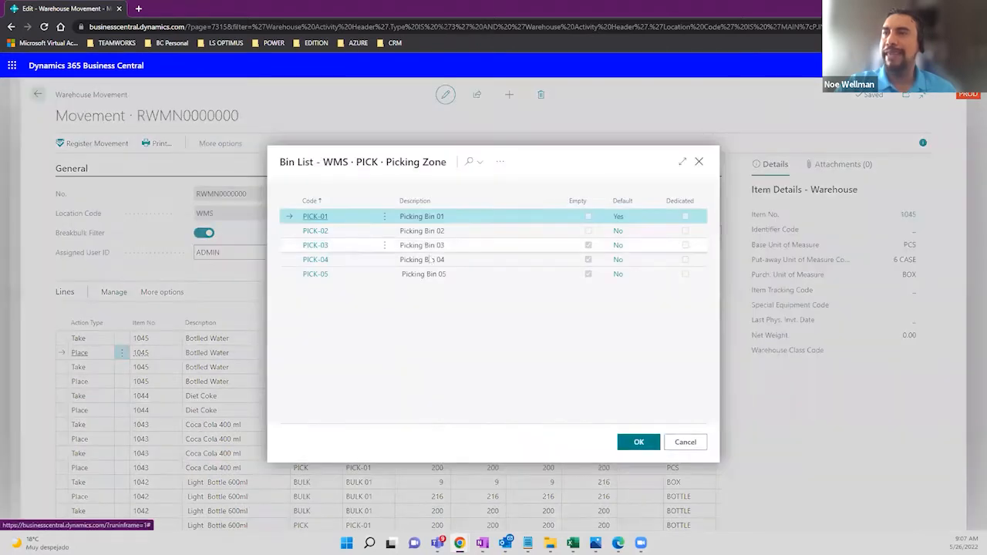
pyautogui.click(430, 274)
pyautogui.click(638, 442)
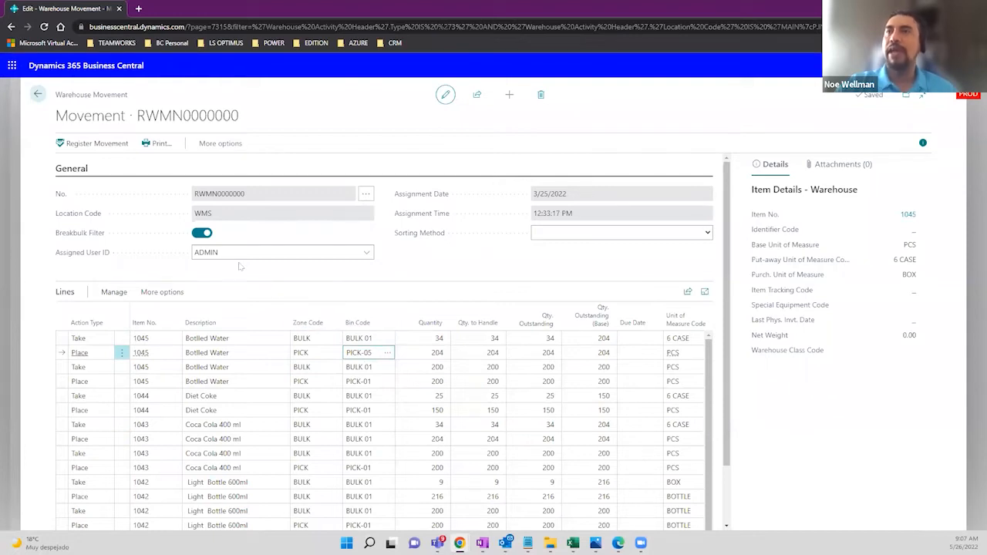
# Close the warehouse movement and return to the role center to examine the inbound and outbound activities
pyautogui.click(38, 94)
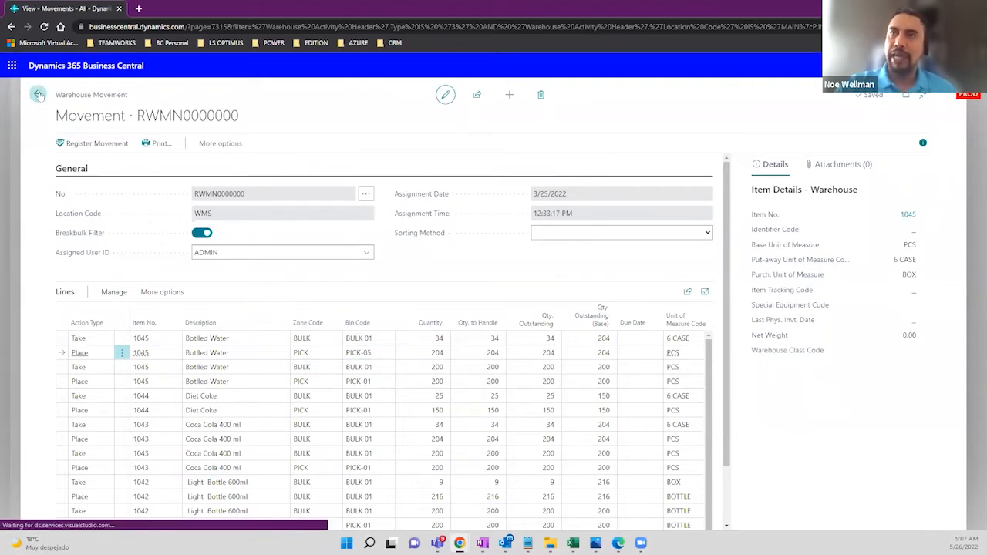
pyautogui.click(37, 94)
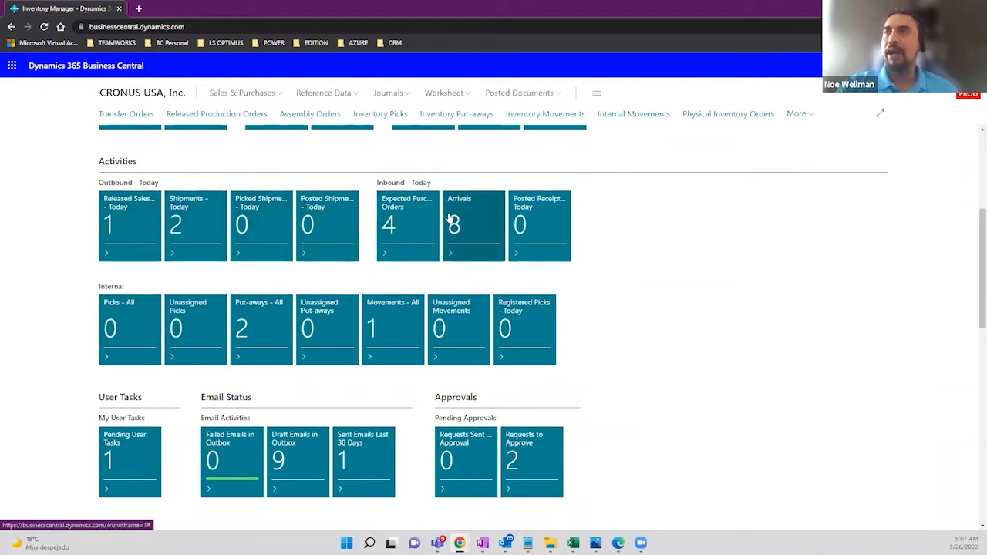
pyautogui.moveTo(433, 218)
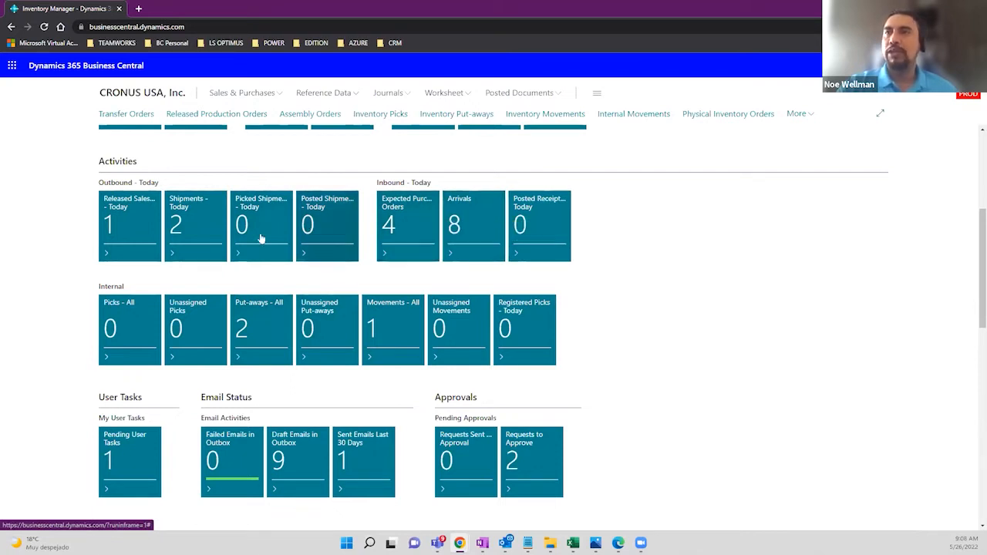
pyautogui.moveTo(114, 240)
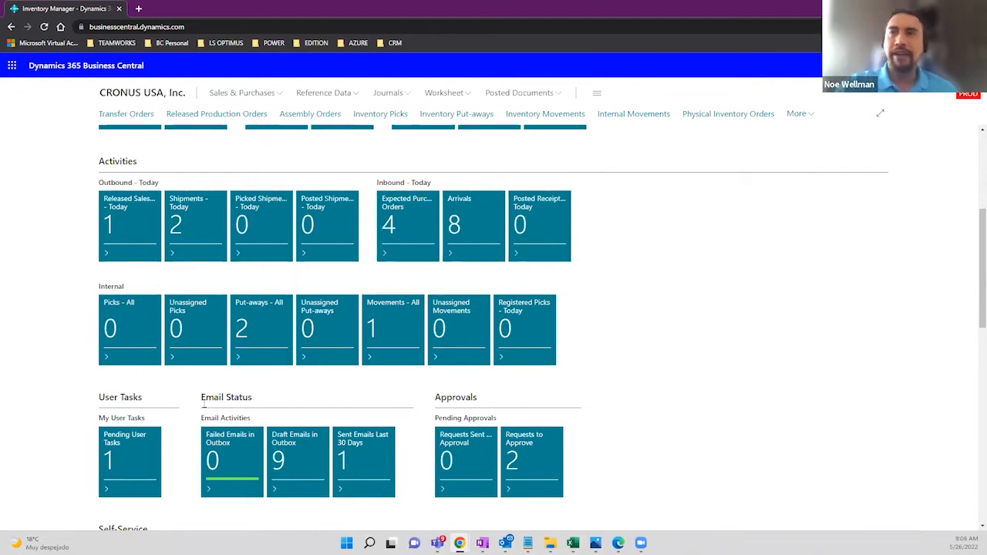
# Open the DEFAULT requisition worksheet for editing from the role center's actions
pyautogui.scroll(3, 738, 286)
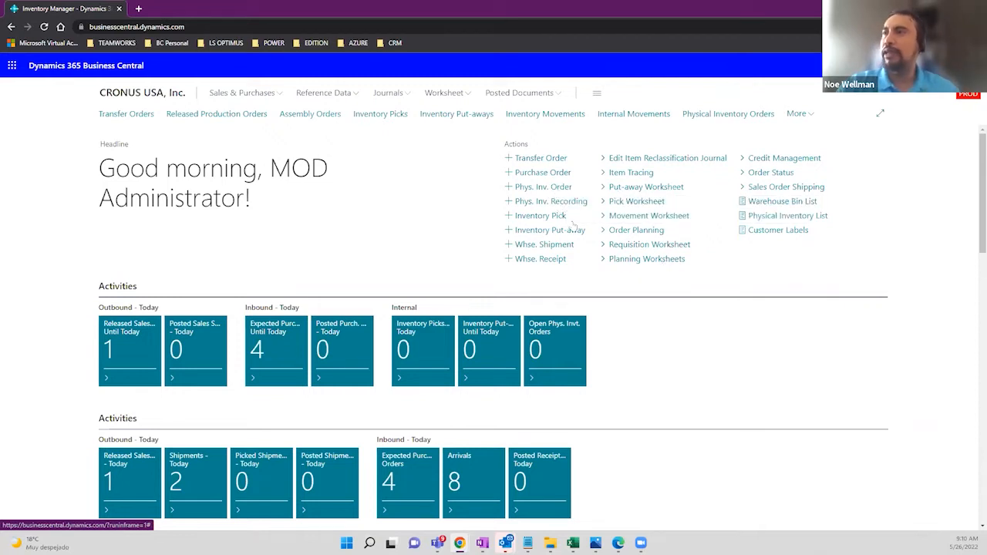
pyautogui.click(657, 245)
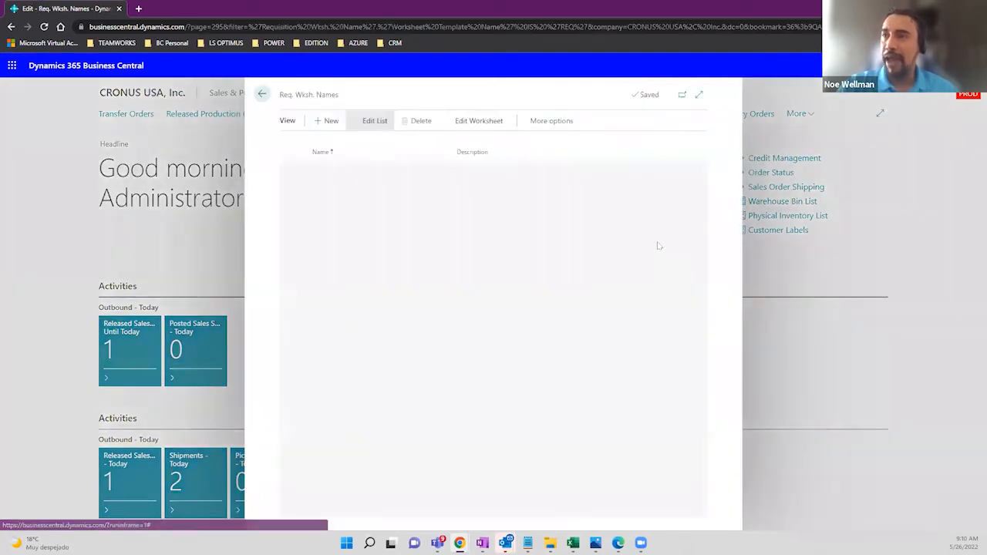
pyautogui.click(502, 123)
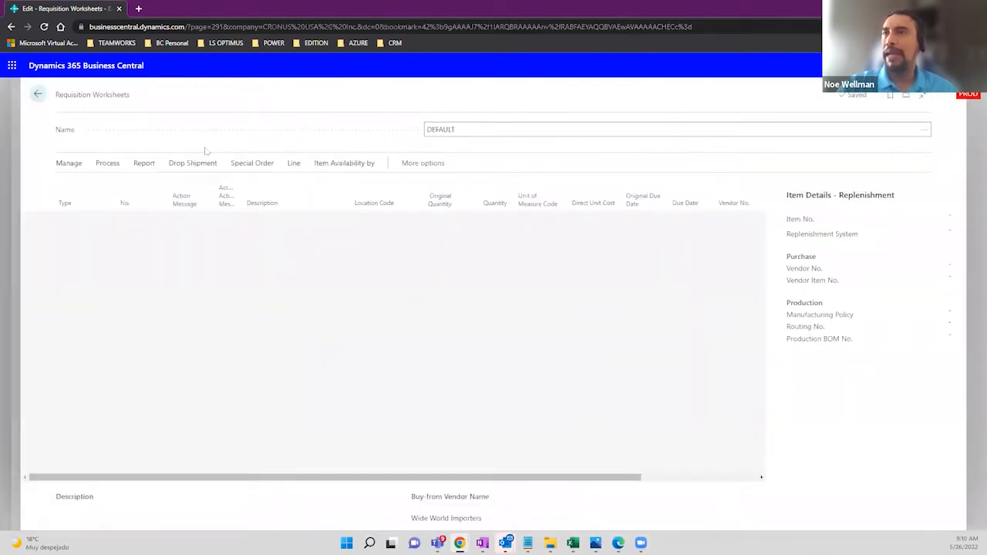
# Examine the action messages on the requisition lines for Heineken Beer Can 473 Ml and Corona Beer 6 pack
pyautogui.doubleClick(110, 95)
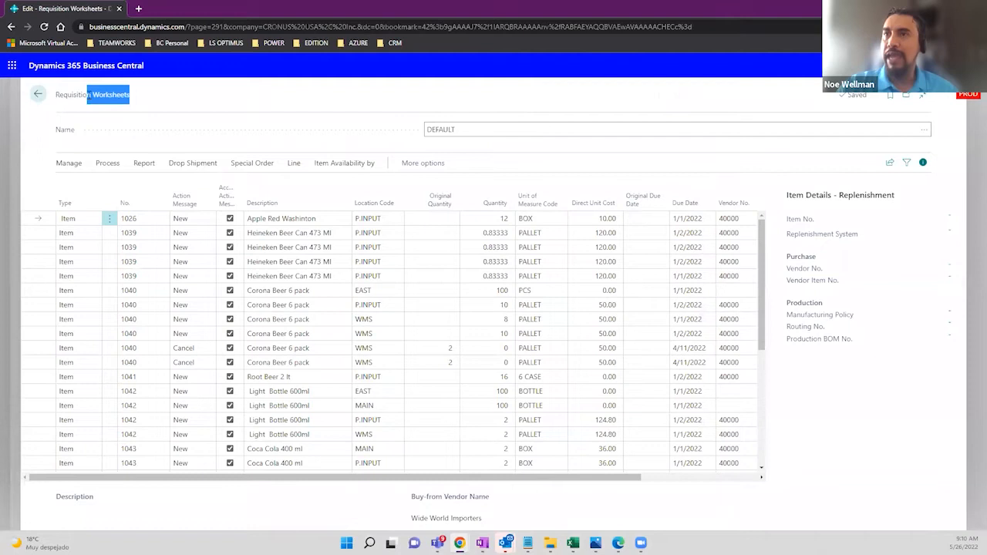
pyautogui.click(190, 234)
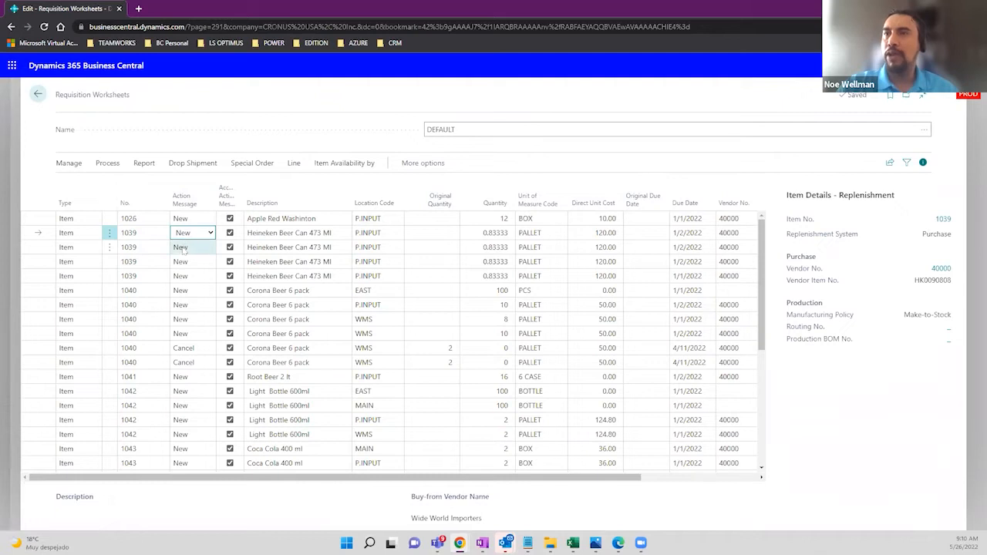
pyautogui.click(185, 247)
pyautogui.click(185, 262)
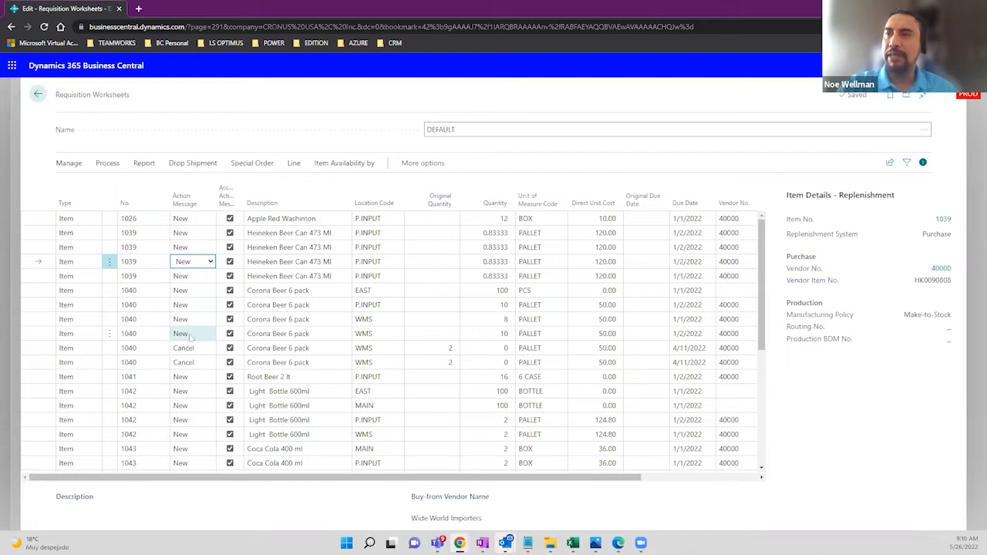
pyautogui.click(305, 235)
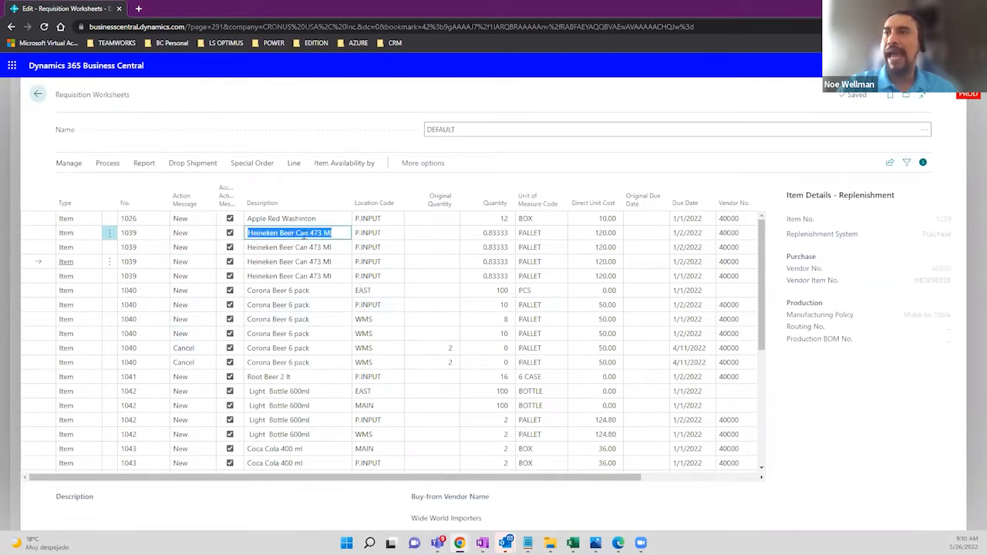
pyautogui.click(192, 362)
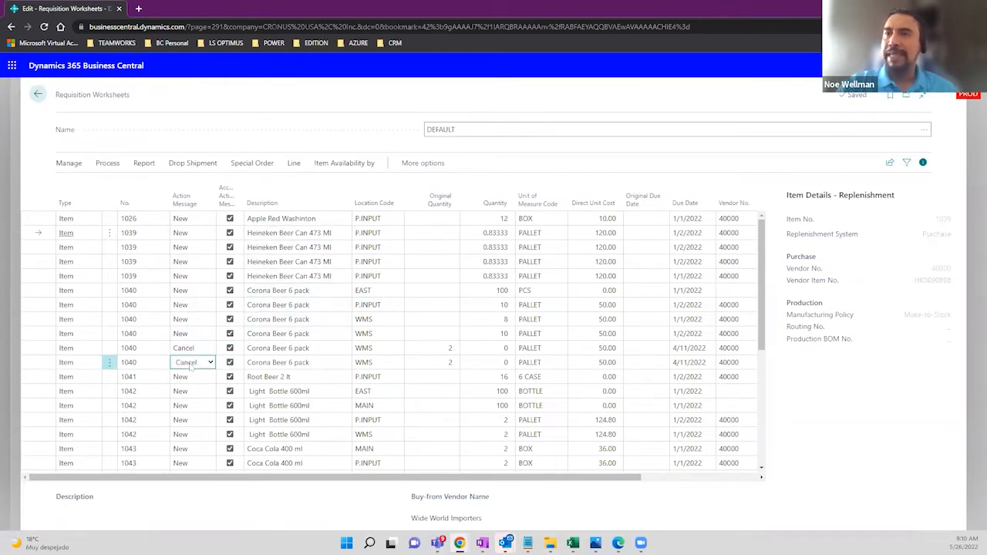
pyautogui.click(282, 363)
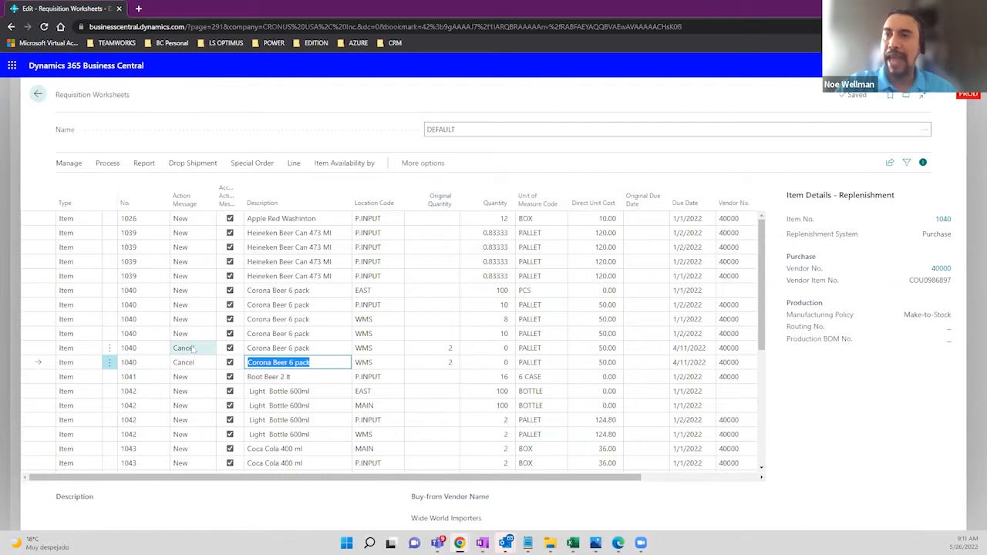
# Review the remaining requisition lines and show the action message options for the Sausages line at location EAST
pyautogui.scroll(-3, 193, 349)
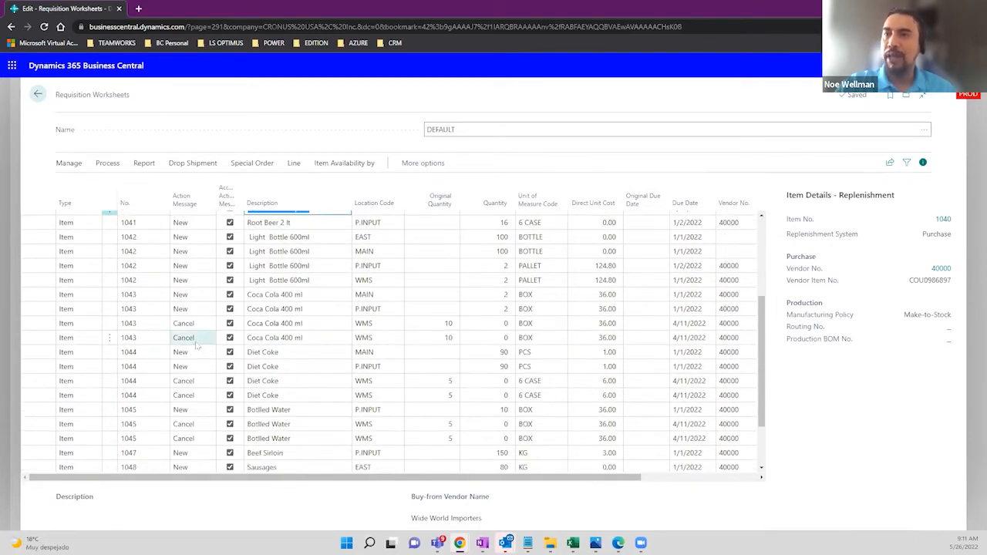
pyautogui.scroll(-2, 194, 347)
pyautogui.click(191, 393)
pyautogui.click(210, 395)
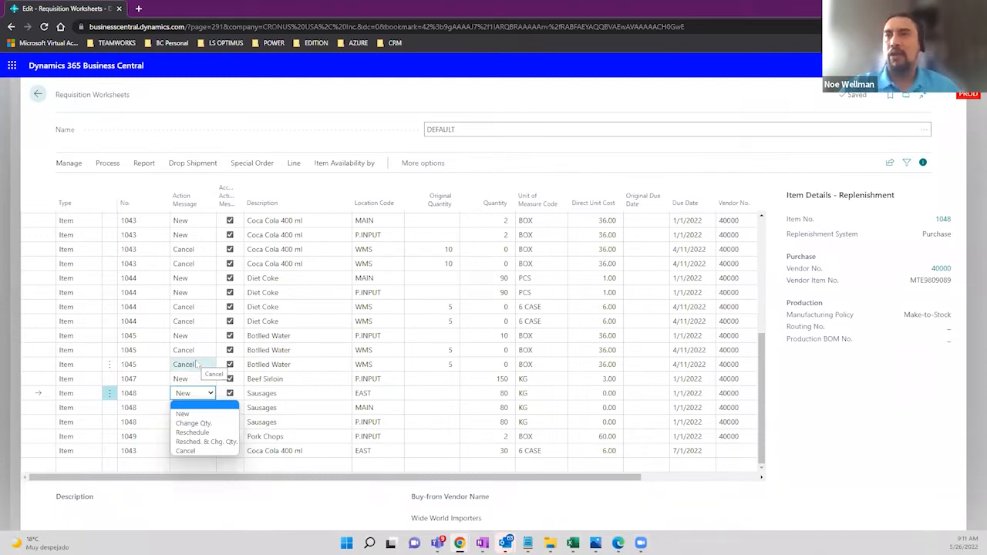
# Close the requisition worksheet and its names list, and open the Items list by searching for "items"
pyautogui.click(38, 95)
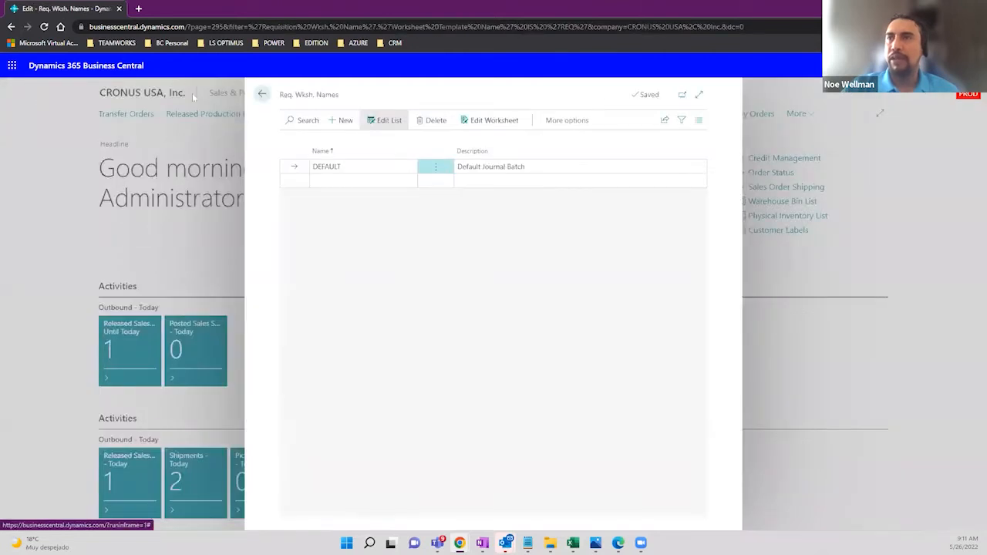
pyautogui.click(262, 94)
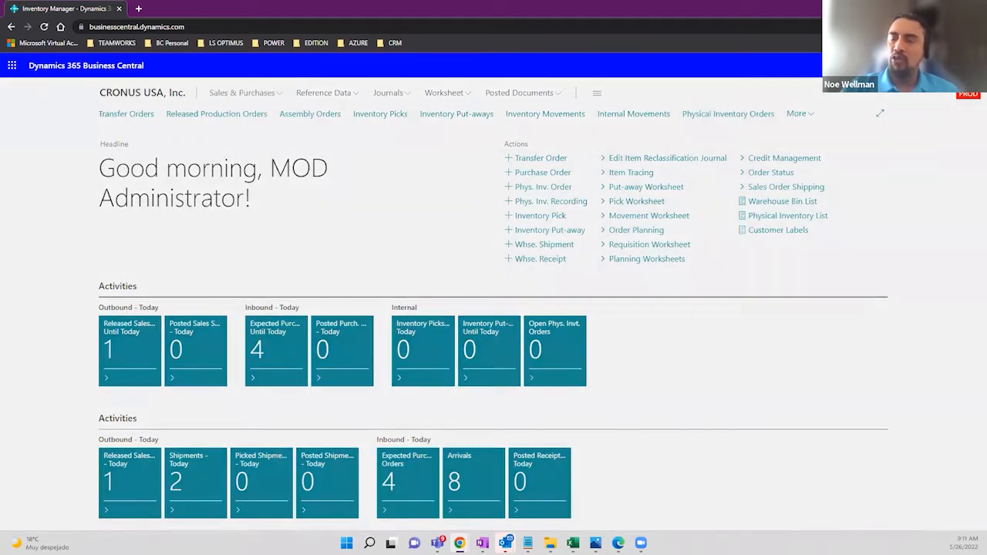
pyautogui.hotkey('alt', 'q')
pyautogui.write('items')
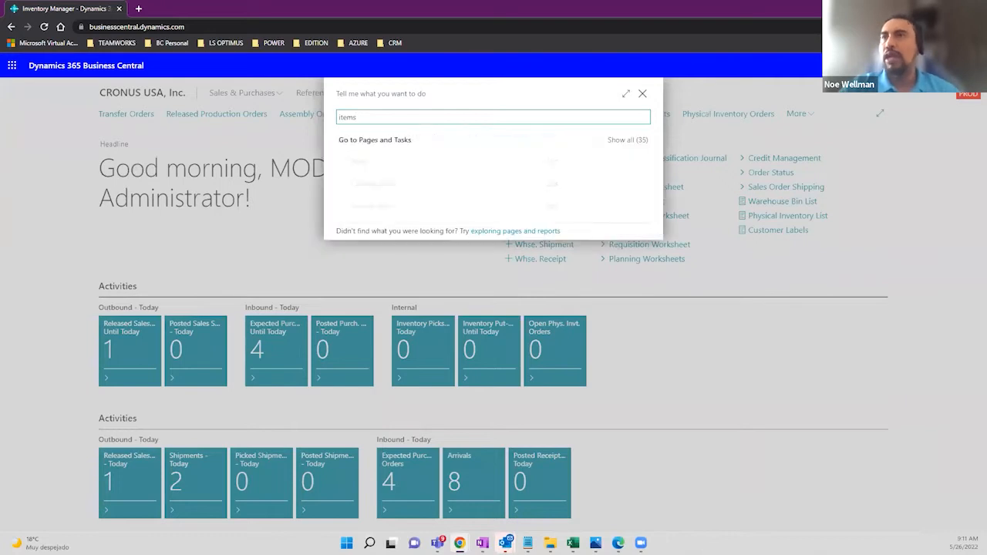
pyautogui.click(366, 268)
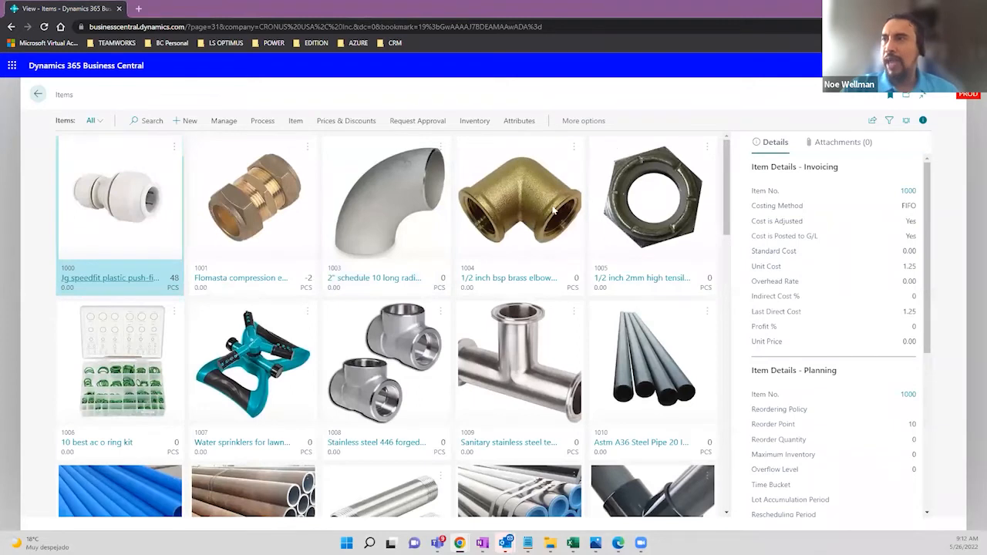
# Find item 1039, Heineken Beer Can 473 Ml, in the Items list and open its item card
pyautogui.scroll(-1, 462, 295)
pyautogui.scroll(-8, 463, 294)
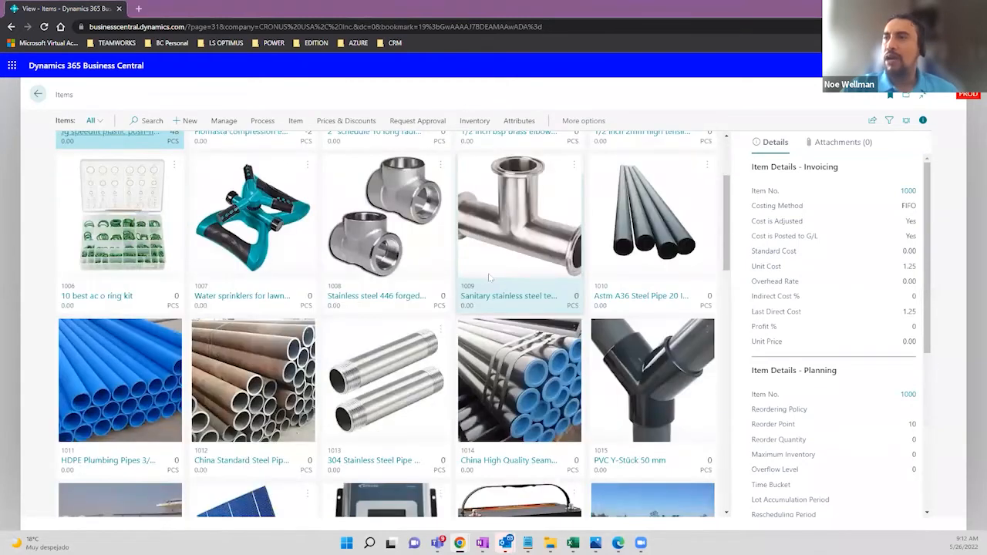
pyautogui.scroll(-2, 472, 287)
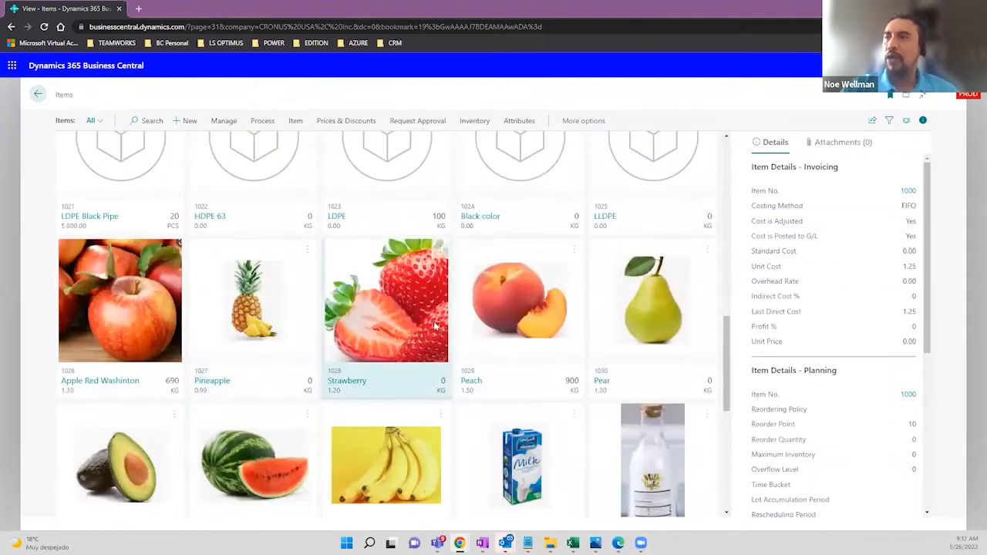
pyautogui.scroll(-1, 411, 314)
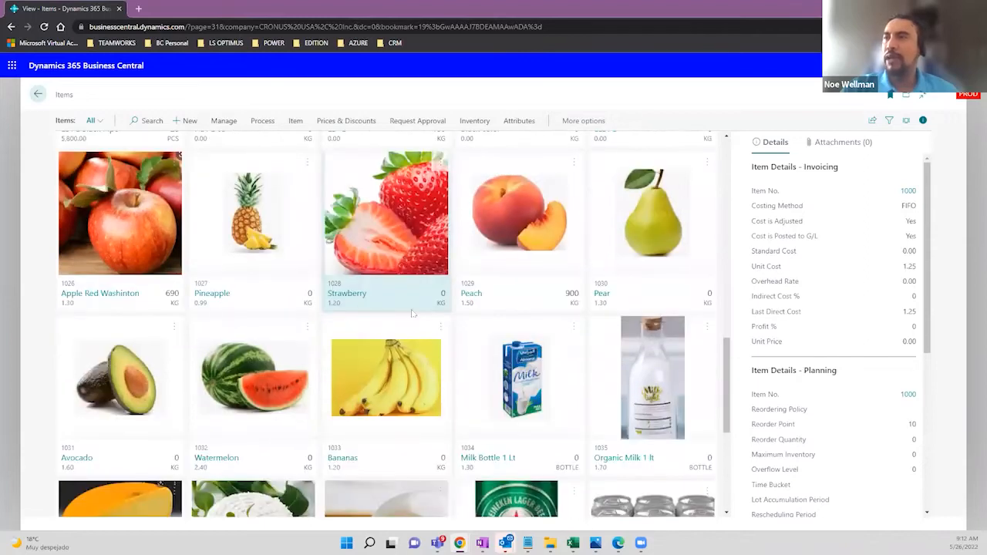
pyautogui.scroll(-4, 412, 313)
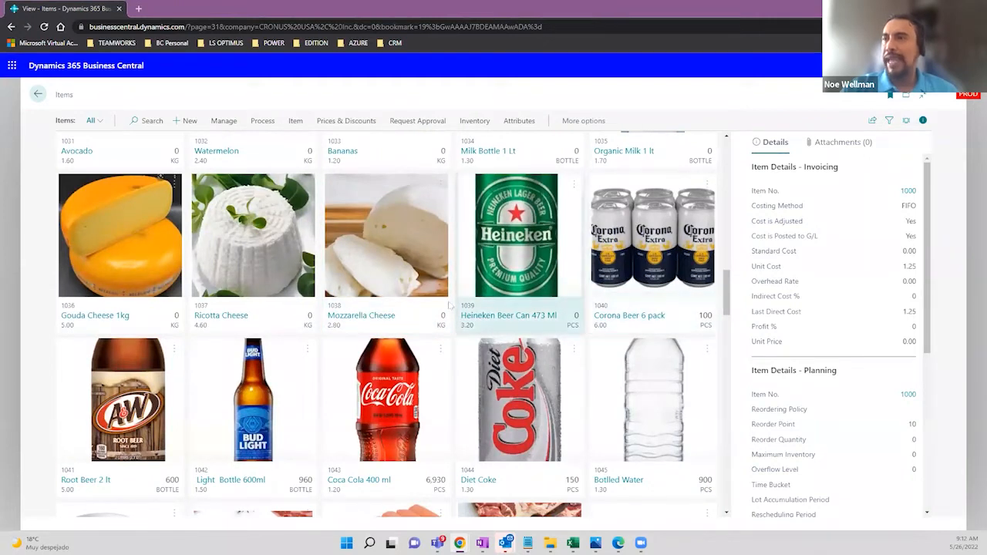
pyautogui.scroll(-2, 450, 306)
pyautogui.scroll(-2, 450, 306)
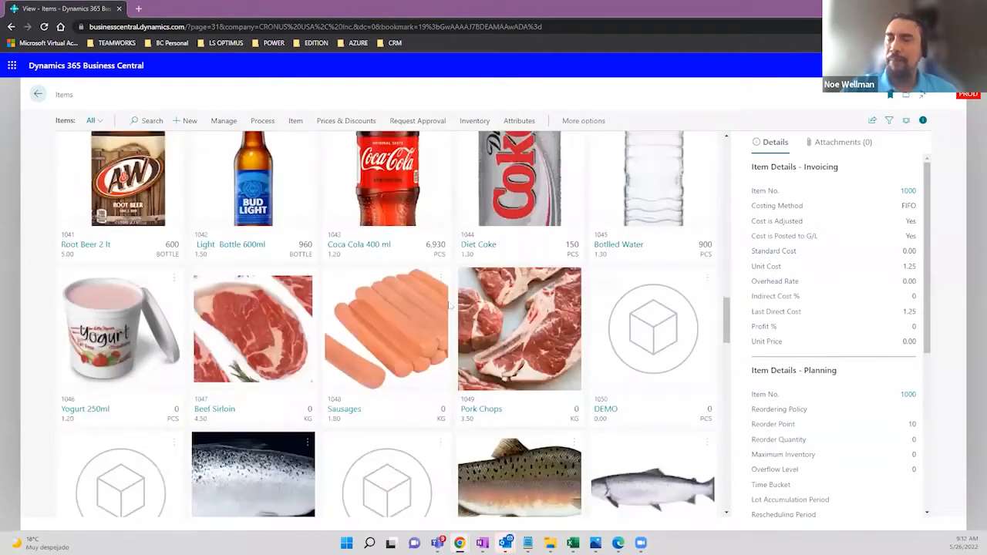
pyautogui.scroll(3, 449, 306)
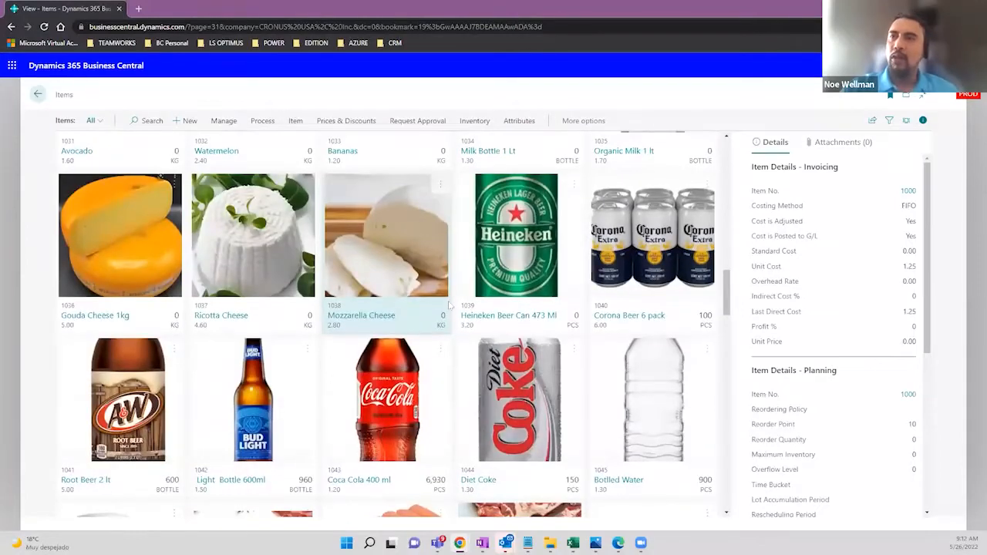
pyautogui.scroll(1, 455, 304)
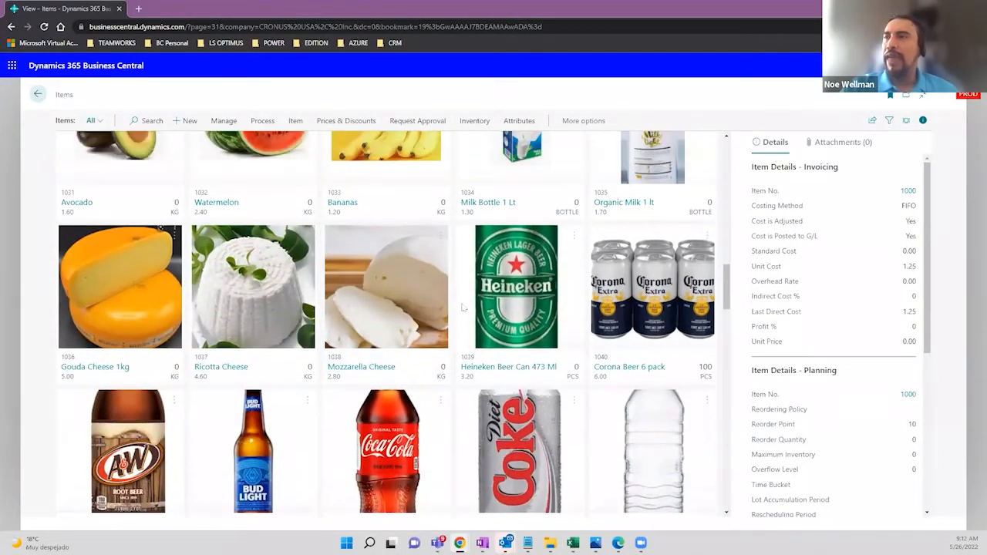
pyautogui.click(527, 374)
pyautogui.click(525, 368)
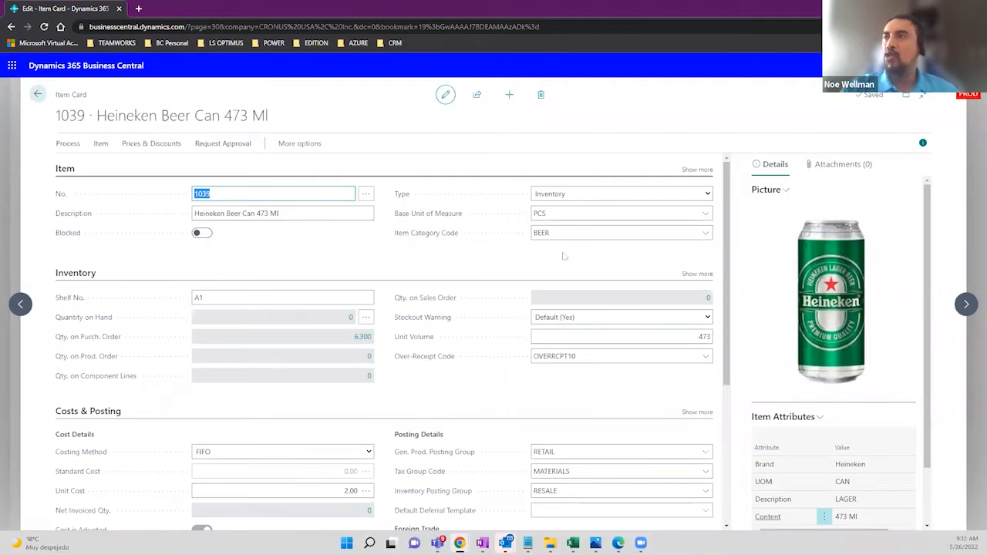
# Check the item's base unit of measure and open its related Units of Measure list
pyautogui.click(576, 213)
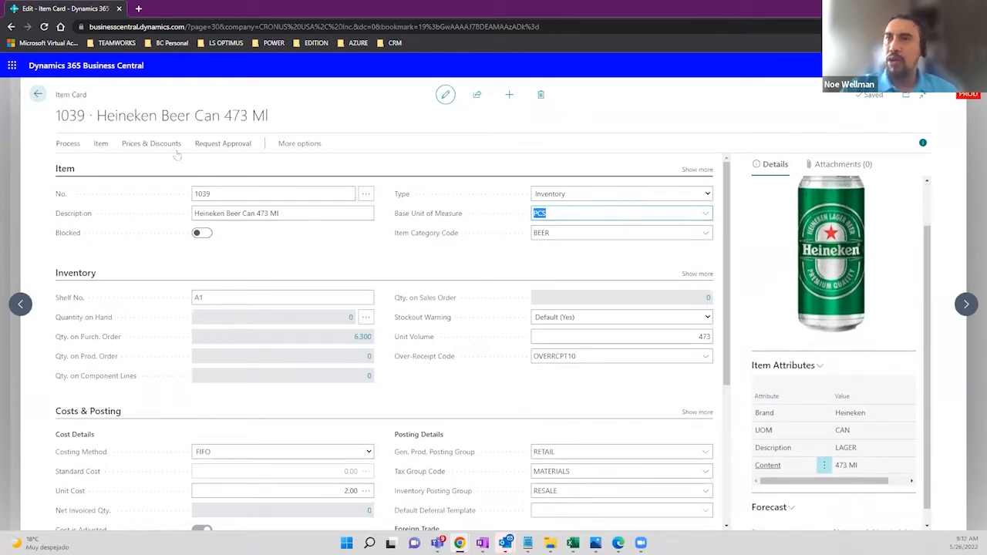
pyautogui.click(298, 145)
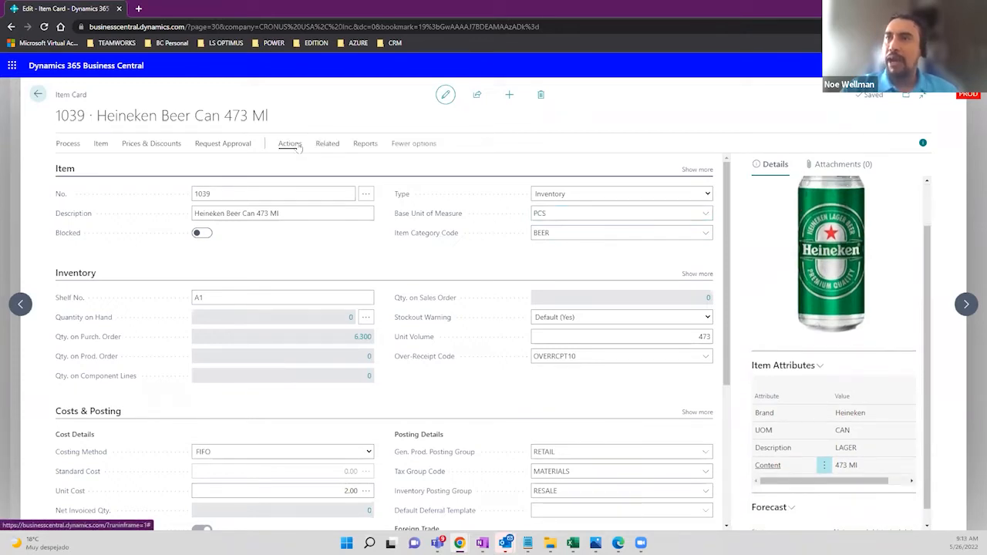
pyautogui.click(298, 146)
pyautogui.click(87, 166)
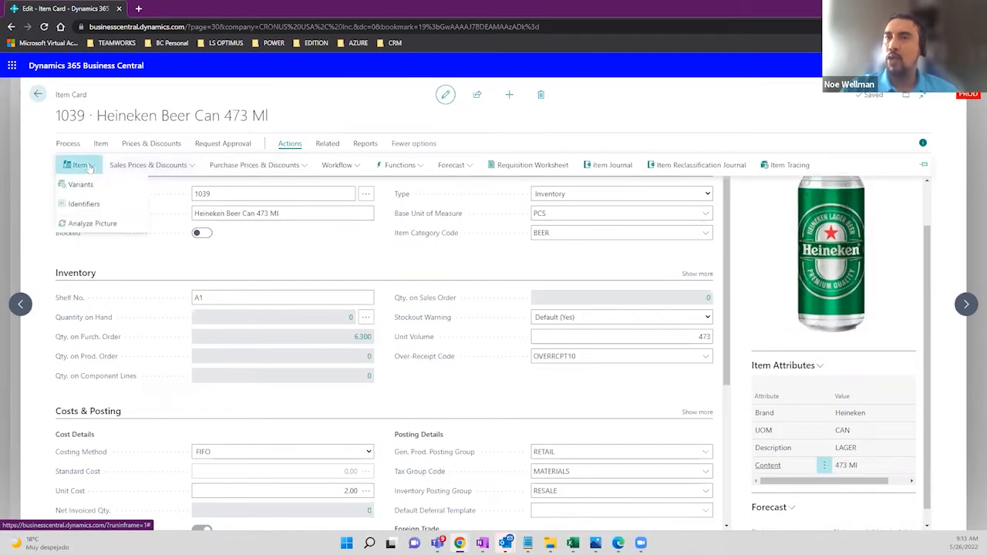
pyautogui.click(330, 146)
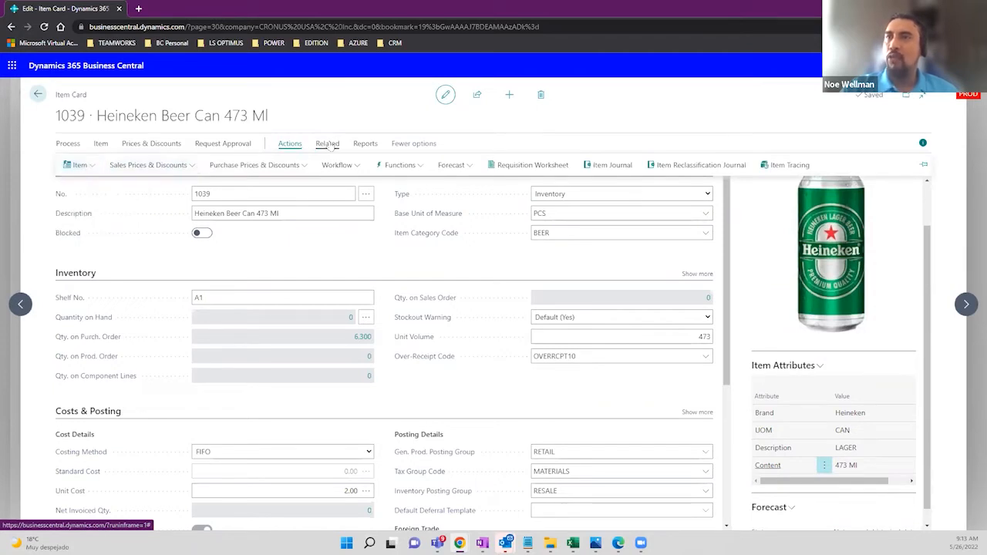
pyautogui.click(139, 167)
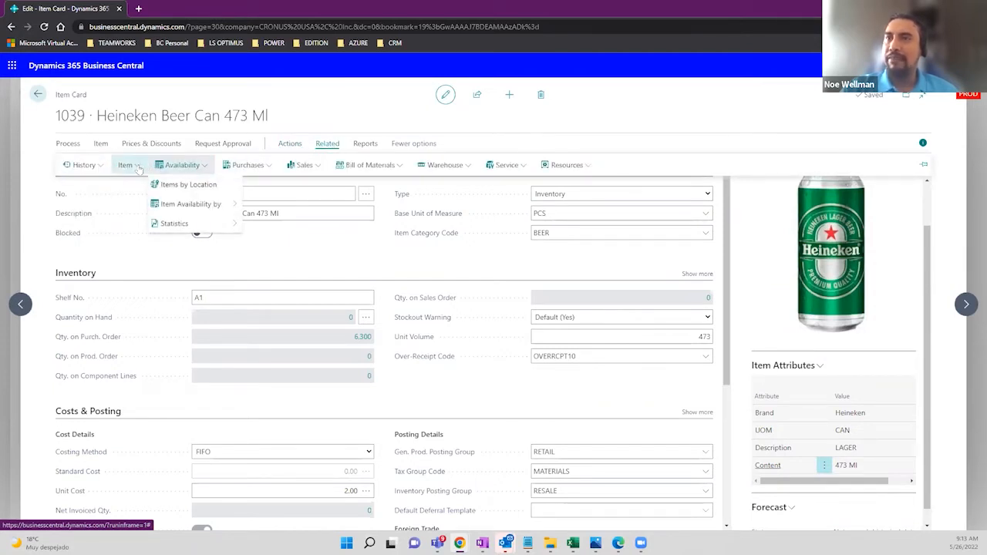
pyautogui.click(139, 167)
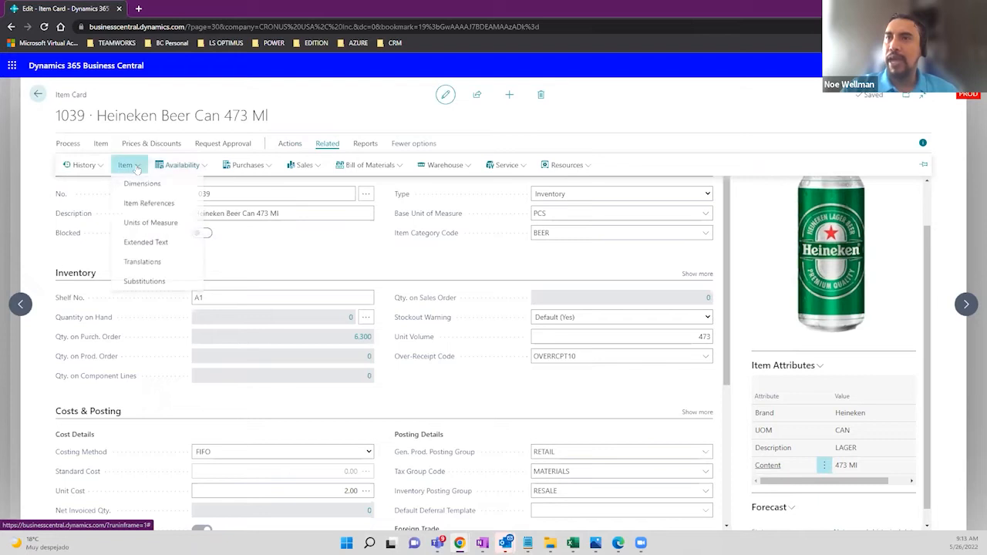
pyautogui.click(152, 224)
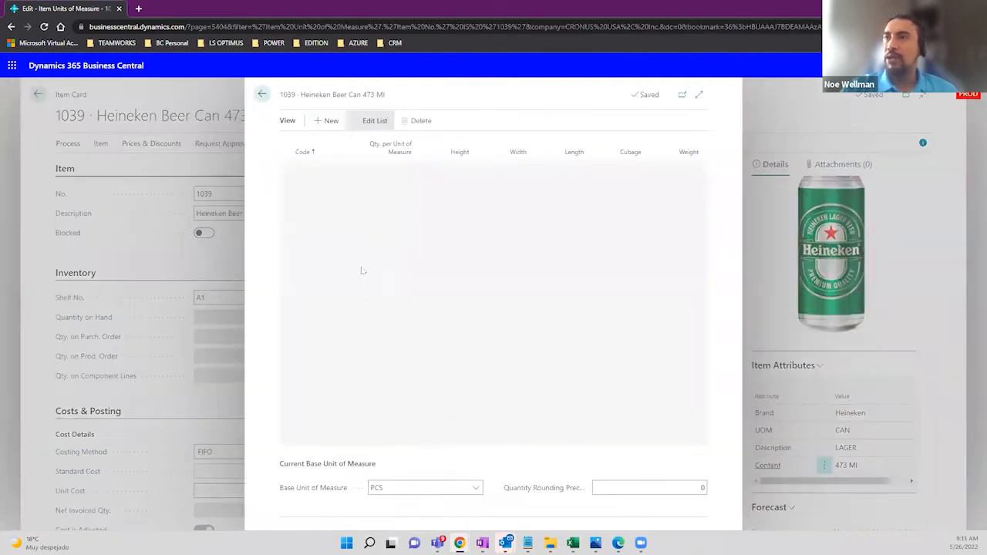
# Examine the PALLET, PCS and 6 CASE units of the Heineken item, and return to its item card
pyautogui.click(325, 184)
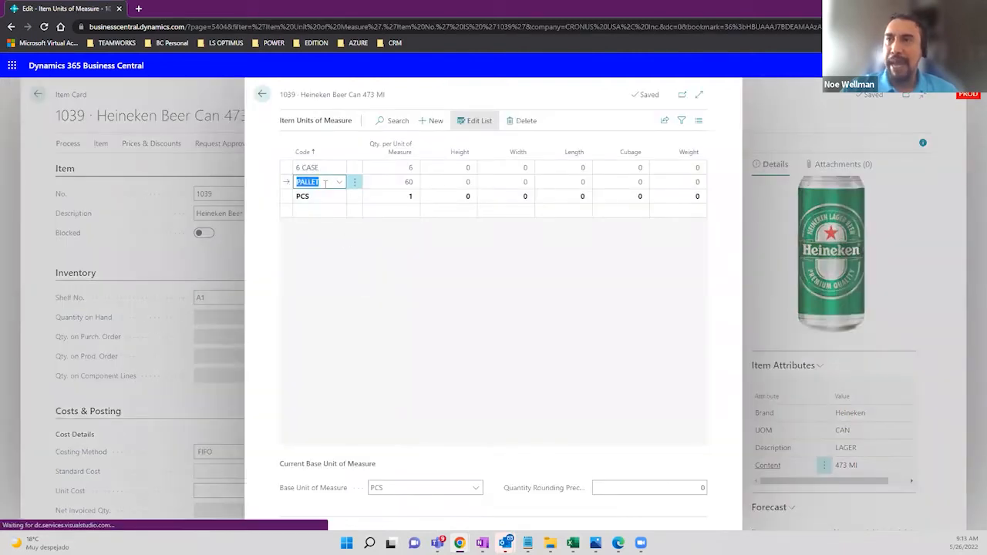
pyautogui.click(320, 198)
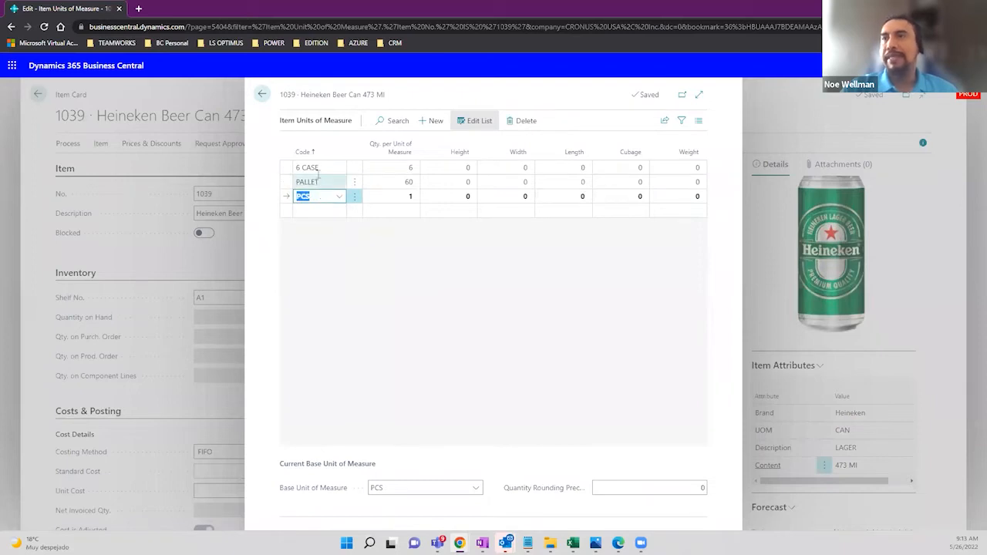
pyautogui.click(320, 169)
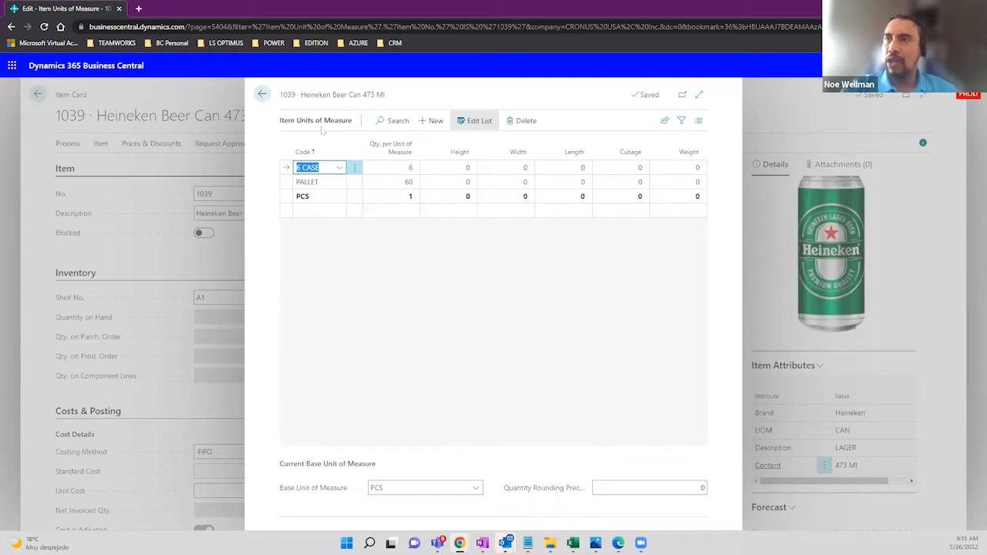
pyautogui.click(262, 94)
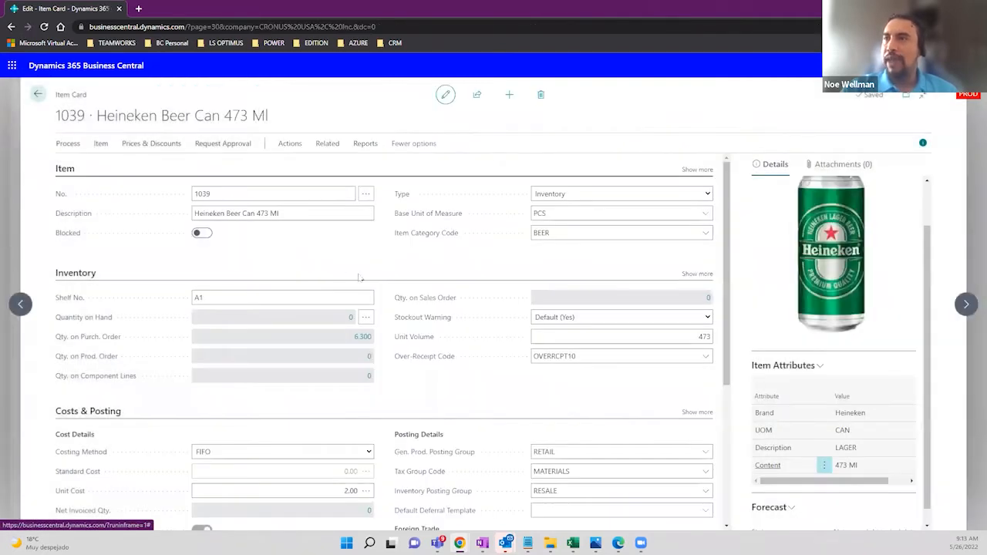
# Review the item card's Costs & Posting details, including the unit cost, and the collapsed sections below
pyautogui.scroll(-3, 368, 275)
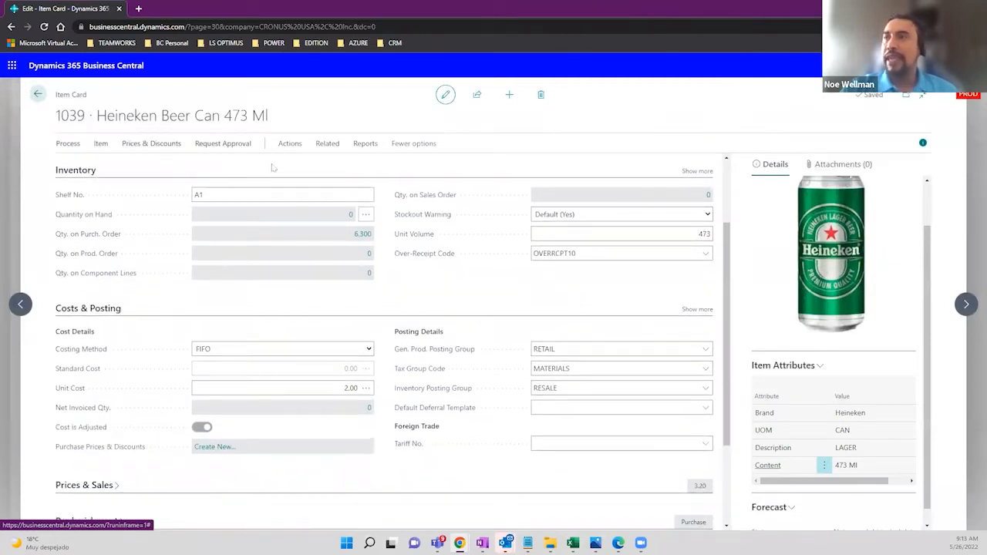
pyautogui.scroll(-1, 281, 286)
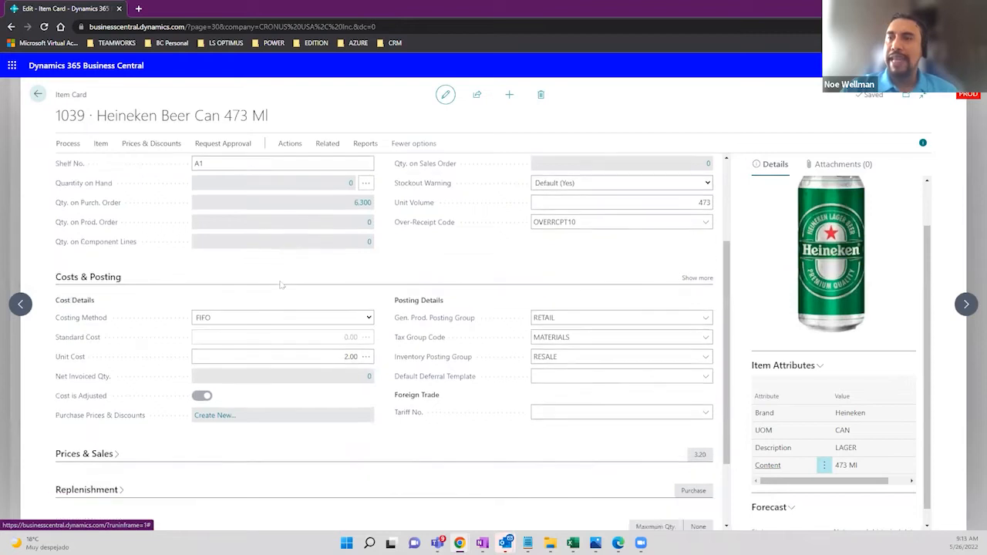
pyautogui.scroll(-1, 282, 286)
pyautogui.click(304, 337)
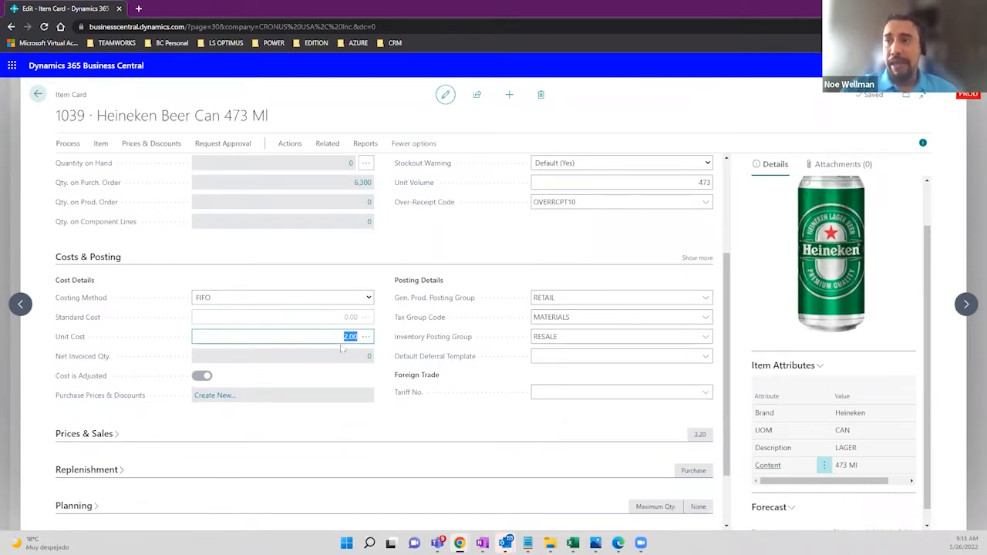
pyautogui.scroll(-1, 342, 349)
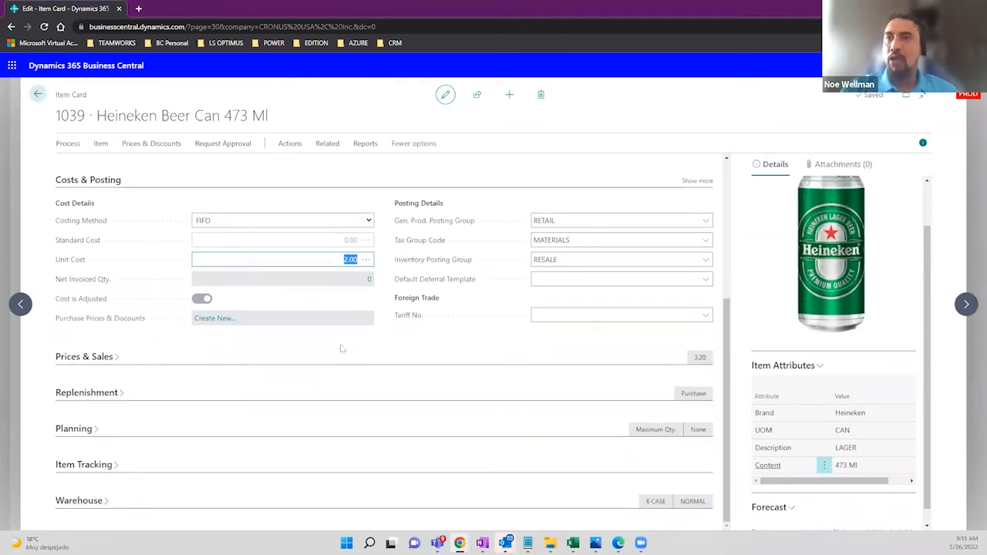
# Review the item's unit price under Prices & Sales and its Item Category Code
pyautogui.click(114, 356)
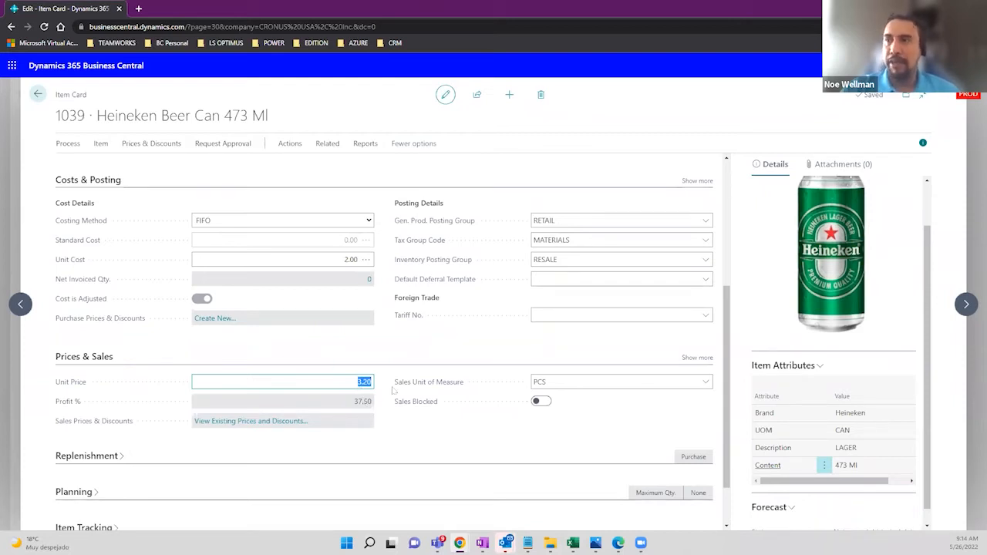
pyautogui.scroll(3, 494, 339)
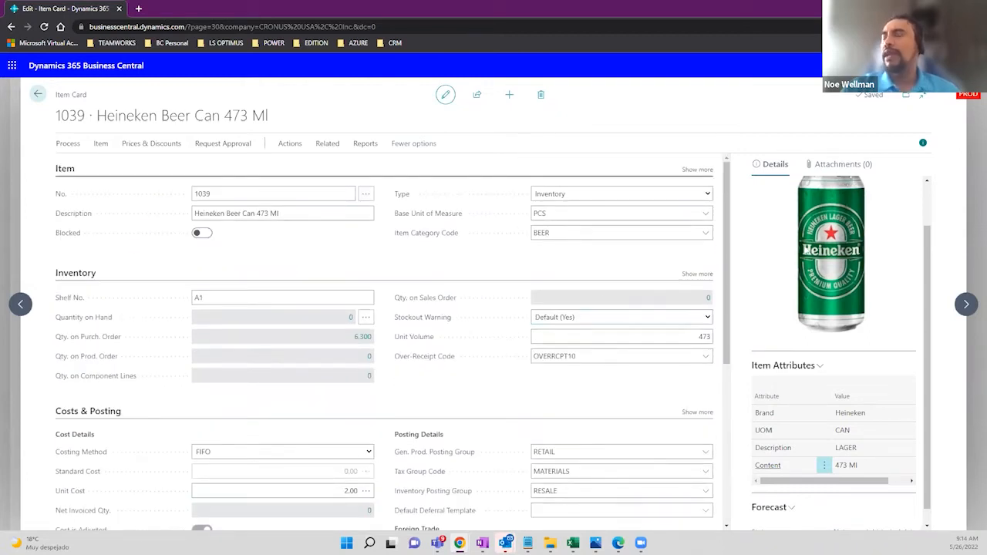
pyautogui.scroll(2, 806, 249)
pyautogui.click(571, 229)
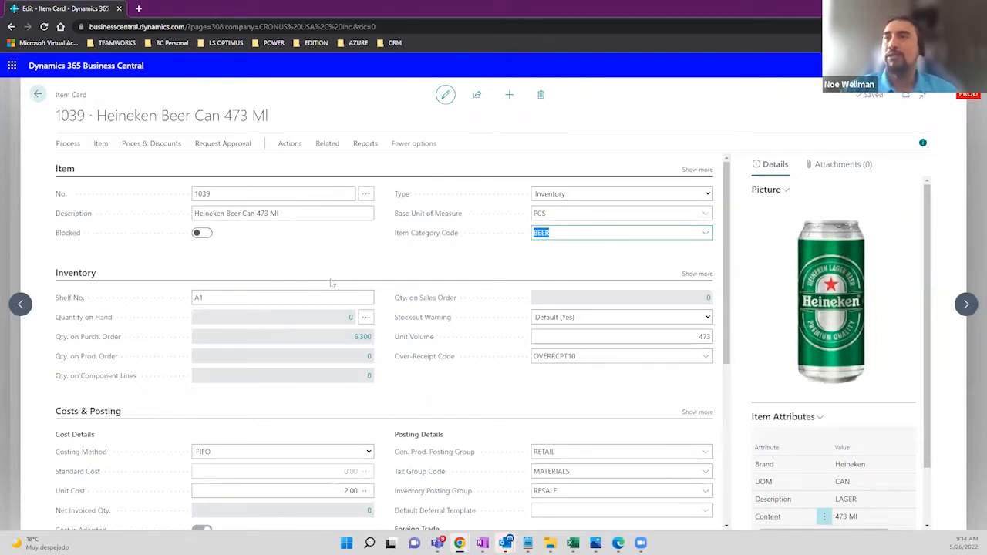
# Start the Create Stockkeeping Unit function for item 1039 and keep it creating per Location
pyautogui.click(290, 144)
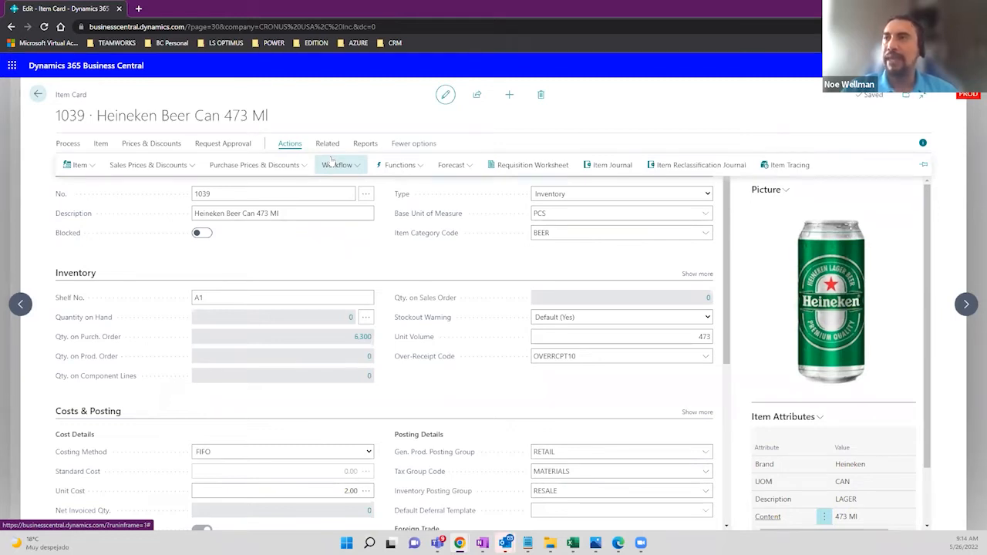
pyautogui.click(402, 165)
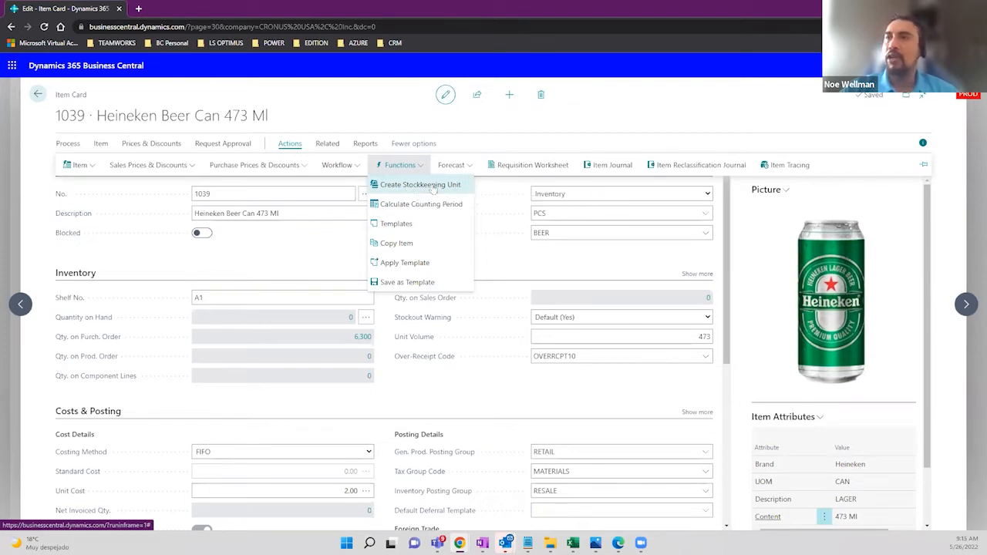
pyautogui.click(433, 187)
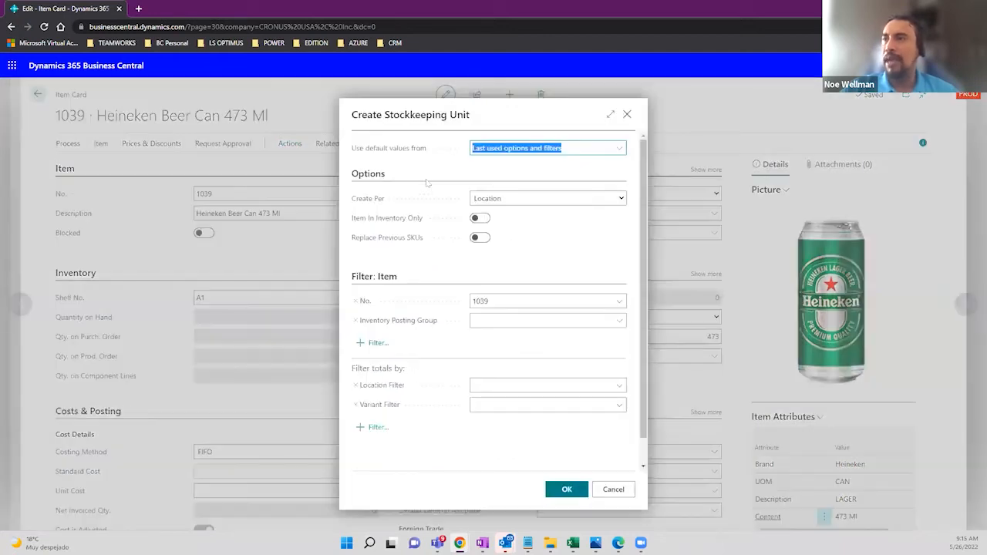
pyautogui.moveTo(353, 114); pyautogui.dragTo(488, 119)
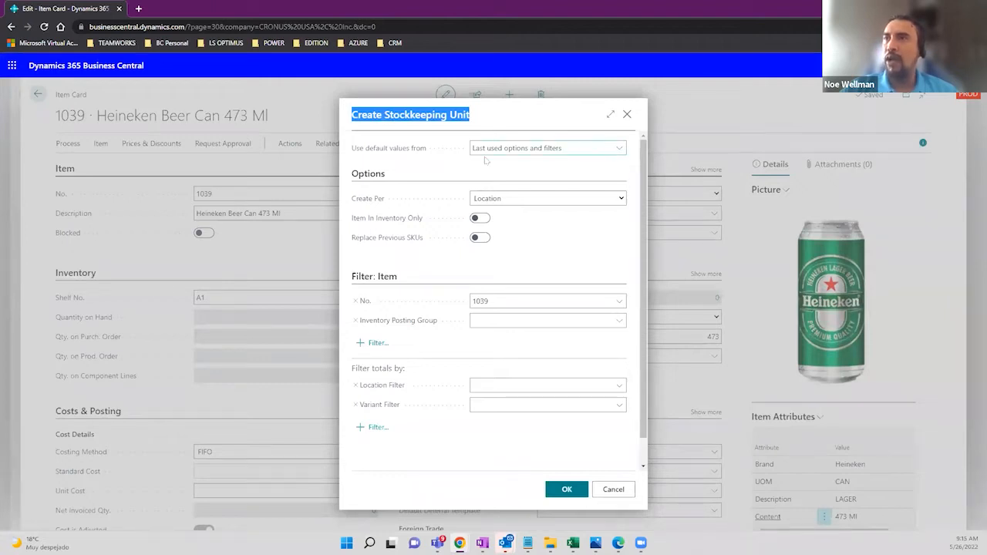
pyautogui.click(499, 200)
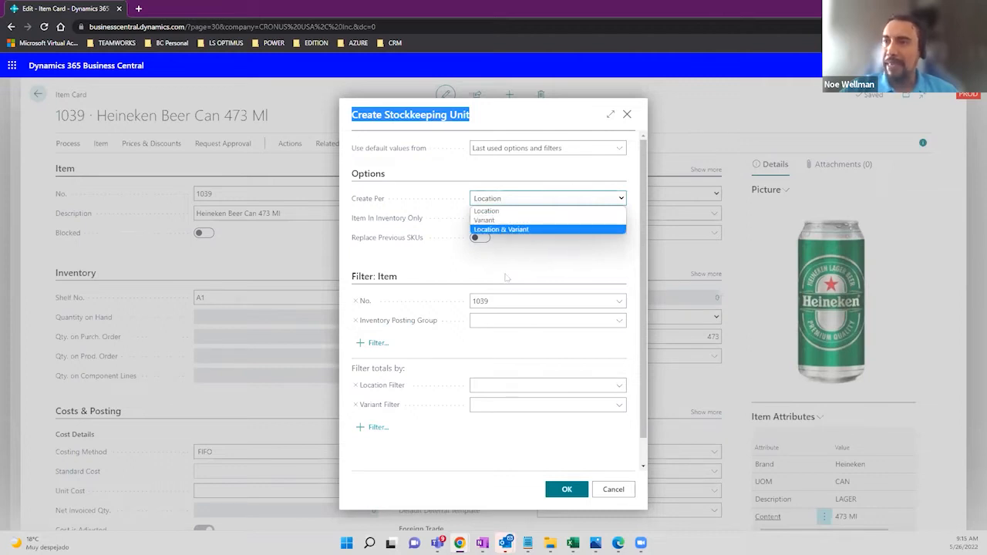
pyautogui.click(508, 370)
# Set the Location Filter to MAIN and create the stockkeeping unit
pyautogui.click(619, 385)
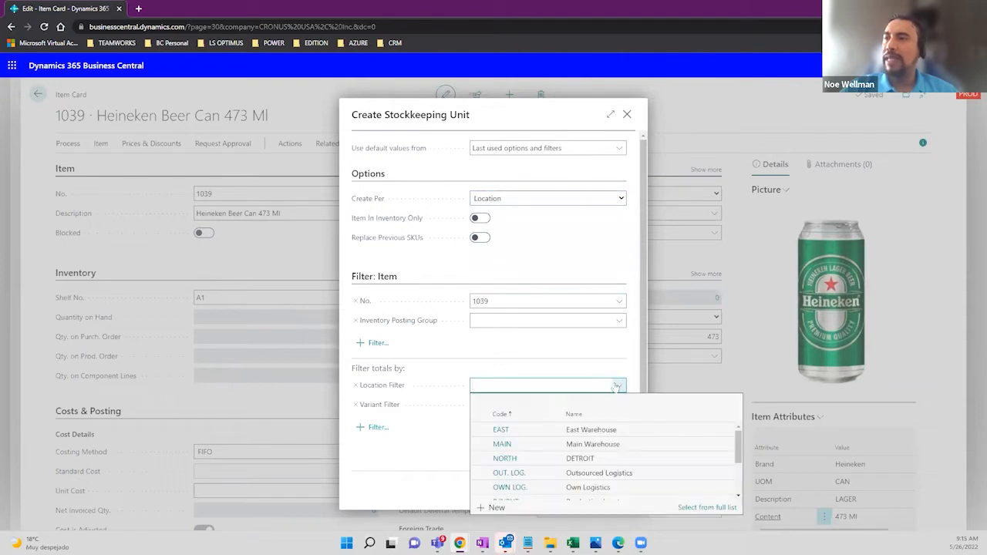
pyautogui.click(526, 446)
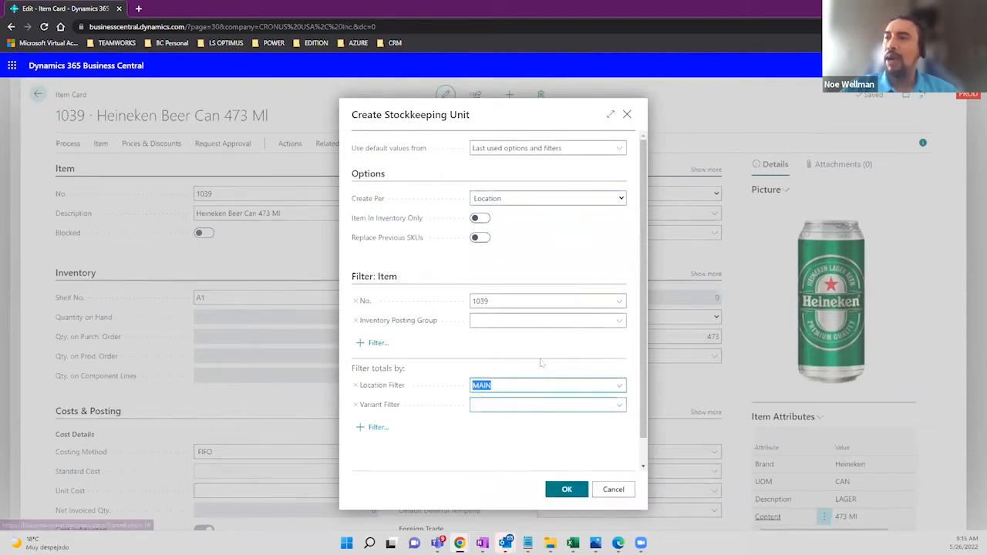
pyautogui.click(530, 347)
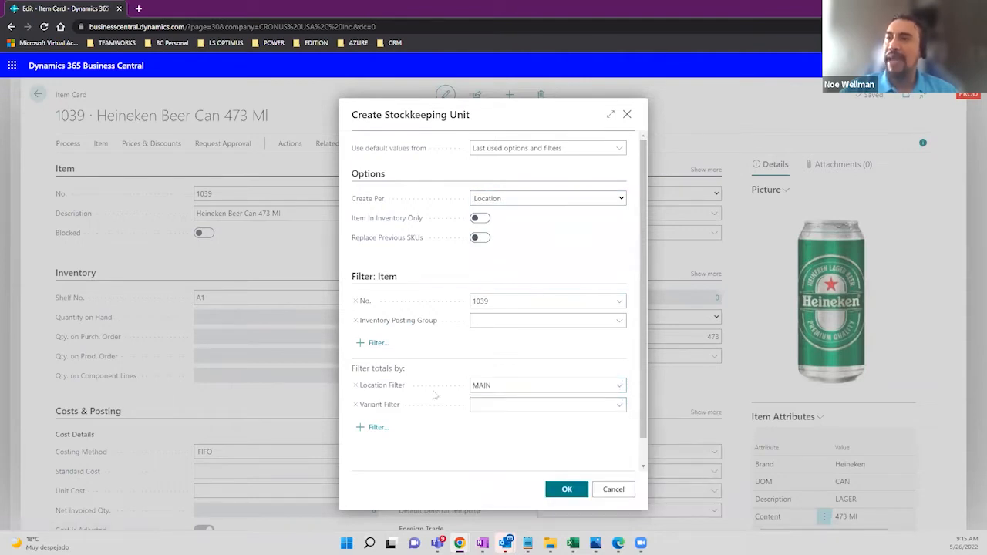
pyautogui.click(503, 383)
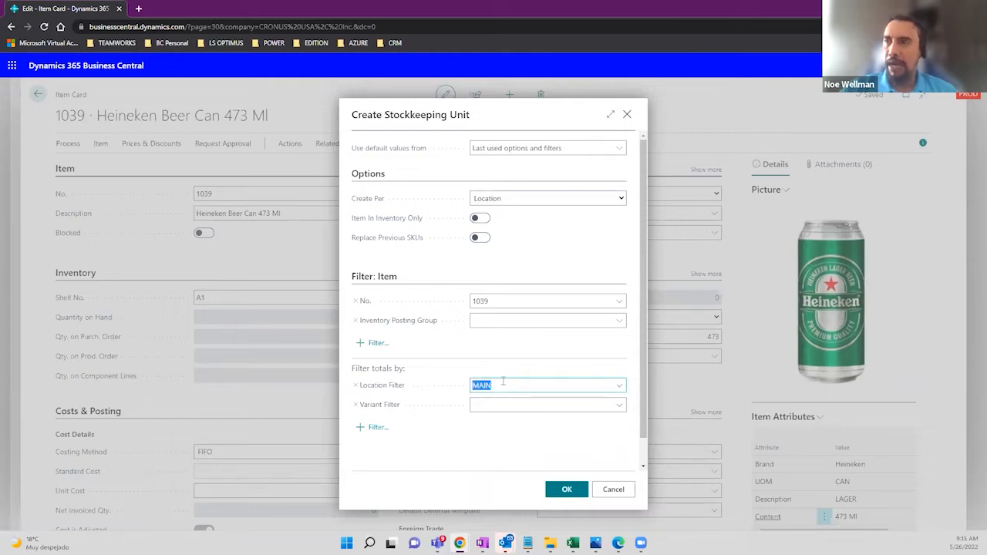
pyautogui.click(566, 489)
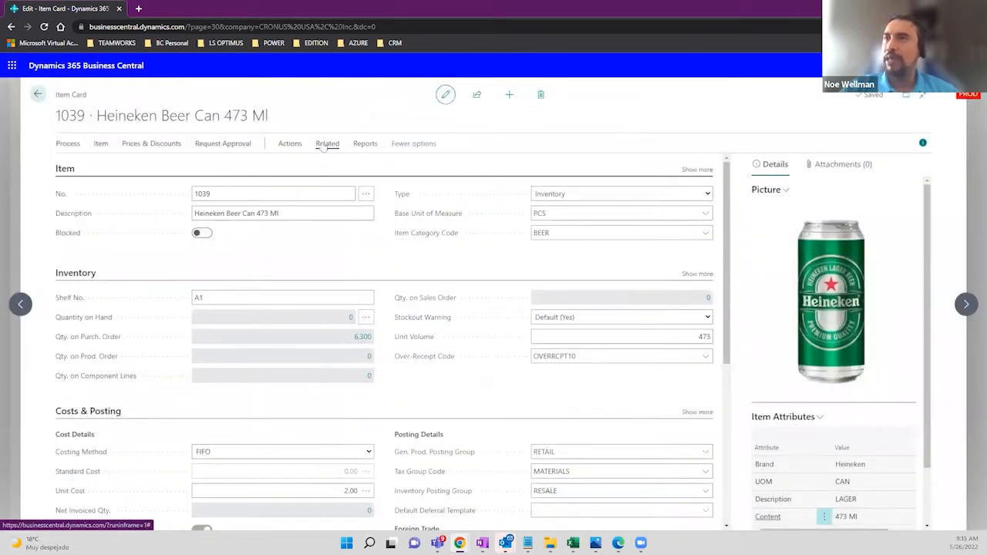
# Open the item's related Stockkeeping Units list and open the card of the 1039 entry at location MAIN
pyautogui.click(324, 147)
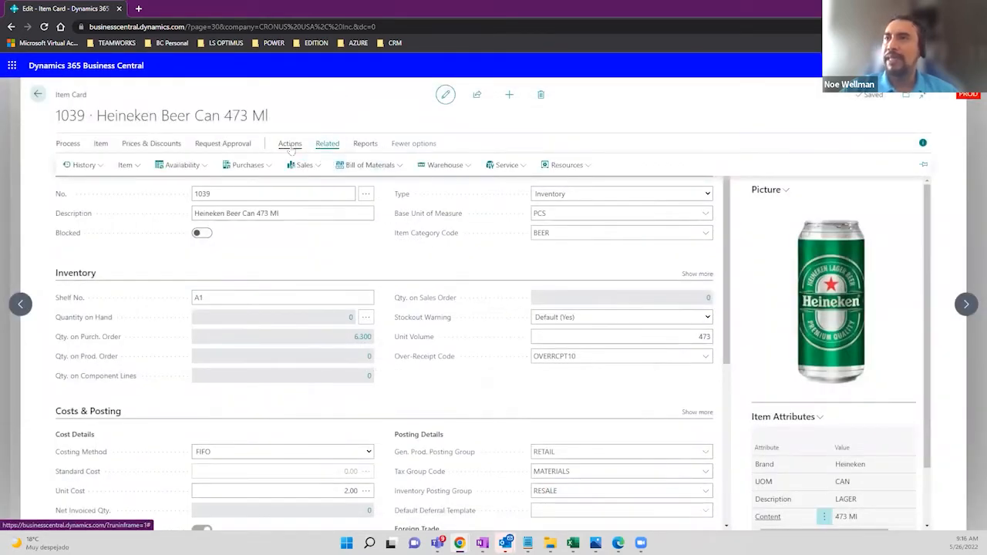
pyautogui.click(290, 145)
pyautogui.click(398, 165)
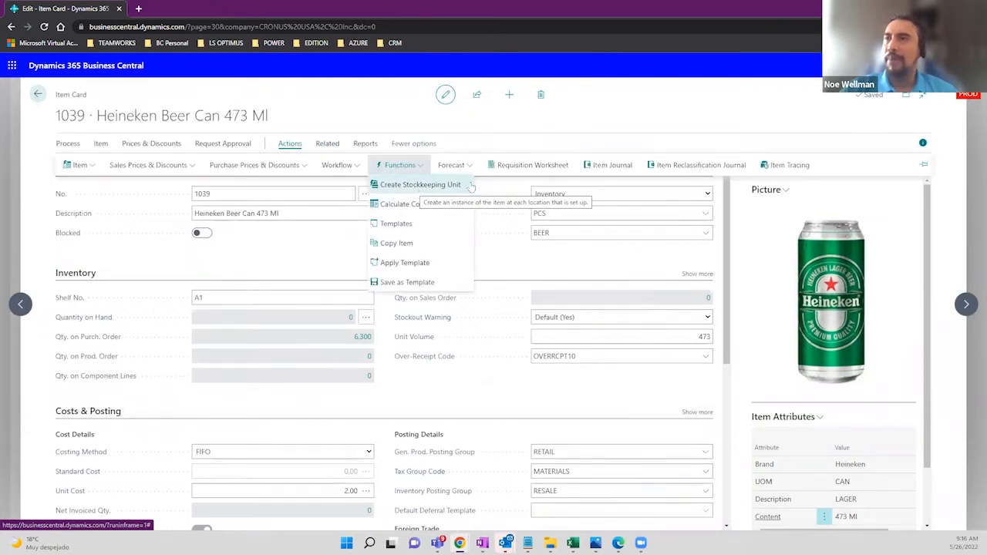
pyautogui.click(329, 146)
pyautogui.click(447, 165)
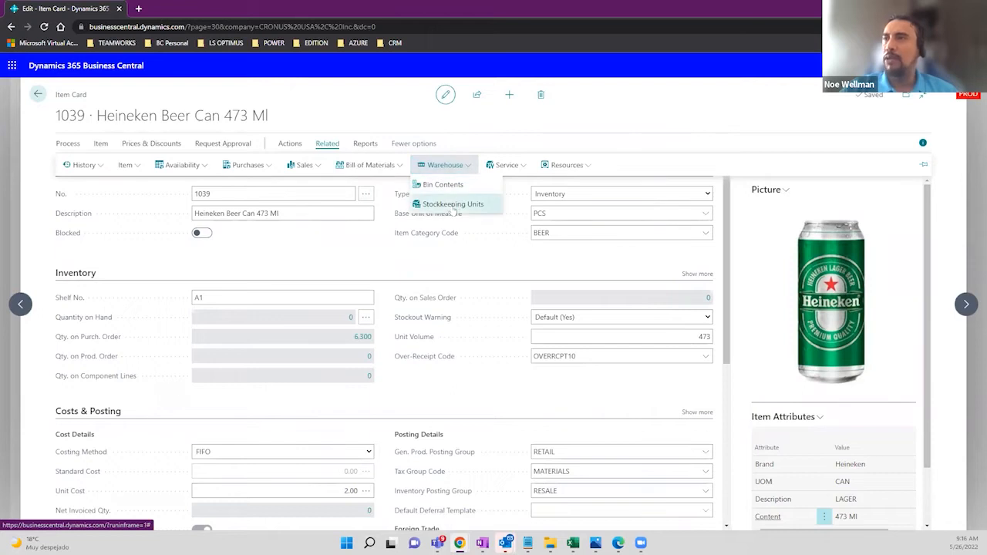
pyautogui.click(454, 204)
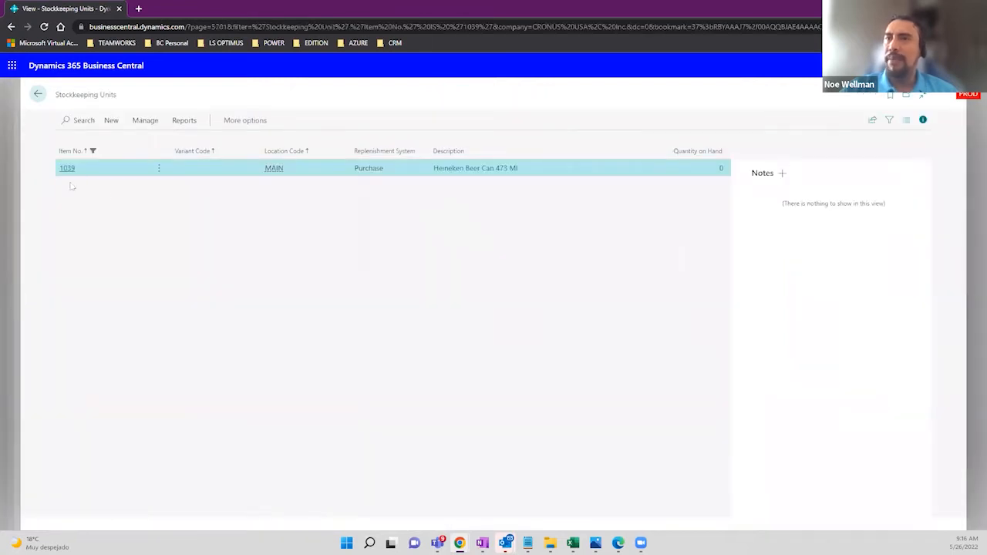
pyautogui.click(68, 172)
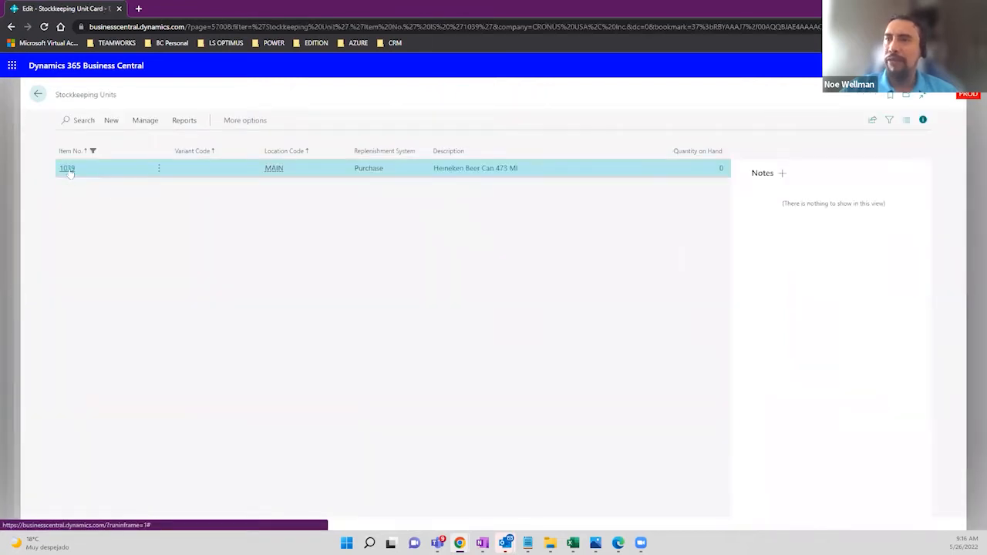
# Check the stockkeeping unit's location code and expand its Replenishment, Planning and Warehouse sections
pyautogui.click(232, 232)
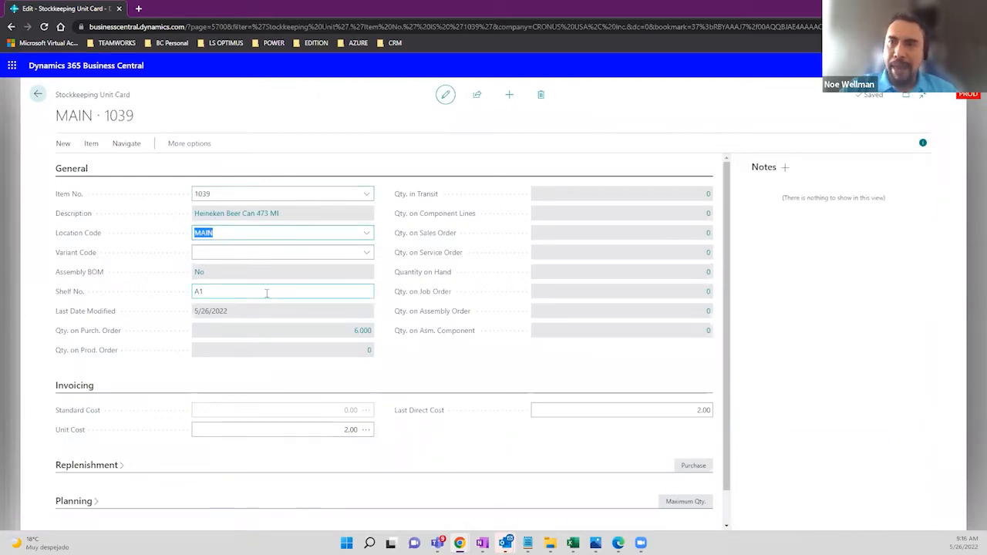
pyautogui.scroll(-1, 139, 414)
pyautogui.click(97, 429)
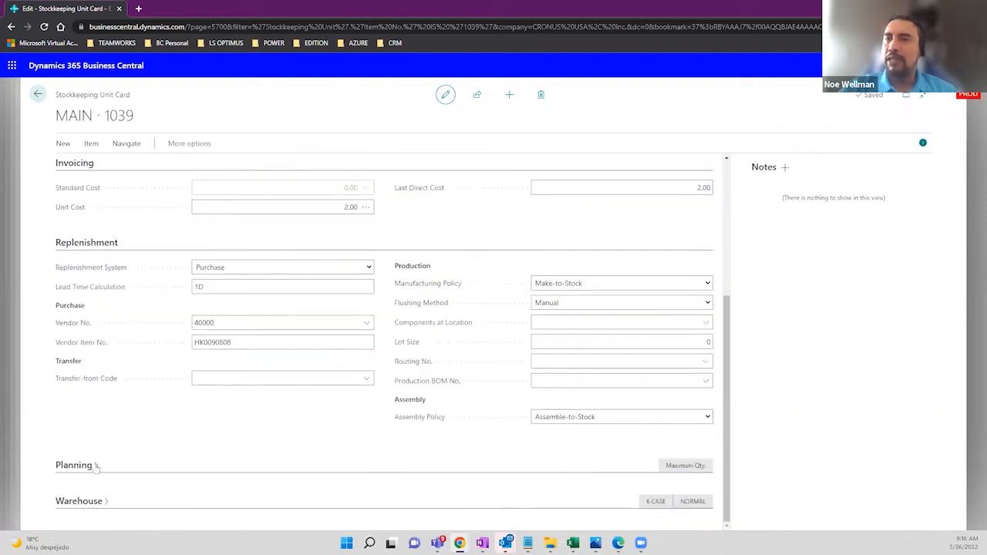
pyautogui.click(96, 466)
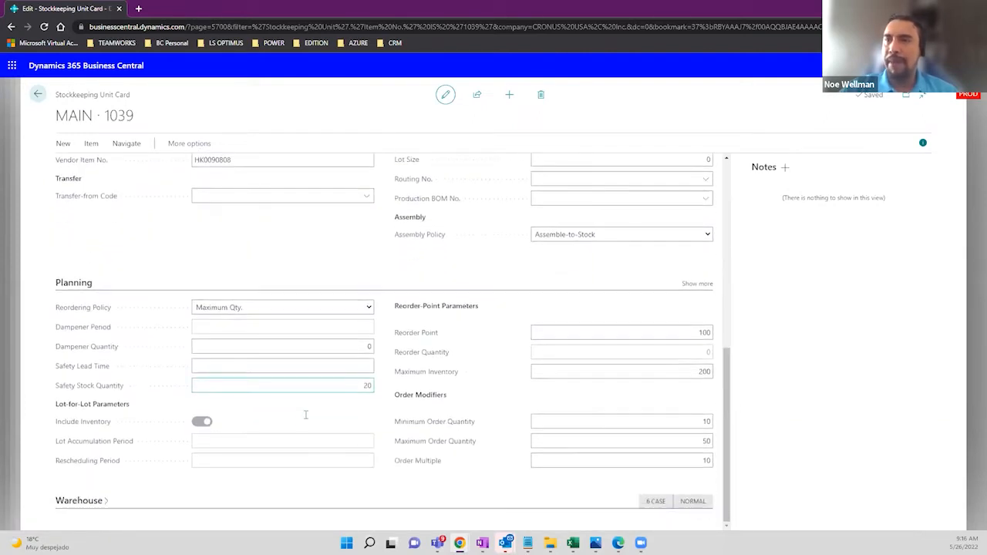
pyautogui.click(101, 509)
# Examine the stockkeeping unit's replenishment settings and the Replenishment System options, keeping Purchase selected
pyautogui.scroll(3, 334, 410)
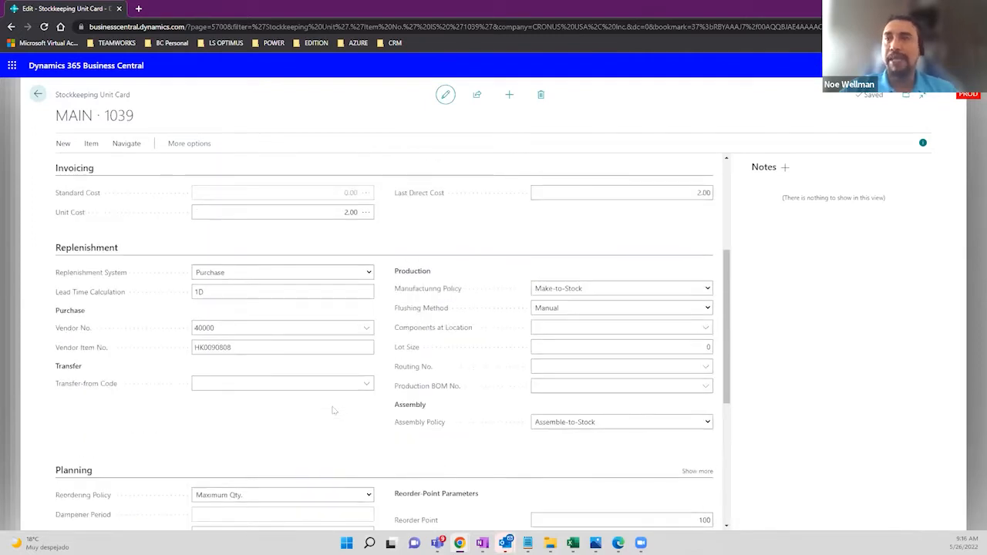
pyautogui.scroll(2, 334, 411)
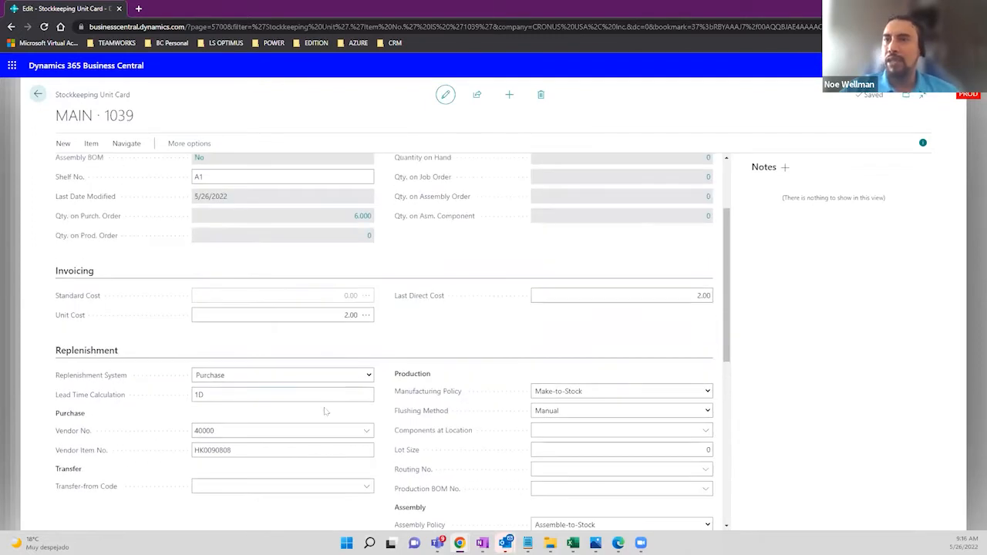
pyautogui.scroll(-1, 176, 347)
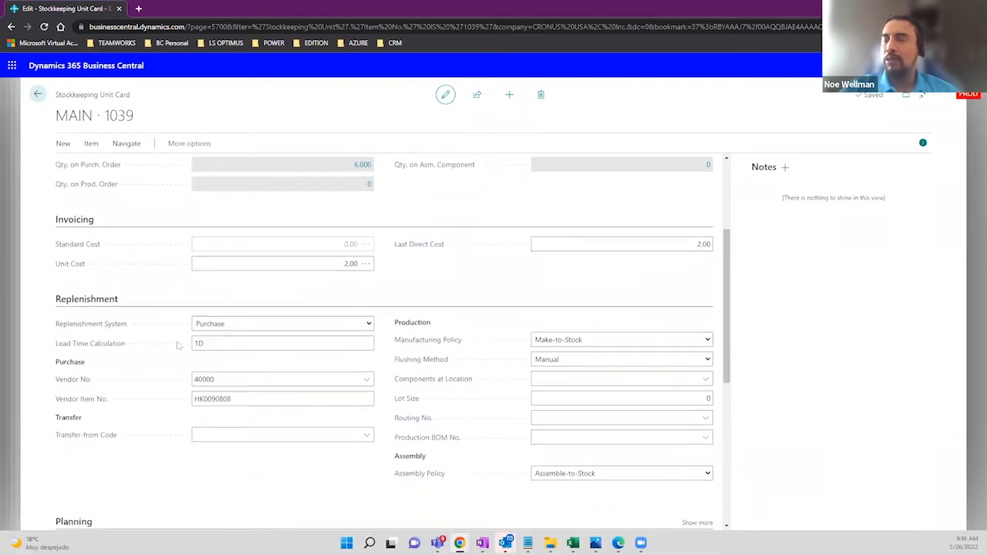
pyautogui.scroll(-1, 177, 346)
pyautogui.click(259, 347)
pyautogui.click(254, 273)
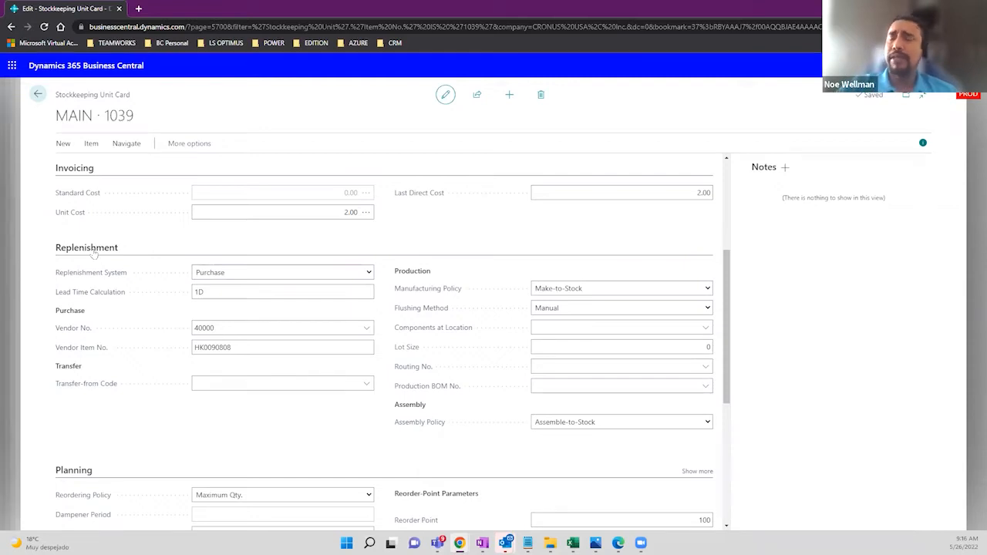
pyautogui.click(263, 277)
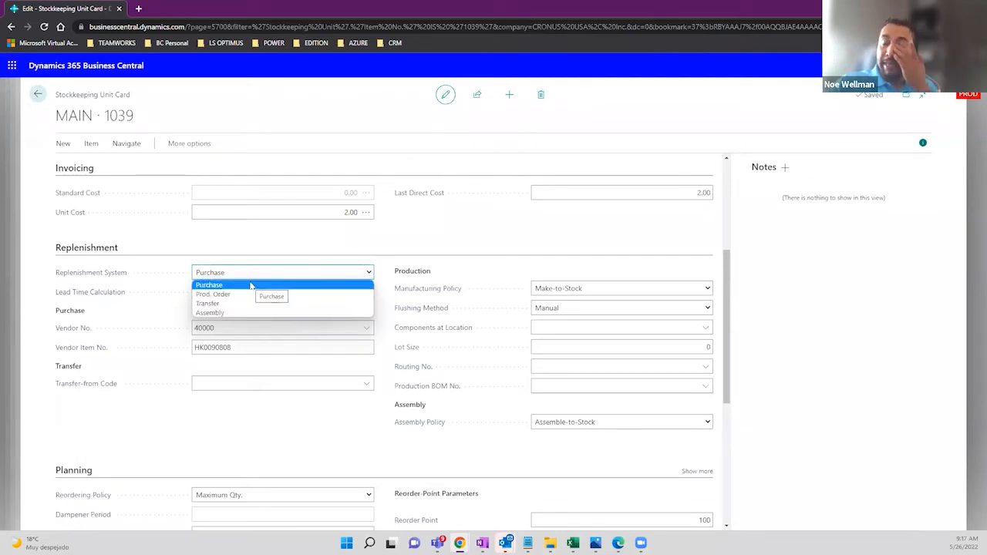
pyautogui.click(250, 285)
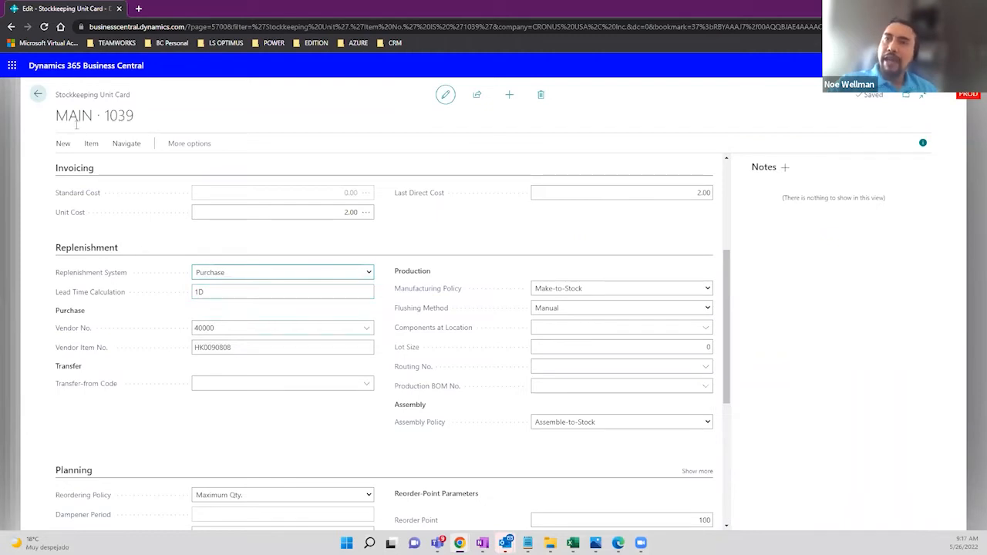
# Review the unit cost and the General details of the MAIN stockkeeping unit card
pyautogui.moveTo(57, 94); pyautogui.dragTo(156, 88)
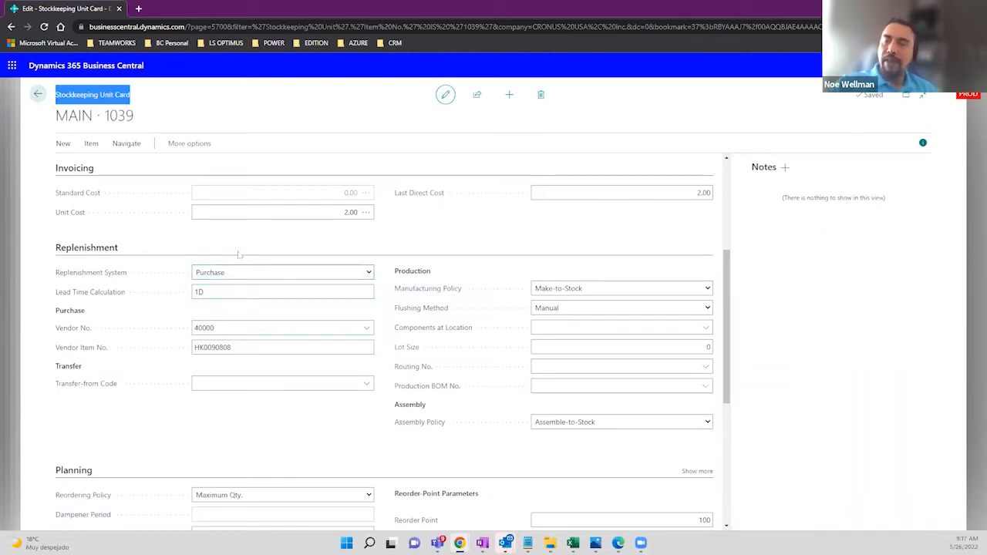
pyautogui.scroll(1, 330, 315)
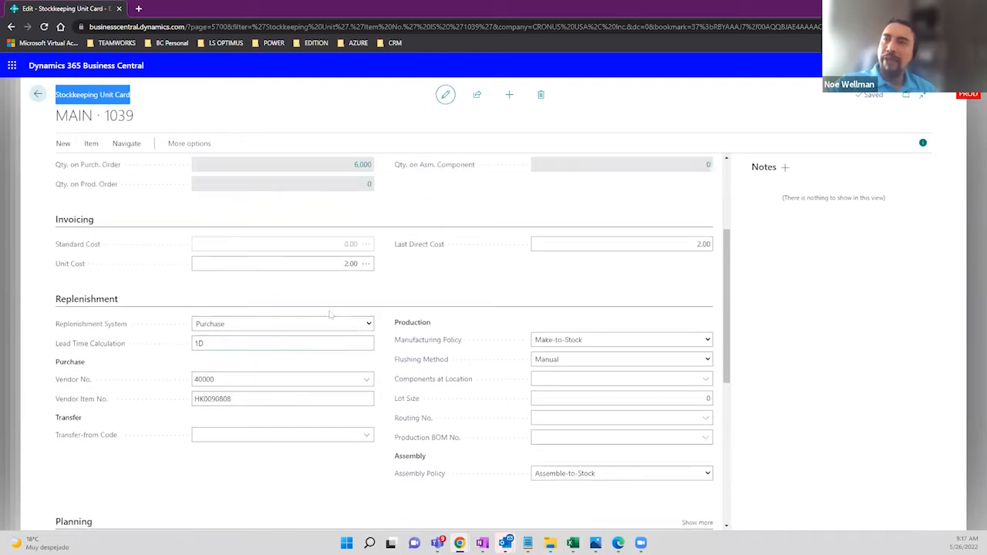
pyautogui.scroll(1, 330, 315)
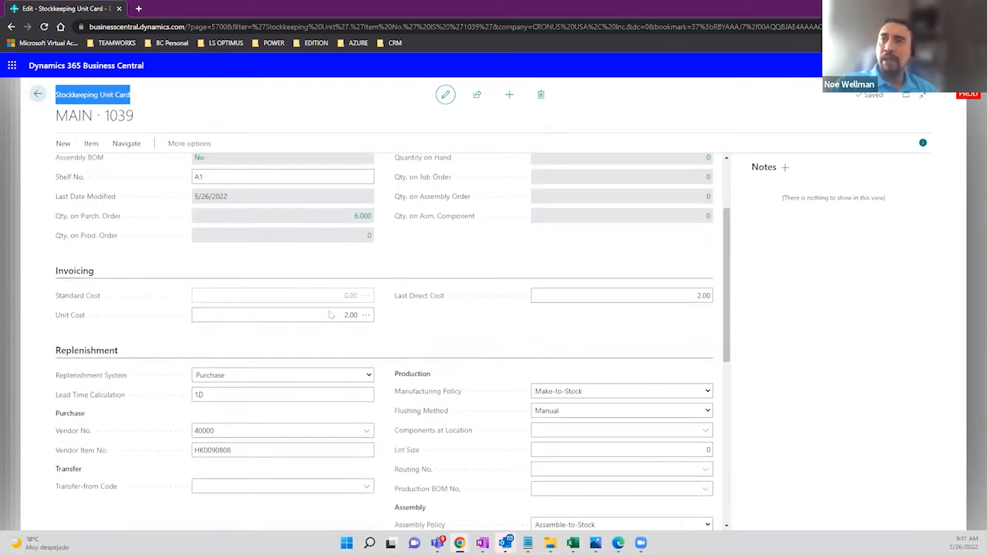
pyautogui.click(345, 315)
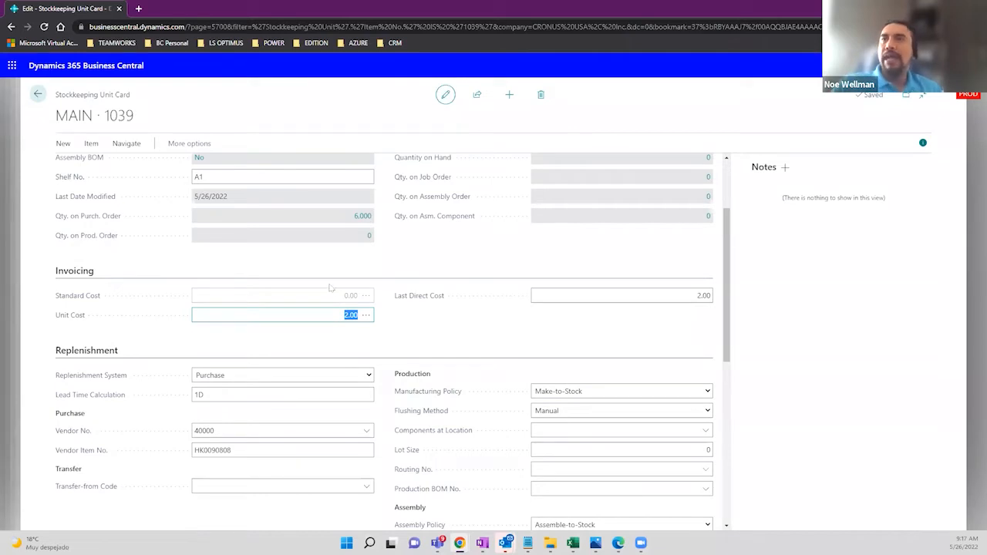
pyautogui.scroll(2, 329, 281)
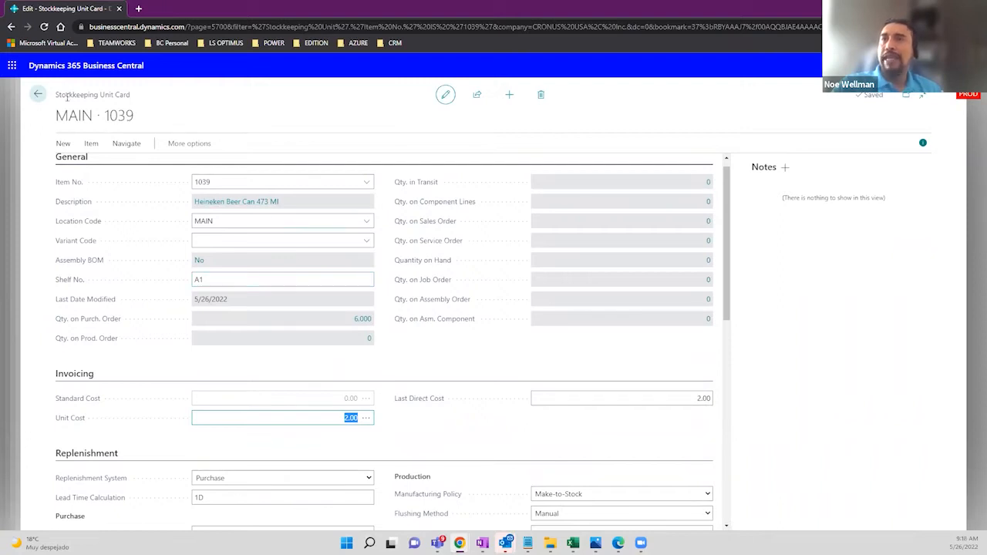
pyautogui.moveTo(51, 100); pyautogui.dragTo(151, 94)
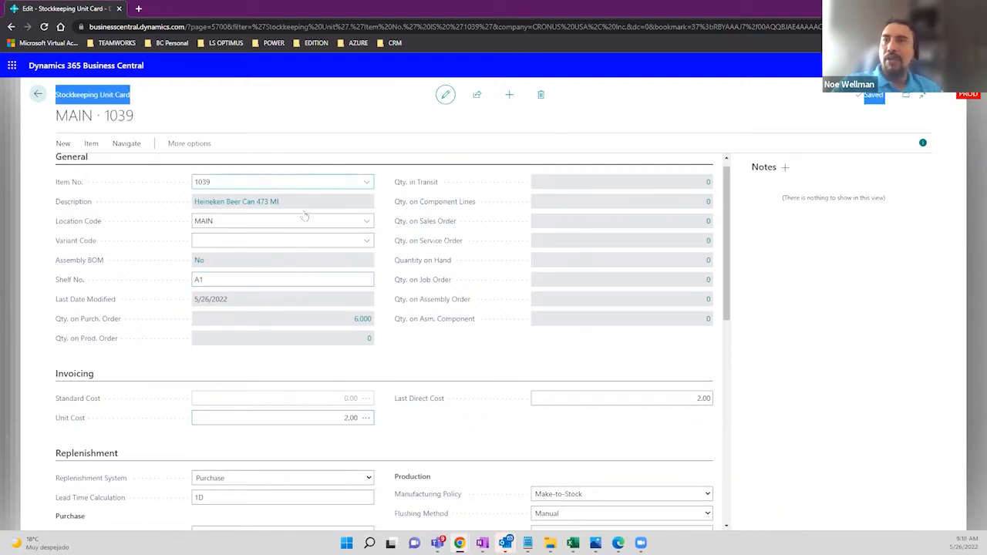
pyautogui.click(344, 419)
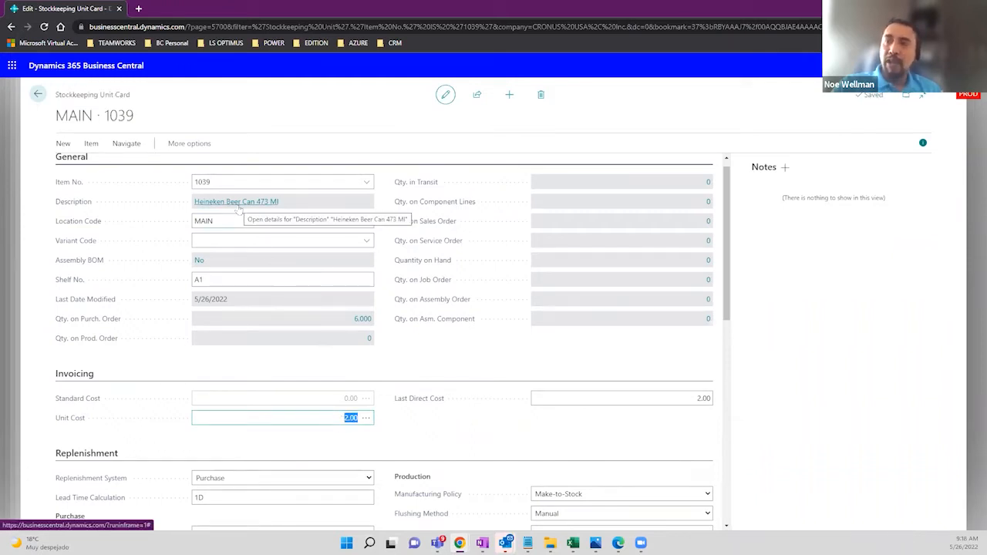
pyautogui.scroll(1, 286, 273)
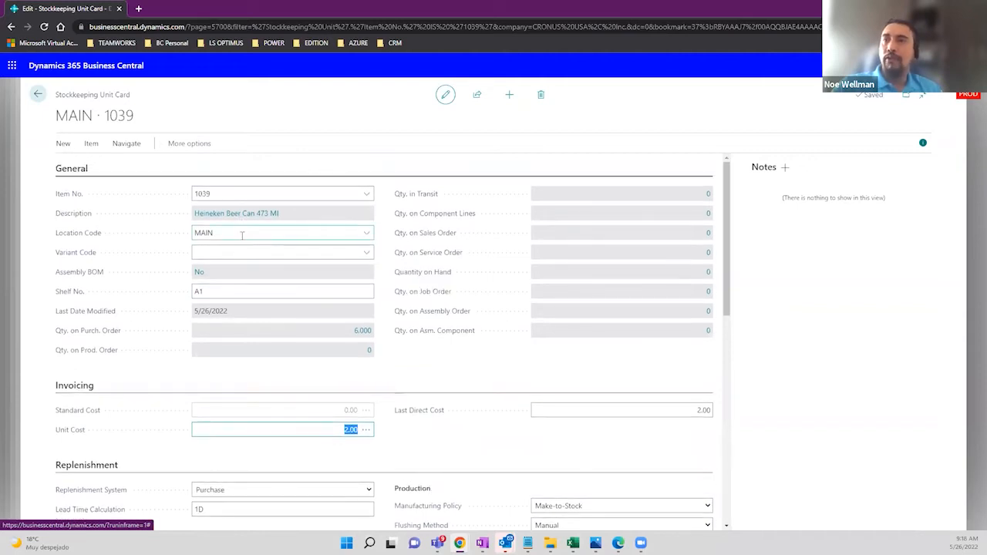
# Review the location code and the Invoicing unit cost on the MAIN stockkeeping unit card
pyautogui.click(235, 235)
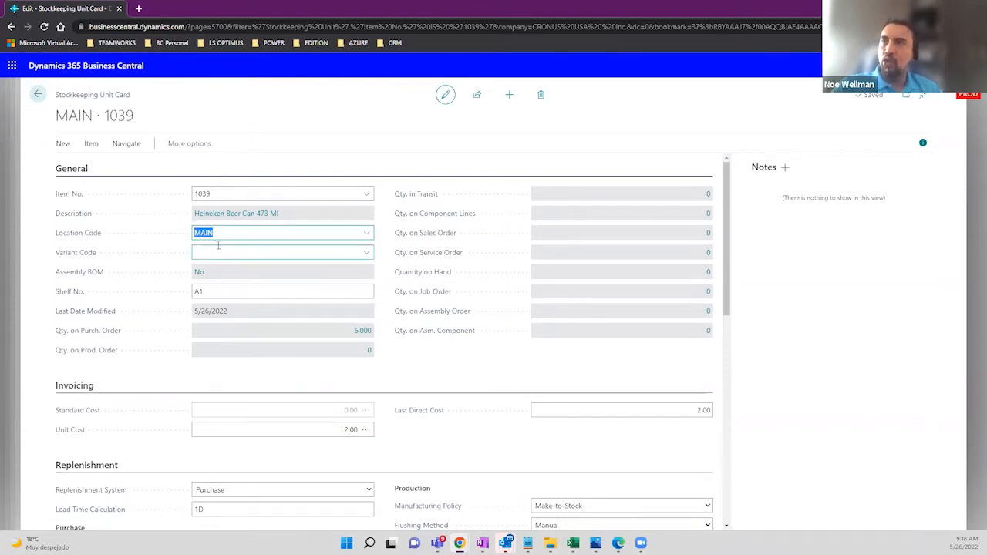
pyautogui.scroll(-2, 351, 367)
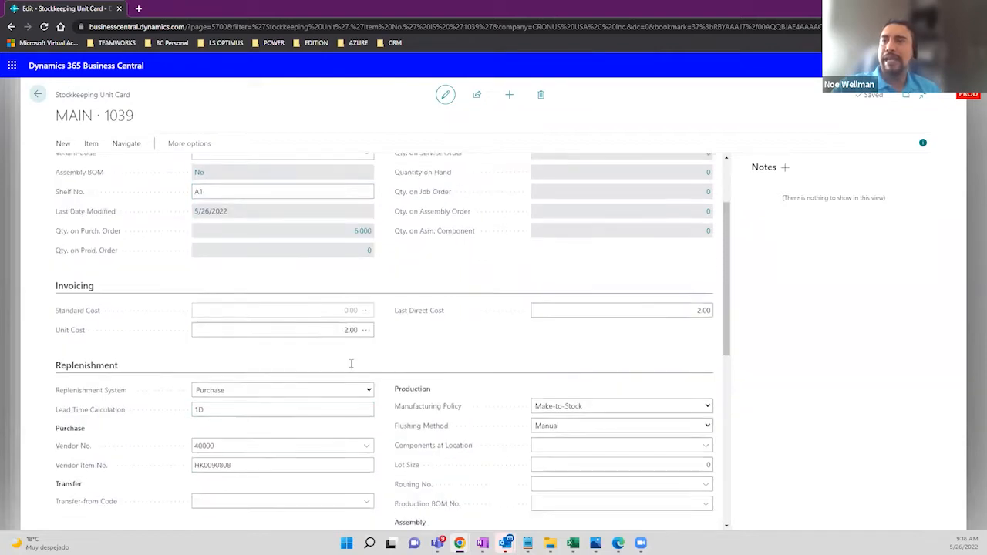
pyautogui.scroll(-1, 351, 367)
pyautogui.click(337, 277)
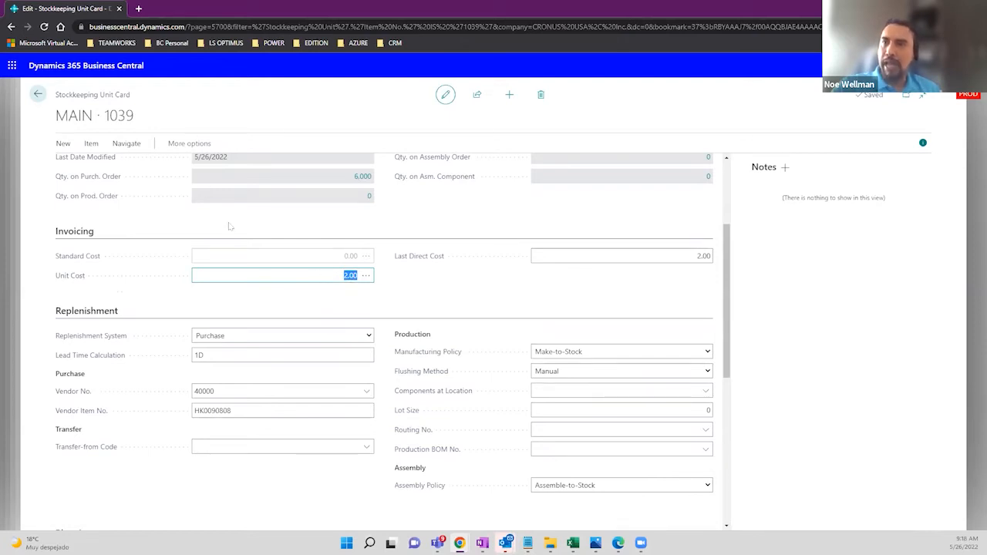
pyautogui.moveTo(56, 94); pyautogui.dragTo(143, 86)
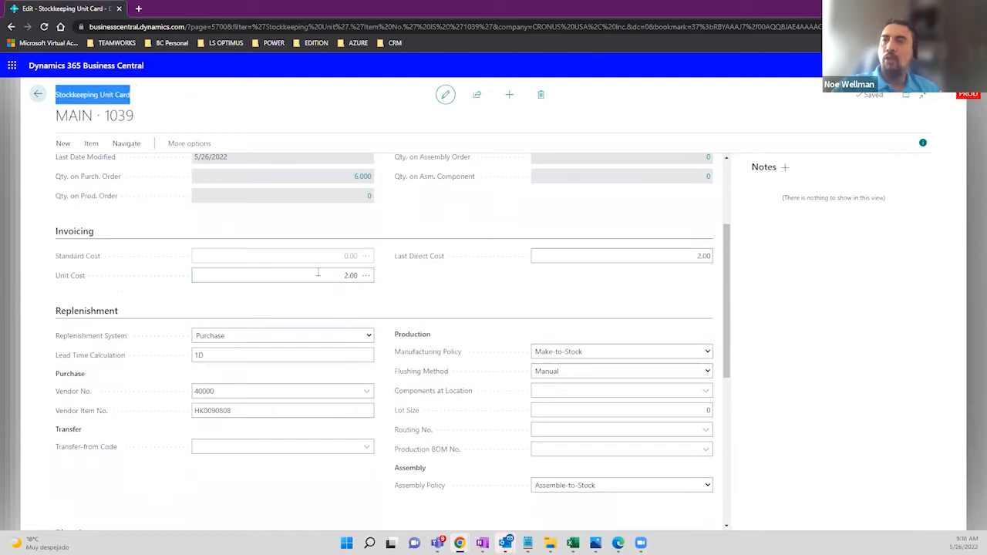
# Open the Average Cost Calc. Overview for the stockkeeping unit's unit cost, check it and close it
pyautogui.click(345, 275)
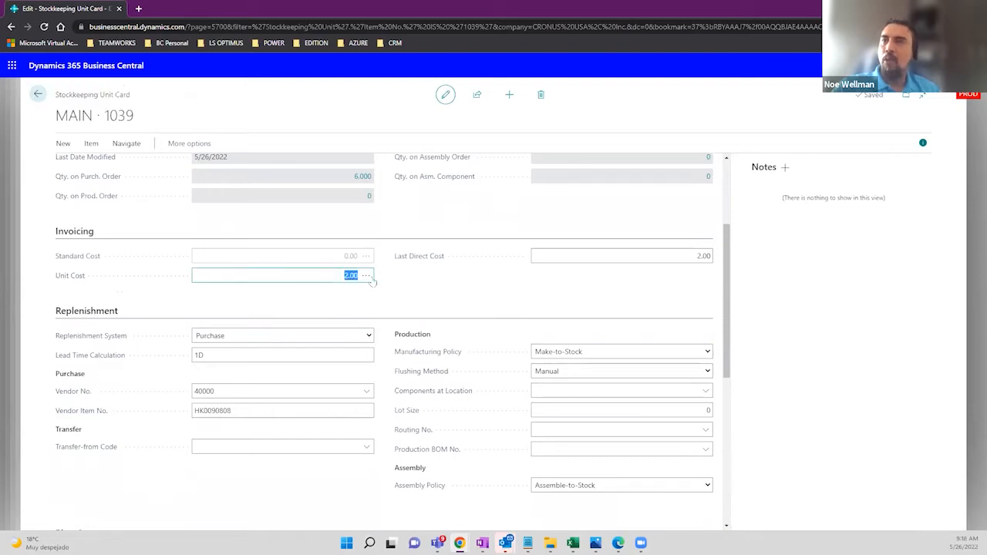
pyautogui.click(371, 279)
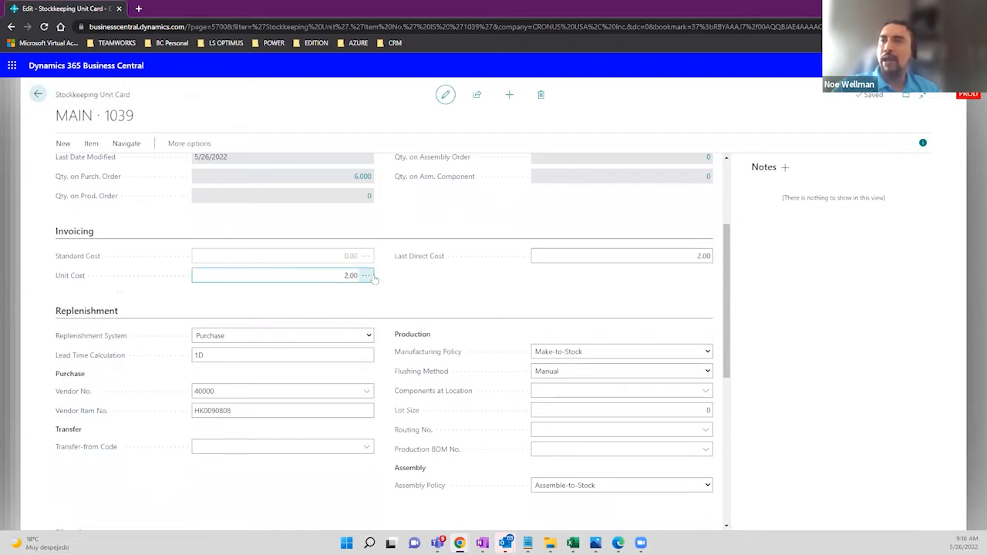
pyautogui.click(373, 279)
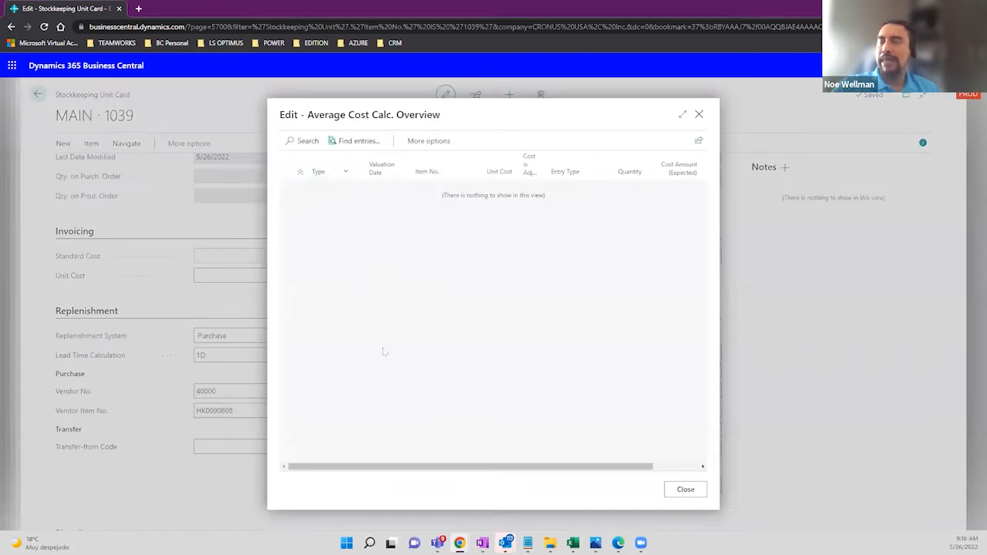
pyautogui.moveTo(308, 116); pyautogui.dragTo(441, 115)
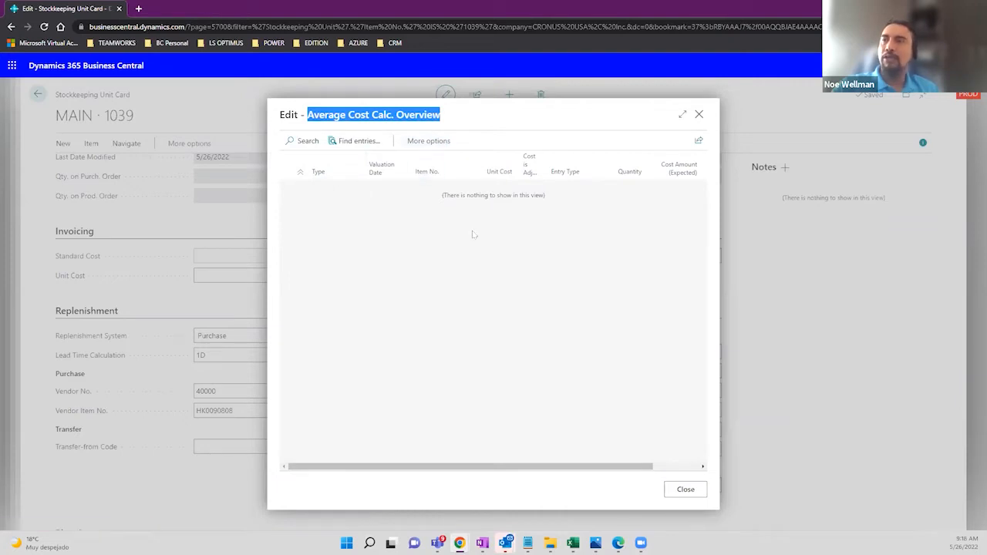
pyautogui.click(699, 115)
# Examine the Replenishment section, including the vendor number and the description of the Assembly Policy
pyautogui.scroll(-3, 291, 269)
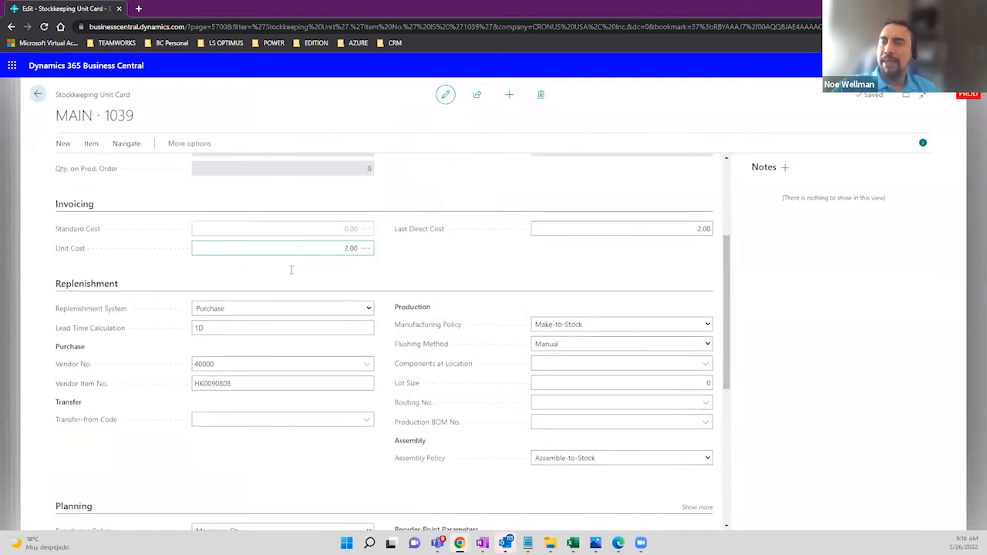
pyautogui.click(220, 285)
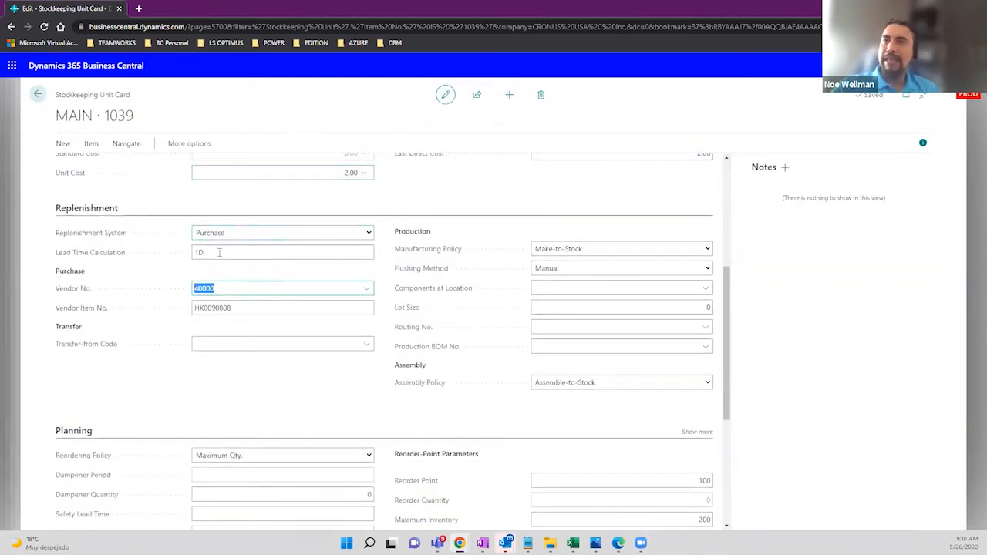
pyautogui.moveTo(75, 293)
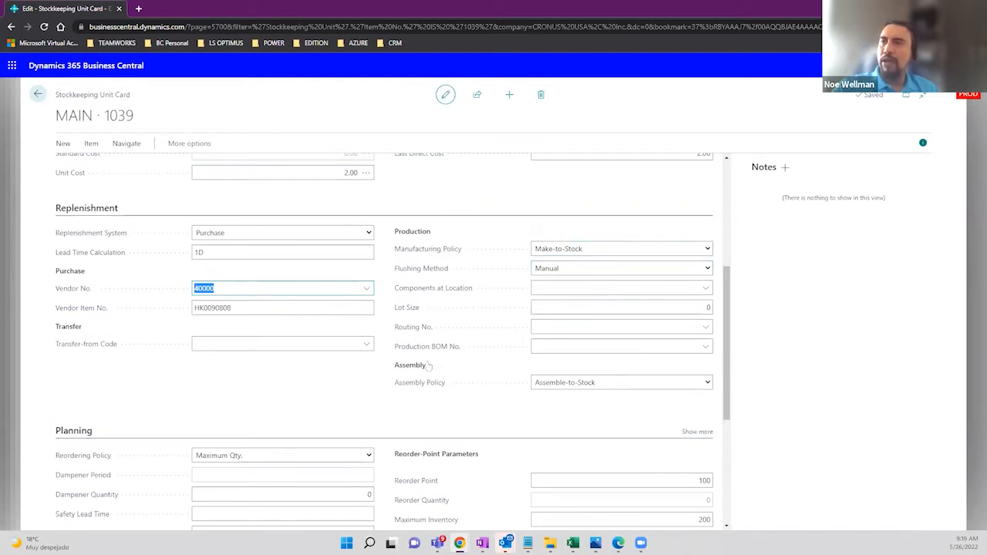
pyautogui.moveTo(432, 380)
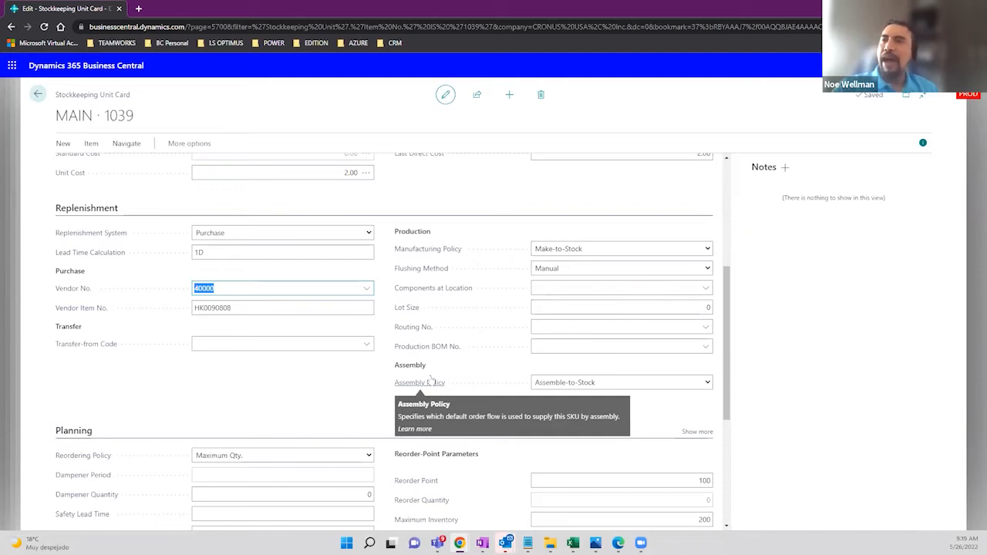
pyautogui.click(253, 388)
# Set the stockkeeping unit's Reordering Policy in the Planning section to Fixed Reorder Qty
pyautogui.scroll(-1, 253, 387)
pyautogui.scroll(-3, 253, 387)
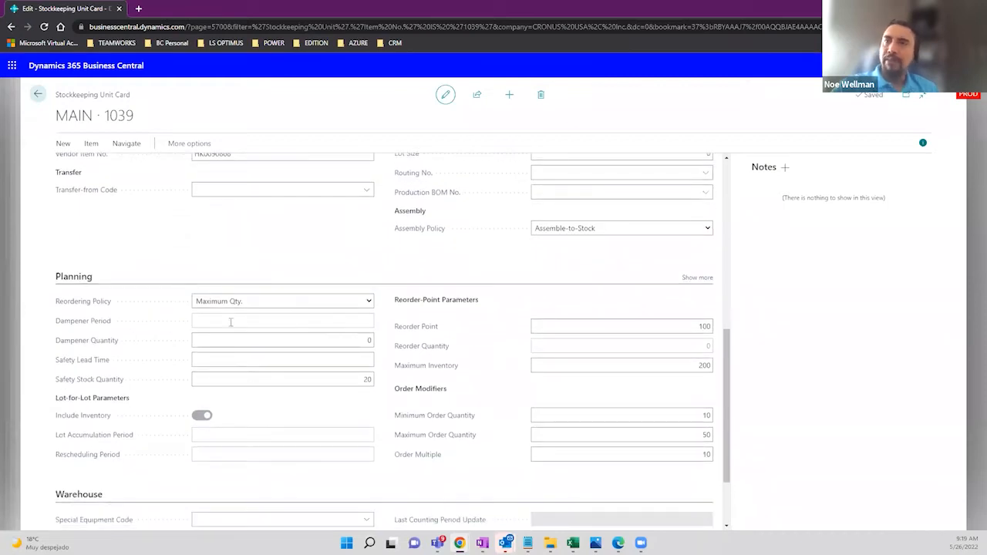
pyautogui.moveTo(57, 117); pyautogui.dragTo(138, 118)
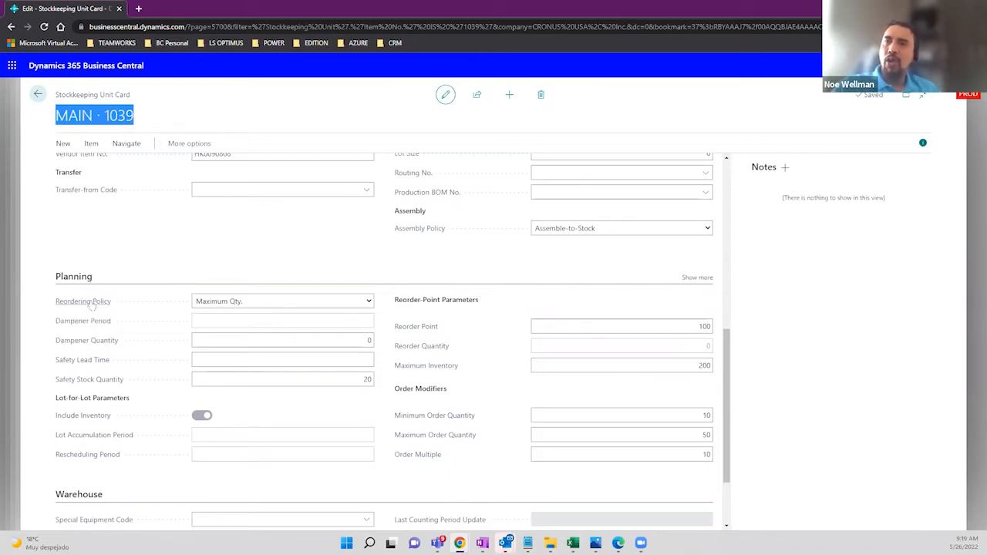
pyautogui.moveTo(91, 306)
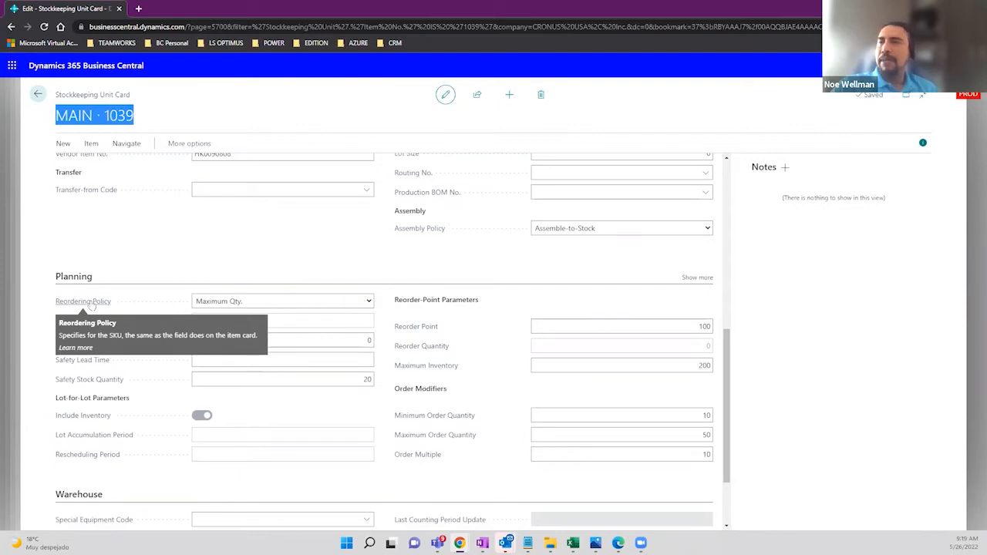
pyautogui.click(324, 304)
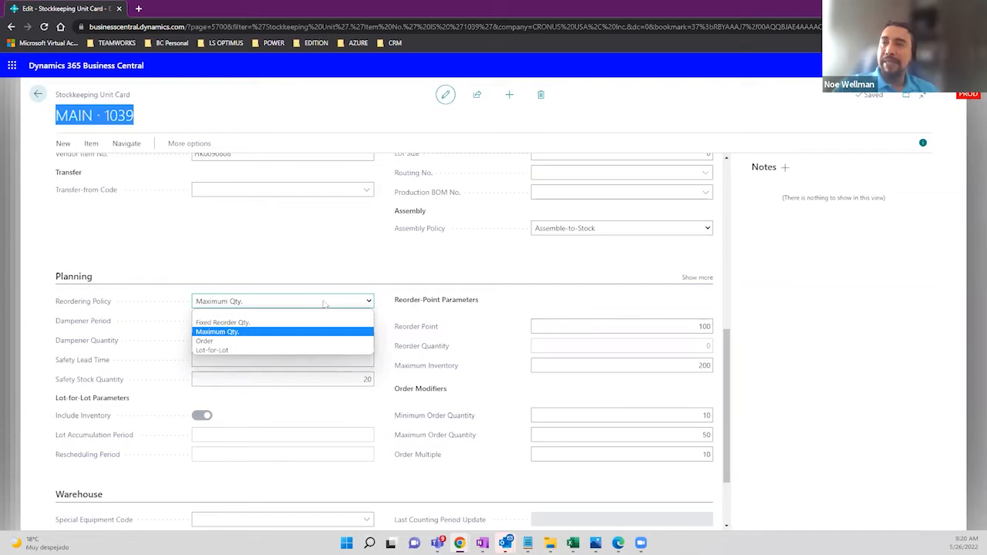
pyautogui.click(263, 323)
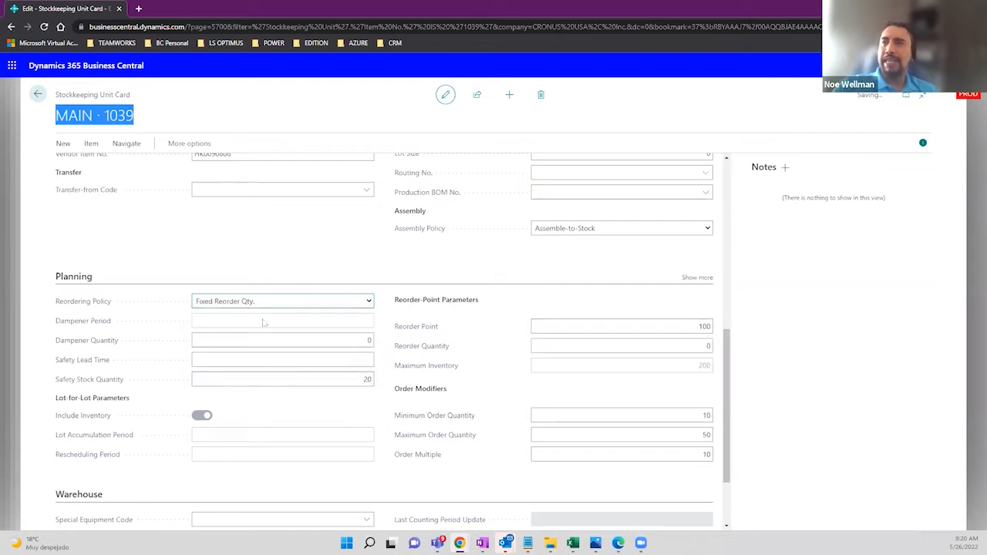
# Check the Reorder Point and set the Reorder Quantity to 20 in the Reorder-Point Parameters
pyautogui.click(671, 342)
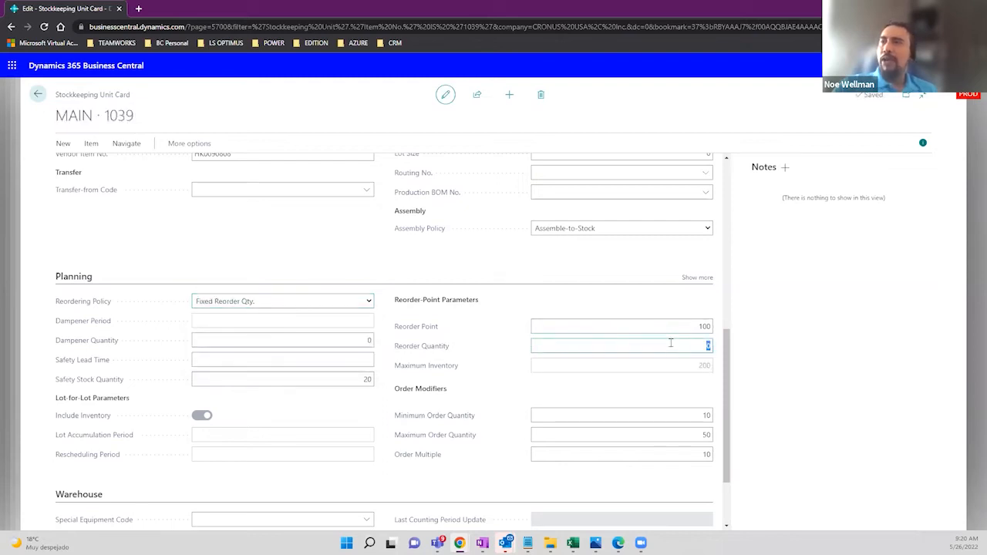
pyautogui.moveTo(438, 350)
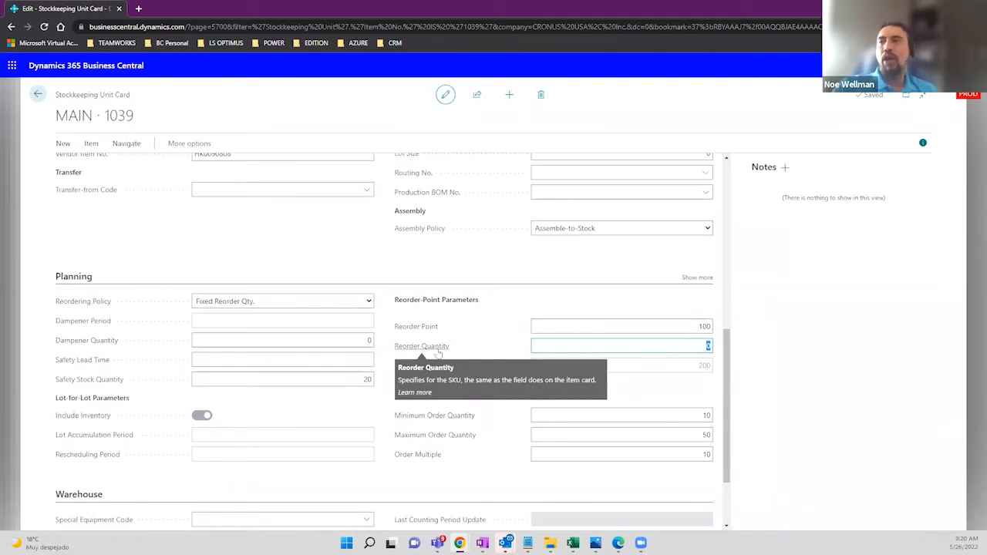
pyautogui.click(673, 346)
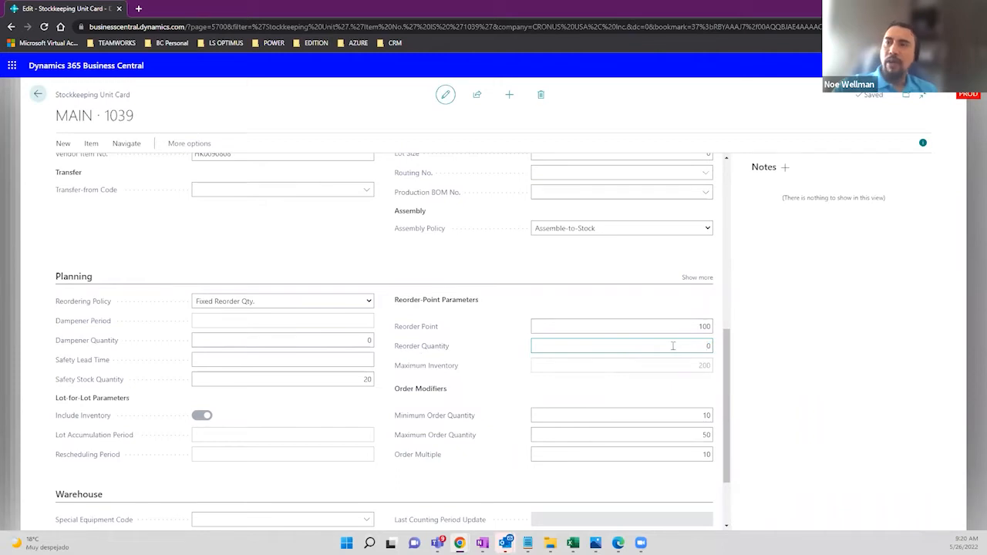
pyautogui.moveTo(672, 345); pyautogui.dragTo(719, 353)
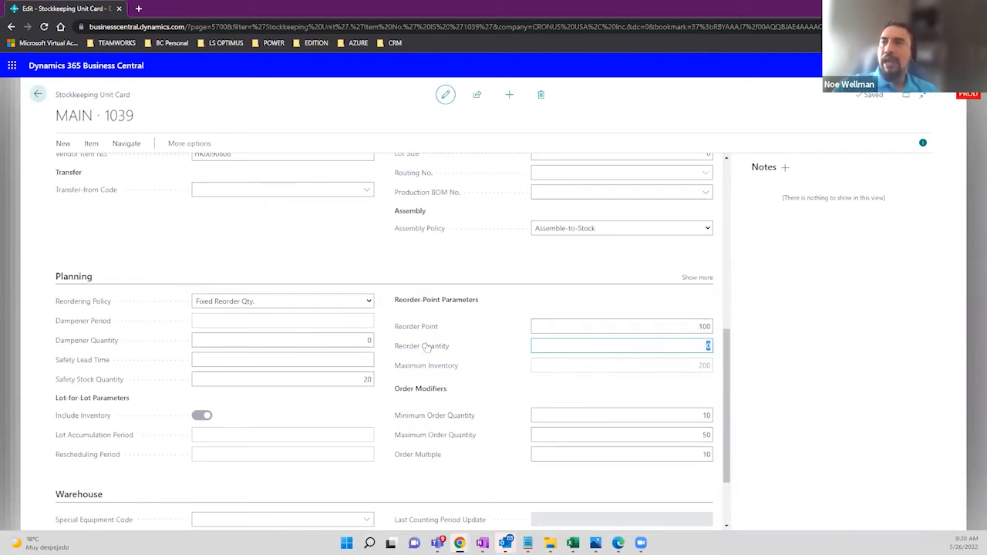
pyautogui.click(703, 326)
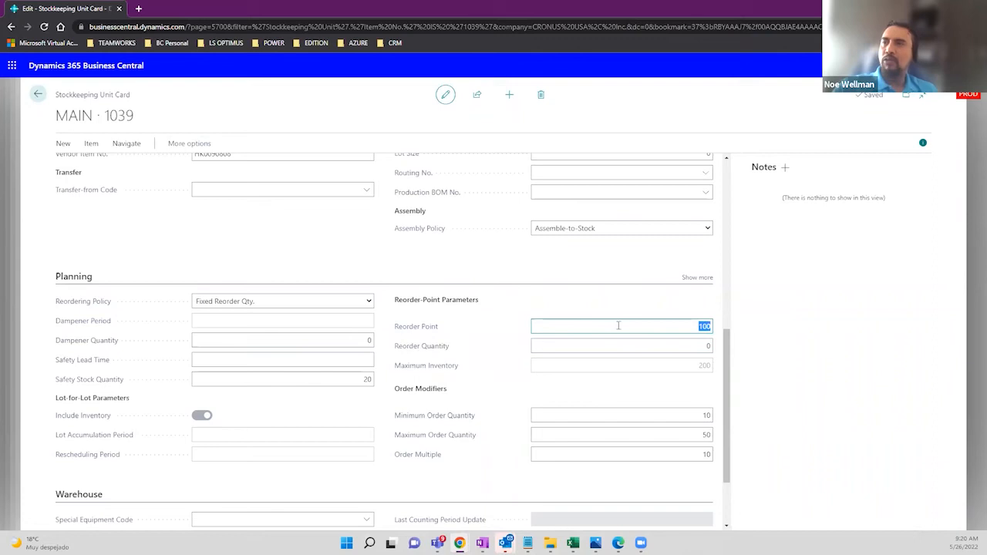
pyautogui.click(684, 342)
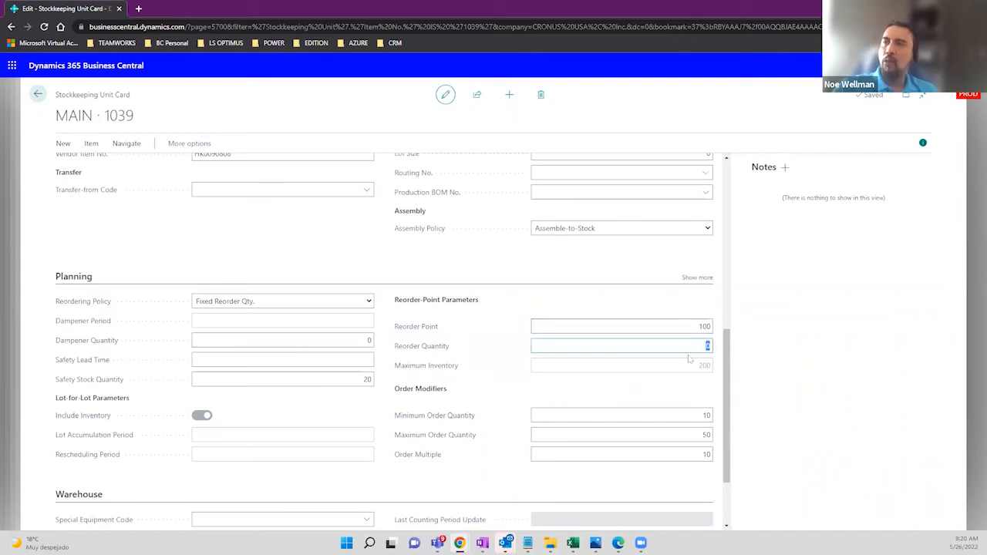
pyautogui.write('20')
pyautogui.press('Tab')
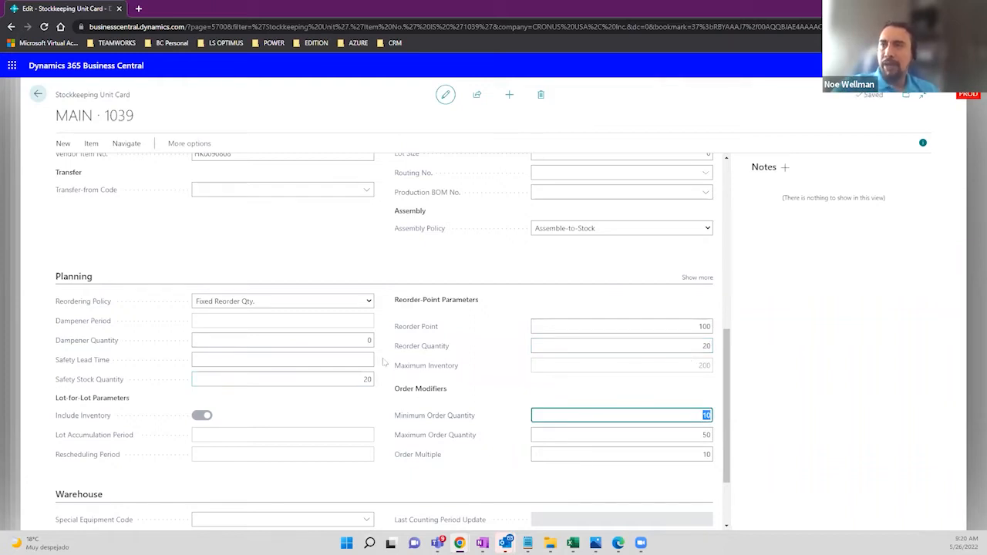
# Look through the card's sections and show the additional fields of the Planning section
pyautogui.scroll(3, 383, 362)
pyautogui.scroll(3, 383, 362)
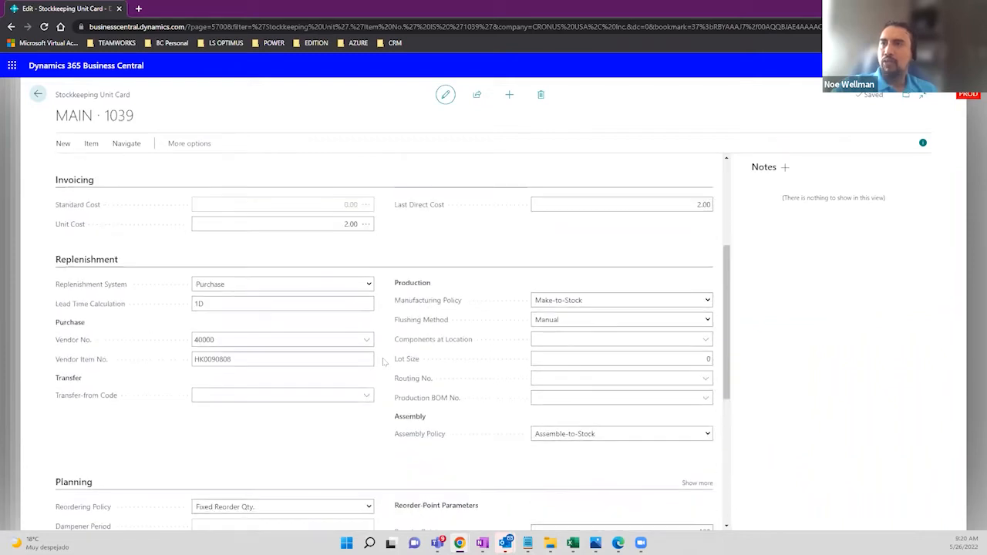
pyautogui.scroll(4, 384, 362)
pyautogui.scroll(-12, 383, 361)
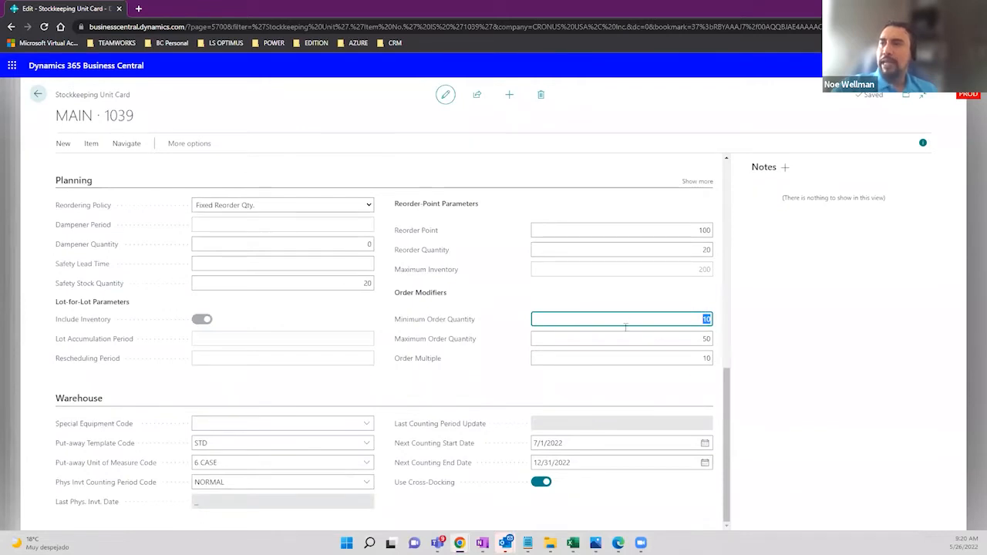
pyautogui.click(696, 182)
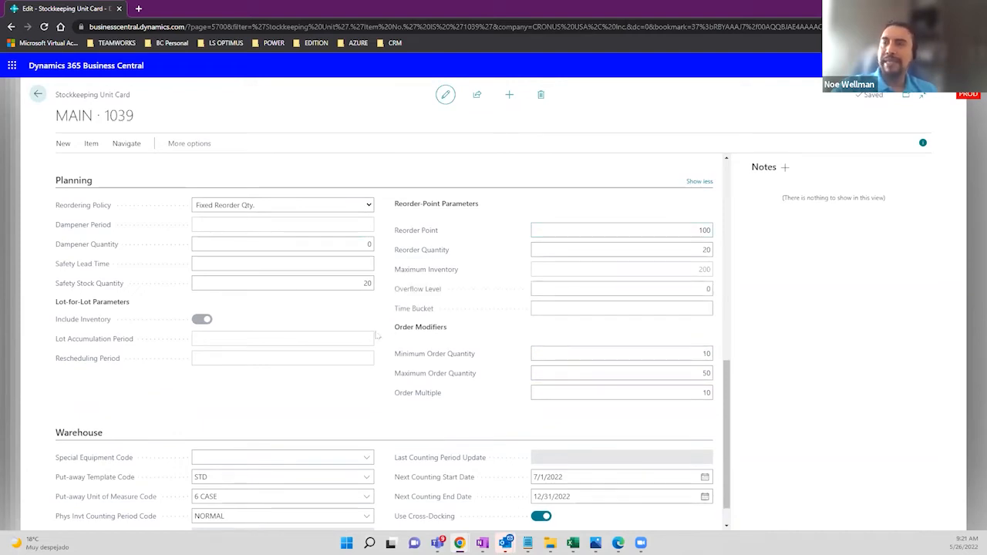
pyautogui.scroll(2, 540, 282)
# Set the Reordering Policy to Maximum Qty. and check the Reorder Point and Maximum Inventory fields
pyautogui.click(687, 333)
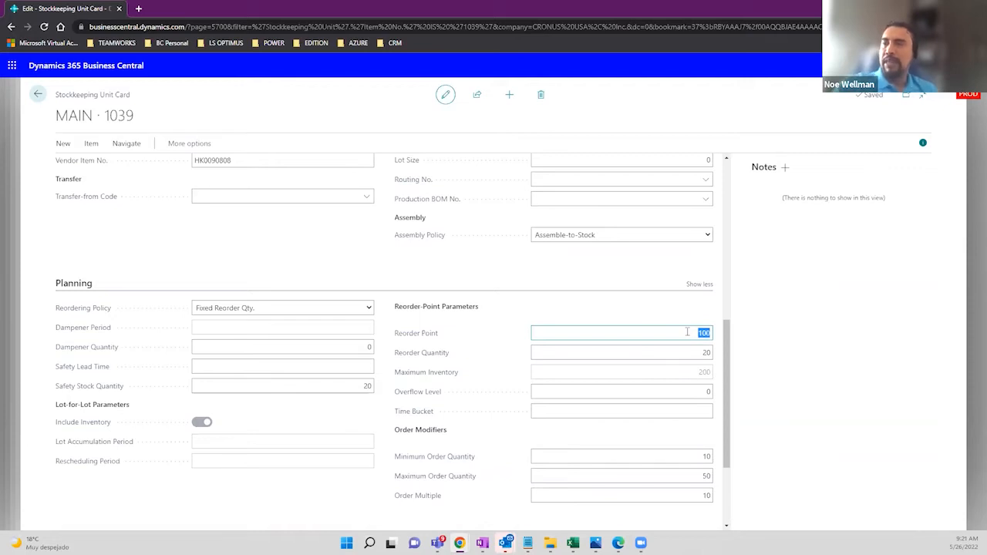
pyautogui.click(368, 309)
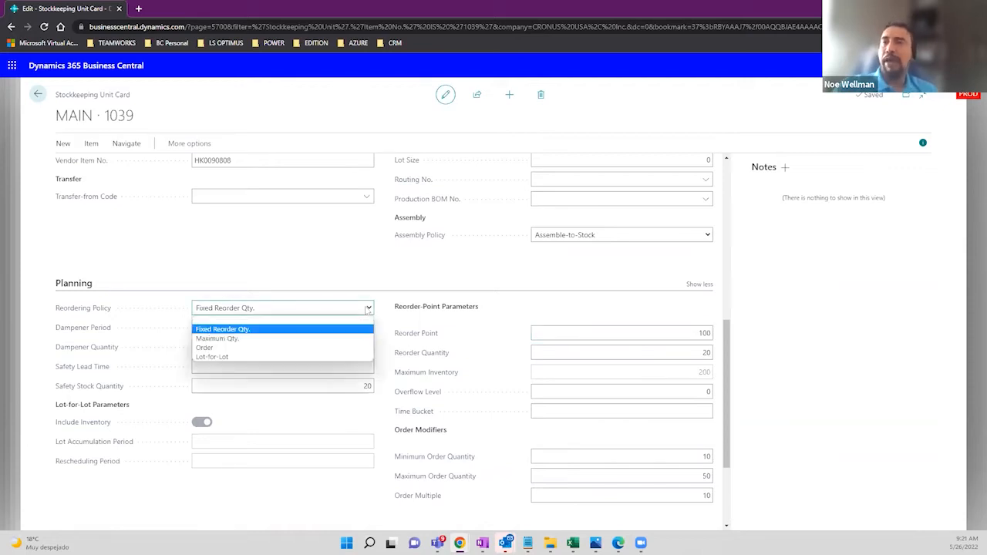
pyautogui.click(327, 340)
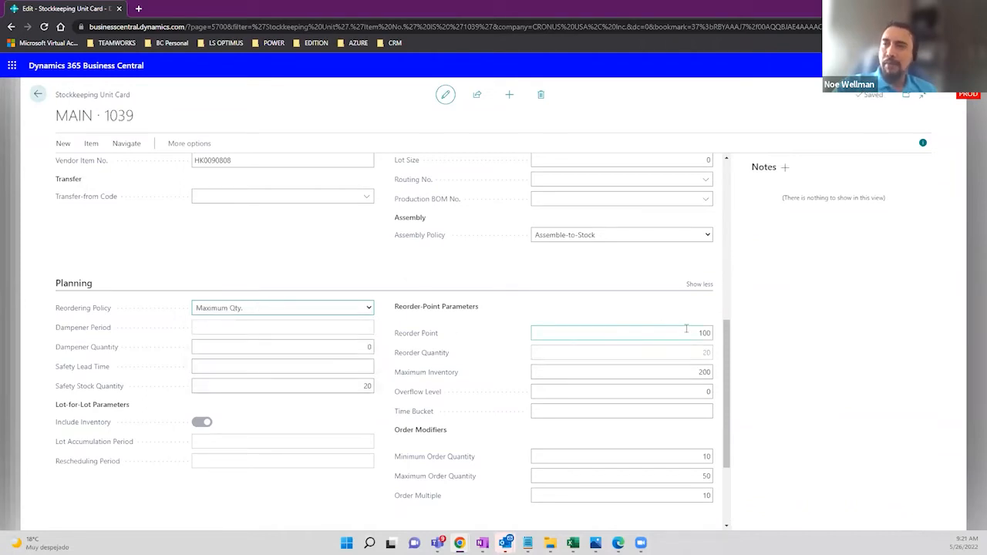
pyautogui.click(686, 372)
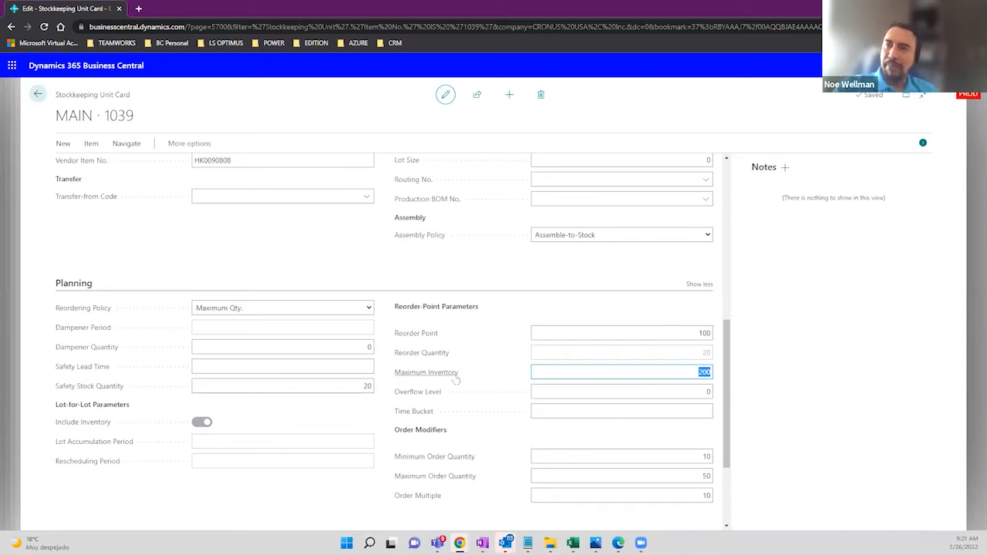
pyautogui.moveTo(455, 376)
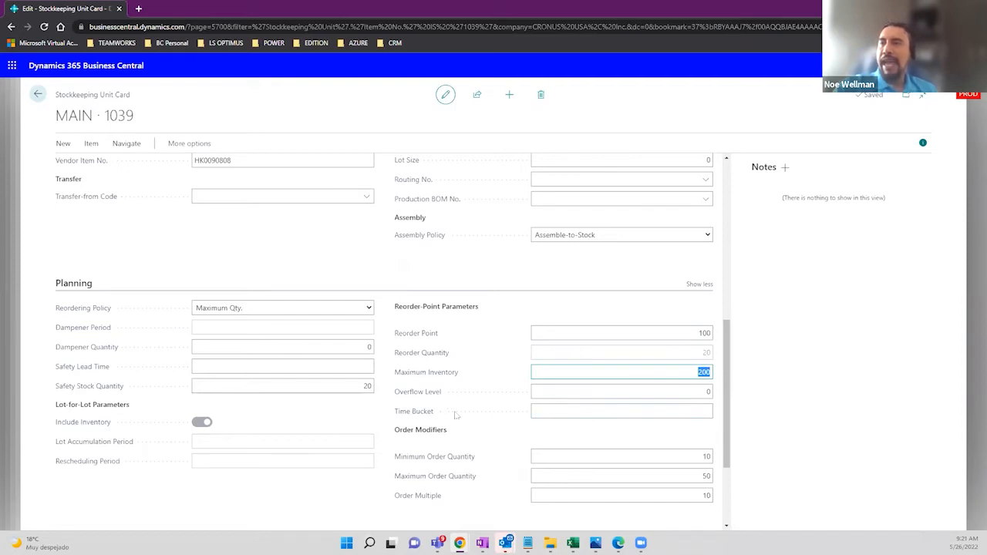
# Examine the minimum and maximum order quantities under the Order Modifiers
pyautogui.moveTo(394, 431); pyautogui.dragTo(455, 430)
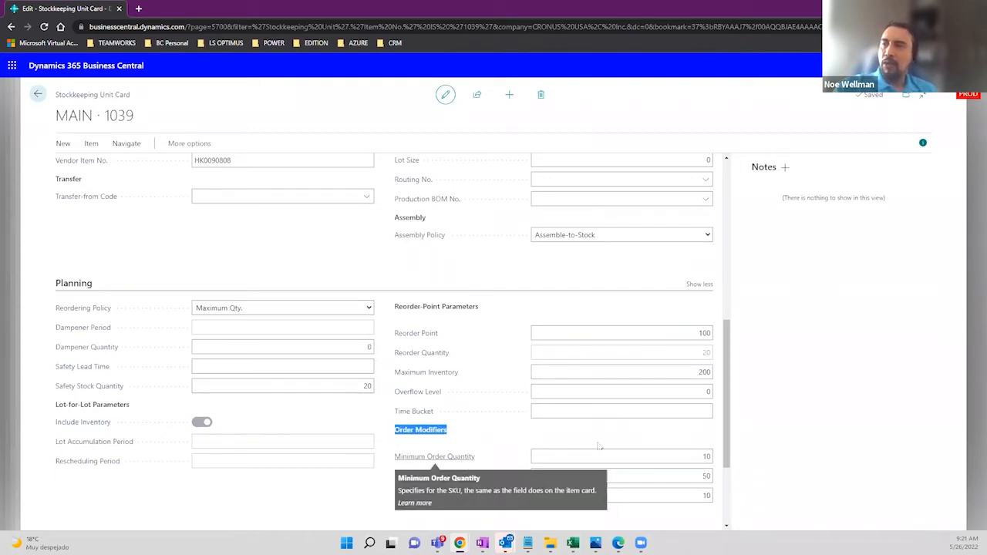
pyautogui.click(692, 456)
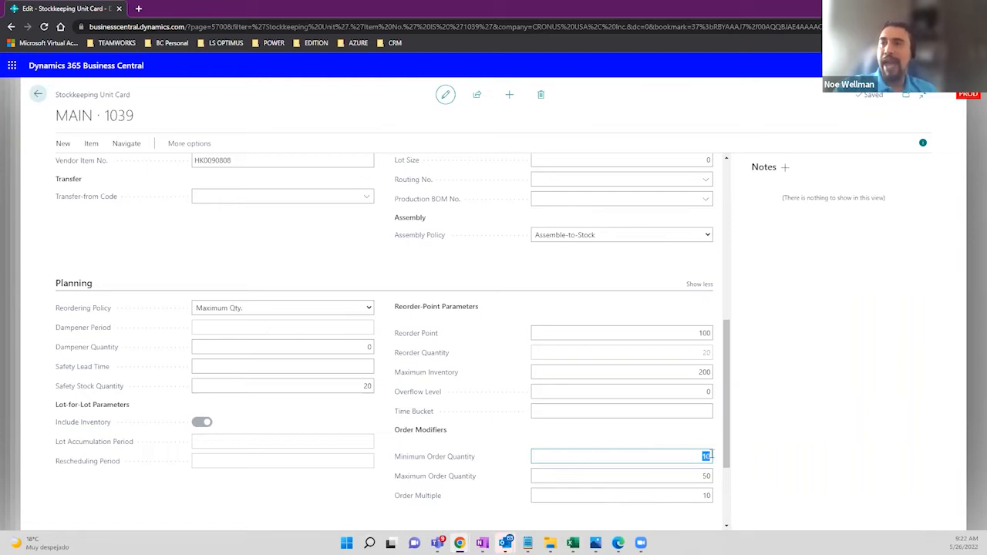
pyautogui.click(677, 476)
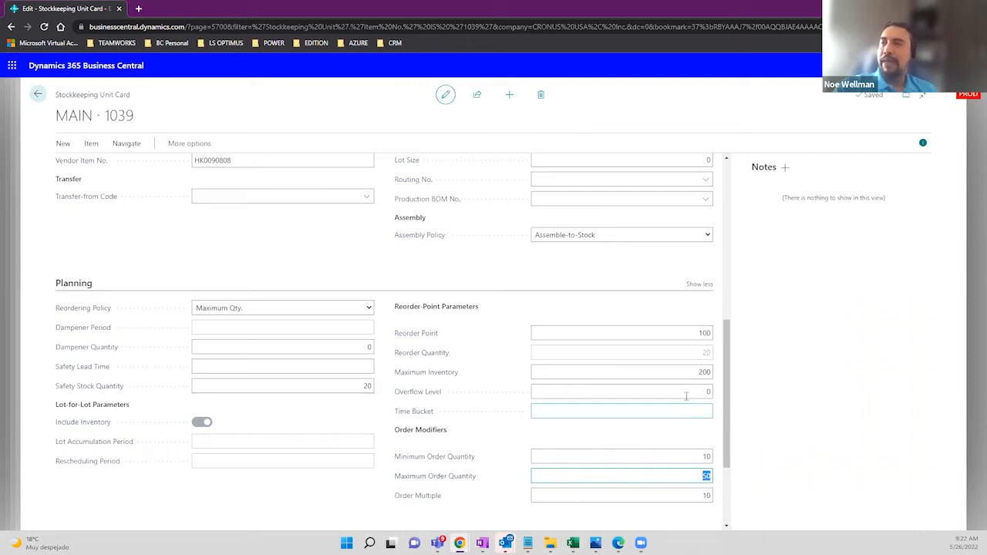
# Check the Maximum Inventory and Maximum Order Quantity fields and examine the Reordering Policy options without changing the selection
pyautogui.click(693, 374)
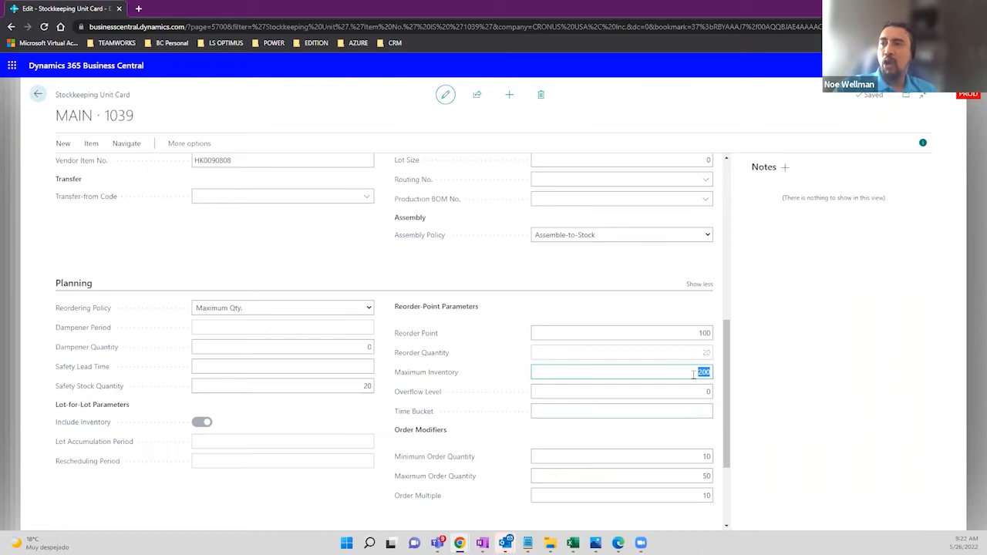
pyautogui.click(703, 477)
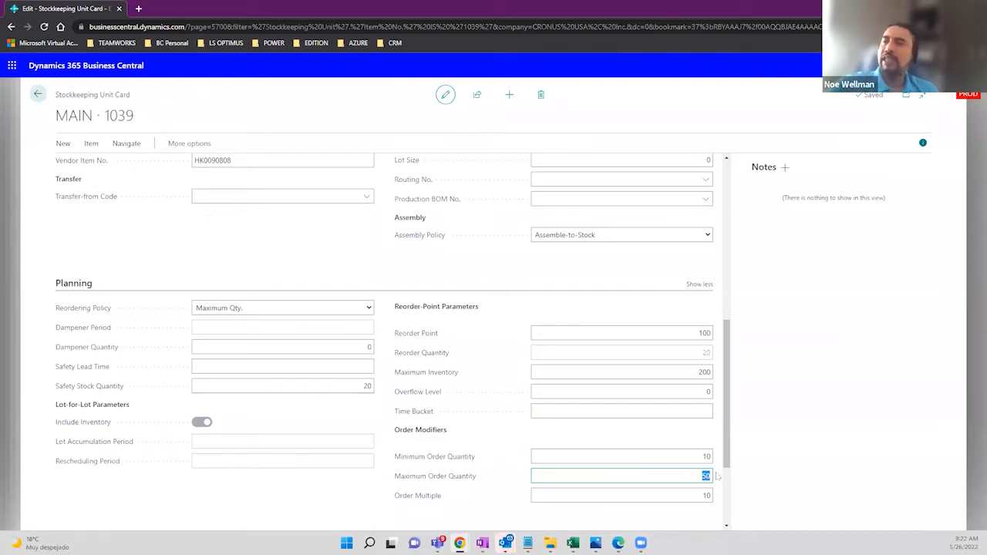
pyautogui.click(369, 312)
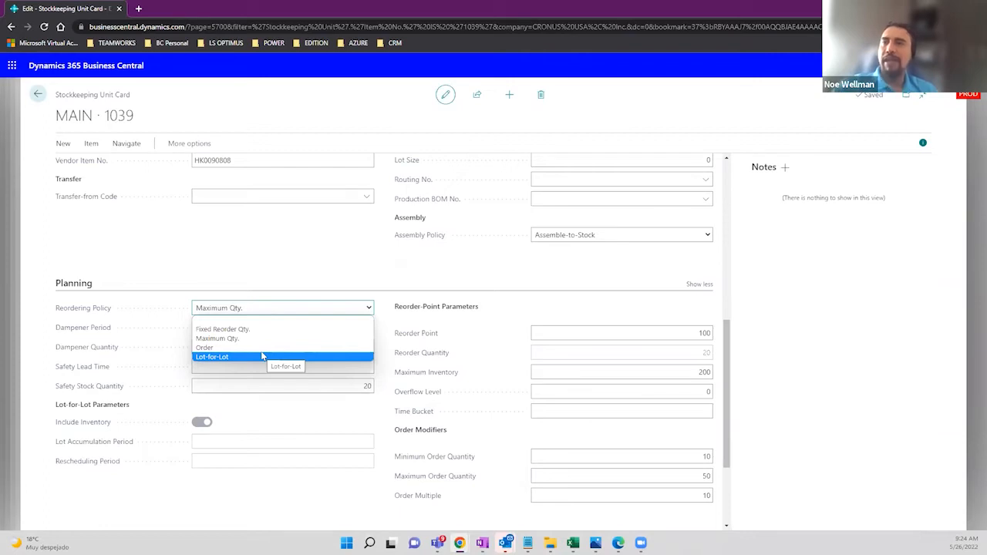
pyautogui.click(294, 242)
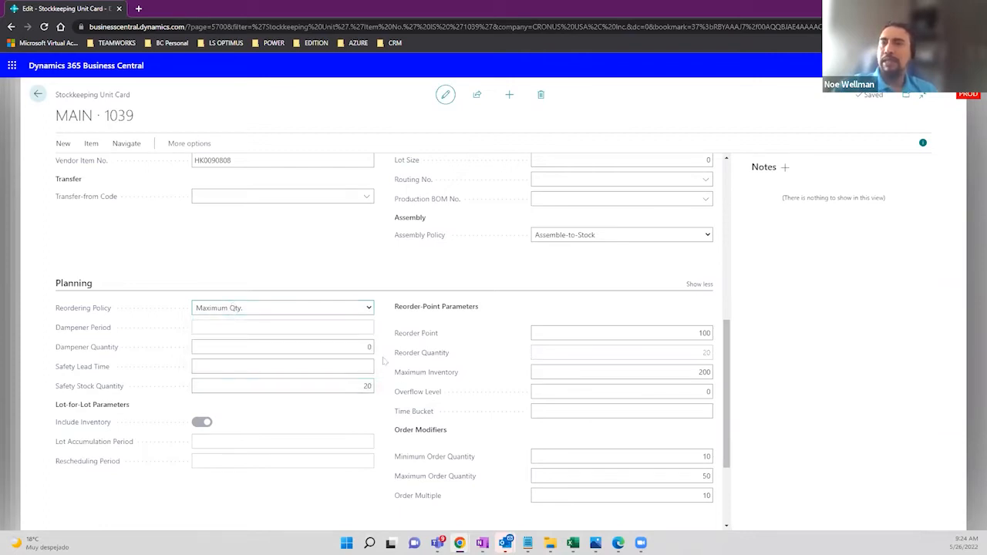
pyautogui.scroll(2, 381, 343)
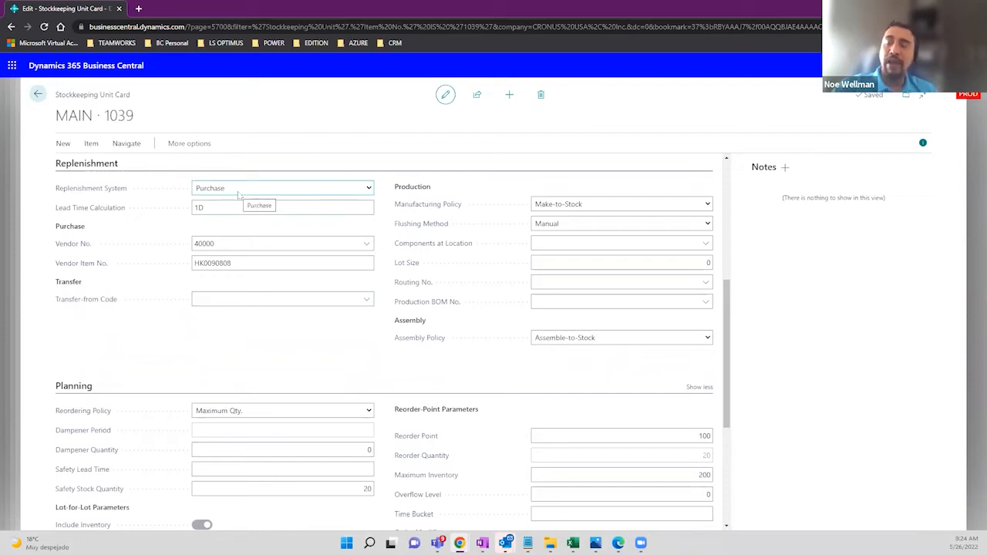
pyautogui.scroll(-1, 251, 320)
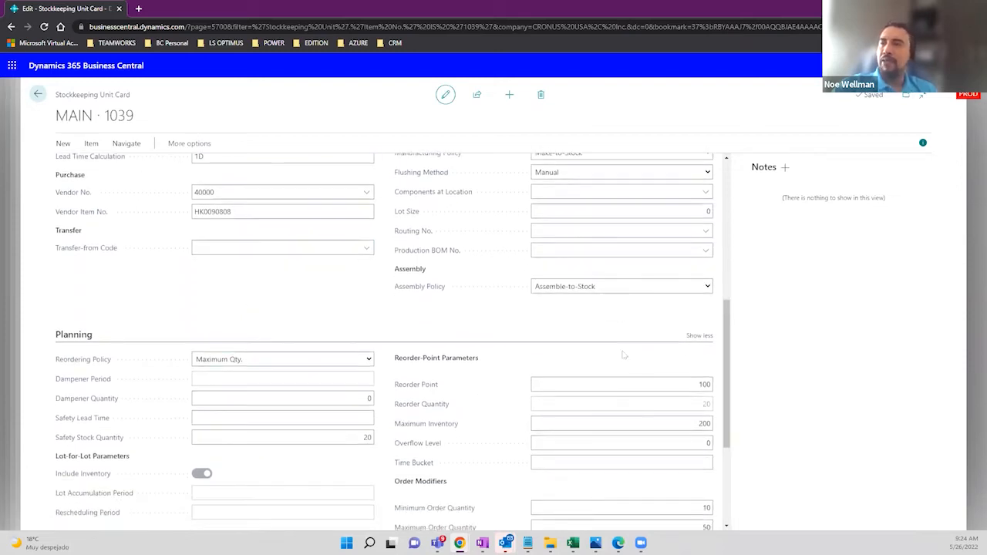
pyautogui.click(368, 361)
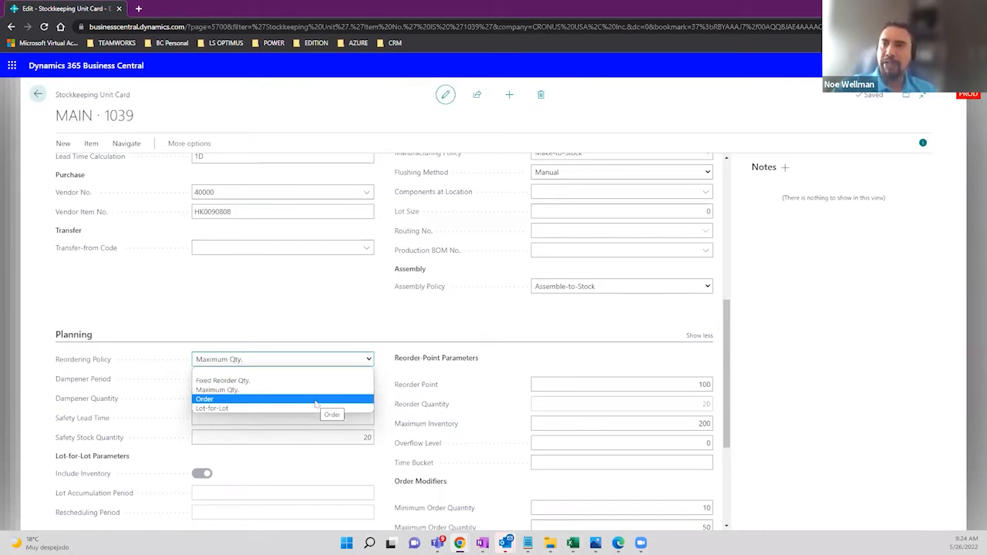
pyautogui.click(278, 312)
# Look through the MAIN stockkeeping unit card from the General section down to the Warehouse section
pyautogui.scroll(4, 275, 286)
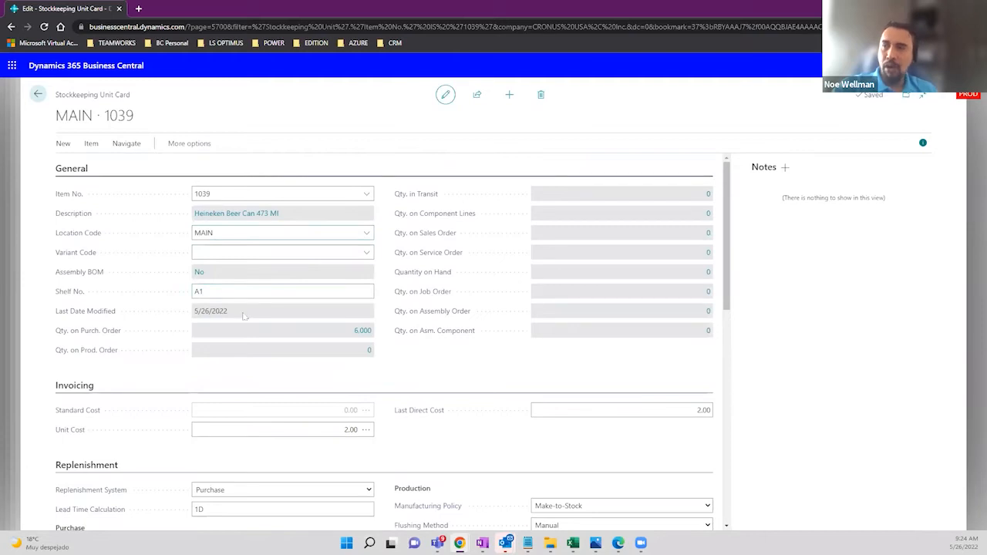
pyautogui.scroll(-4, 244, 316)
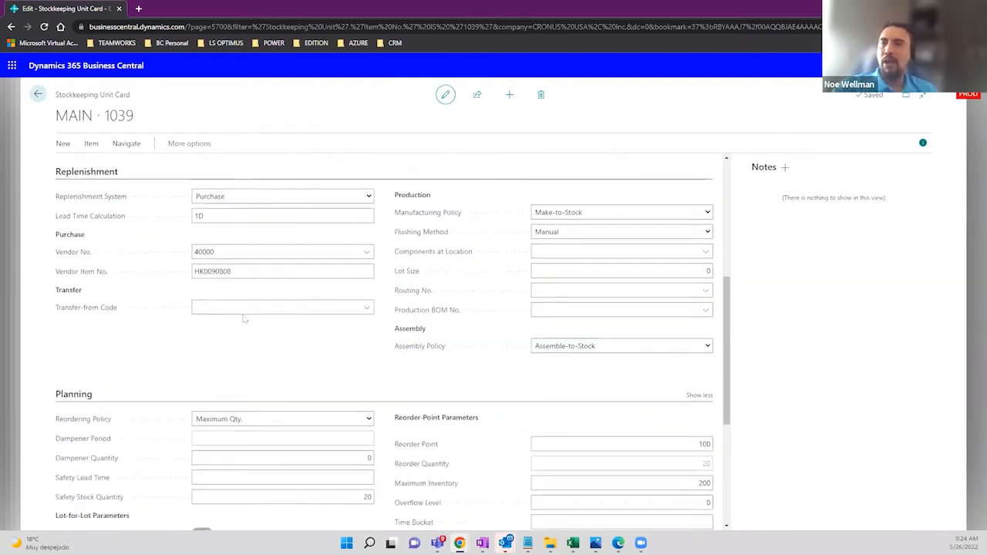
pyautogui.scroll(-1, 244, 318)
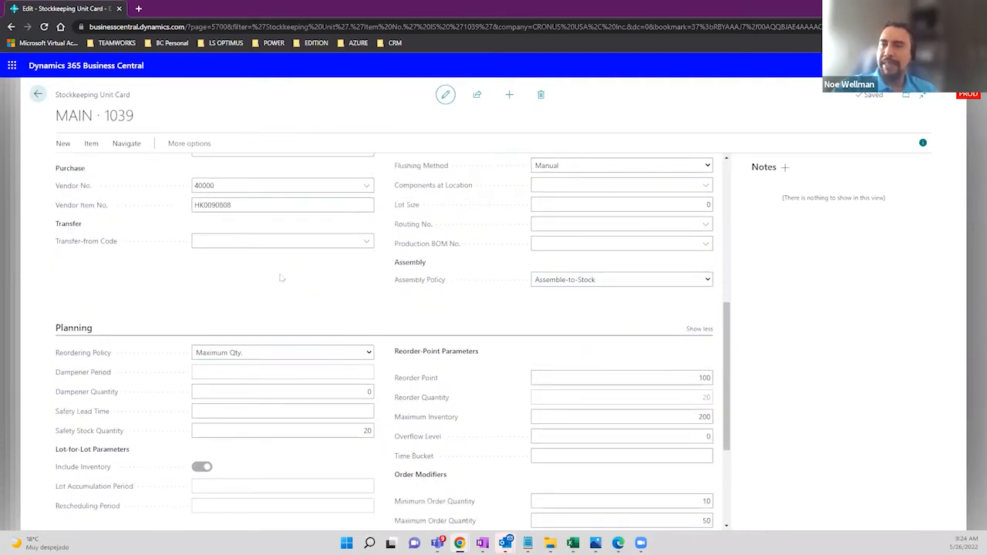
pyautogui.scroll(-2, 281, 278)
pyautogui.scroll(-1, 282, 277)
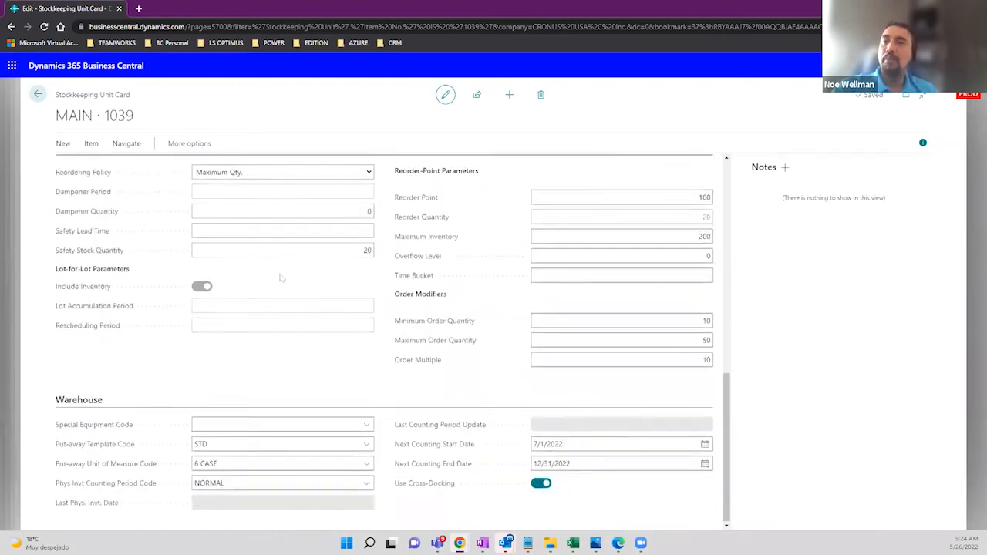
pyautogui.scroll(8, 281, 277)
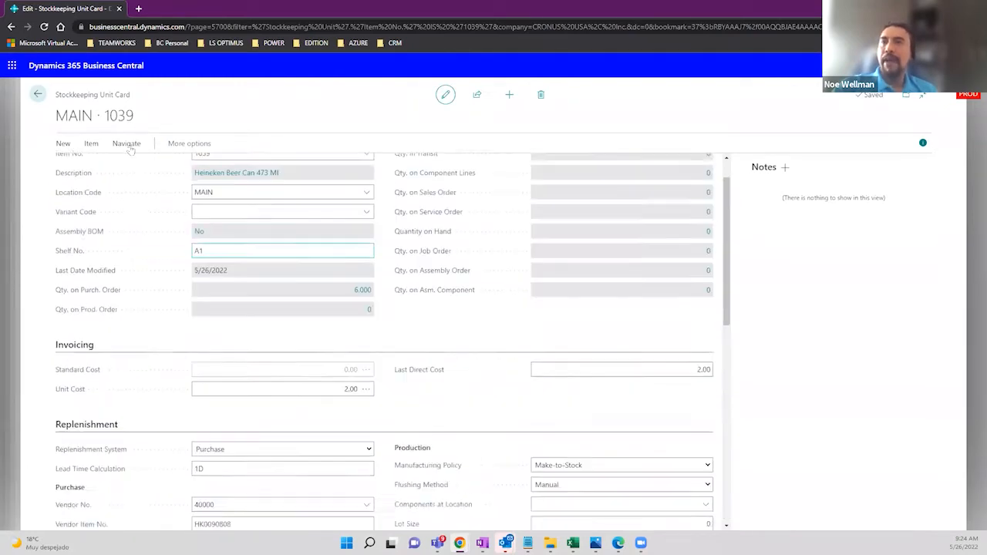
# Return to the item card and create a stockkeeping unit for item 1039, with the Location Filter set to NORTH
pyautogui.click(37, 94)
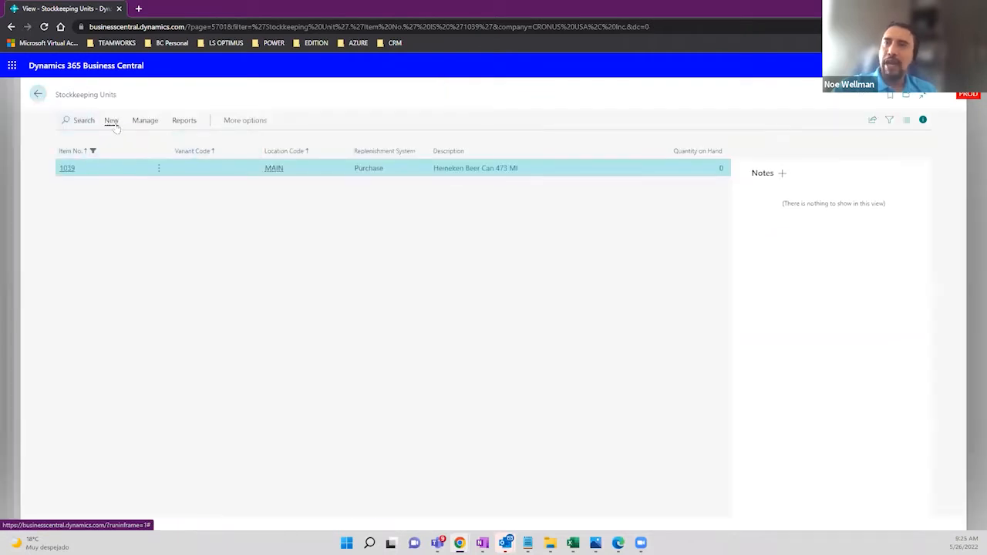
pyautogui.click(37, 94)
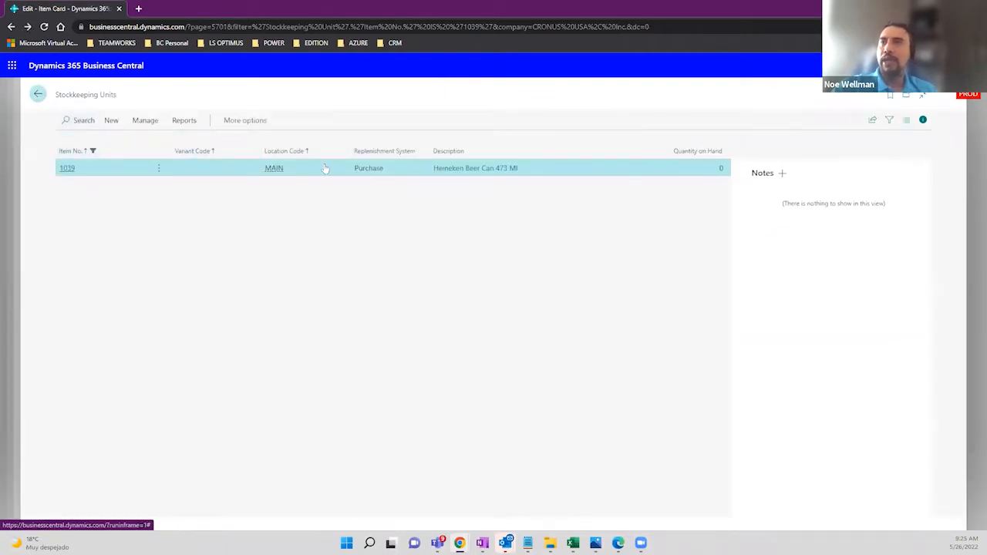
pyautogui.click(294, 147)
pyautogui.click(416, 167)
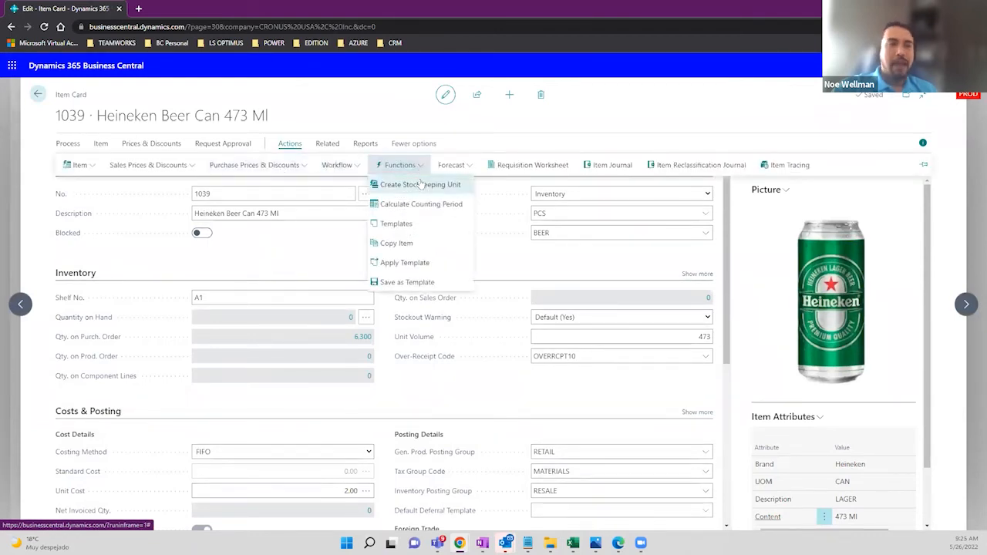
pyautogui.click(420, 184)
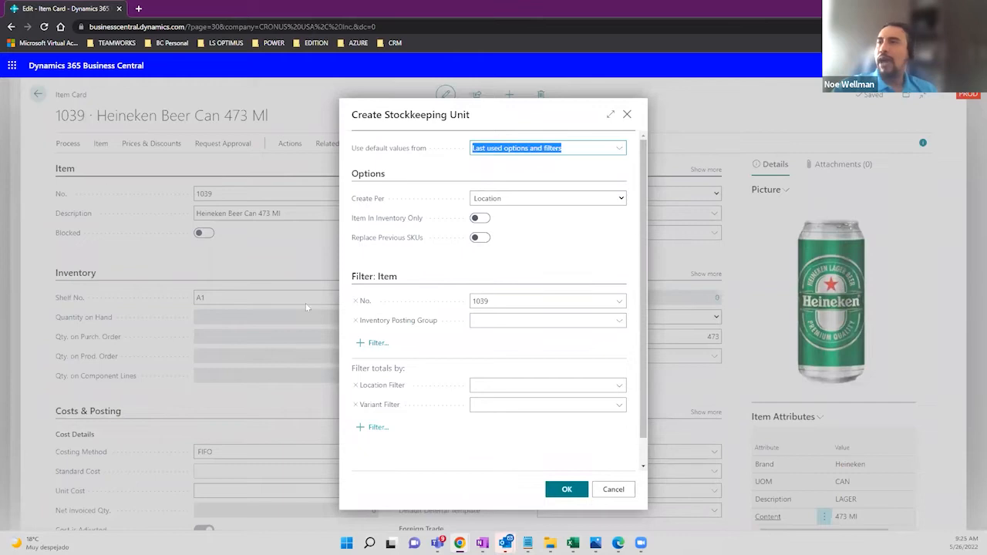
pyautogui.click(619, 385)
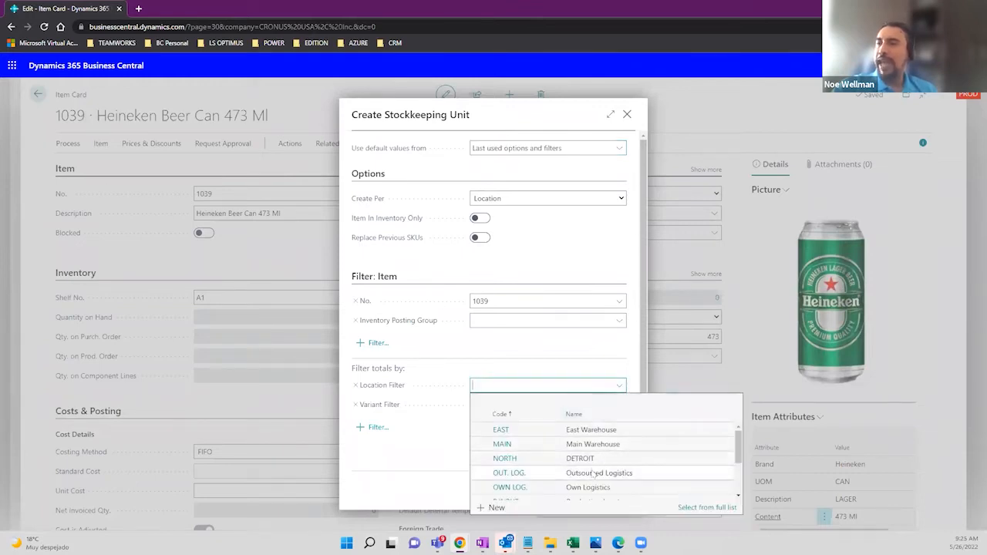
pyautogui.scroll(-3, 605, 458)
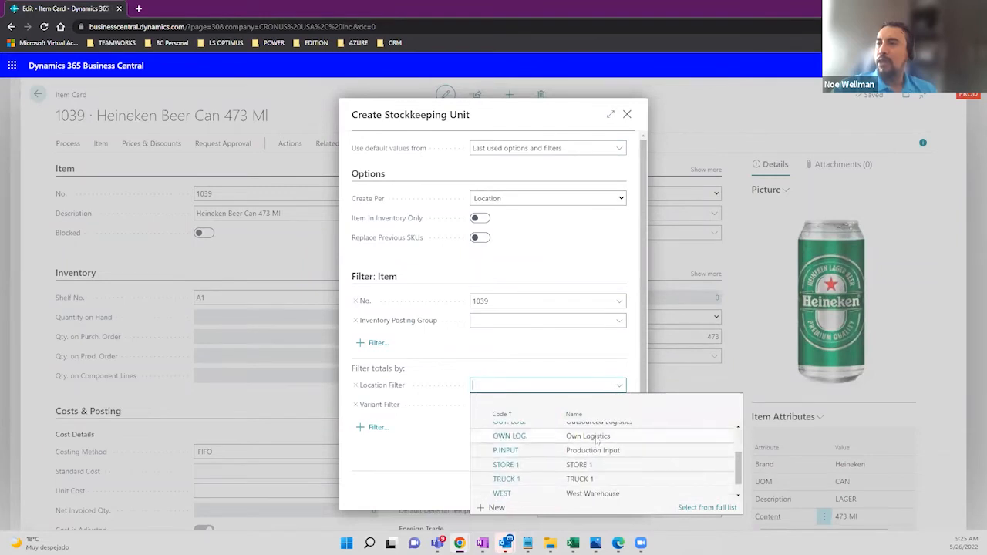
pyautogui.scroll(3, 602, 459)
pyautogui.click(600, 460)
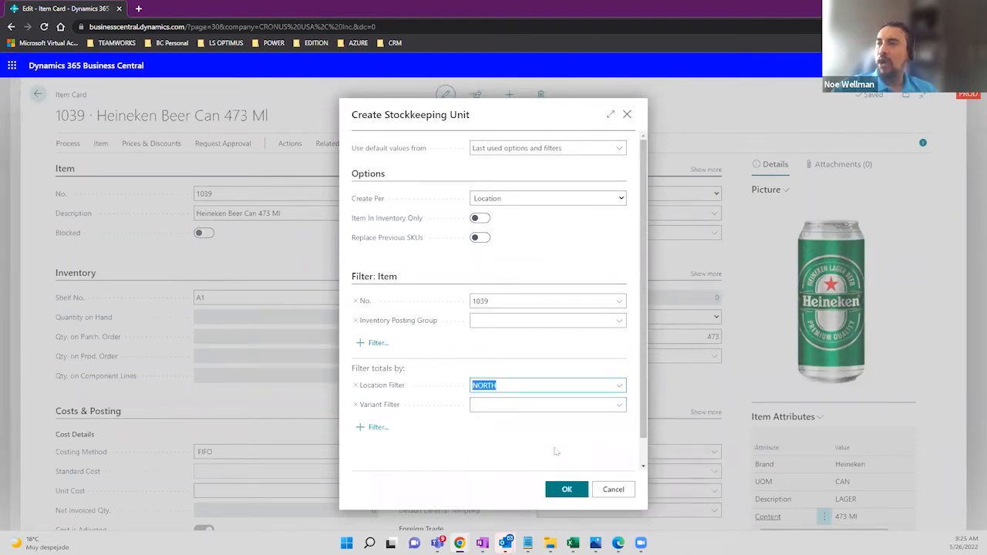
pyautogui.click(565, 491)
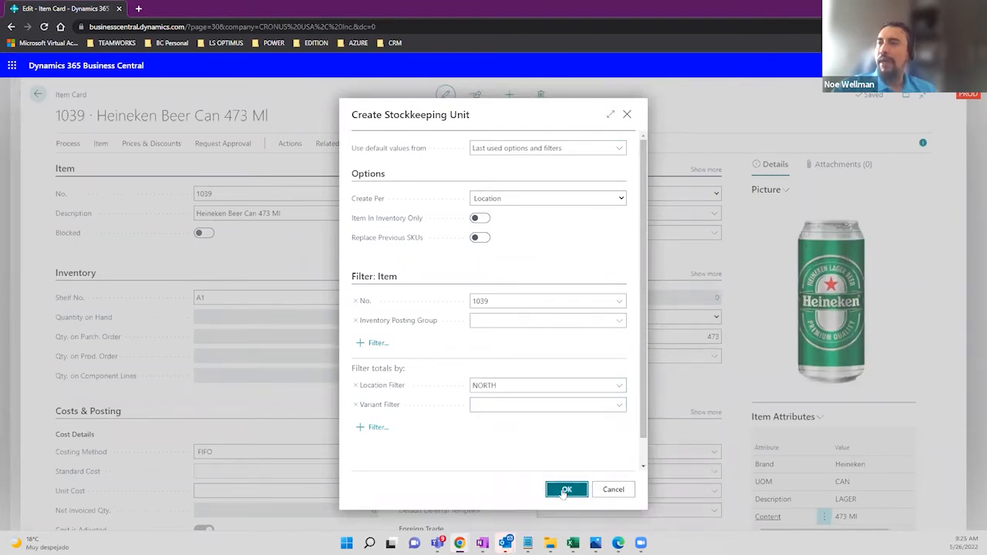
# Display the item's stockkeeping units and open the card for location NORTH
pyautogui.click(327, 143)
pyautogui.click(446, 165)
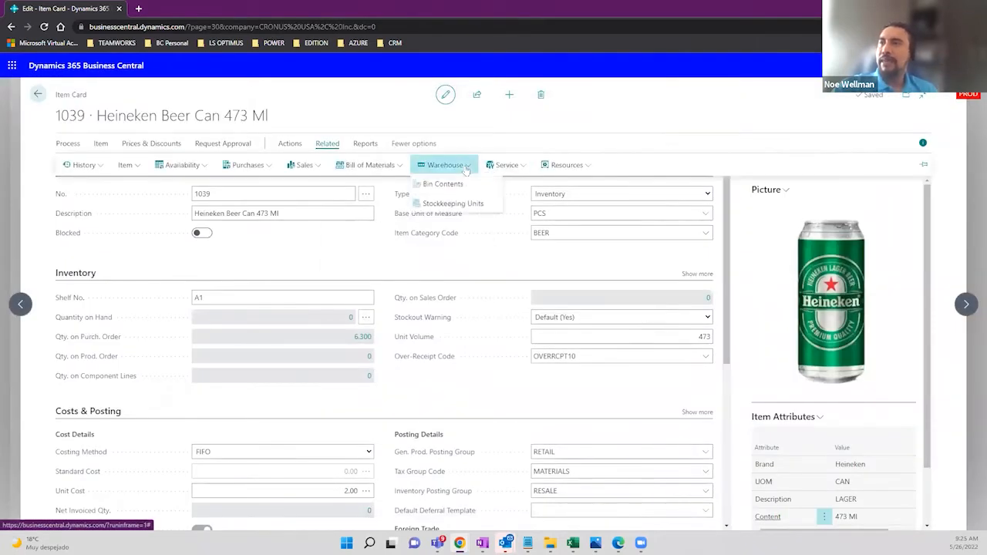
pyautogui.click(459, 207)
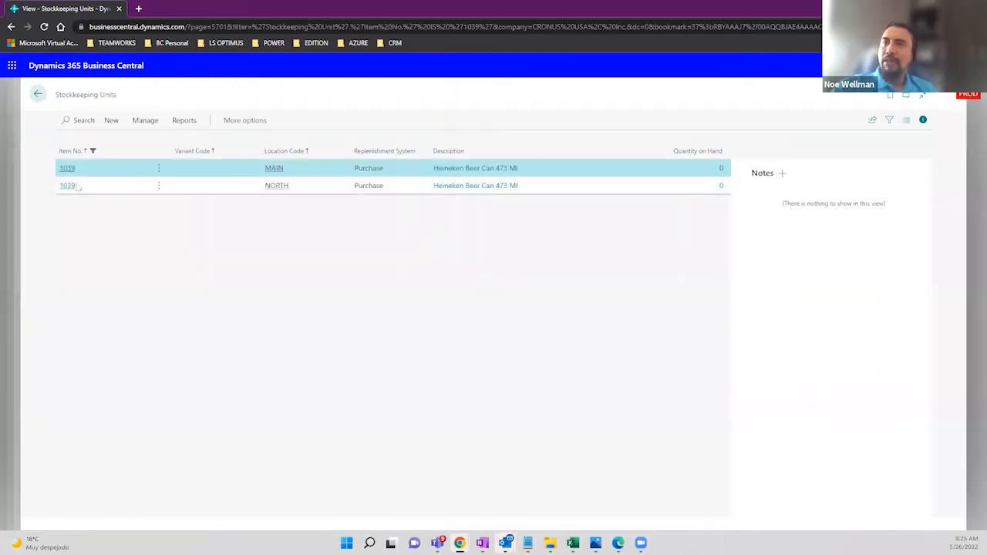
pyautogui.click(67, 186)
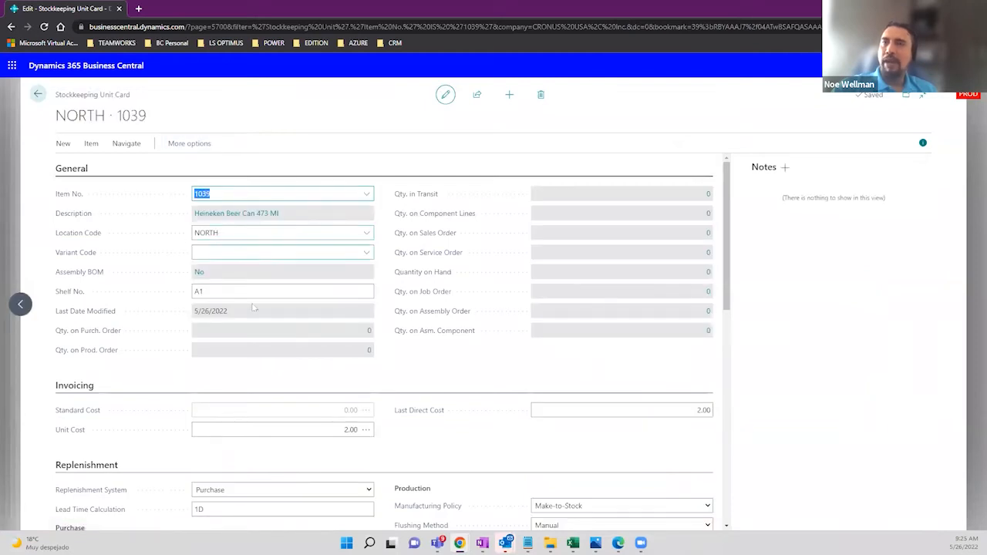
# Set the Replenishment System of the NORTH stockkeeping unit to Transfer and check its Vendor No
pyautogui.scroll(-2, 259, 311)
pyautogui.click(289, 387)
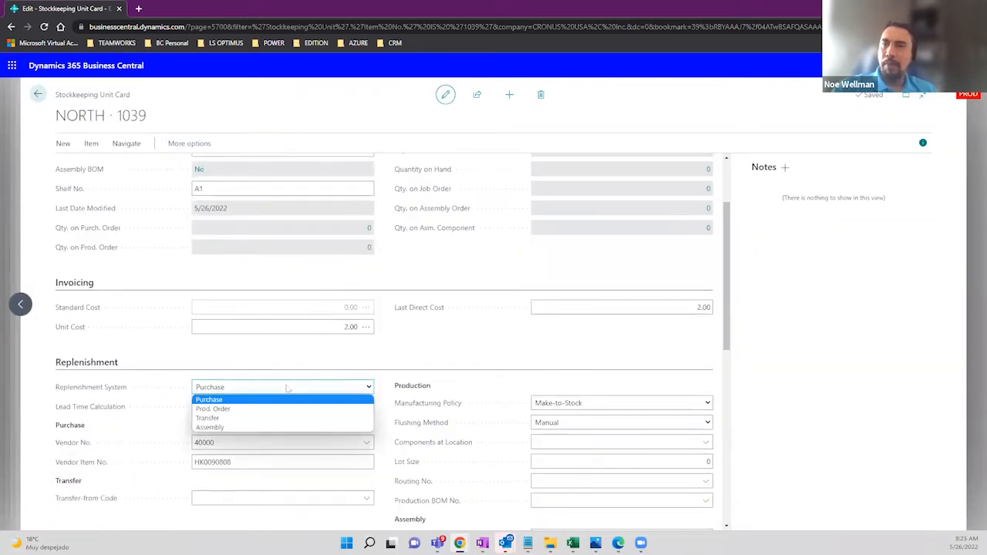
pyautogui.click(260, 418)
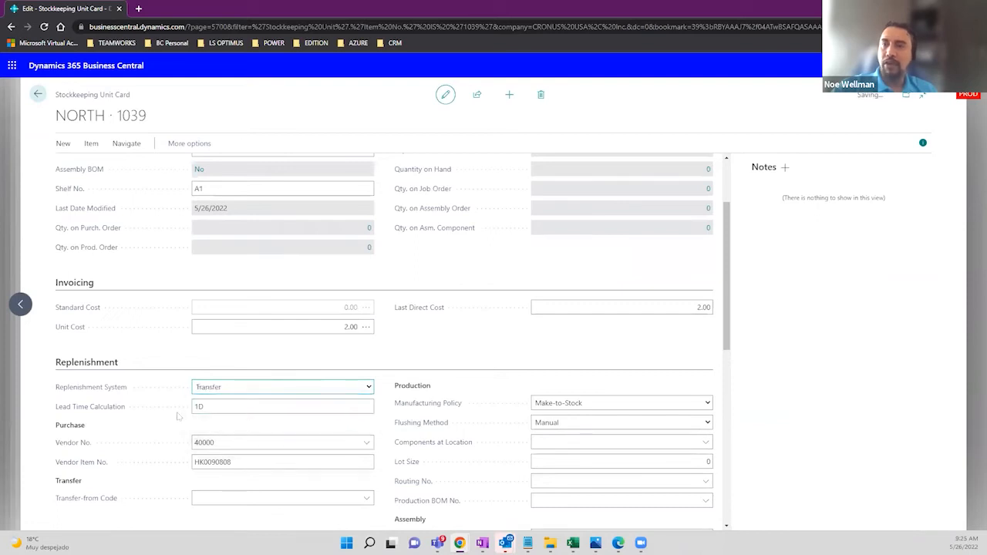
pyautogui.scroll(-2, 390, 397)
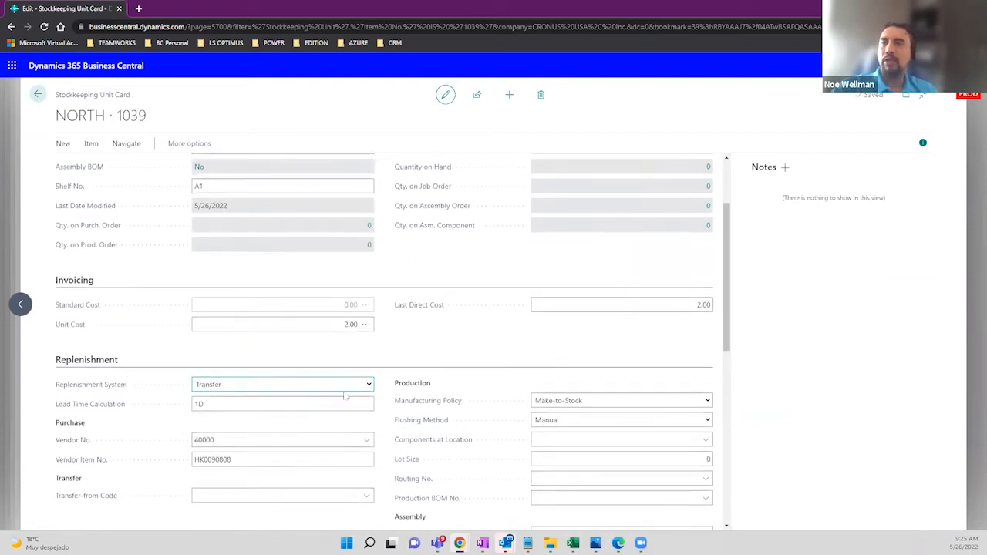
pyautogui.click(225, 338)
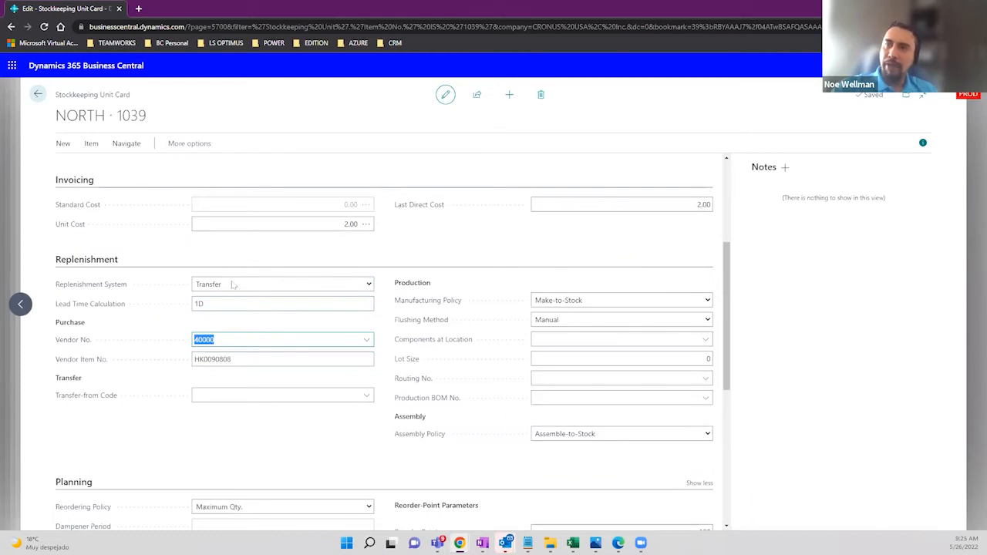
# Try to set the Transfer-from Code of the NORTH stockkeeping unit to MAIN
pyautogui.scroll(3, 231, 287)
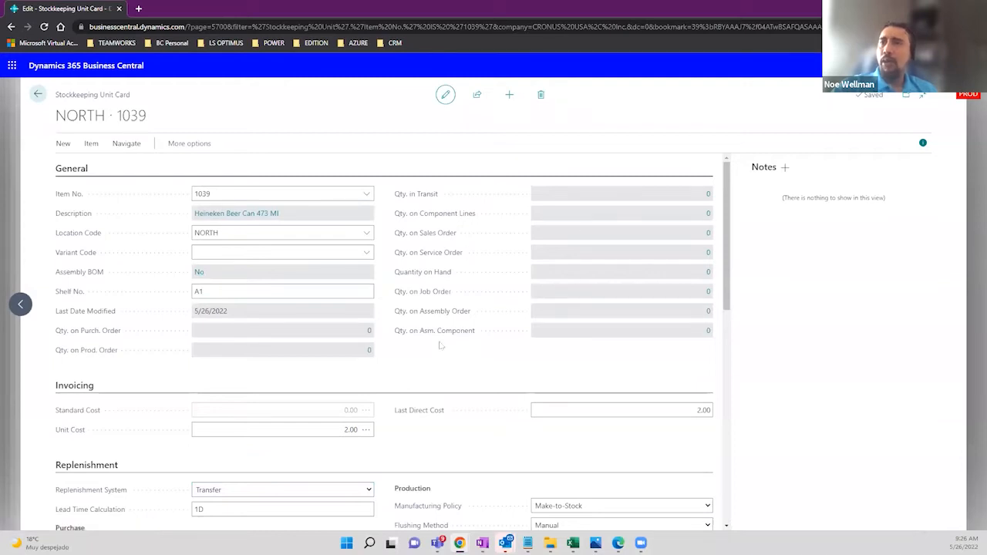
pyautogui.press('Tab')
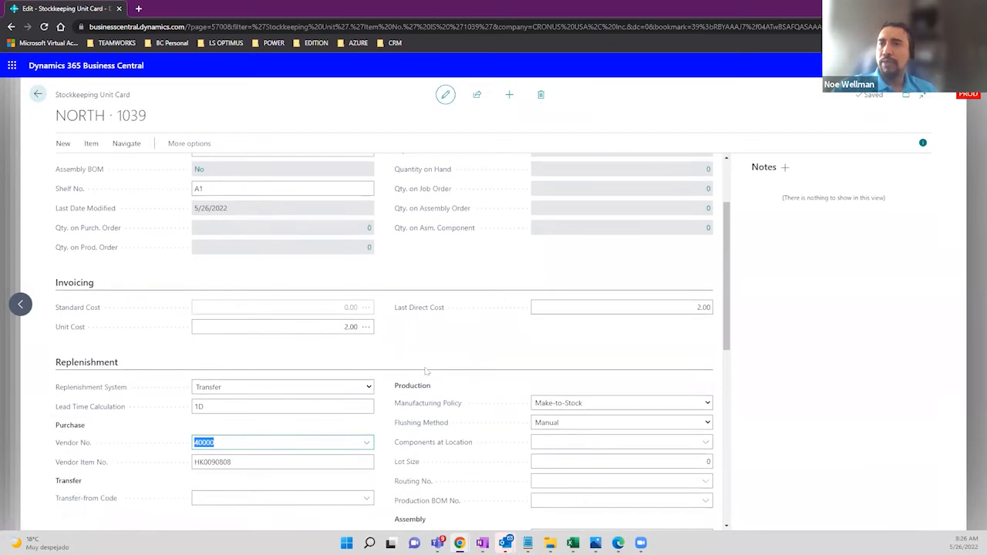
pyautogui.scroll(-2, 427, 371)
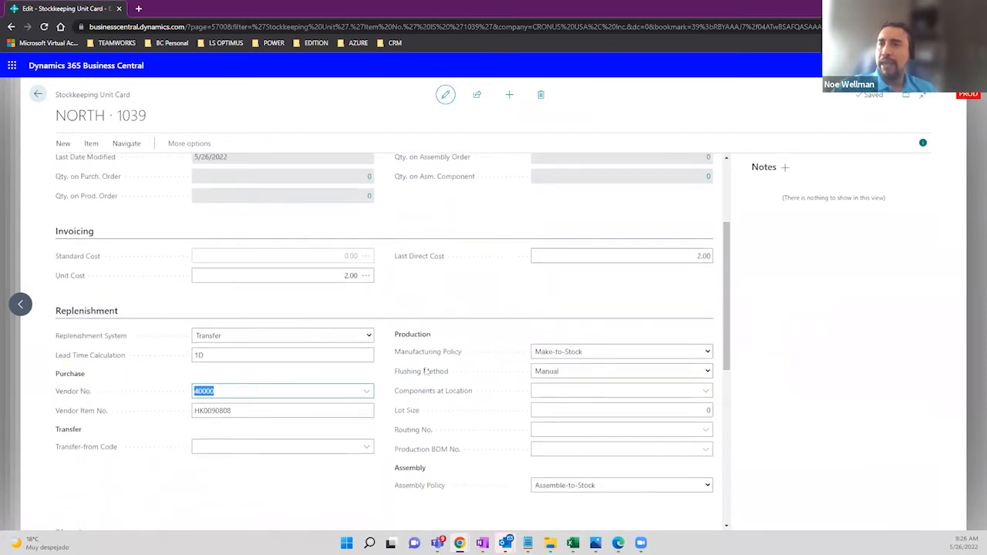
pyautogui.click(366, 396)
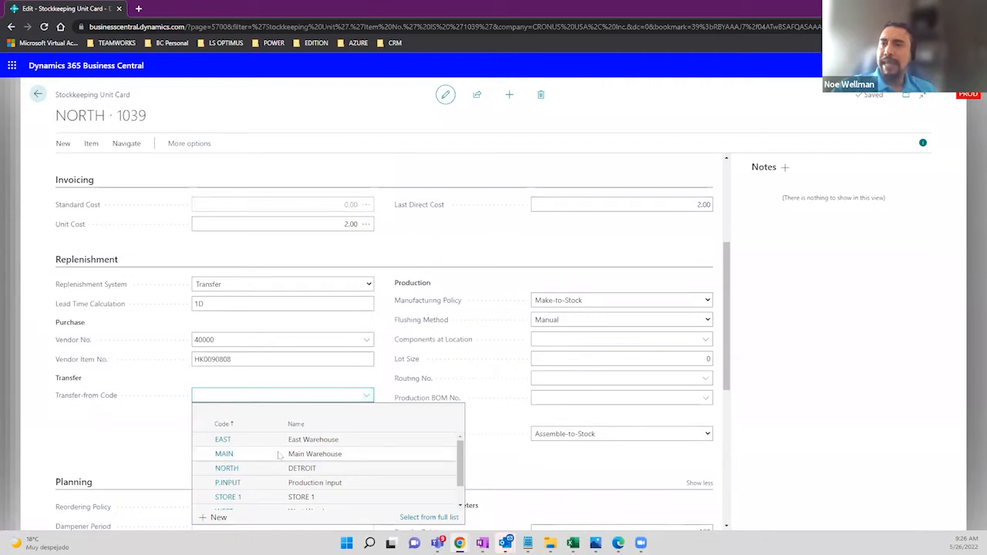
pyautogui.click(278, 455)
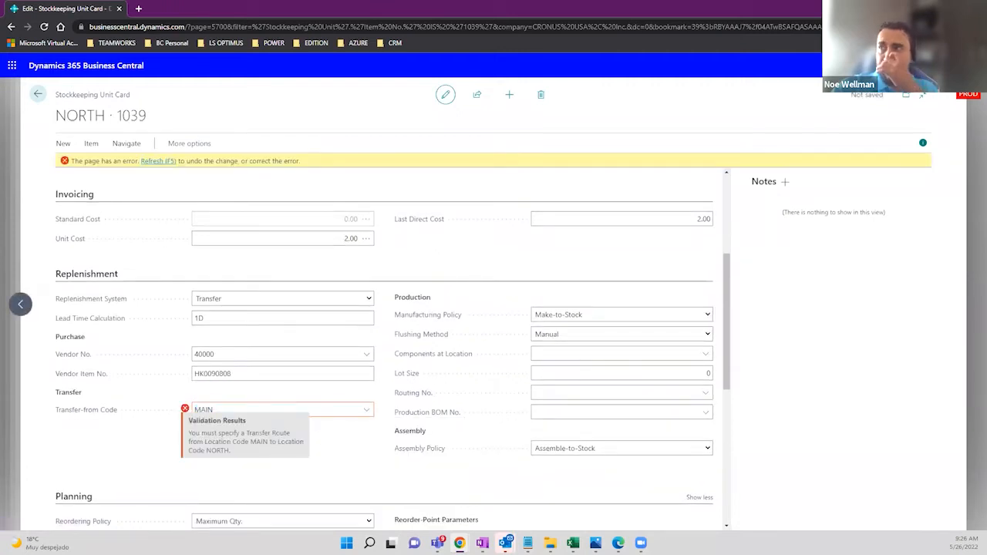
pyautogui.hotkey('alt', 'q')
pyautogui.write('nsfer reout')
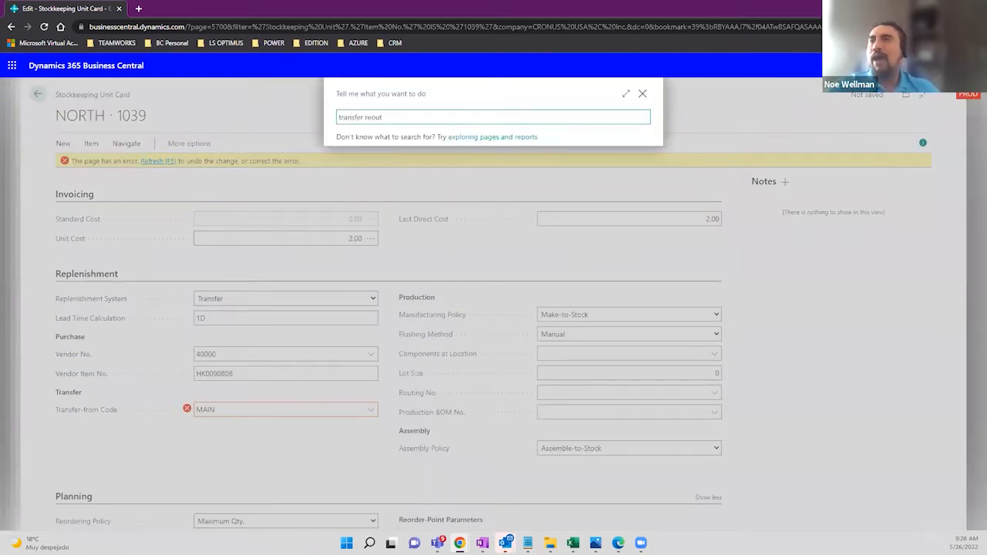
pyautogui.press('BackSpace')
pyautogui.press('BackSpace')
pyautogui.press('BackSpace')
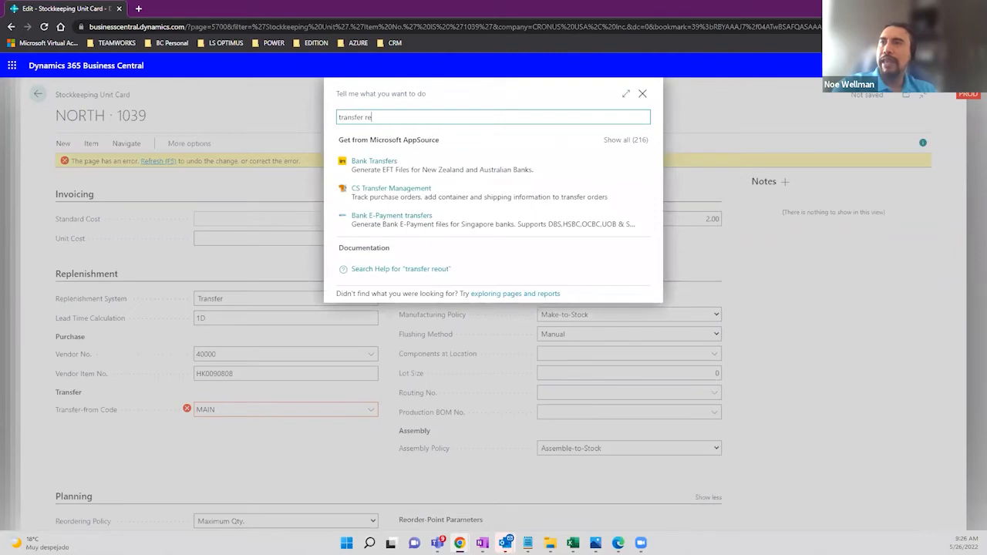
pyautogui.write('out')
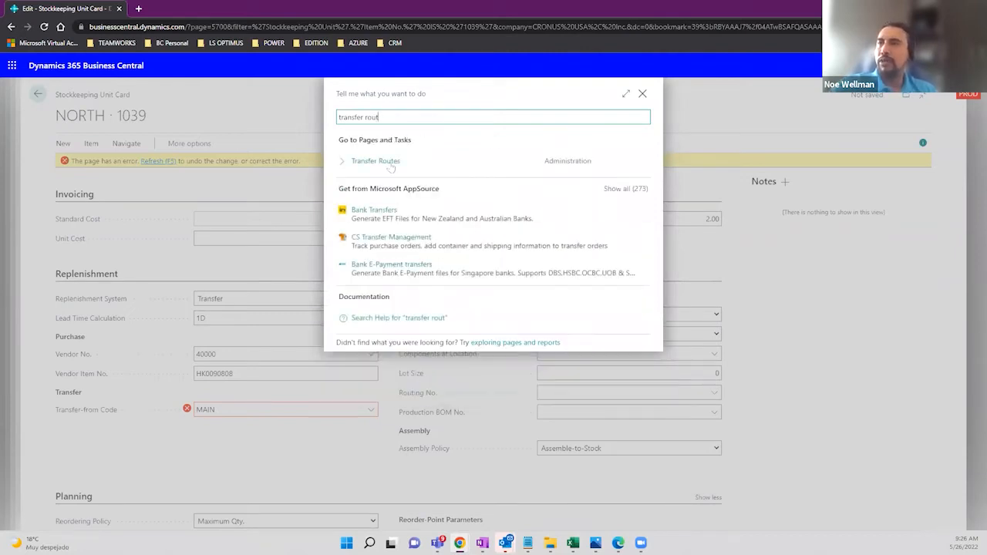
pyautogui.press('Escape')
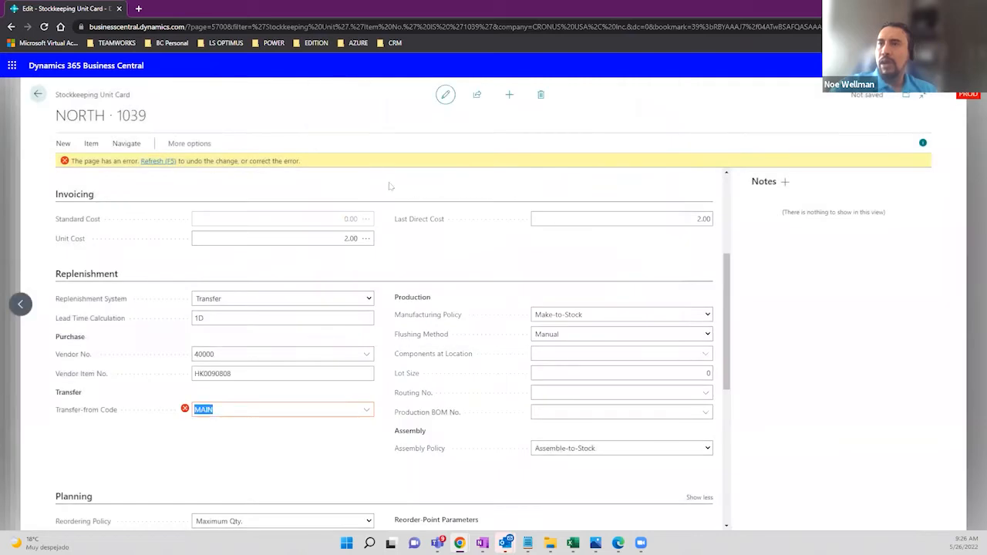
# Discard the pending Transfer-from Code entry on the stockkeeping unit card and open the Transfer Routes page
pyautogui.click(155, 163)
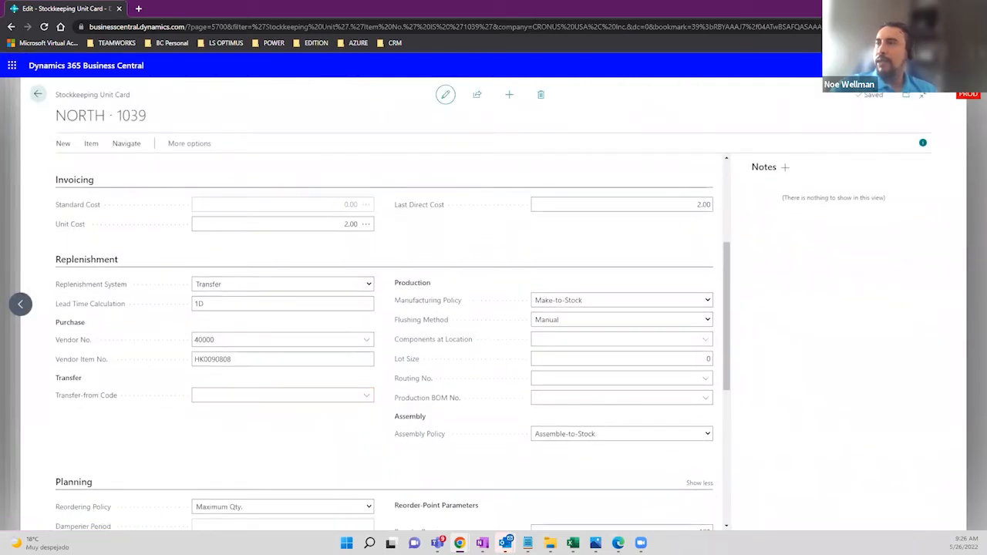
pyautogui.hotkey('alt', 'q')
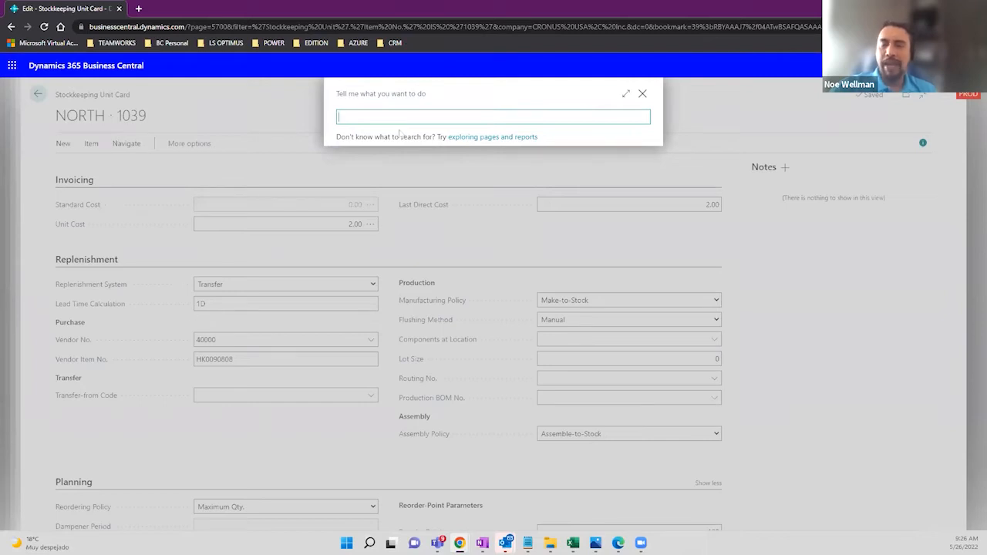
pyautogui.write('ite')
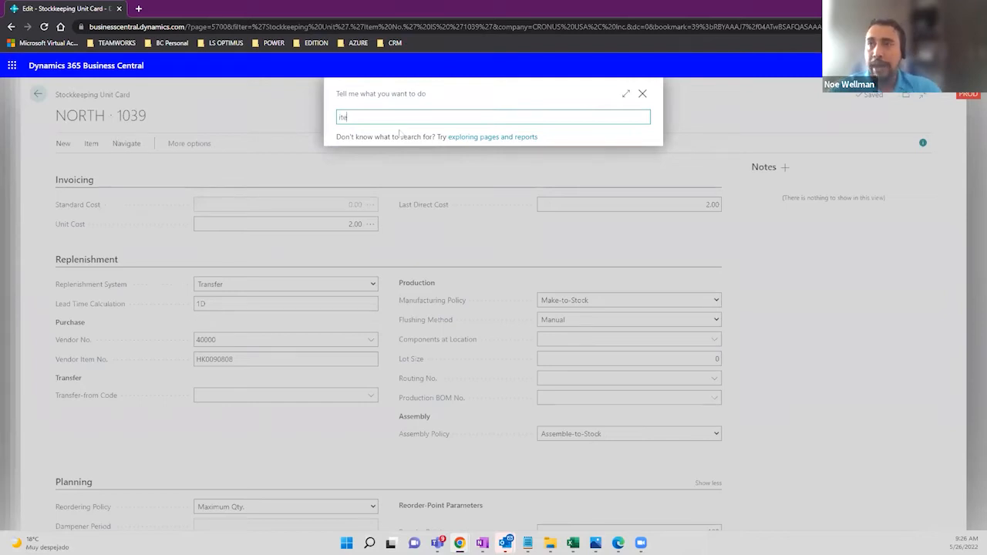
pyautogui.write('sfer out')
pyautogui.press('BackSpace')
pyautogui.press('BackSpace')
pyautogui.press('BackSpace')
pyautogui.press('BackSpace')
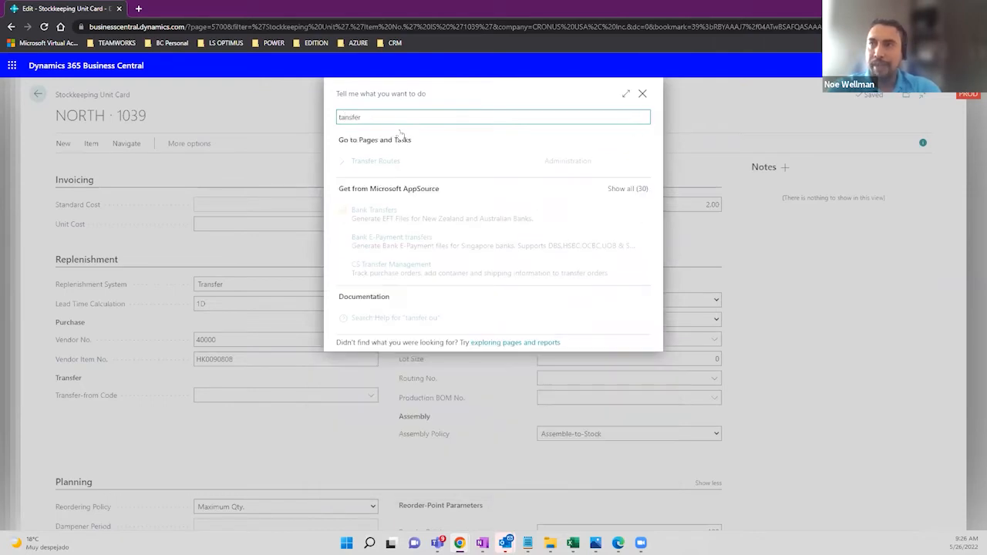
pyautogui.write('router')
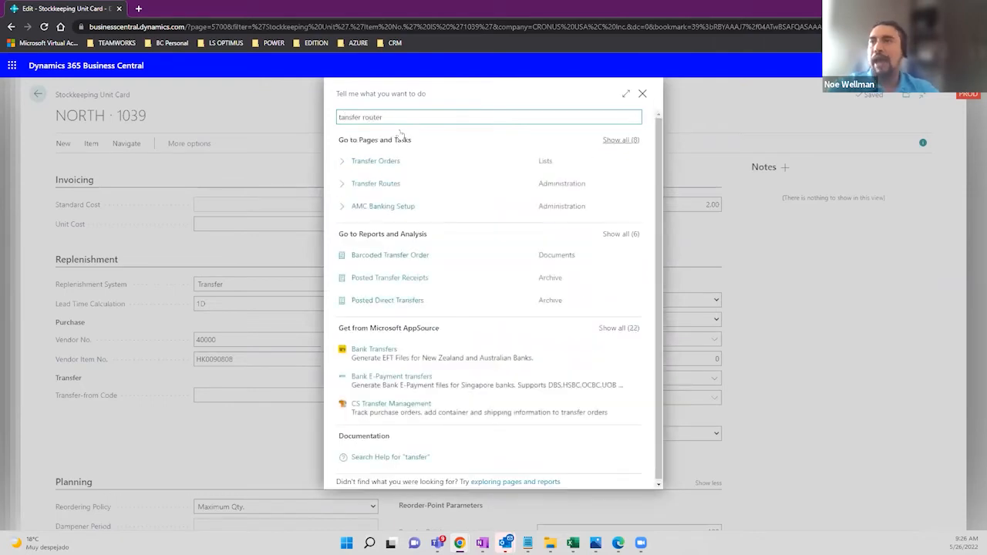
pyautogui.click(383, 162)
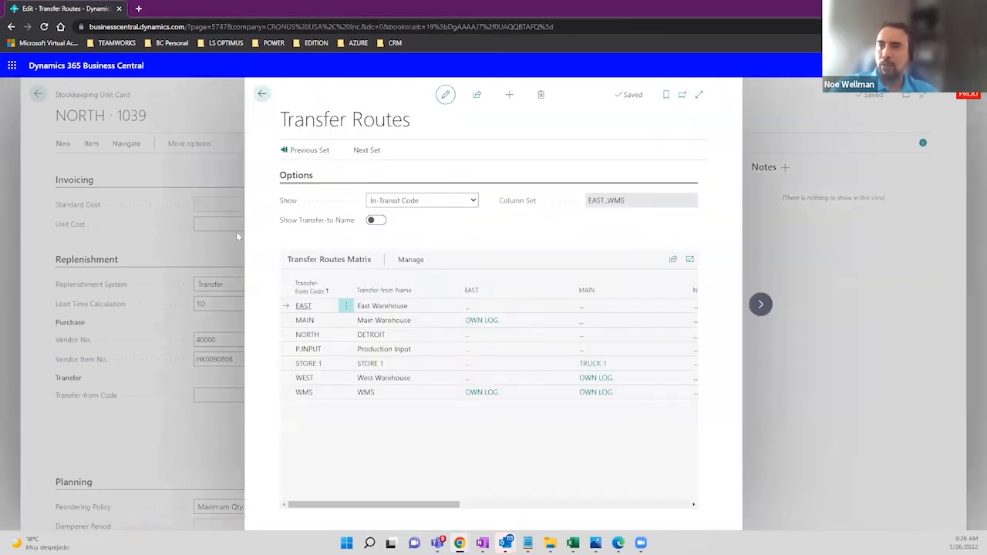
# Open the NORTH to MAIN transfer route and set its In-Transit Code to OUT. LOG. and Shipping Agent Code to DHL
pyautogui.click(314, 327)
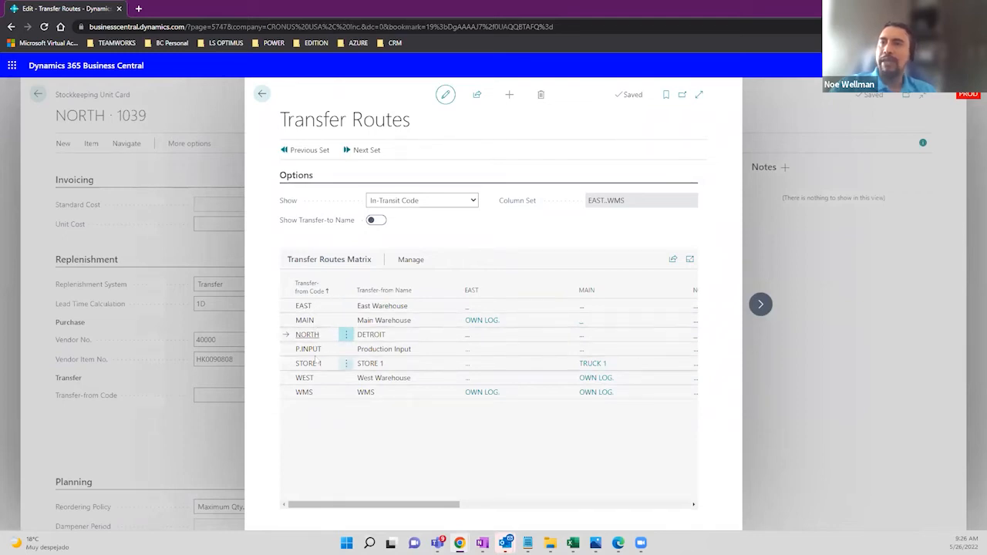
pyautogui.click(699, 94)
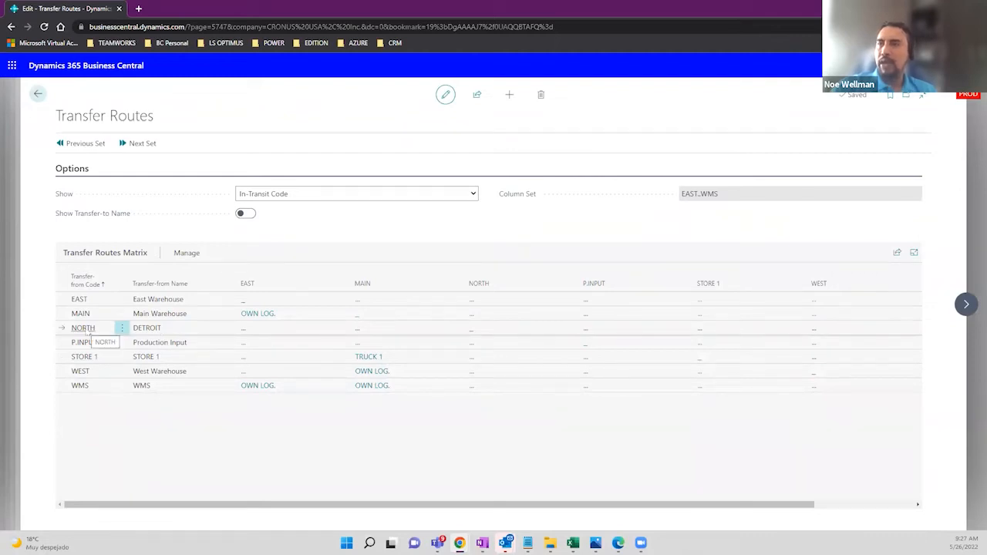
pyautogui.click(357, 332)
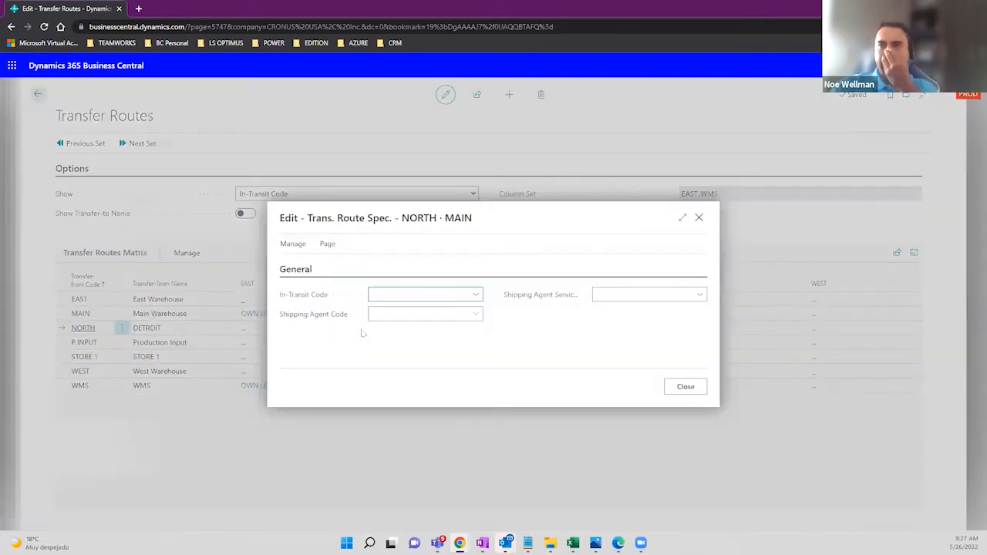
pyautogui.click(476, 296)
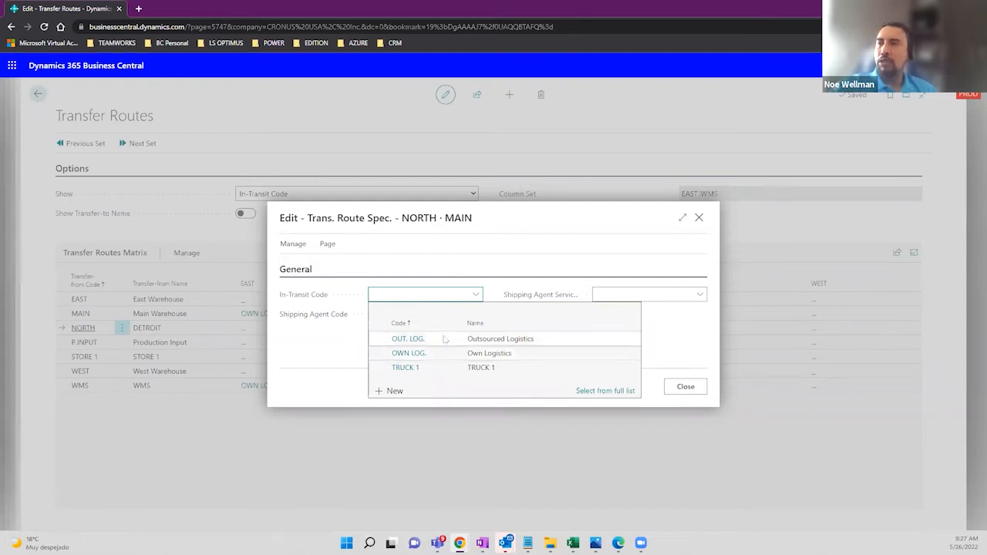
pyautogui.click(444, 339)
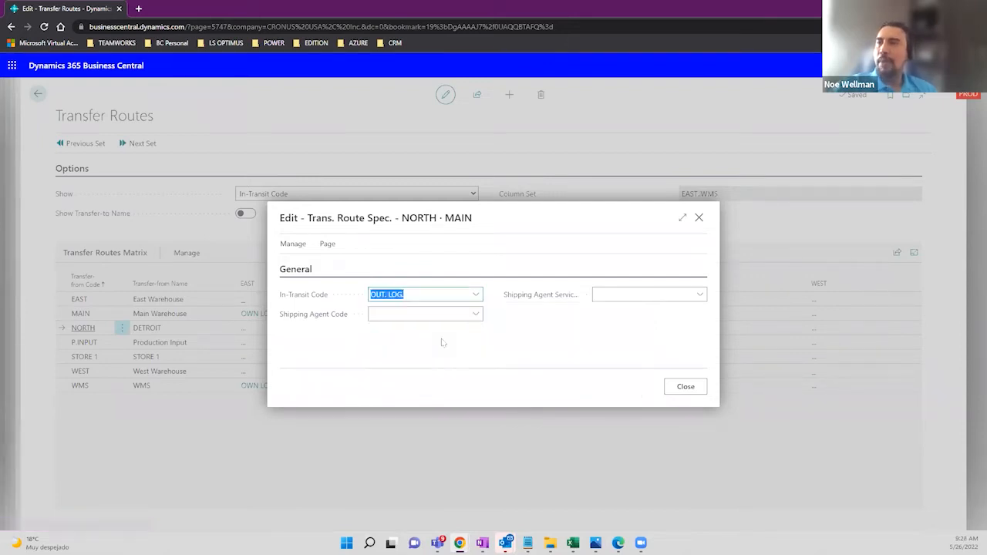
pyautogui.click(477, 315)
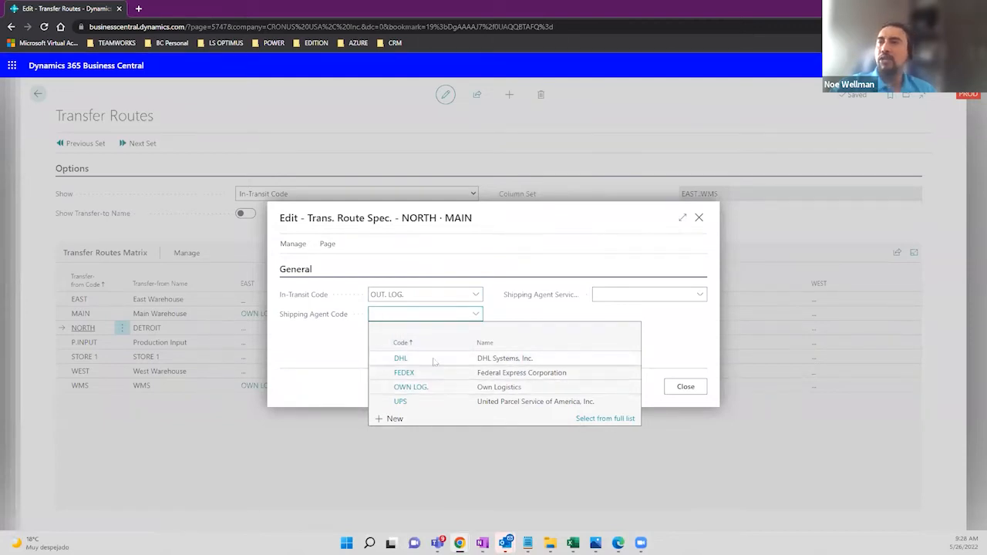
pyautogui.click(434, 359)
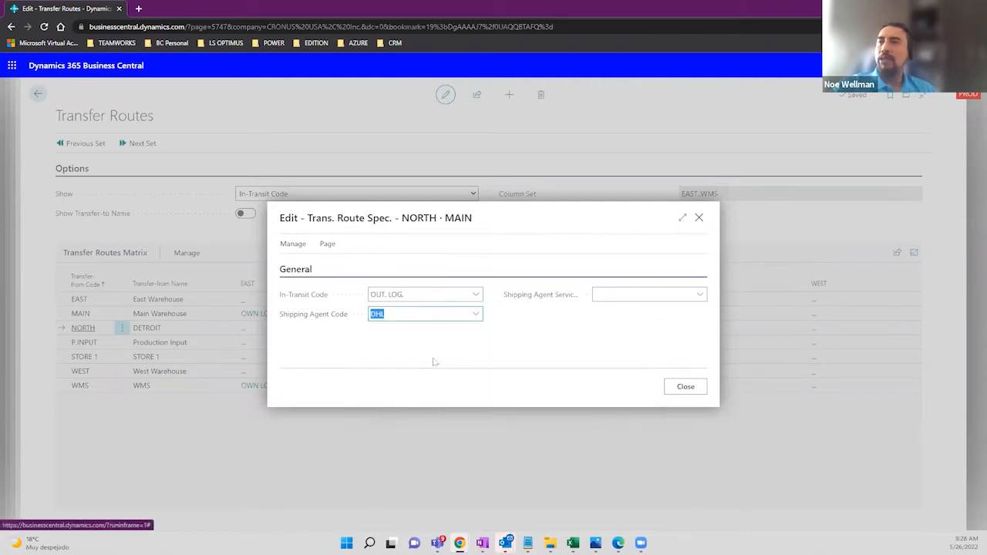
# Set the route's shipping agent service to OVERNIGHT and close the route specification
pyautogui.click(698, 297)
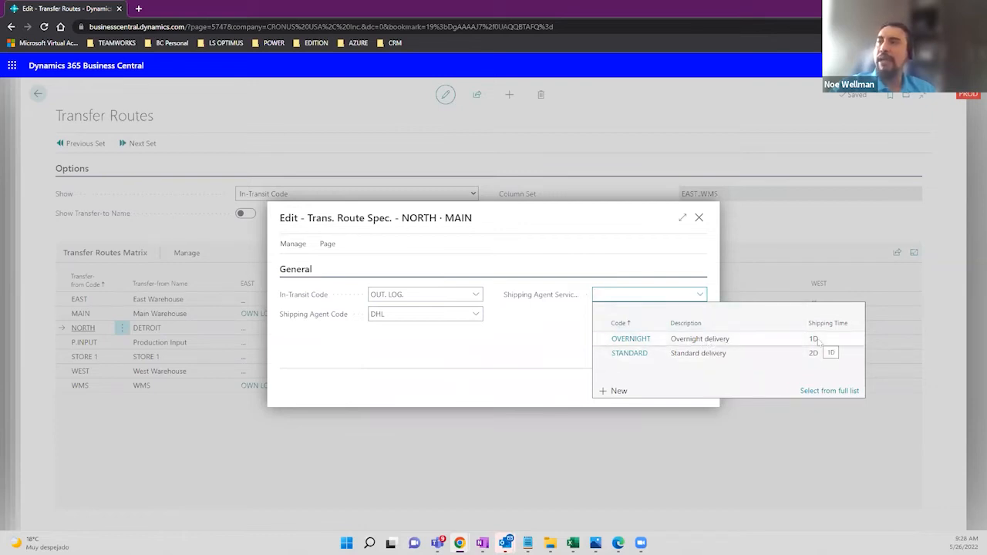
pyautogui.click(715, 343)
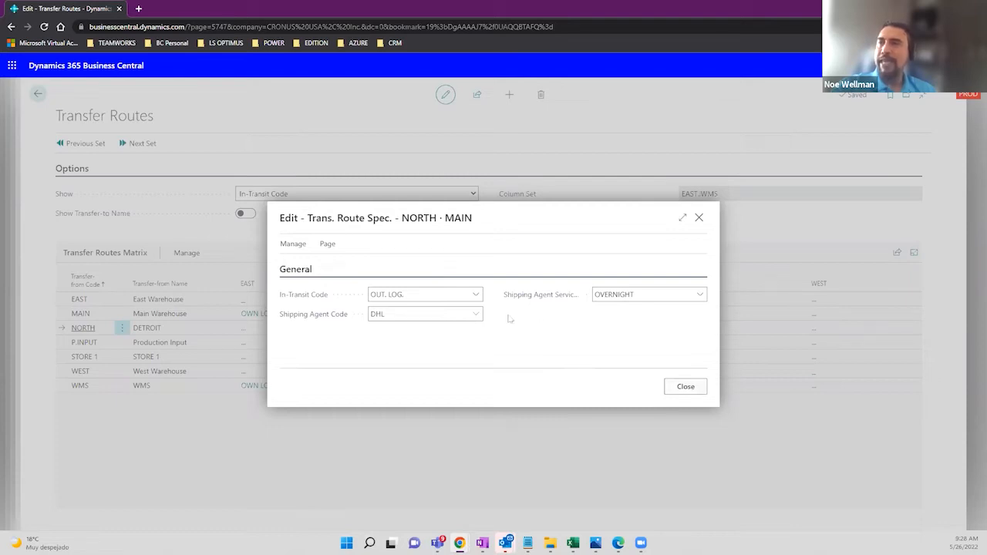
pyautogui.click(694, 297)
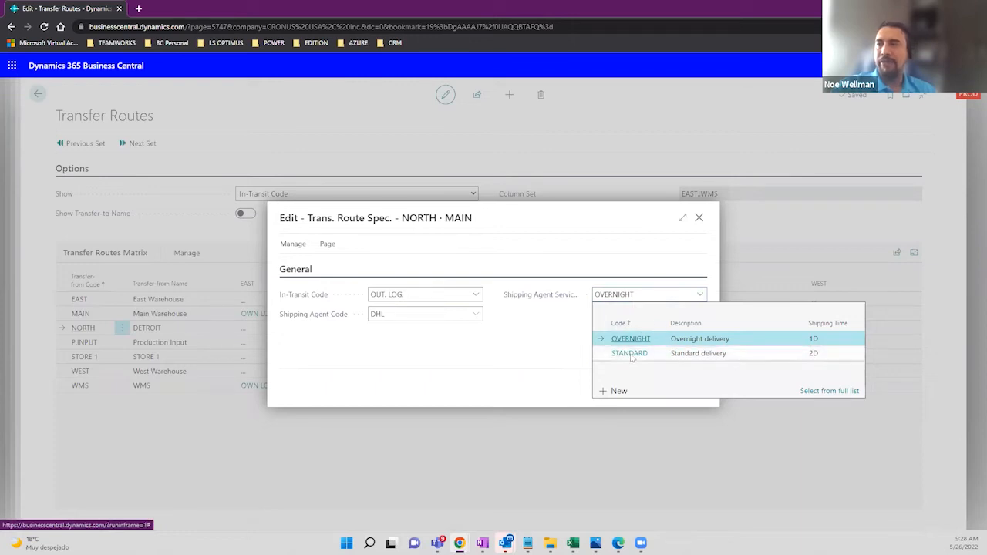
pyautogui.click(527, 363)
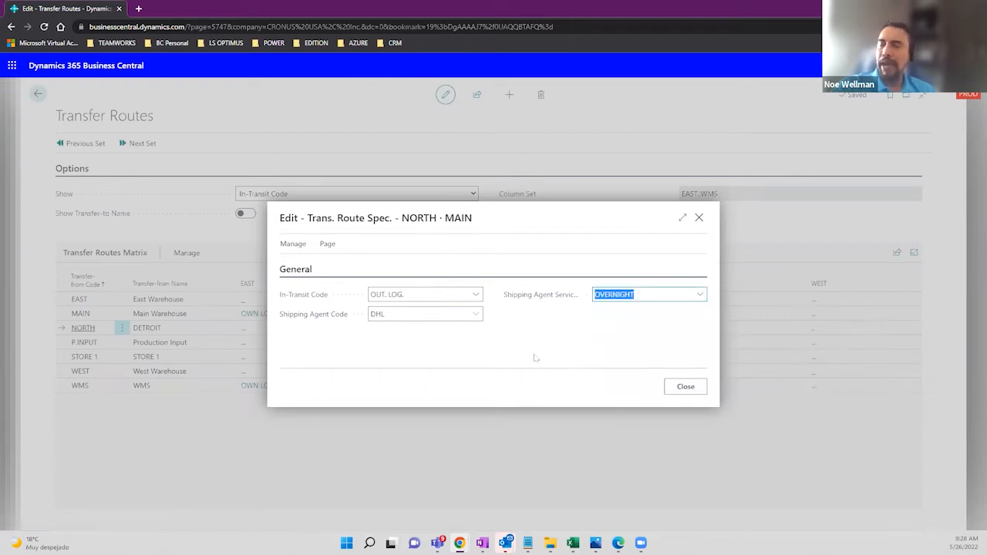
pyautogui.click(418, 342)
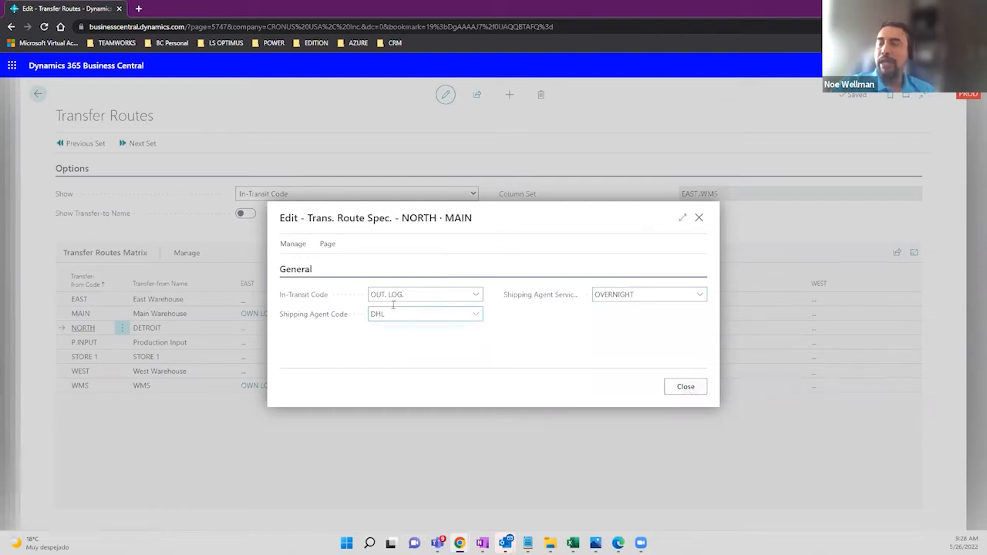
pyautogui.click(685, 388)
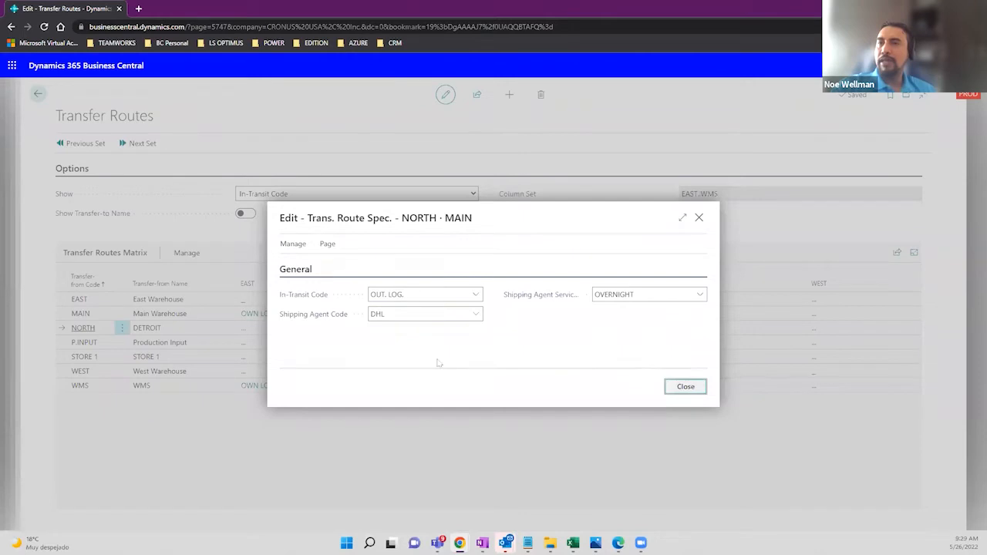
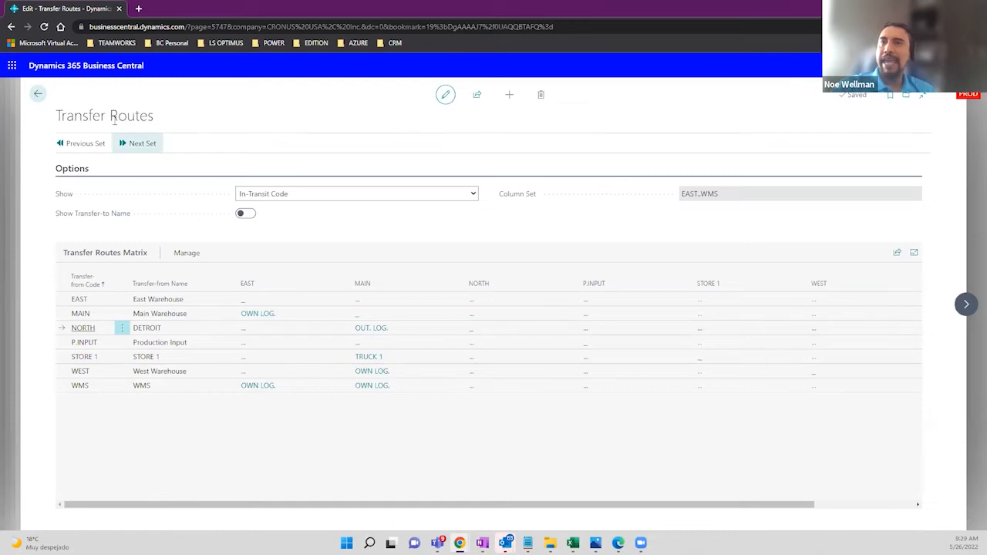
# Return to the NORTH stockkeeping unit card and review its General, Invoicing and Replenishment details
pyautogui.click(37, 93)
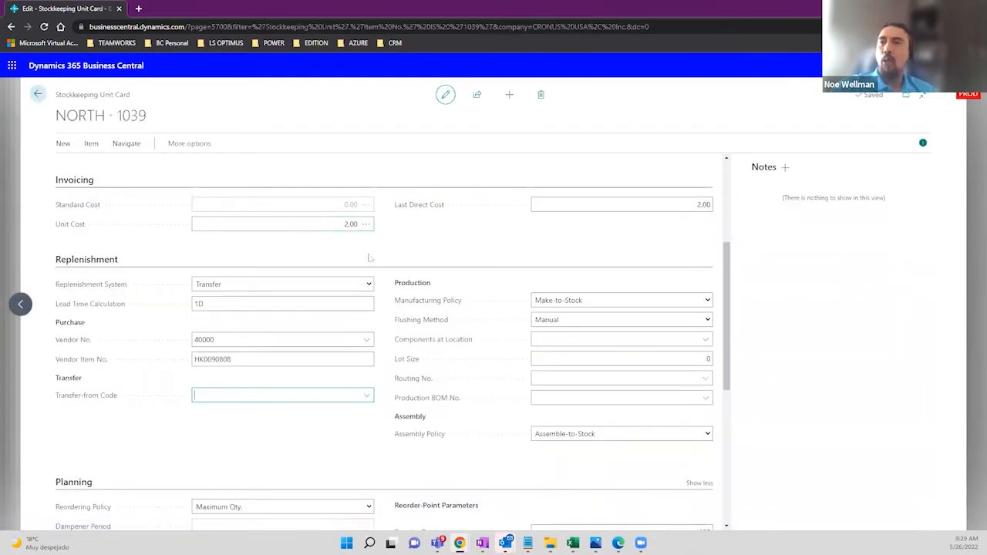
pyautogui.scroll(3, 394, 279)
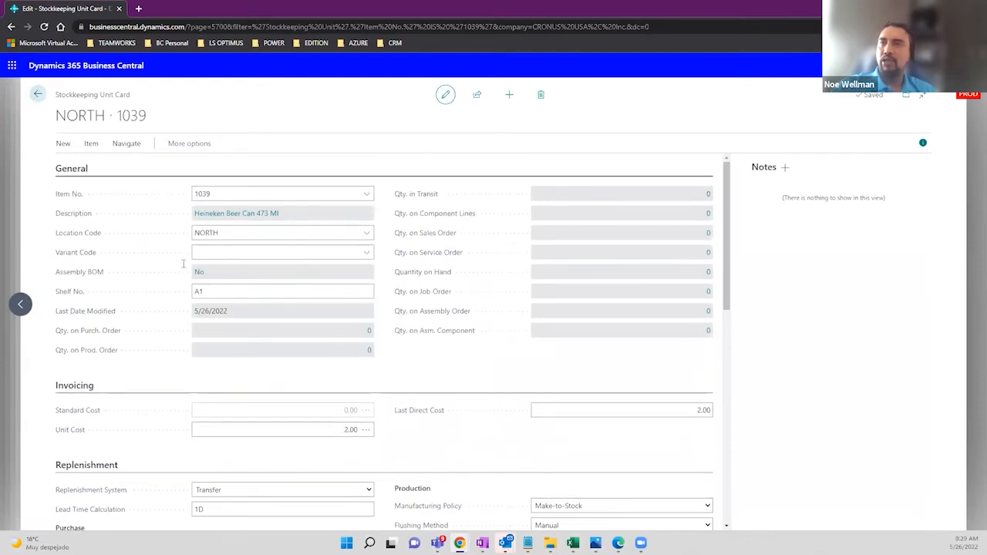
pyautogui.scroll(-1, 398, 293)
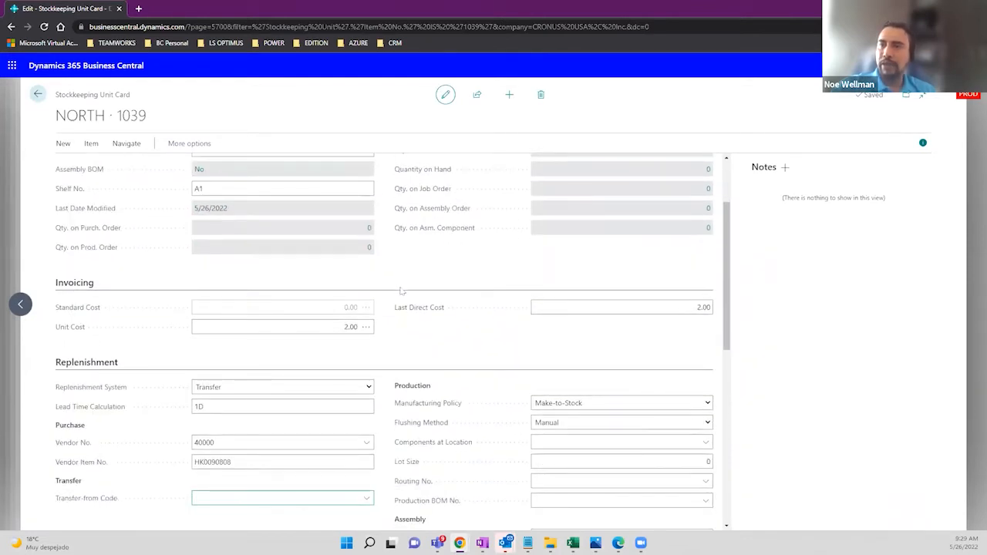
pyautogui.scroll(1, 376, 344)
pyautogui.scroll(-1, 375, 344)
pyautogui.scroll(1, 376, 344)
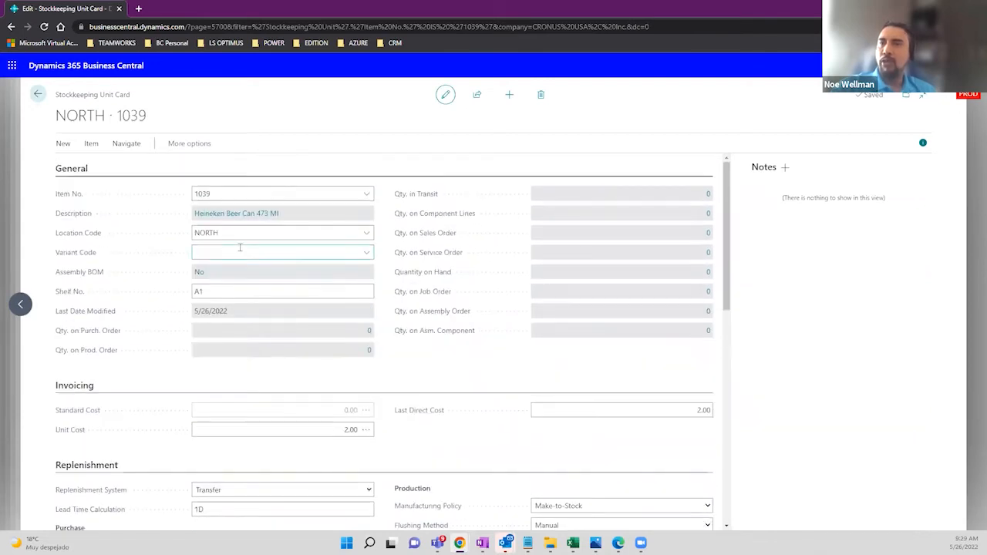
pyautogui.scroll(-2, 283, 324)
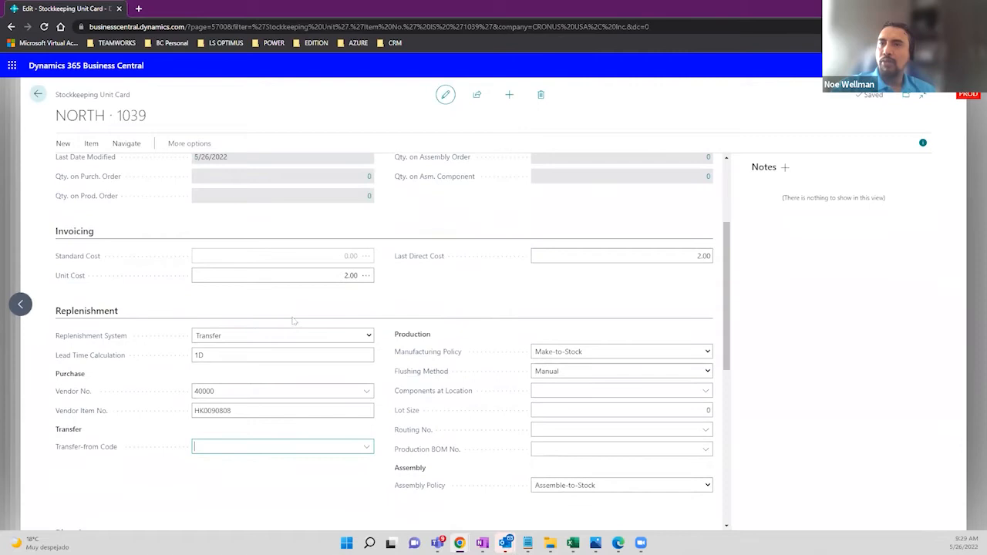
pyautogui.scroll(1, 300, 321)
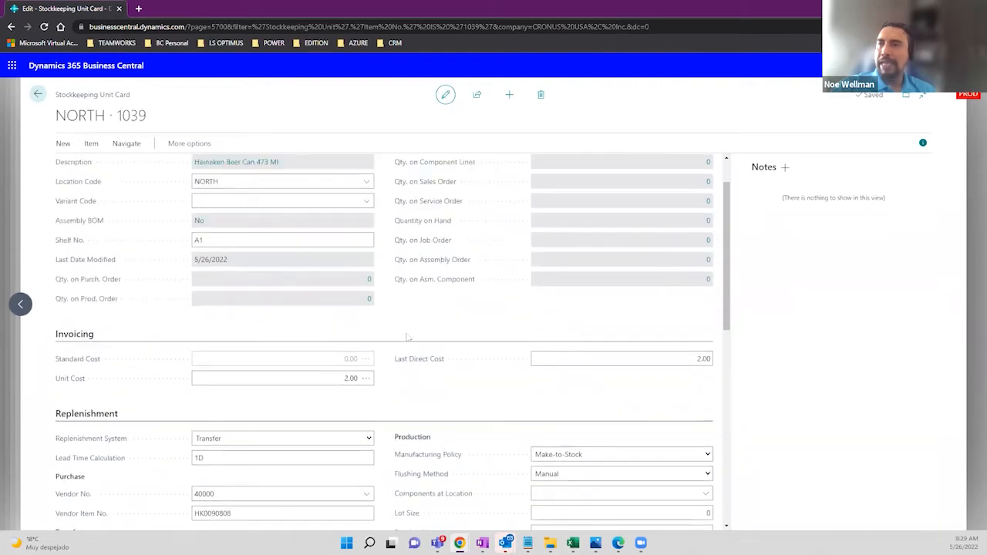
pyautogui.scroll(1, 391, 331)
pyautogui.scroll(-2, 392, 331)
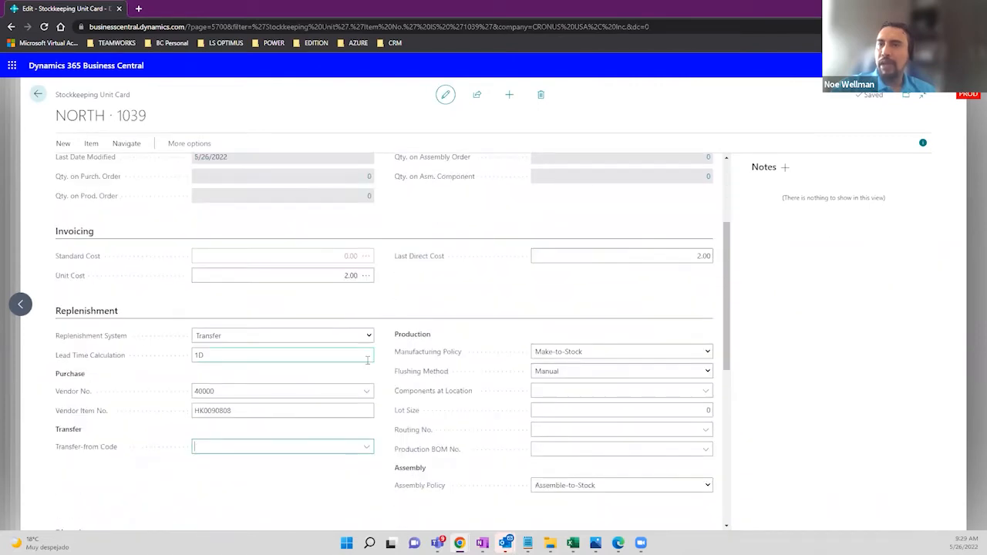
# Try to set the Transfer-from Code to Main Warehouse, and discard the entry by refreshing the card
pyautogui.scroll(-2, 367, 366)
pyautogui.click(368, 298)
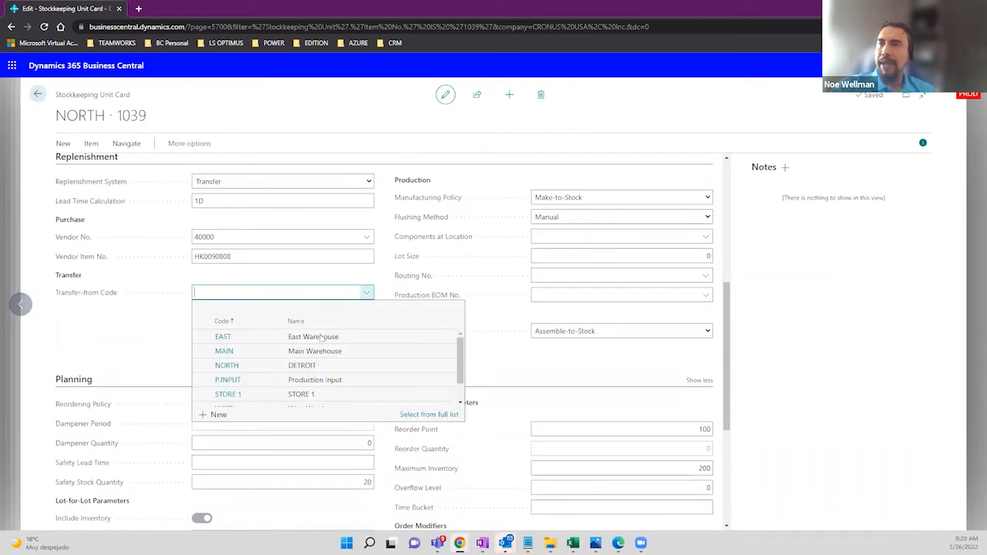
pyautogui.click(294, 351)
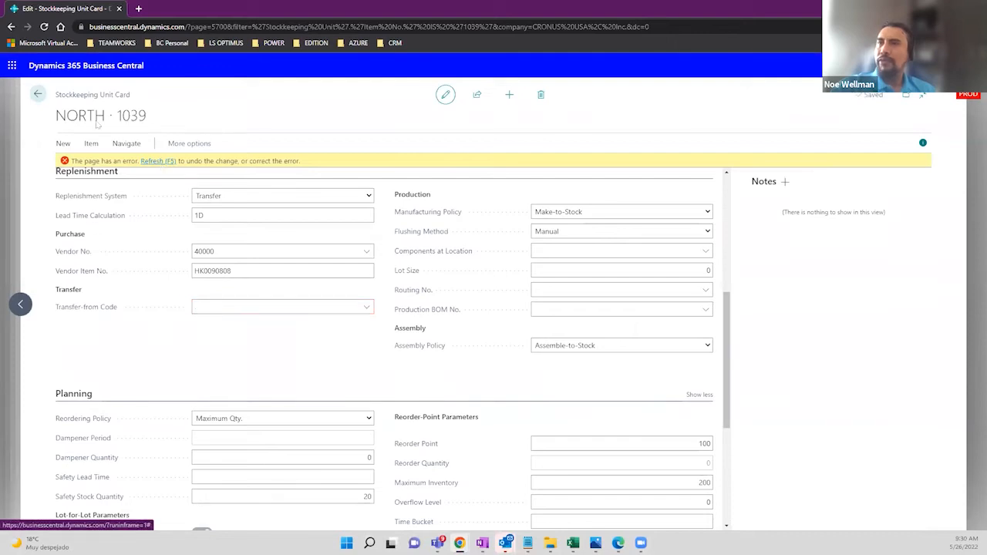
pyautogui.click(158, 161)
# Search for the Transfer Routes page and reopen it to check the NORTH and MAIN routes
pyautogui.hotkey('alt', 'q')
pyautogui.write('transfer reourte')
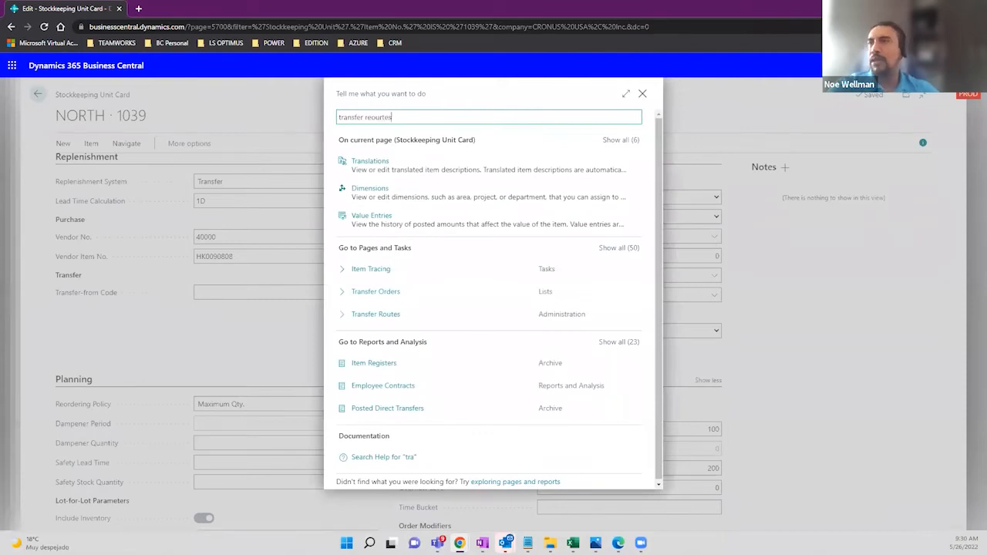
pyautogui.write('s')
pyautogui.click(369, 164)
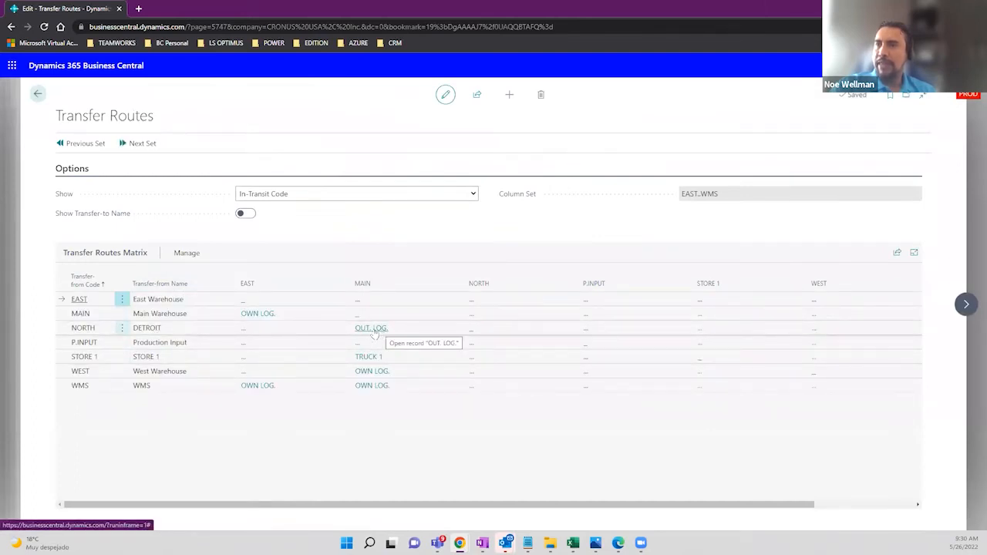
# Reopen the NORTH stockkeeping unit card for item 1039, try to set its Transfer-from Code to MAIN, and discard the entry
pyautogui.click(39, 95)
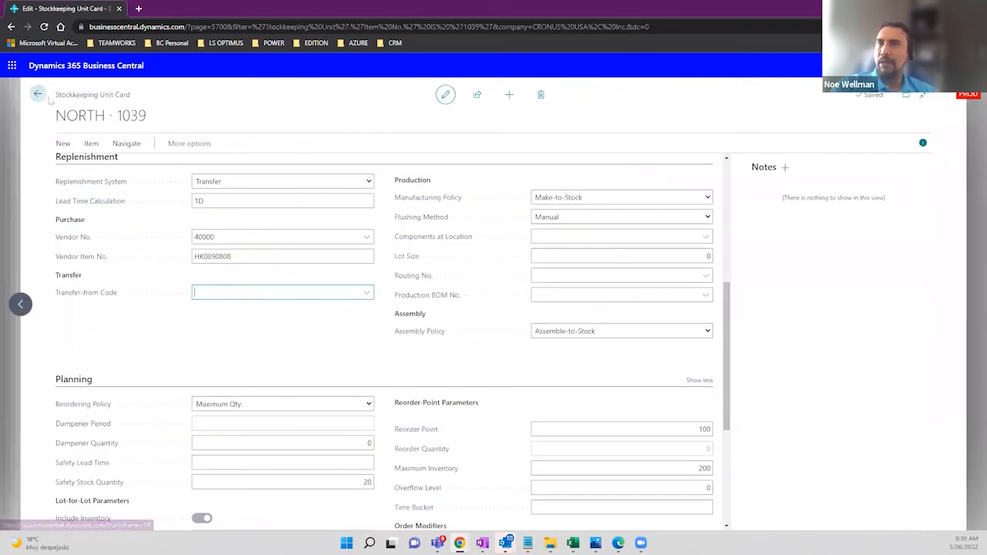
pyautogui.click(38, 94)
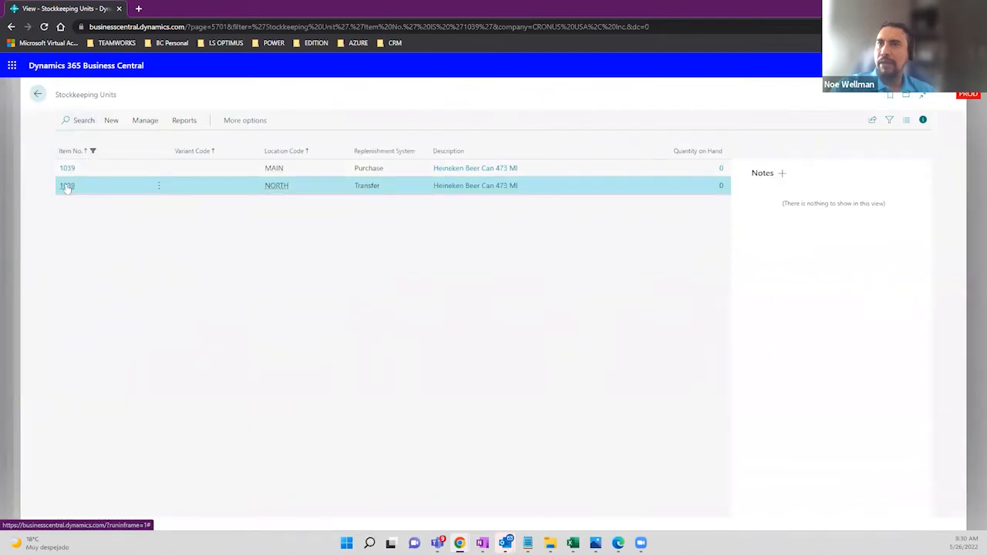
pyautogui.click(67, 186)
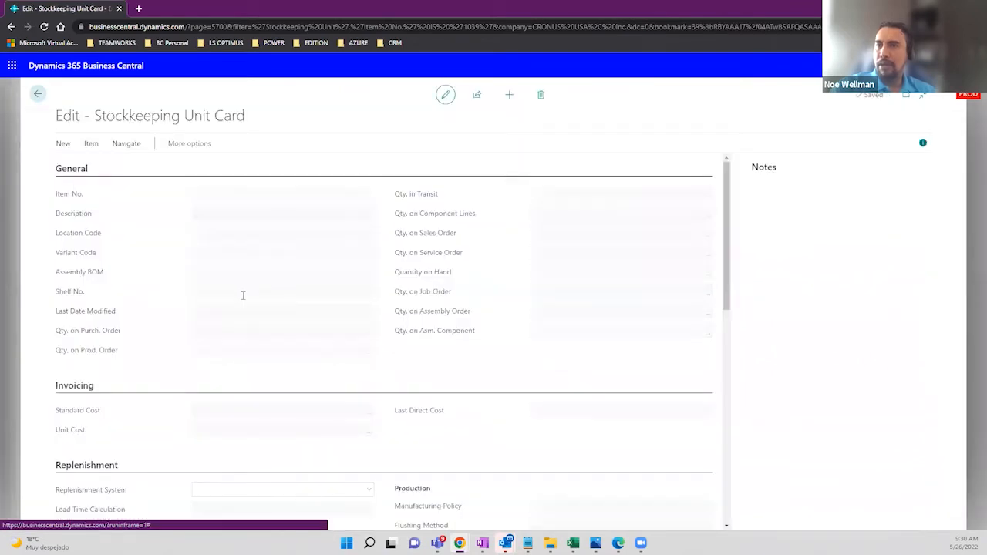
pyautogui.scroll(-3, 277, 323)
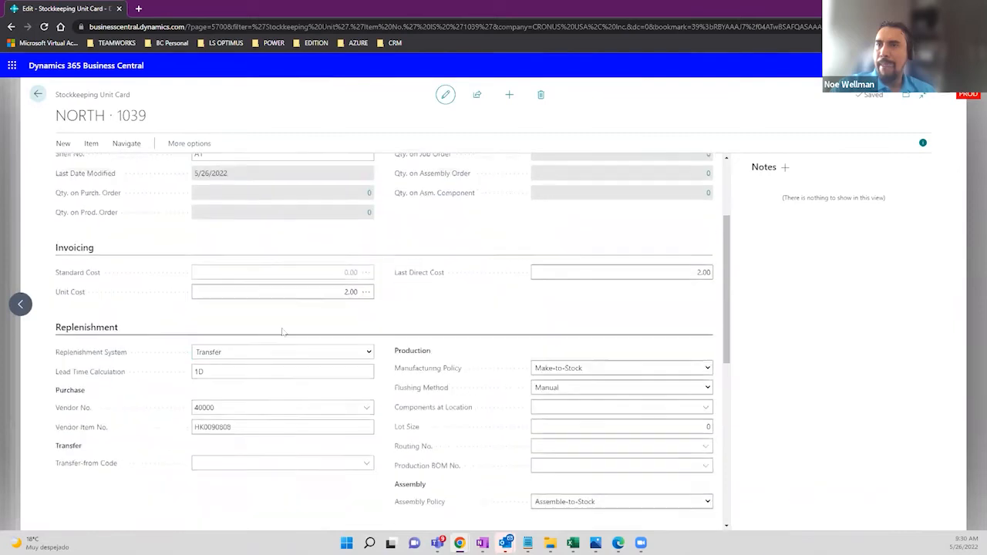
pyautogui.scroll(1, 285, 328)
pyautogui.scroll(-3, 295, 323)
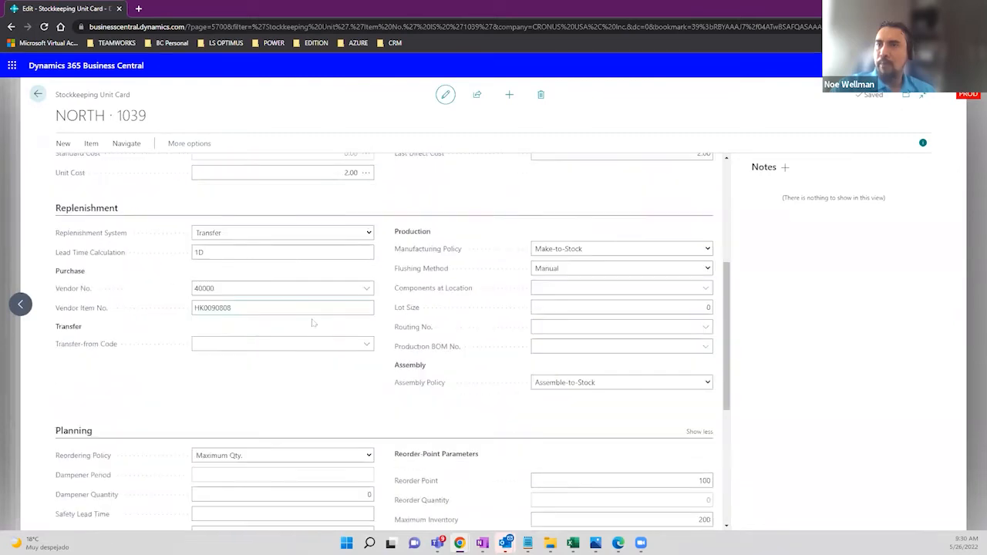
pyautogui.click(367, 344)
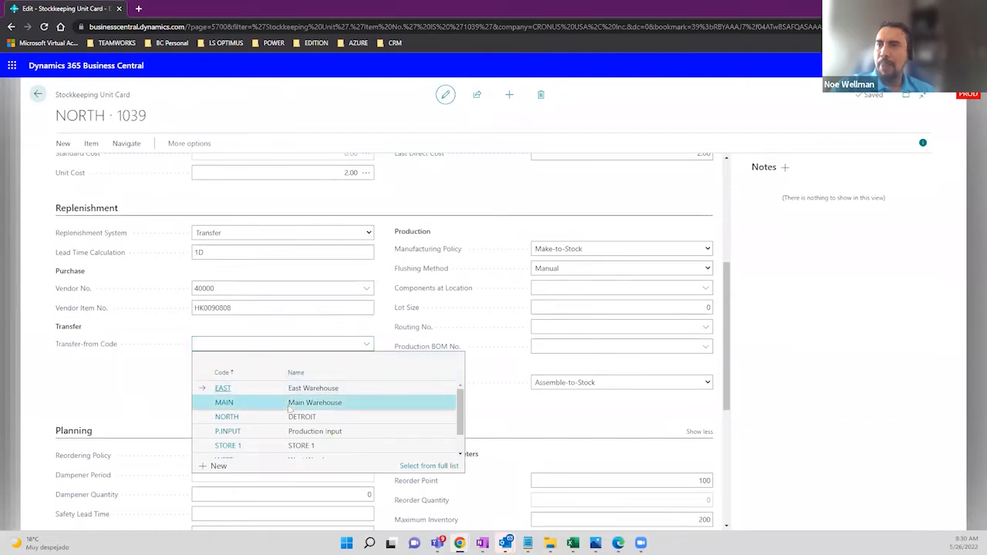
pyautogui.click(283, 403)
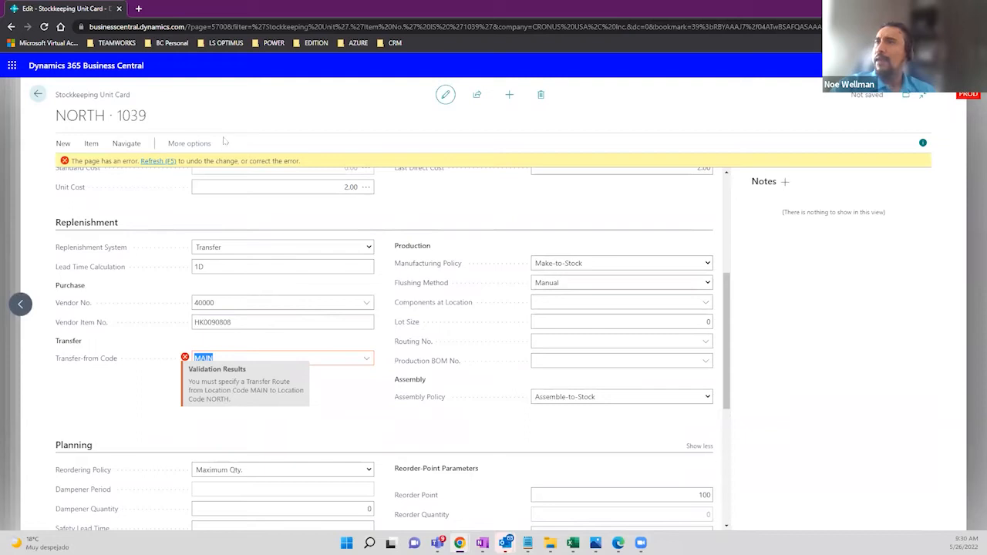
pyautogui.click(171, 163)
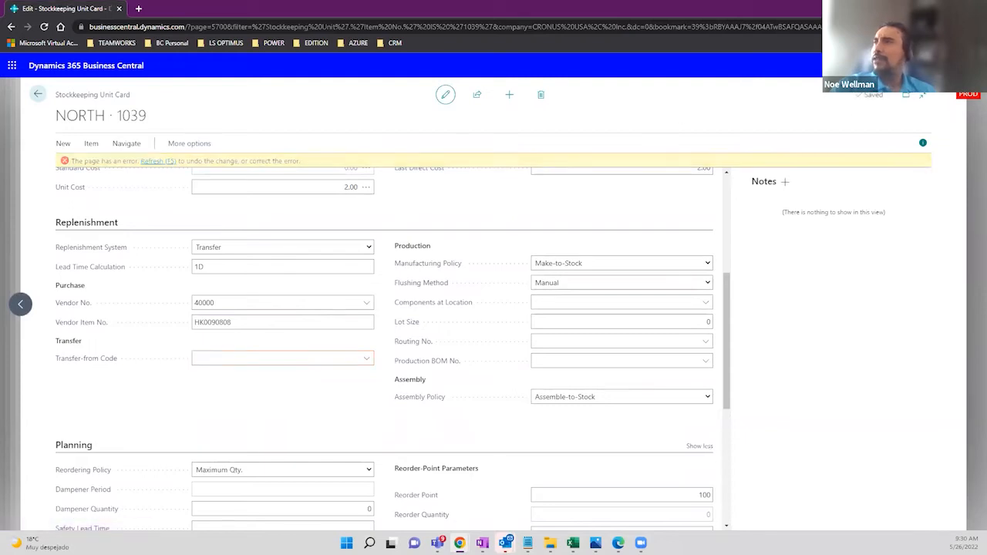
# Search for the Transfer Routes page and open it
pyautogui.hotkey('alt', 'q')
pyautogui.write('tra')
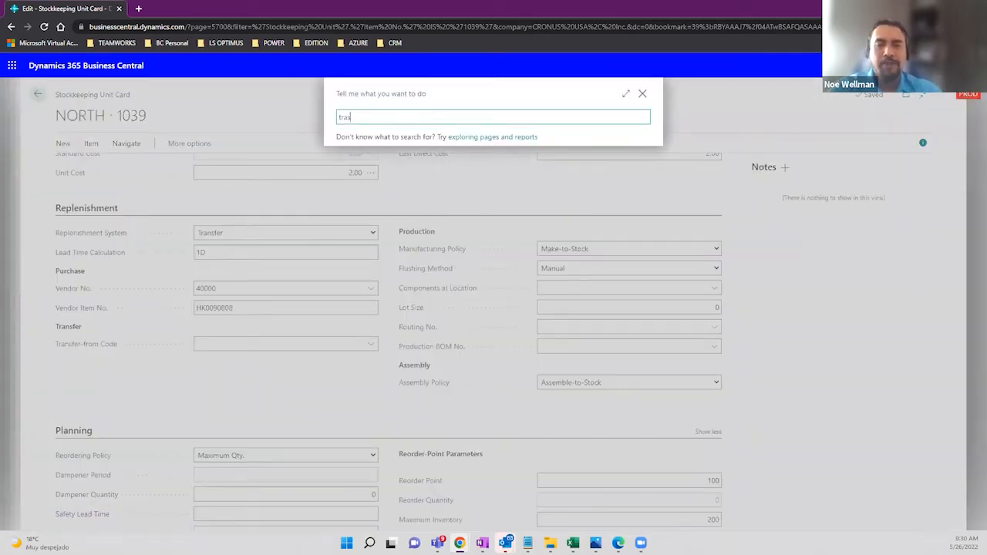
pyautogui.write('snfer reoutes')
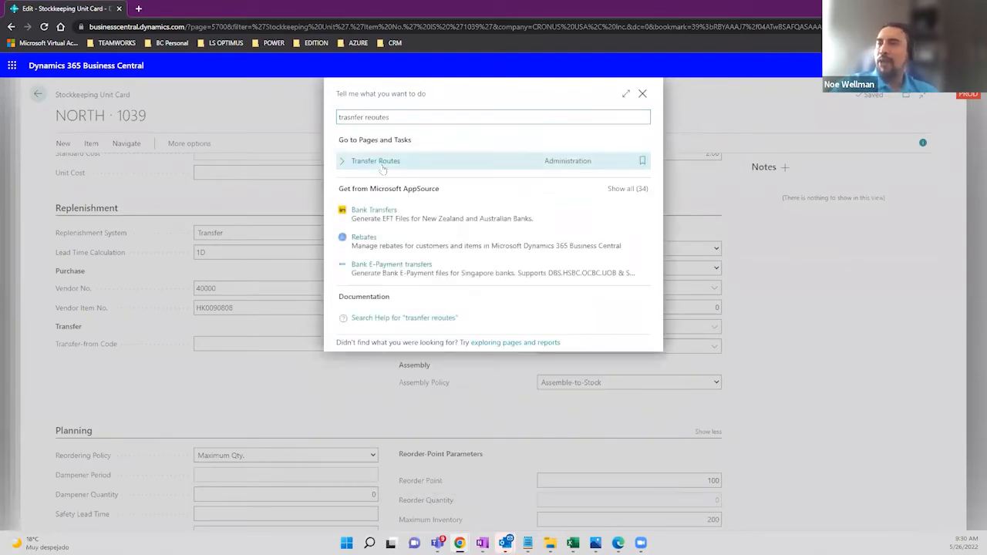
pyautogui.click(391, 167)
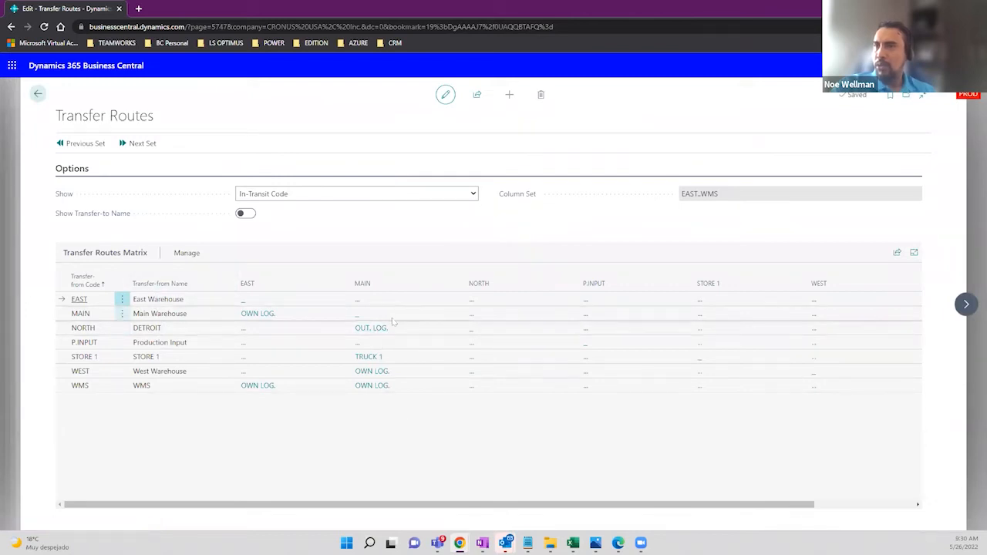
# Specify the MAIN to NORTH transfer route with in-transit code OUT. LOG., shipping agent DHL and agent service OVERNIGHT
pyautogui.click(471, 318)
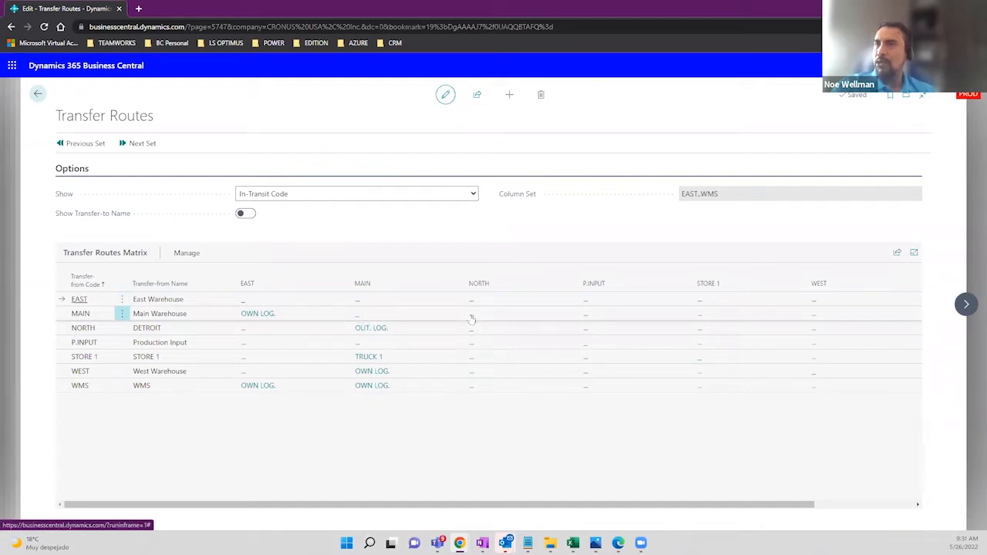
pyautogui.click(477, 296)
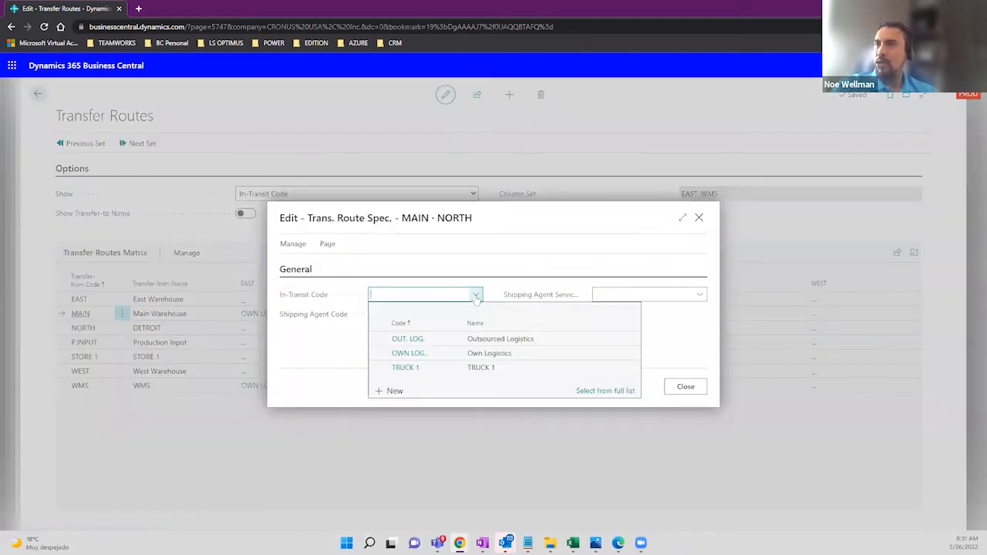
pyautogui.click(435, 340)
pyautogui.click(472, 317)
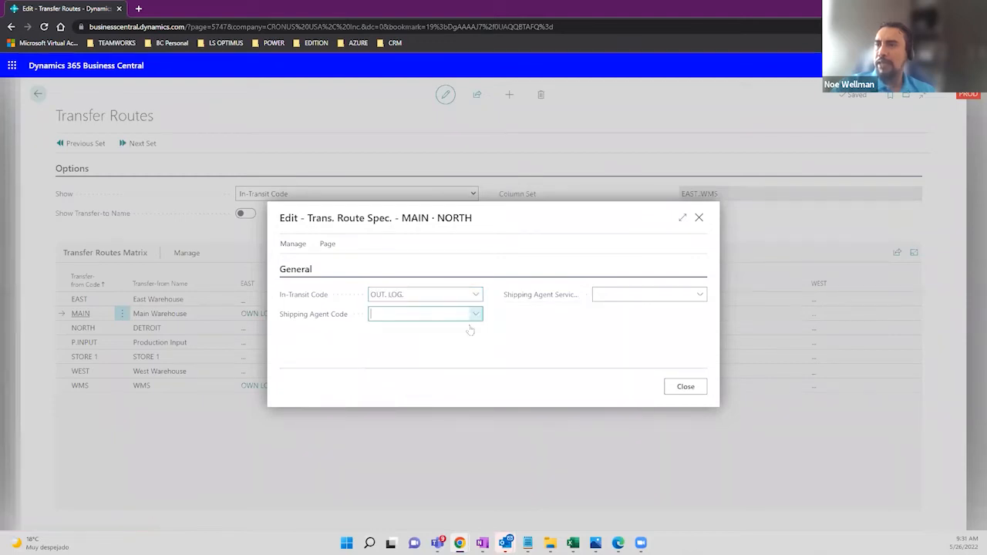
pyautogui.click(441, 359)
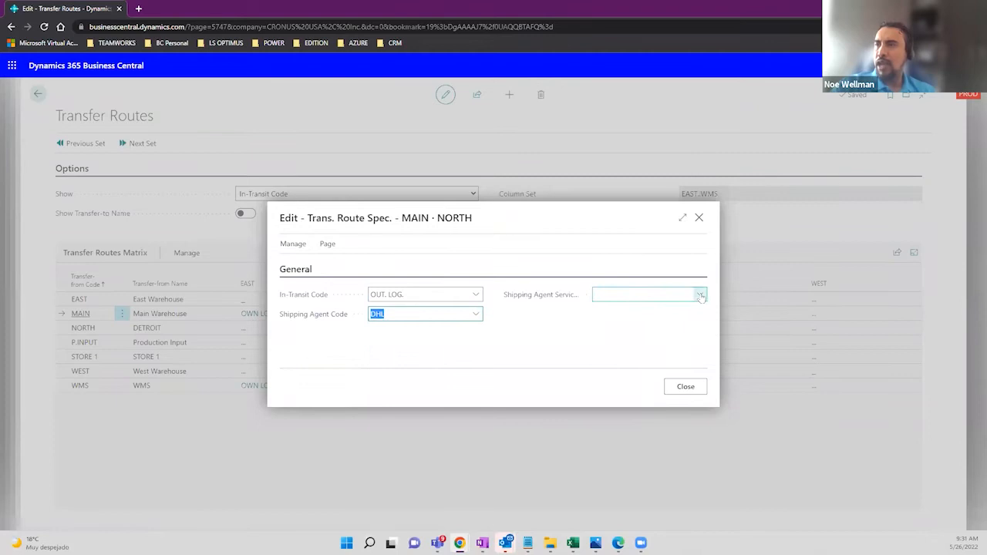
pyautogui.click(700, 297)
pyautogui.click(691, 342)
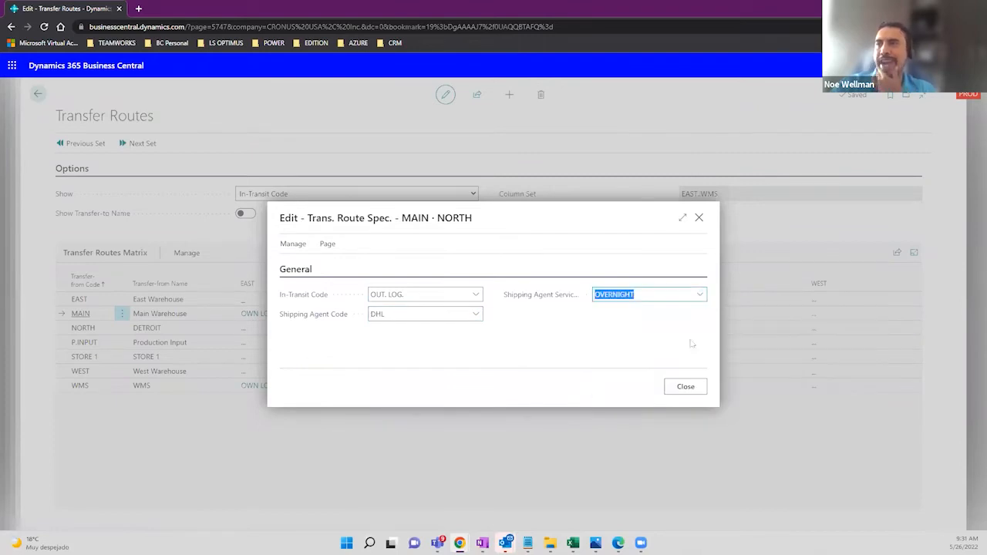
pyautogui.click(686, 386)
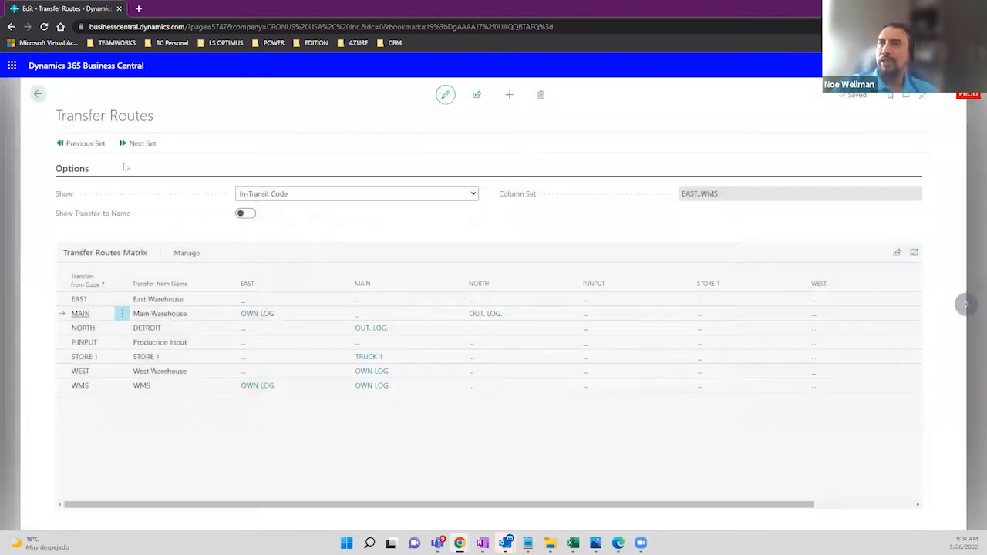
# Set the Transfer-from Code of the NORTH stockkeeping unit to MAIN and return to the Stockkeeping Units list
pyautogui.click(38, 93)
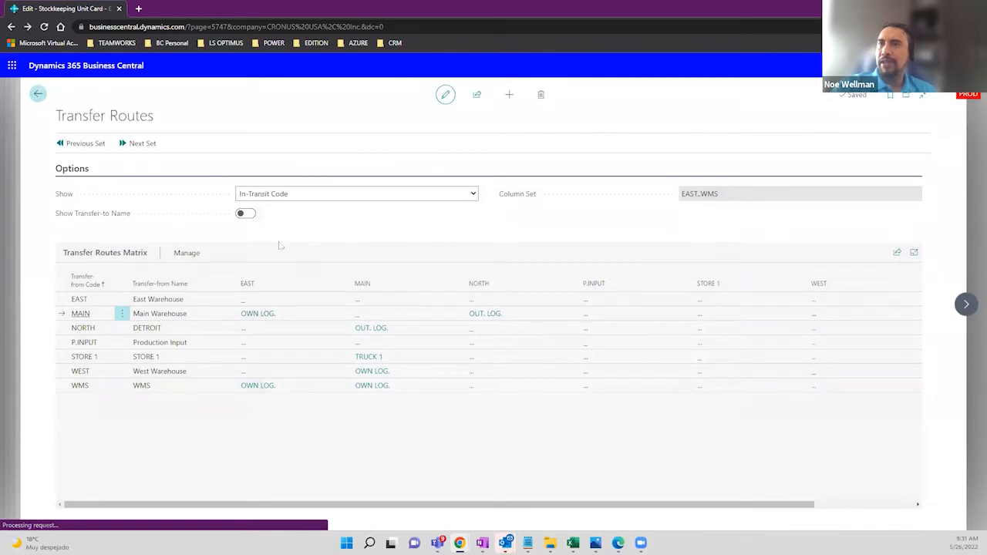
pyautogui.click(365, 344)
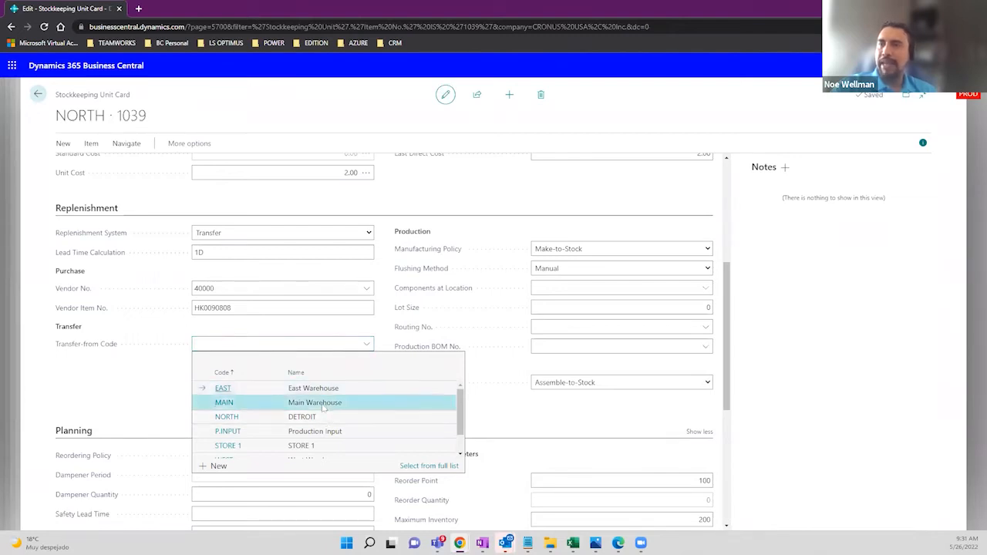
pyautogui.click(276, 403)
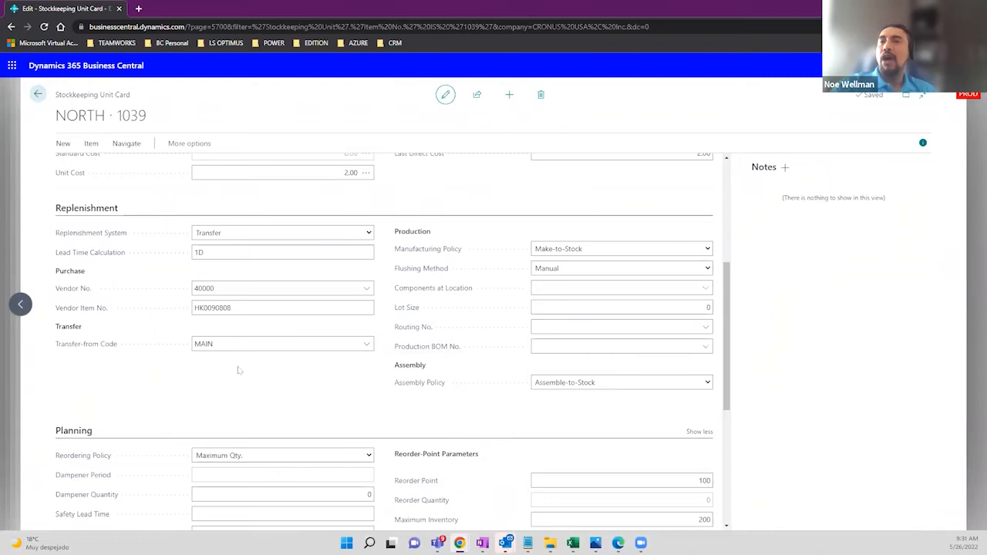
pyautogui.scroll(5, 238, 368)
pyautogui.click(37, 94)
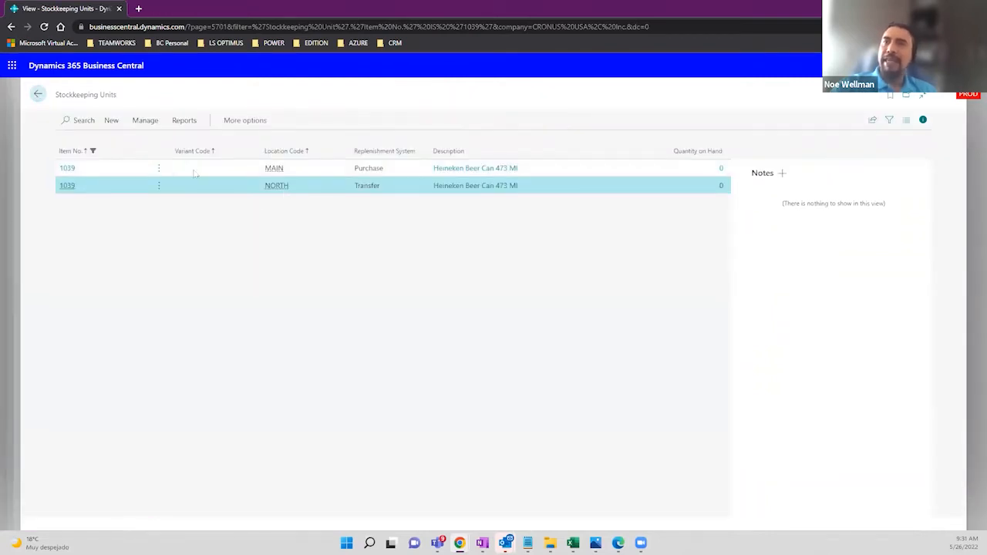
# Compare the MAIN and NORTH stockkeeping units, and examine the NORTH card's replenishment and planning parameters, including Maximum Inventory
pyautogui.click(267, 171)
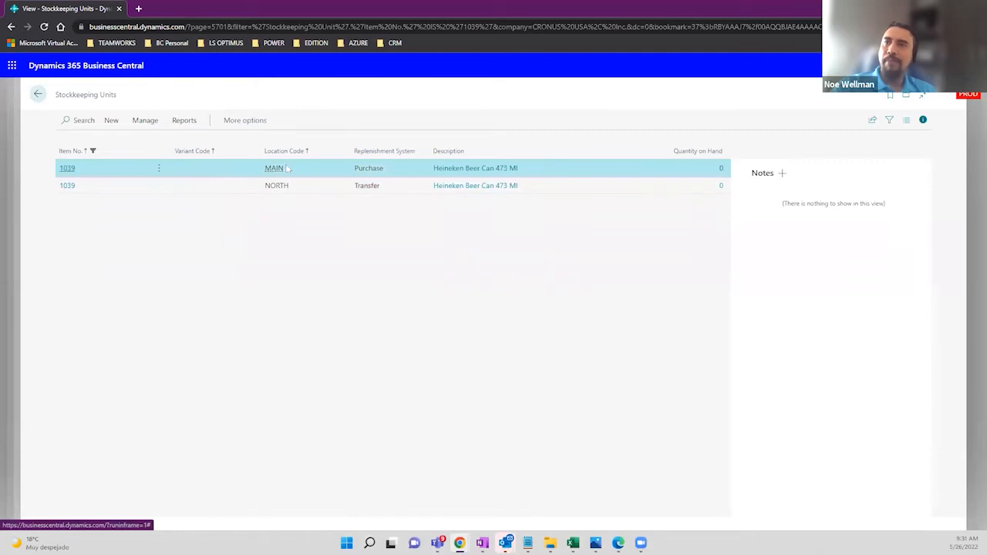
pyautogui.click(302, 195)
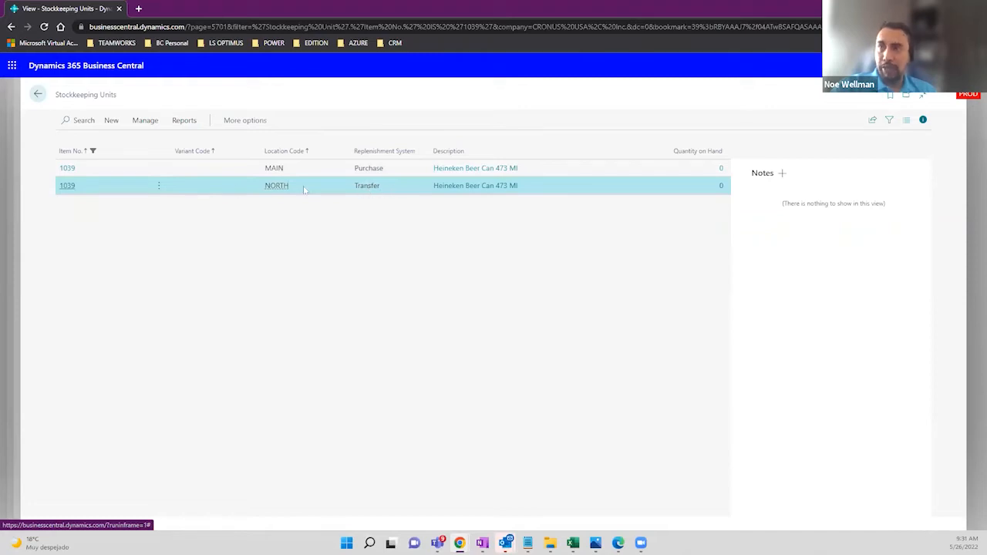
pyautogui.click(67, 187)
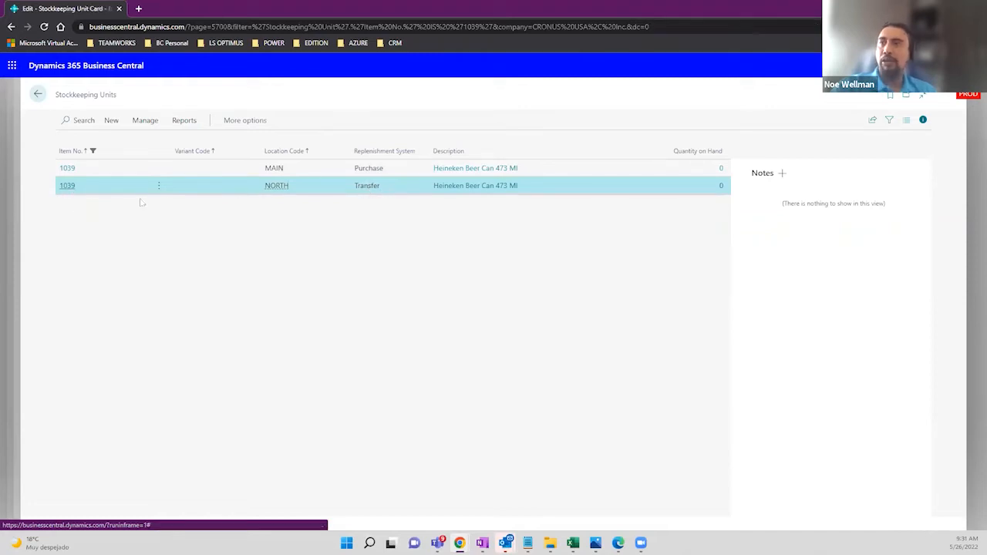
pyautogui.scroll(-5, 423, 312)
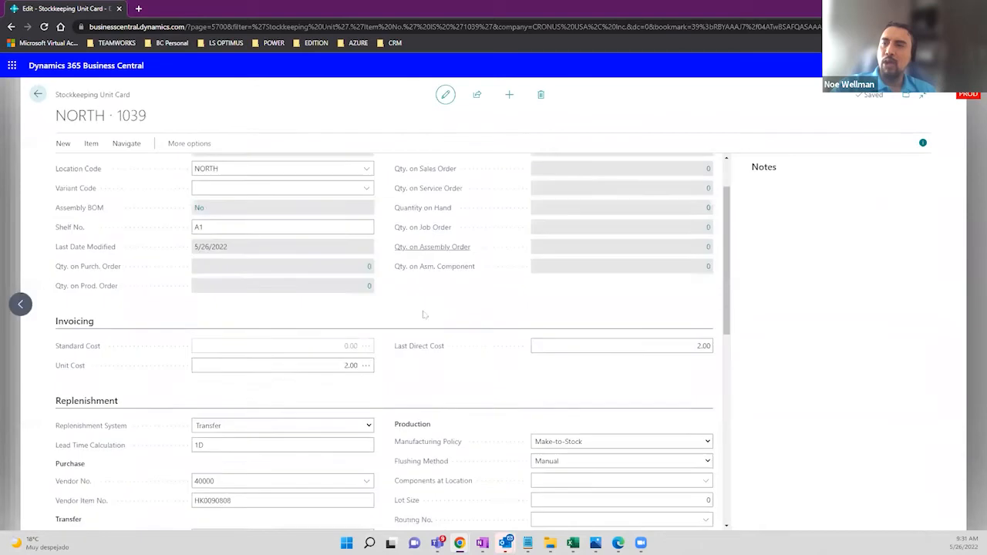
pyautogui.scroll(-1, 423, 311)
pyautogui.scroll(-2, 307, 297)
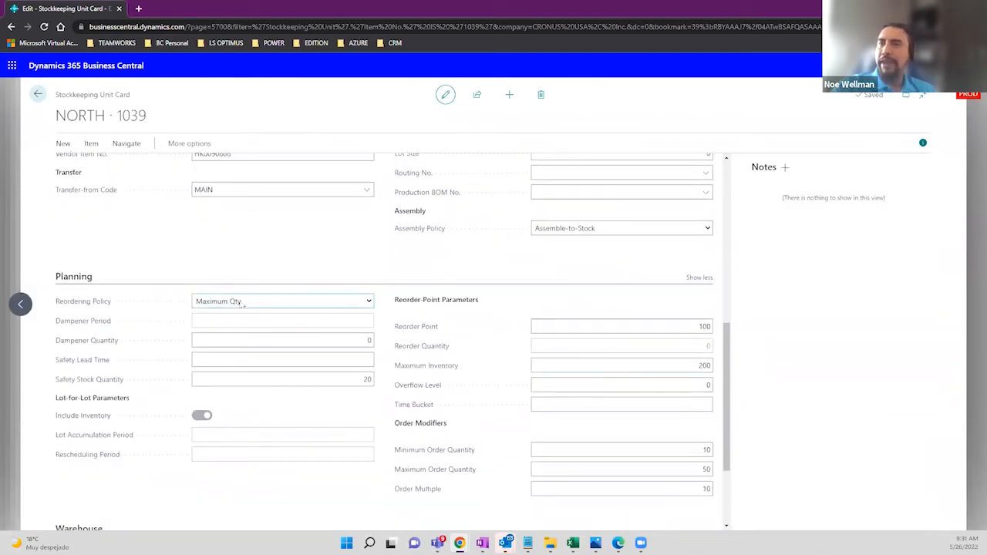
pyautogui.click(688, 365)
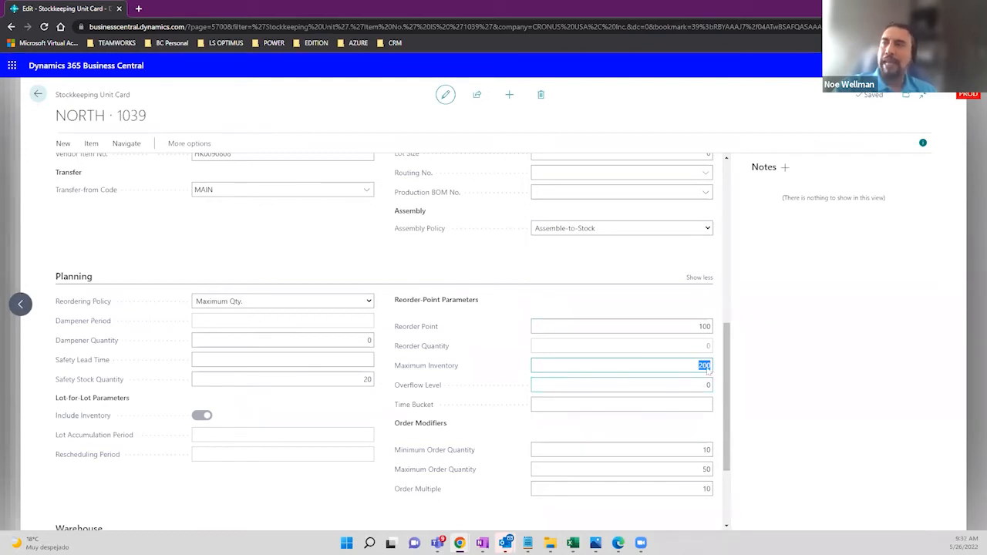
pyautogui.scroll(5, 517, 321)
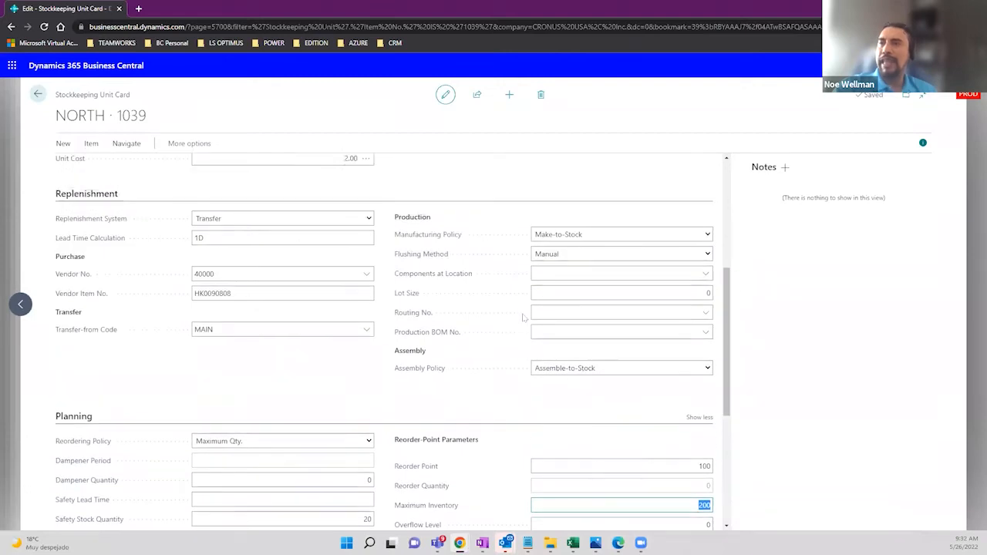
pyautogui.click(38, 94)
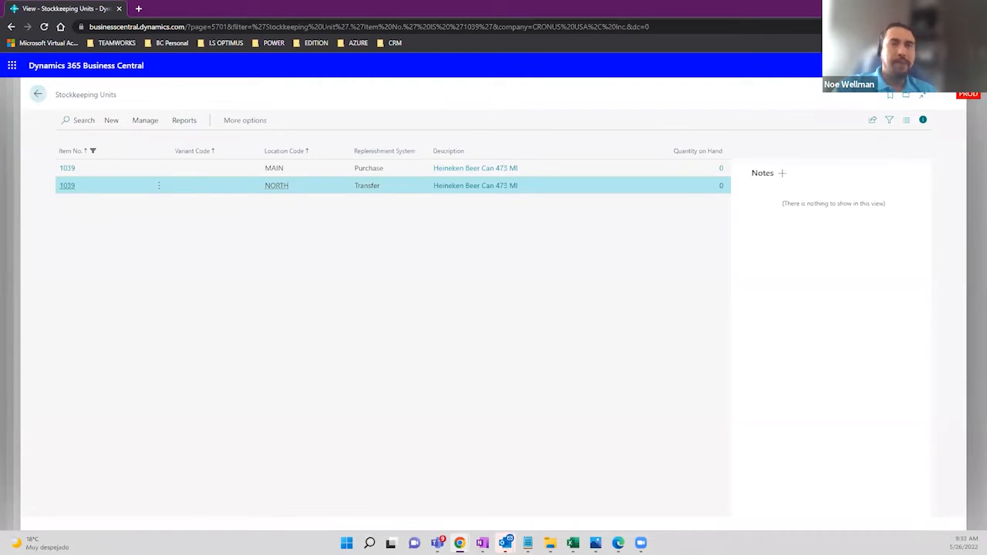
# Review the item card of Heineken Beer Can 473 Ml, and check its planning details and attributes from the Items list
pyautogui.click(37, 95)
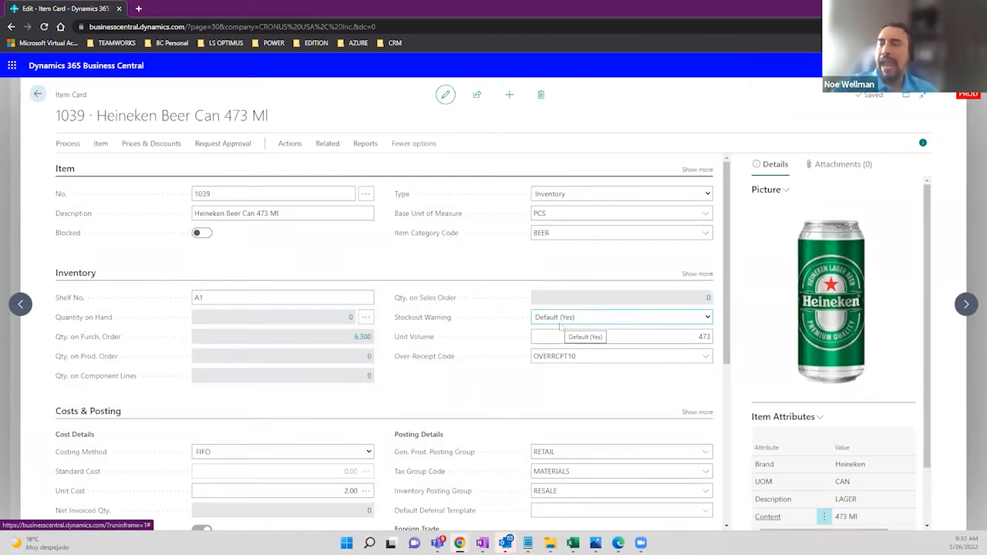
pyautogui.scroll(-2, 507, 261)
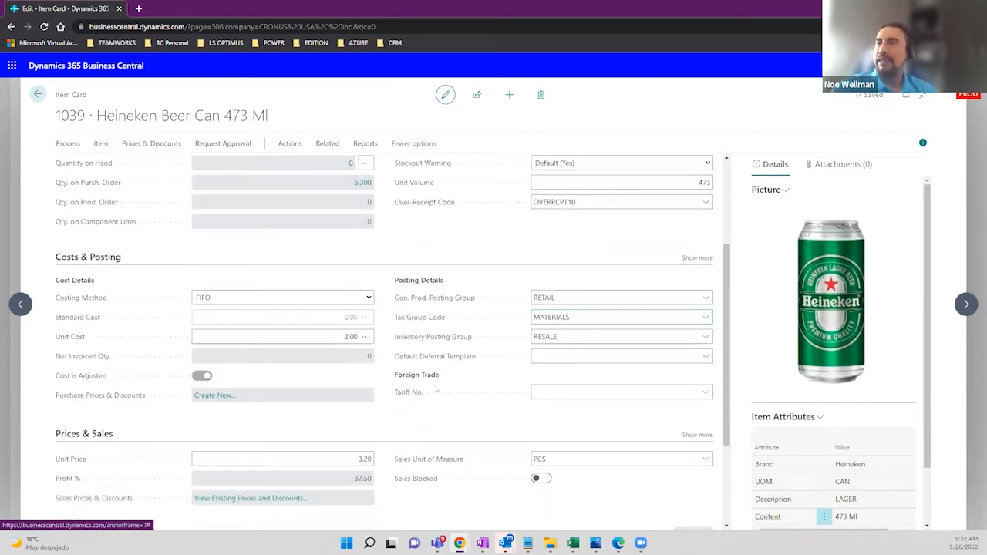
pyautogui.scroll(-2, 432, 370)
pyautogui.scroll(-1, 866, 327)
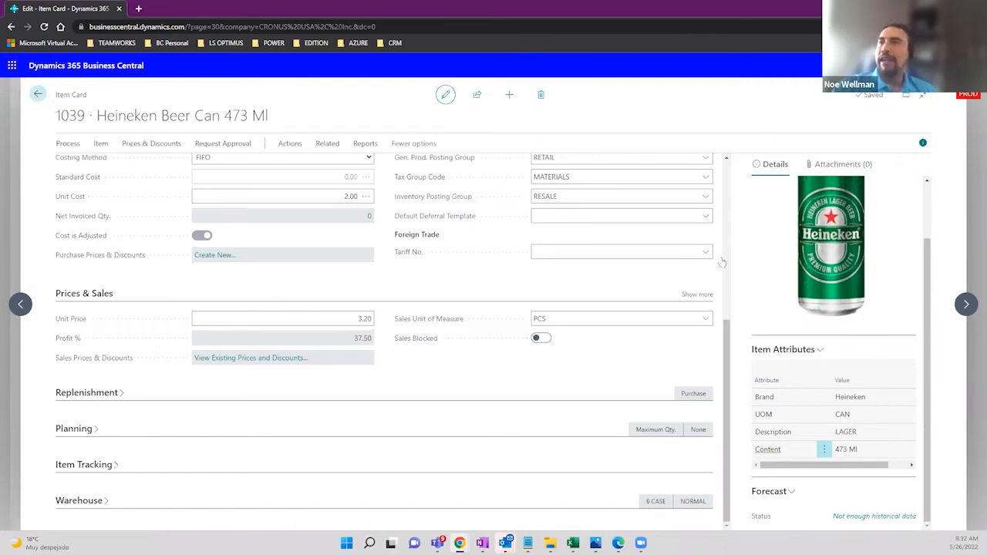
pyautogui.click(38, 94)
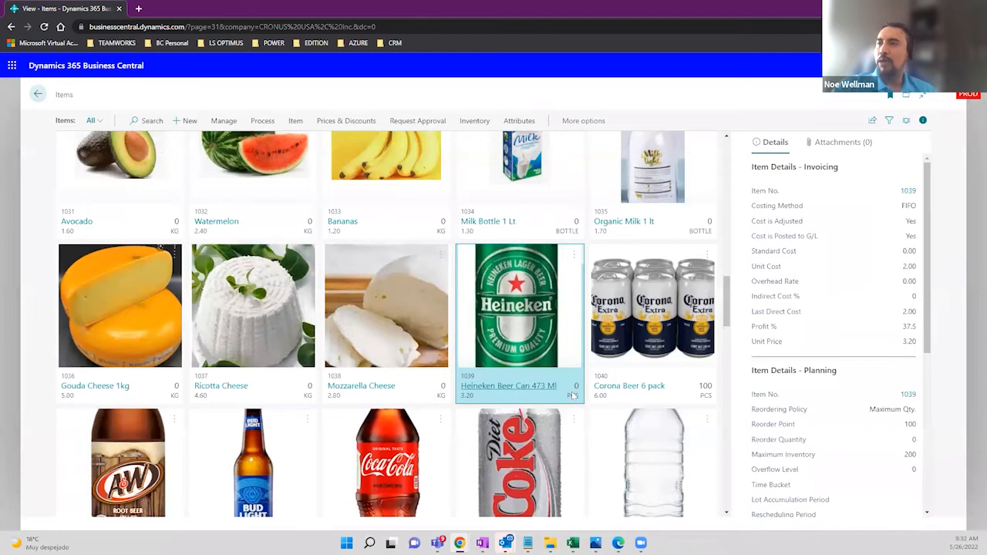
pyautogui.scroll(-5, 869, 246)
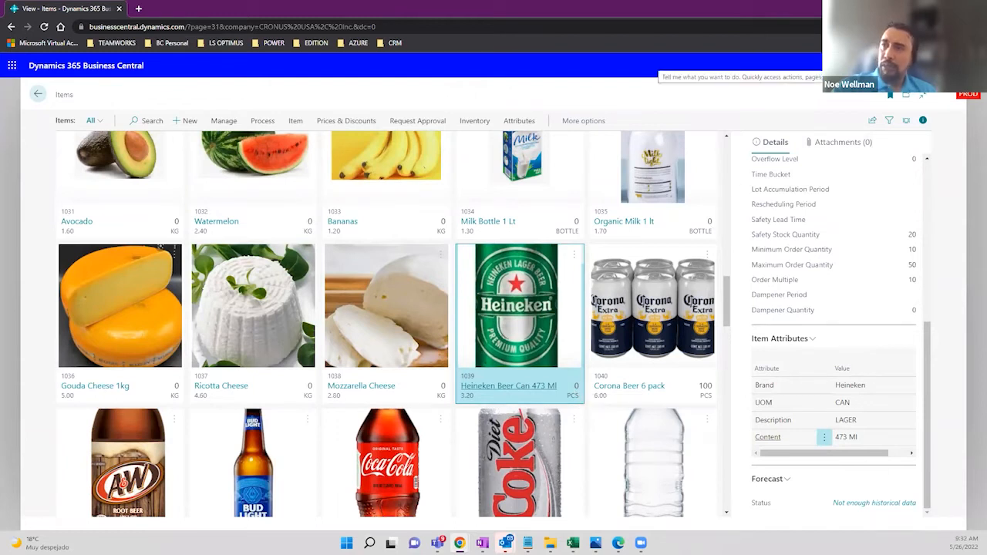
# Find the Requisition Worksheets page by searching for "requisition work" and open it
pyautogui.hotkey('alt', 'q')
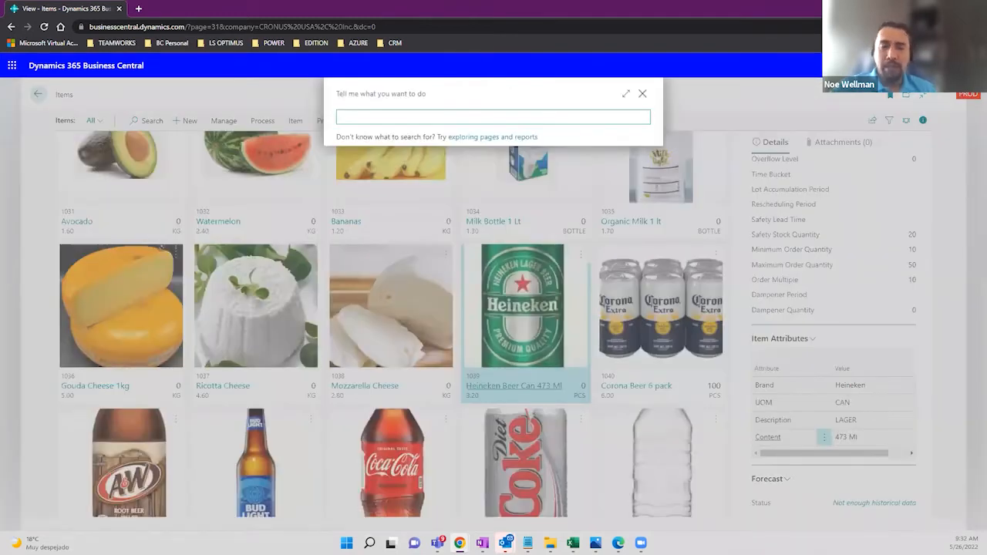
pyautogui.write('requisition')
pyautogui.write('work')
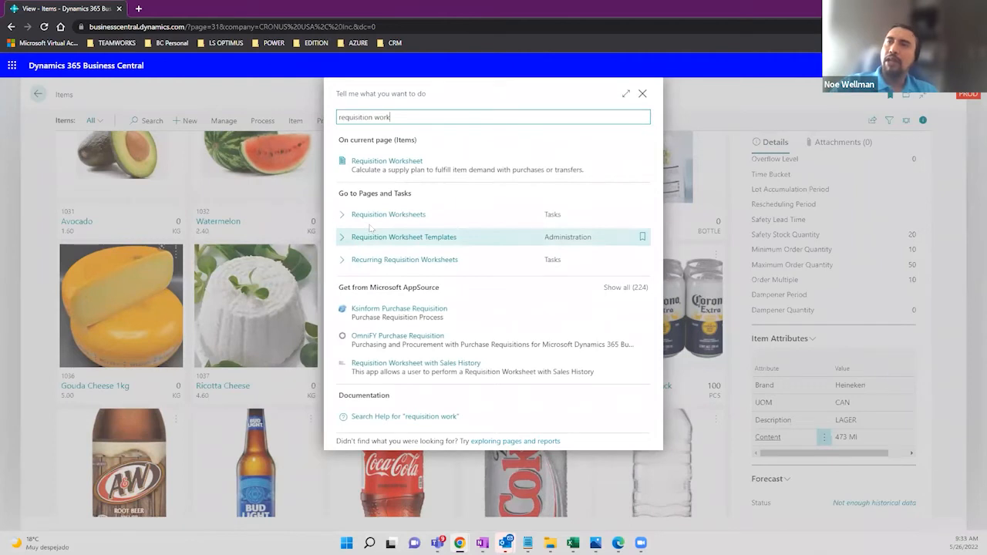
pyautogui.click(383, 218)
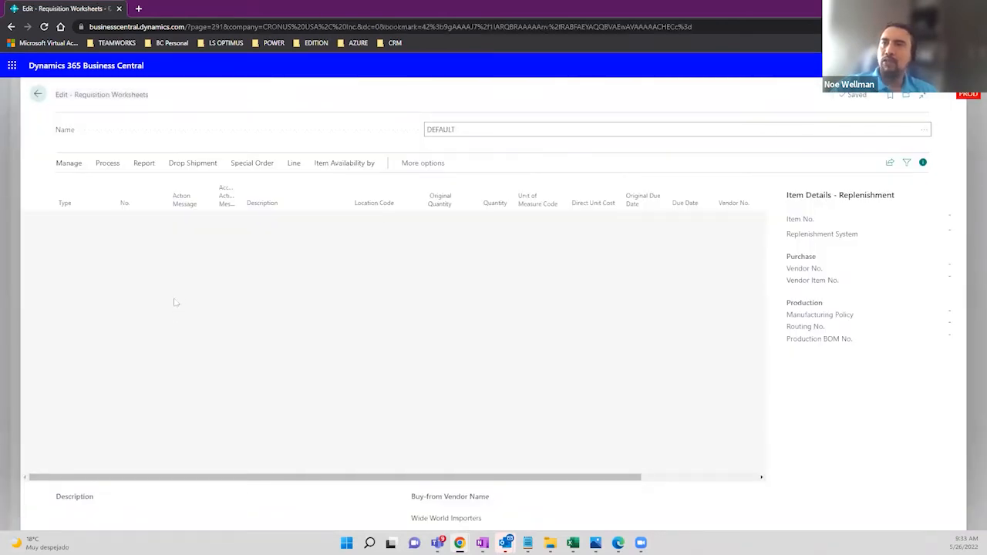
pyautogui.click(109, 218)
pyautogui.click(87, 276)
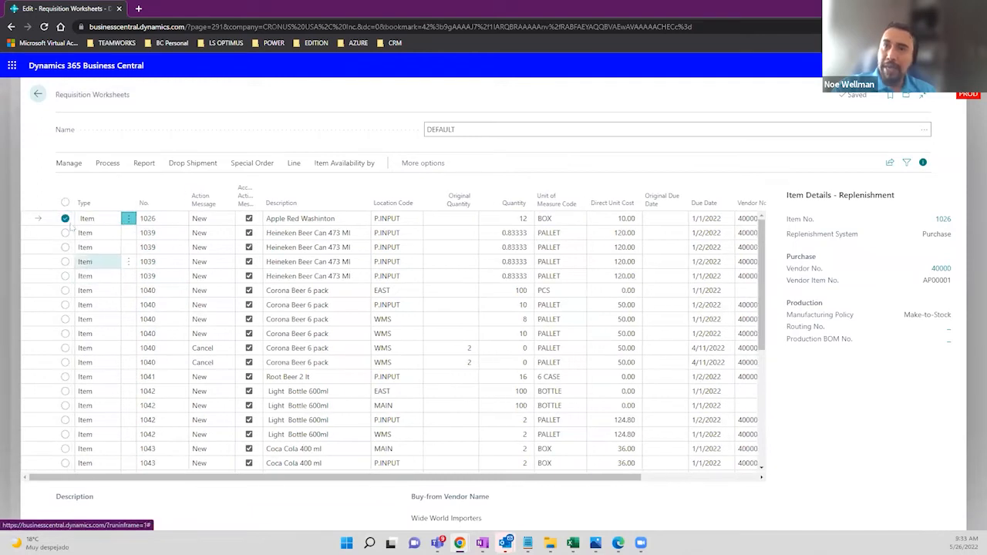
pyautogui.click(68, 163)
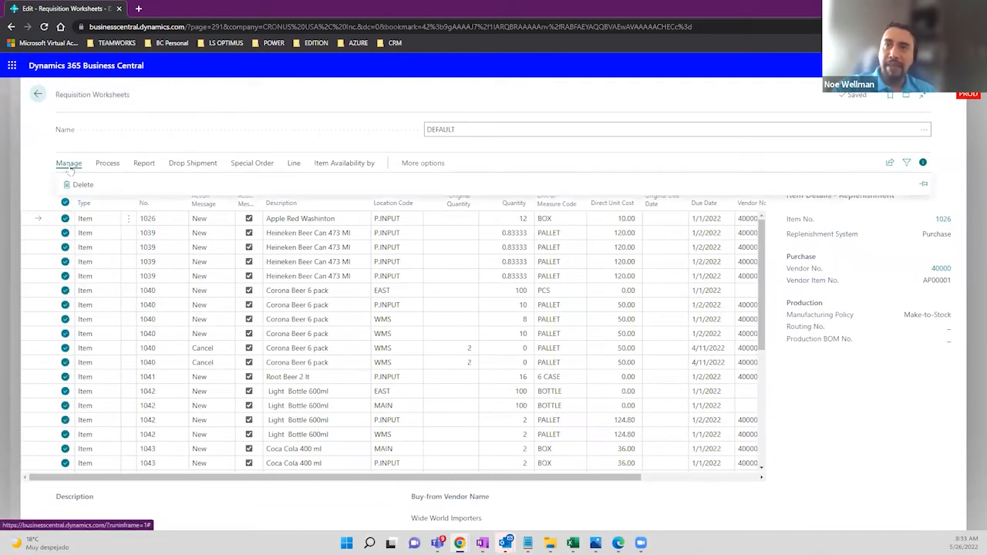
pyautogui.click(75, 184)
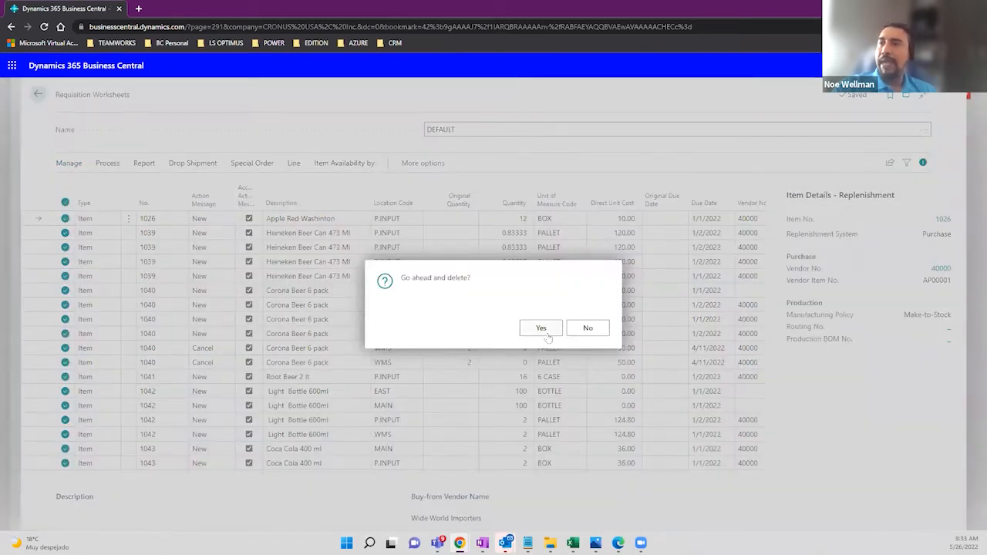
pyautogui.click(585, 330)
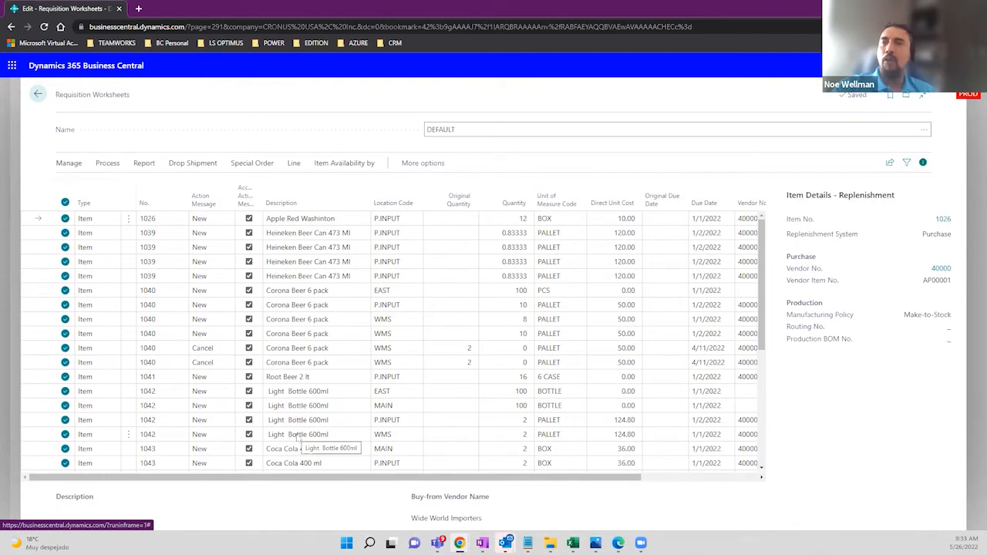
# Open the Calculate Plan options for the DEFAULT requisition worksheet
pyautogui.moveTo(131, 97); pyautogui.dragTo(57, 100)
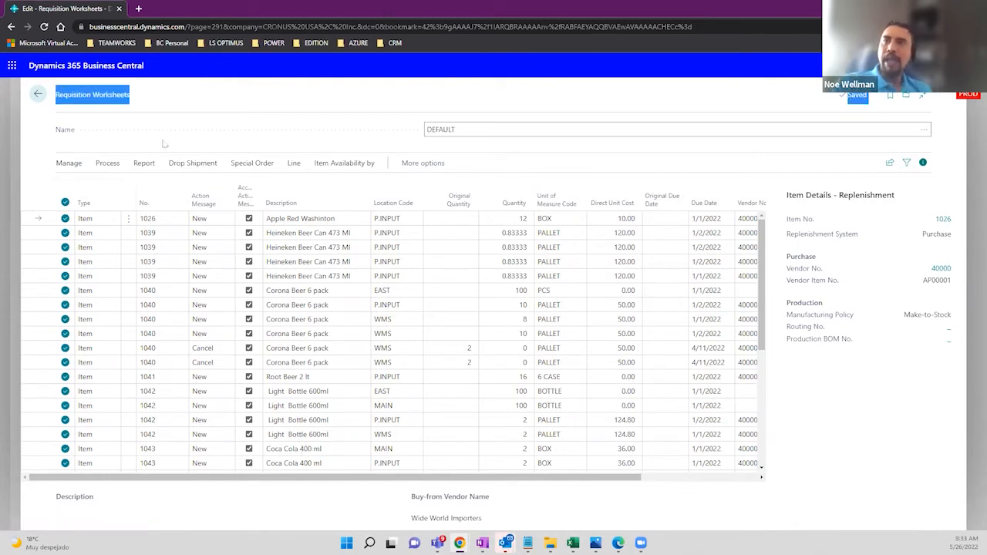
pyautogui.click(108, 163)
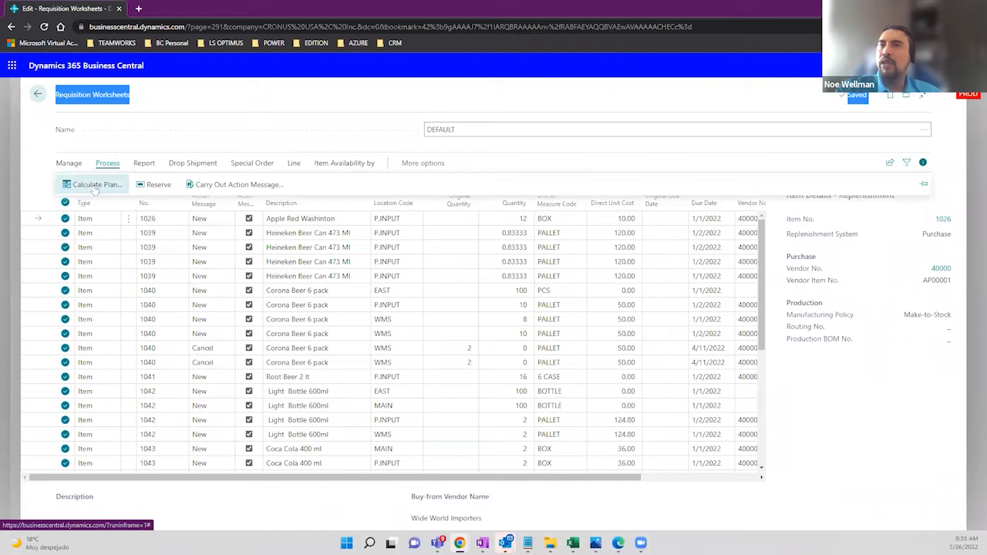
pyautogui.click(94, 186)
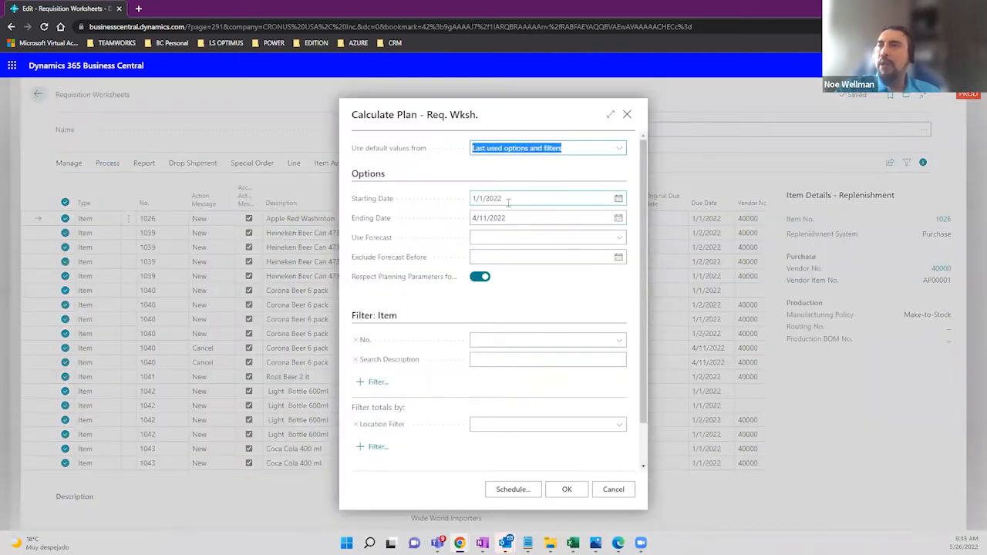
# Look through the Ending Date calendar up to June 2022, and check the current work date in My Settings
pyautogui.click(542, 219)
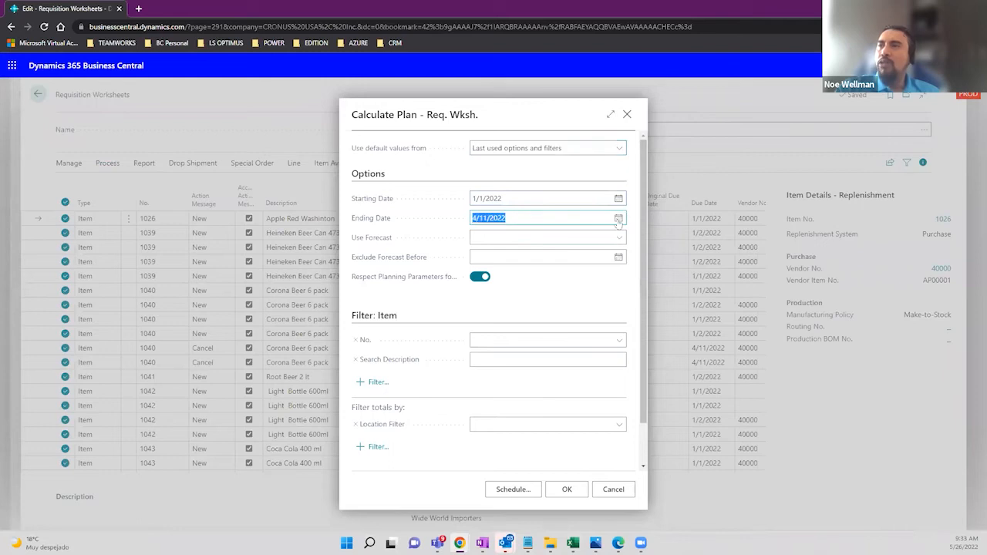
pyautogui.click(619, 218)
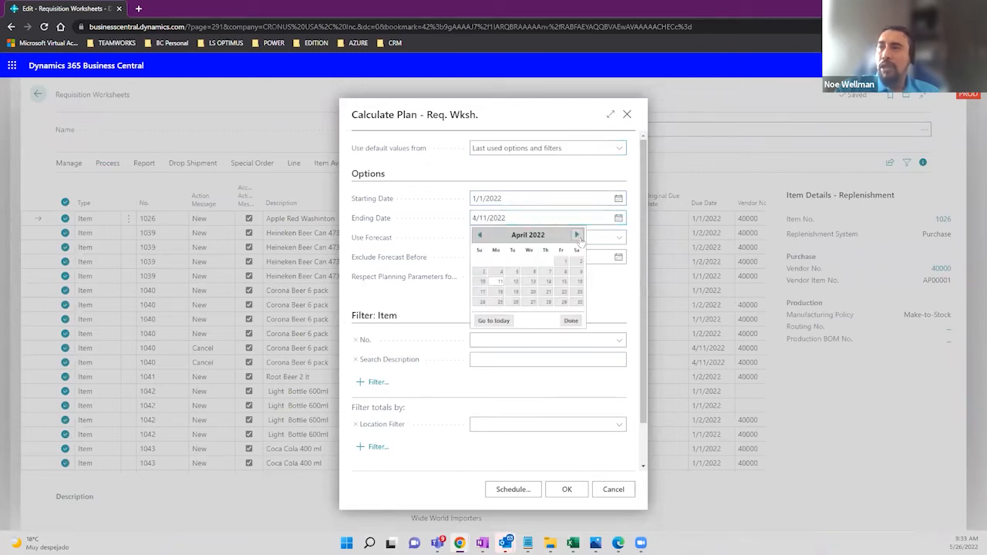
pyautogui.click(578, 236)
pyautogui.click(577, 235)
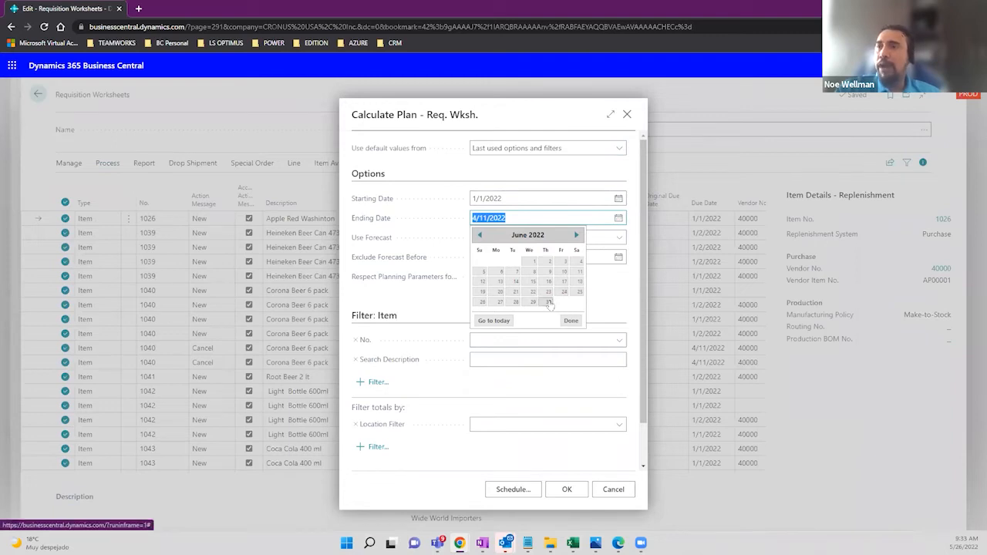
pyautogui.click(922, 65)
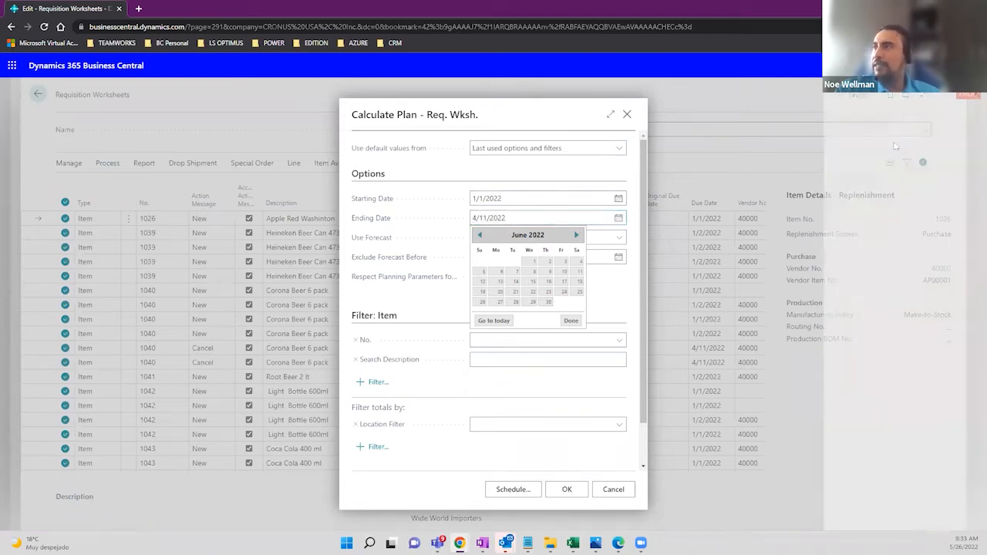
pyautogui.click(526, 215)
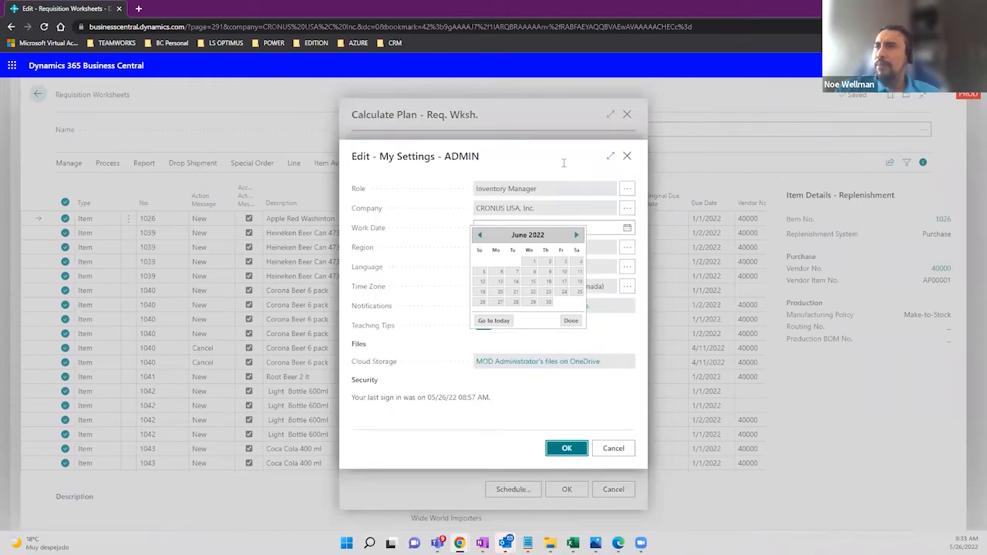
pyautogui.click(565, 165)
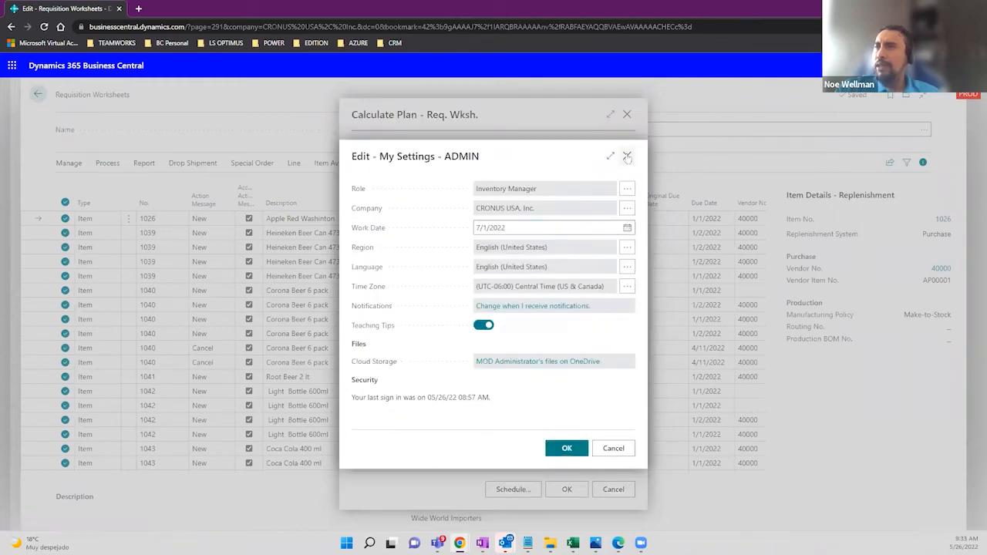
pyautogui.click(627, 156)
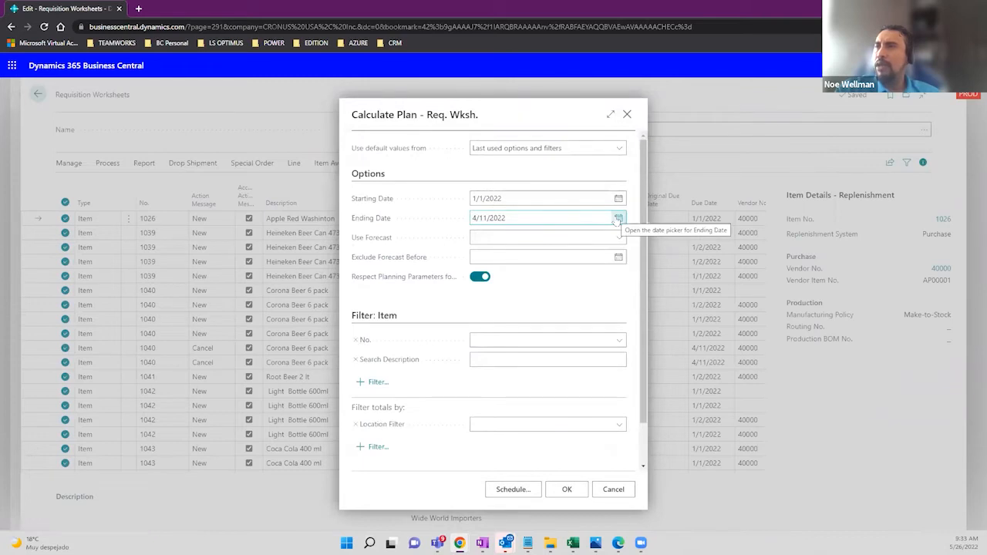
# Set the plan's Ending Date to 7/1/2022
pyautogui.click(618, 219)
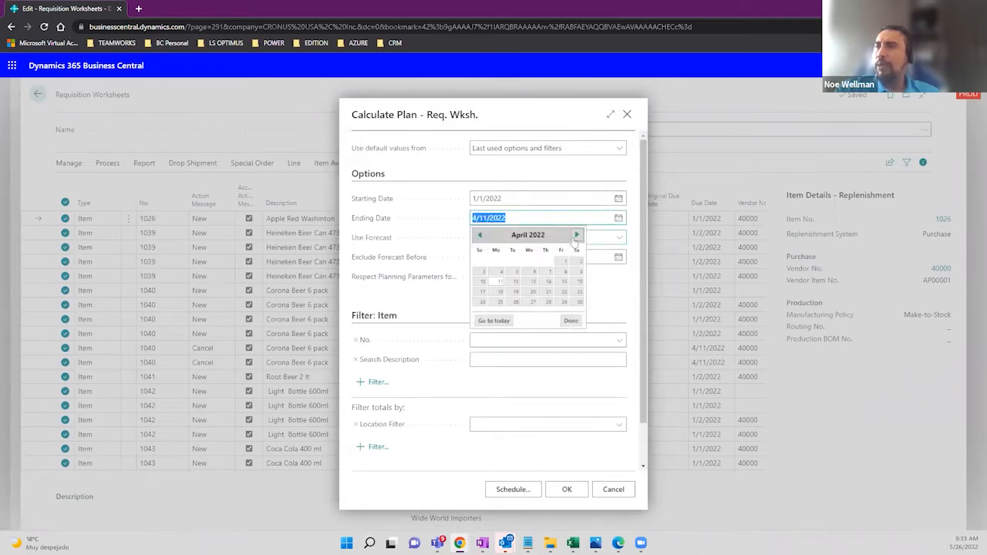
pyautogui.click(576, 235)
pyautogui.click(576, 236)
pyautogui.click(576, 235)
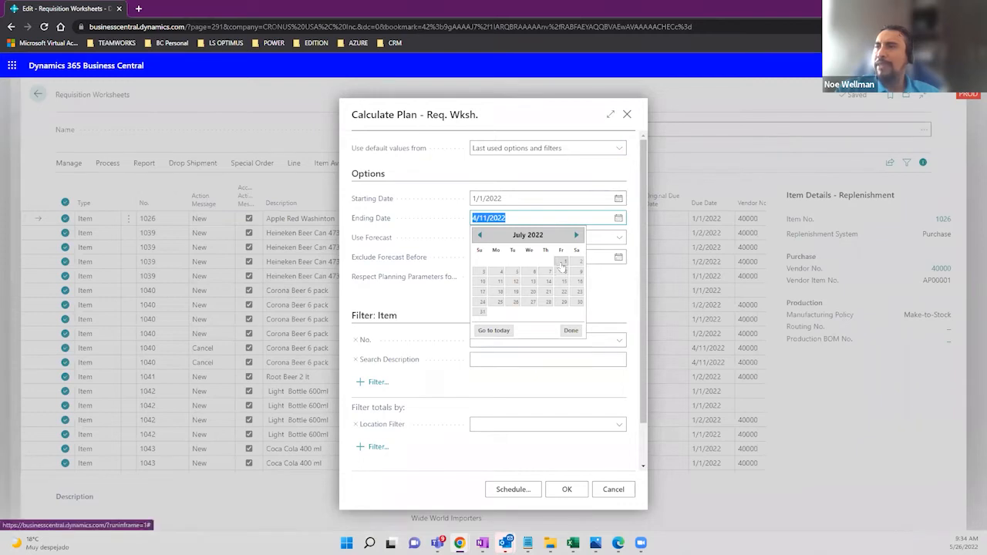
pyautogui.click(563, 262)
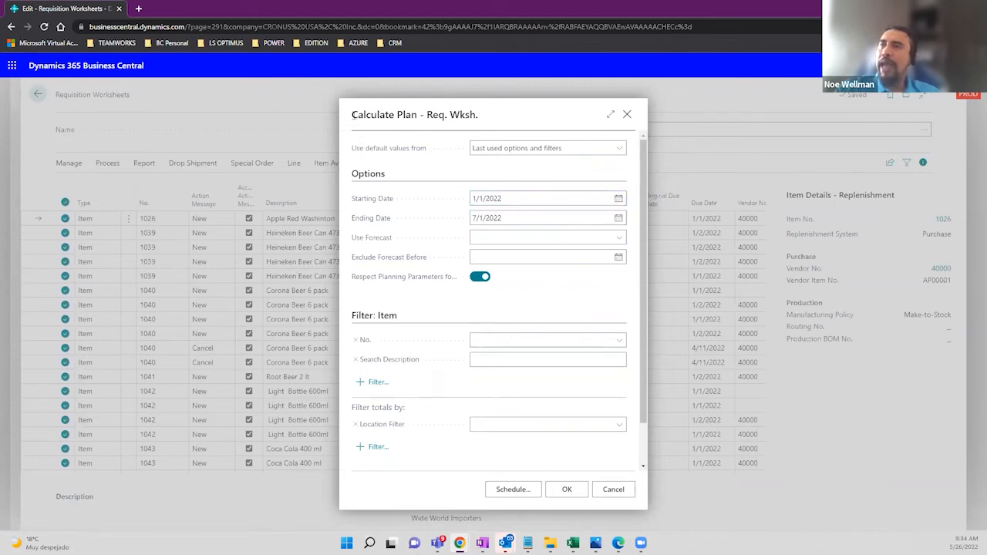
pyautogui.moveTo(352, 118); pyautogui.dragTo(489, 127)
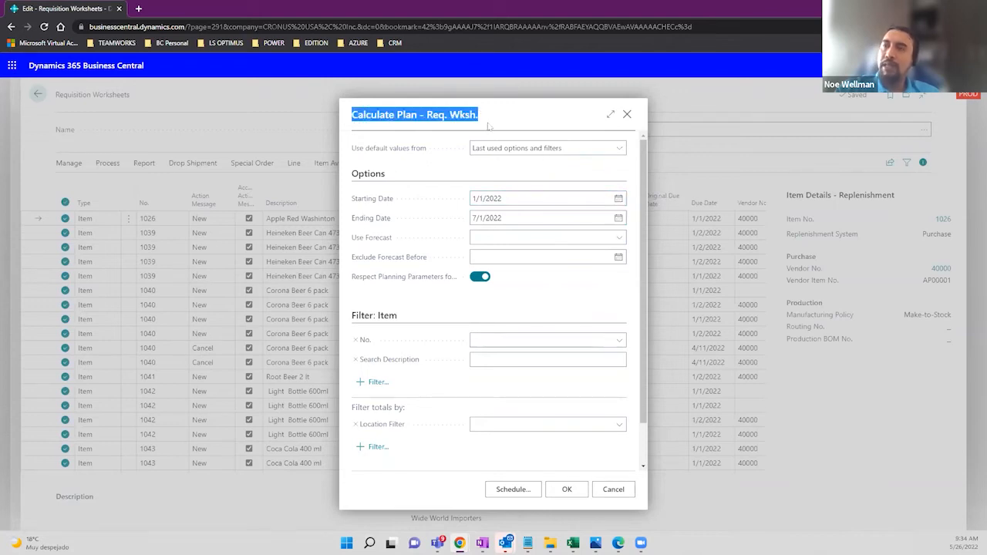
pyautogui.click(510, 219)
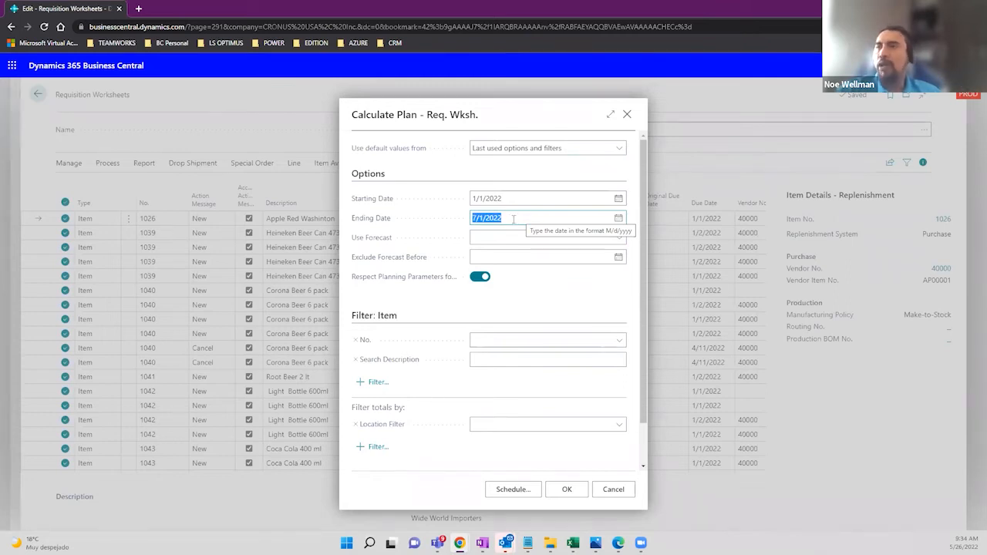
# Check the available Location Filter codes, leave the filter empty, and calculate the requisition plan
pyautogui.click(589, 425)
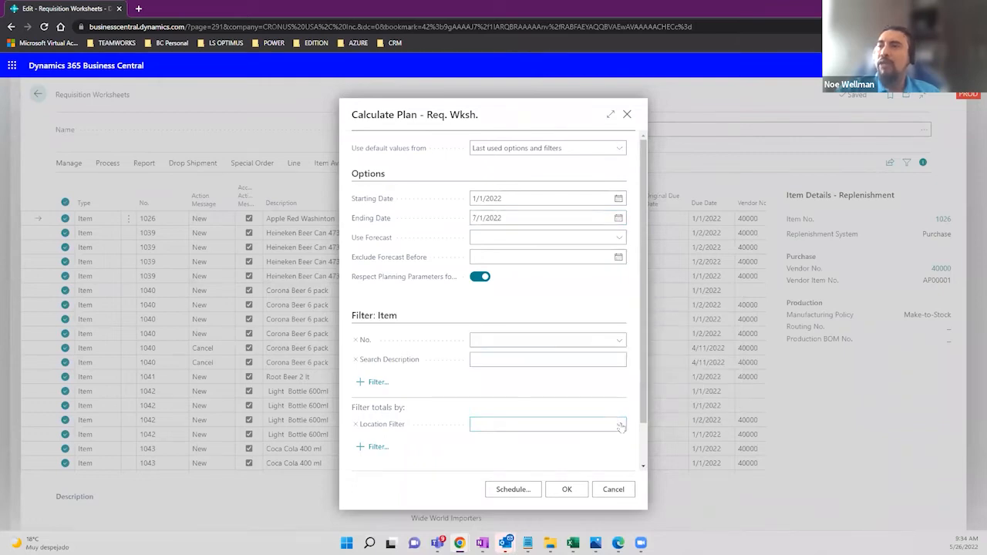
pyautogui.click(620, 425)
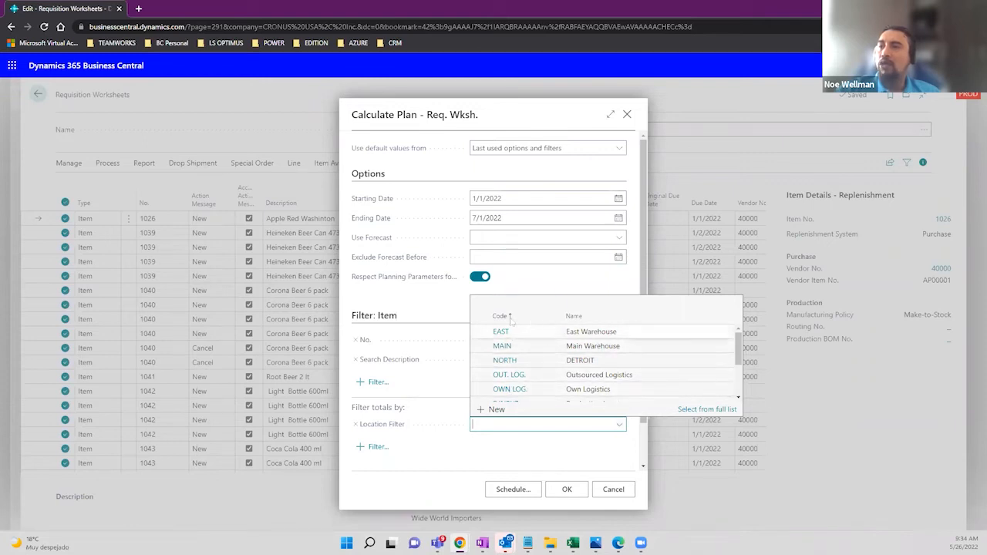
pyautogui.click(547, 282)
pyautogui.moveTo(420, 284)
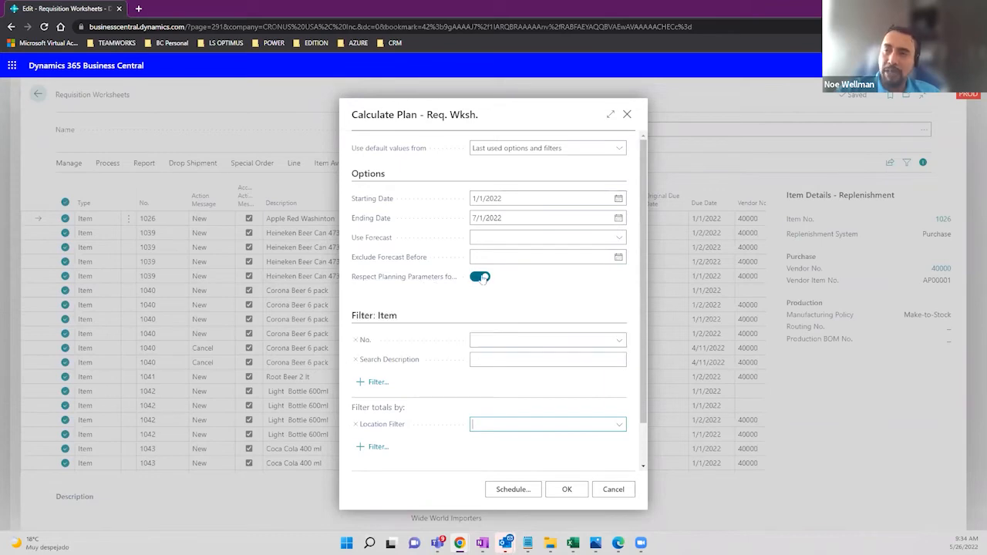
pyautogui.click(563, 492)
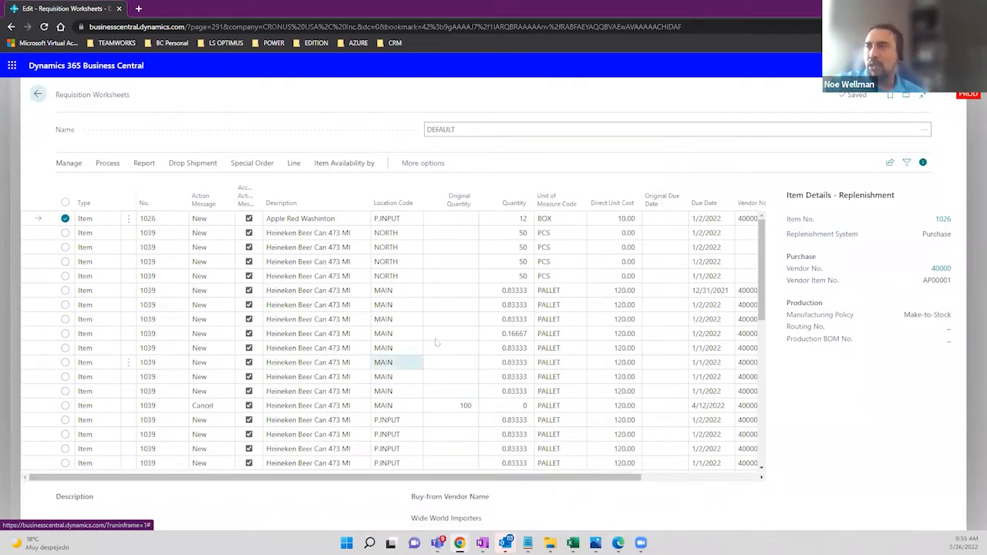
# Examine the Action Message options and Location Code on the first MAIN planning lines for Heineken Beer Can 473 Ml
pyautogui.click(303, 310)
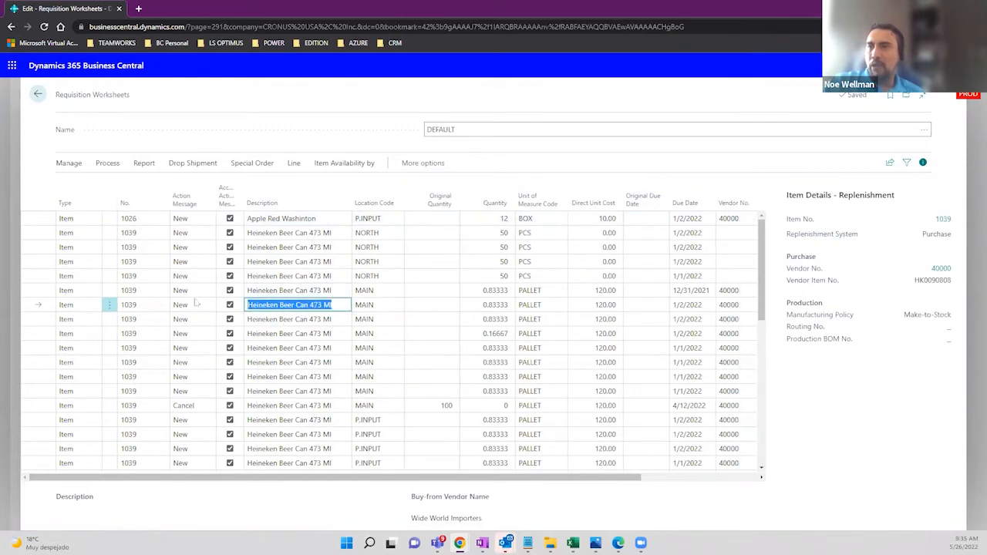
pyautogui.click(188, 294)
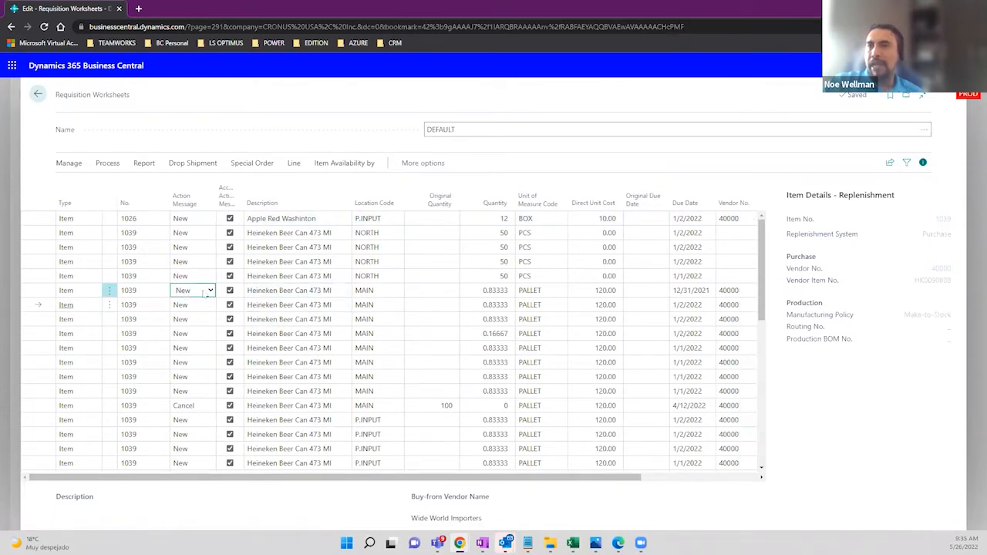
pyautogui.click(208, 292)
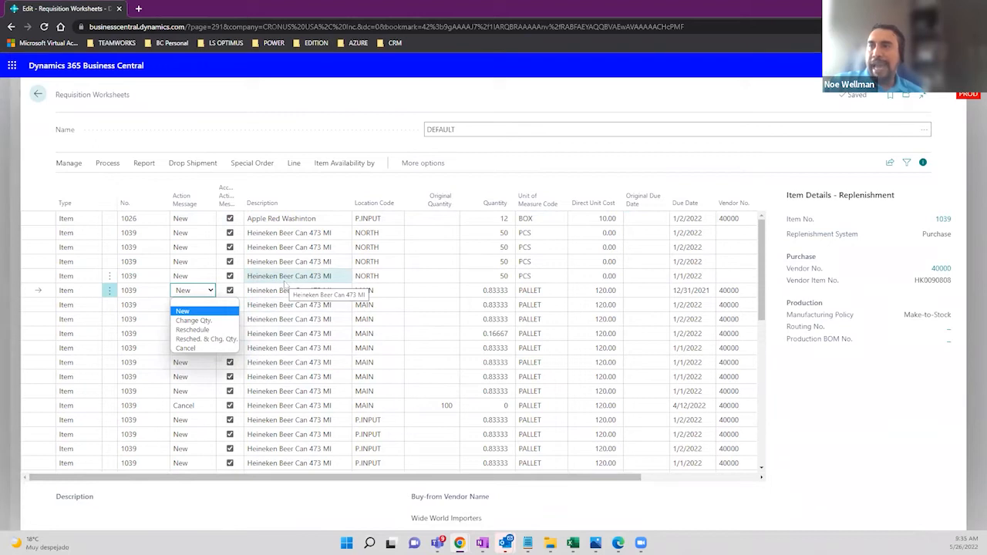
pyautogui.click(379, 300)
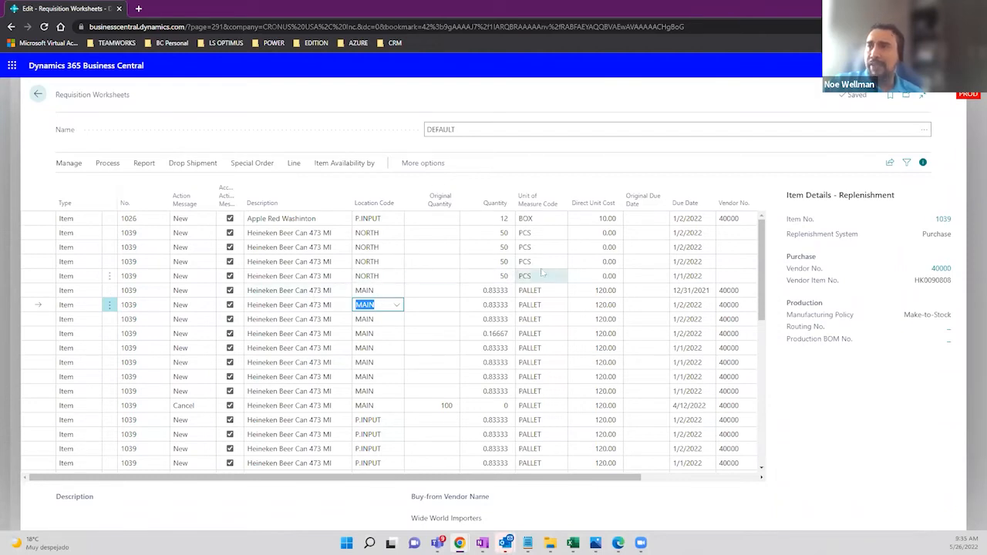
# Compare the quantity of the first MAIN Heineken line with its unit of measure and the available units' piece quantities
pyautogui.click(553, 290)
pyautogui.click(472, 293)
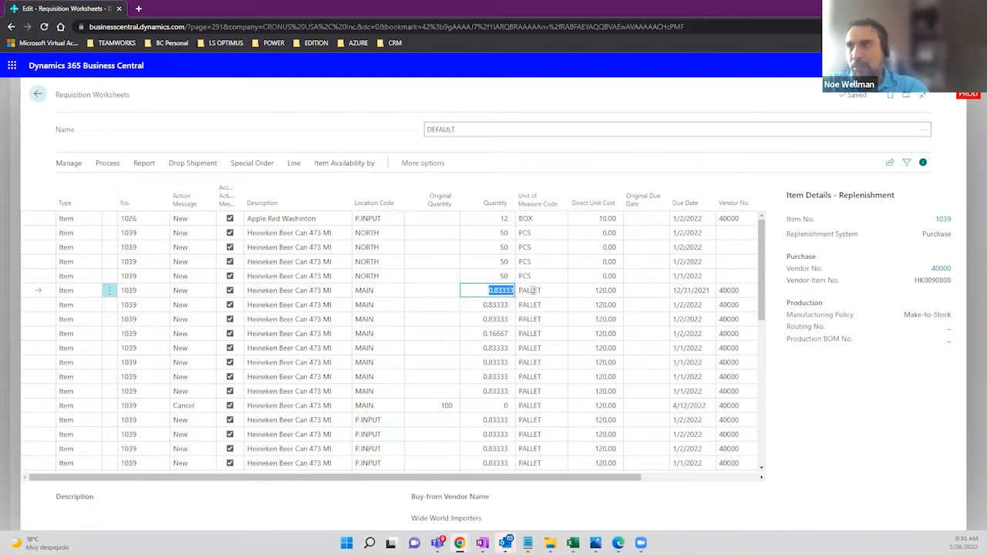
pyautogui.click(530, 290)
pyautogui.click(562, 290)
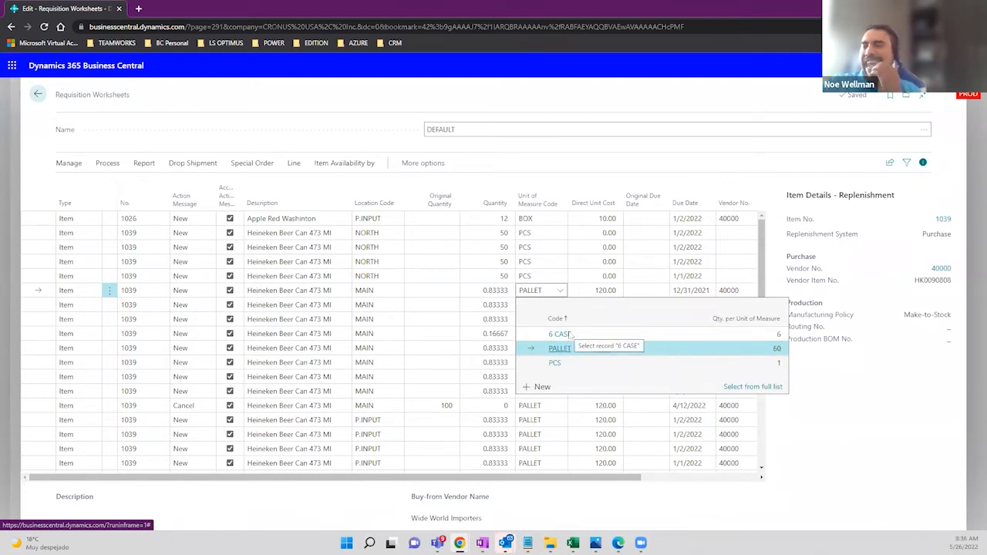
pyautogui.click(494, 289)
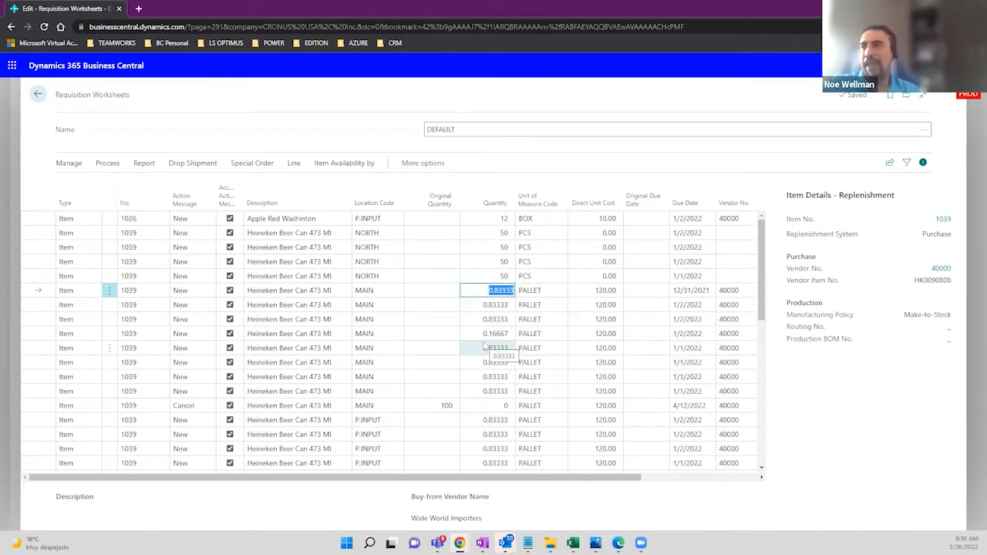
pyautogui.click(548, 290)
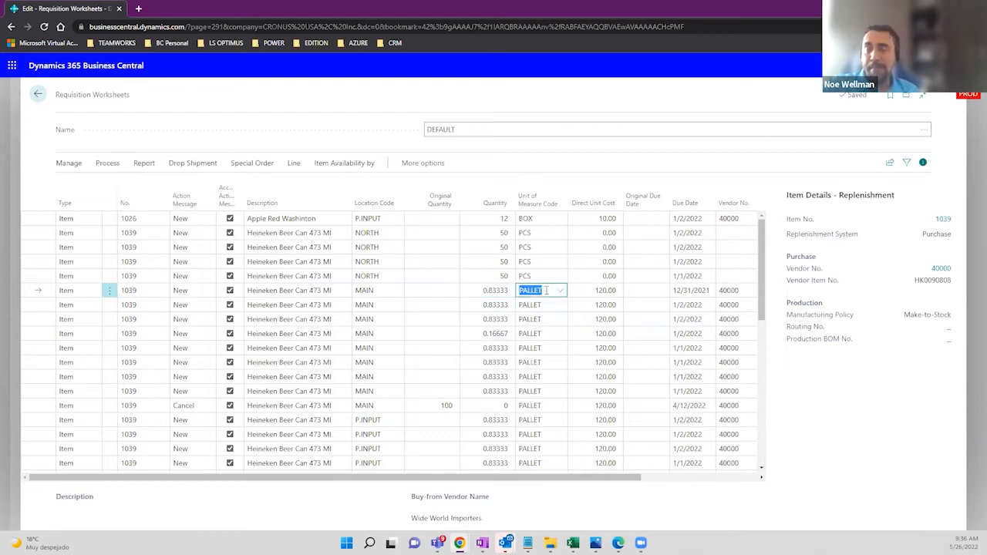
pyautogui.click(495, 291)
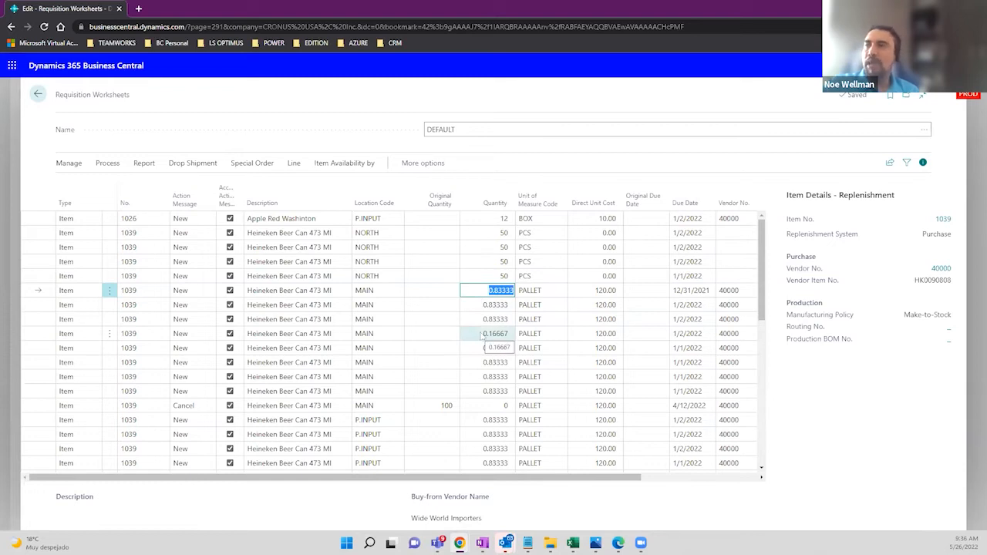
# Review the Direct Unit Cost, Unit of Measure Code and Due Date on the first MAIN planning lines for Heineken Beer Can 473 Ml
pyautogui.click(589, 290)
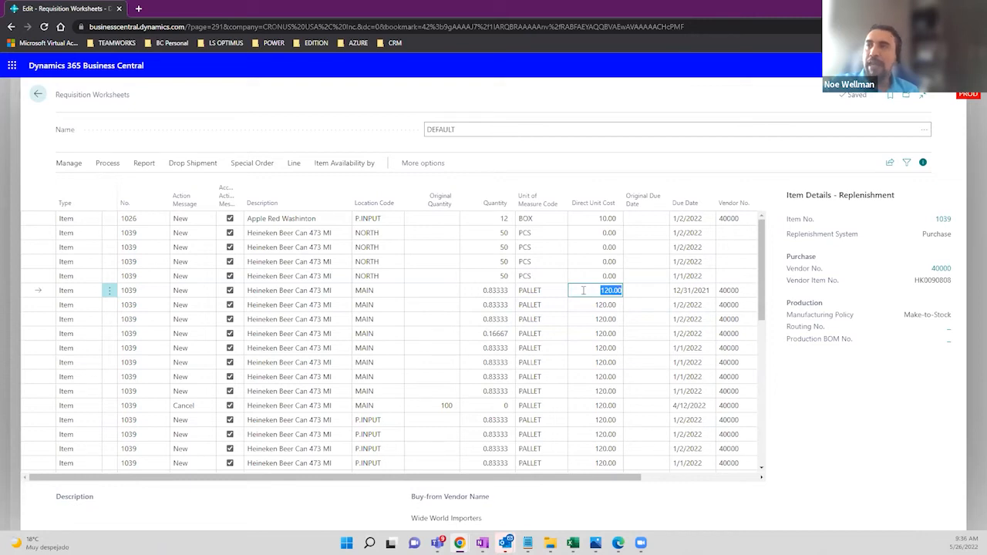
pyautogui.click(553, 291)
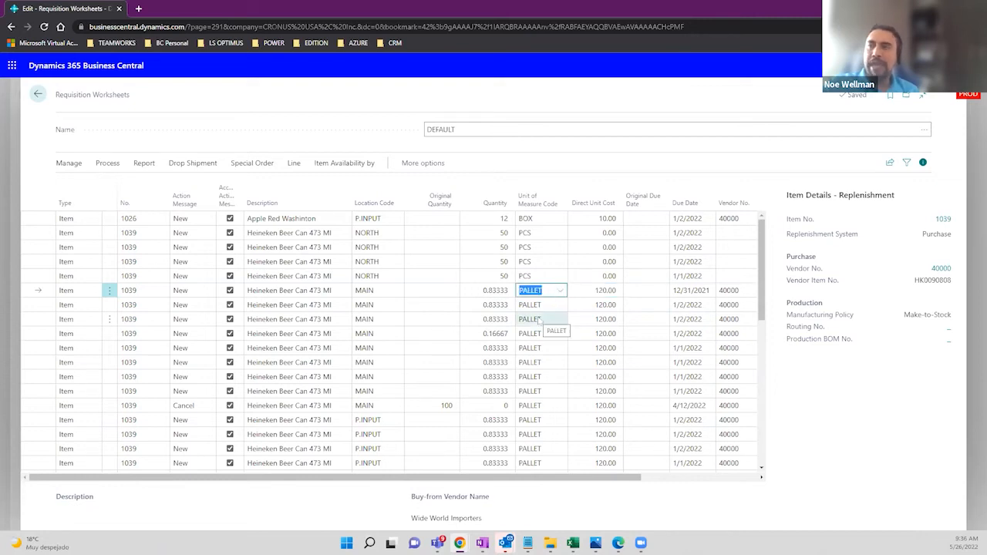
pyautogui.click(591, 290)
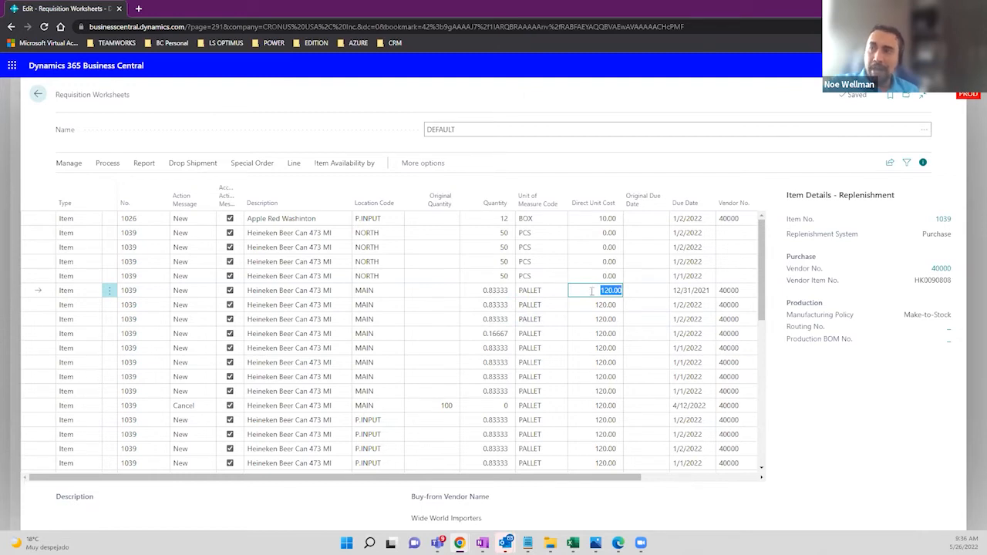
pyautogui.click(676, 292)
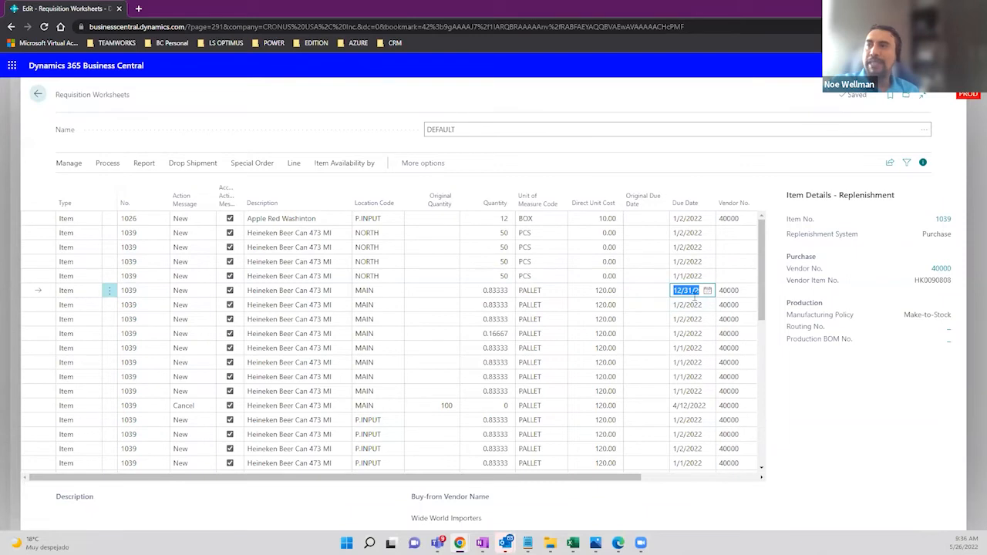
pyautogui.click(678, 319)
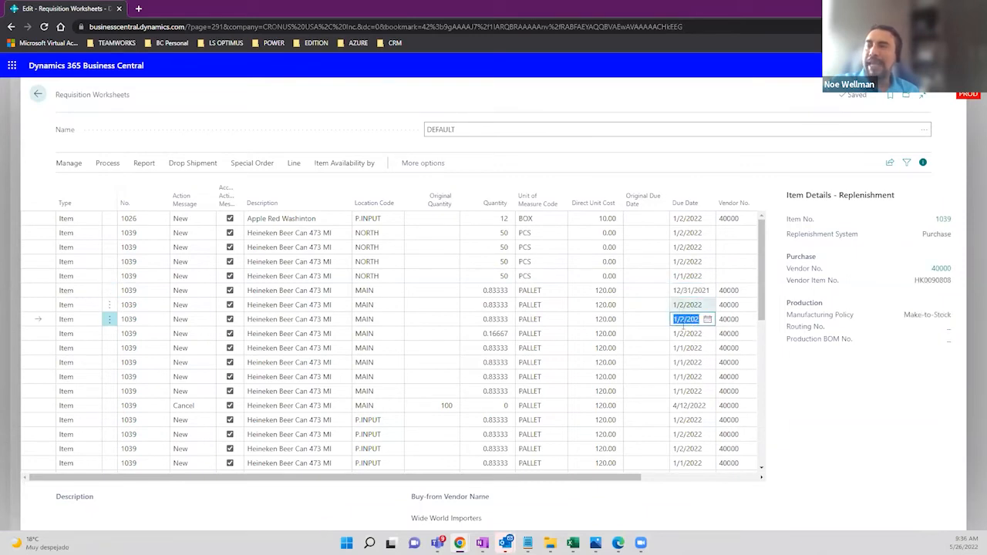
# Examine the MAIN Heineken line marked Cancel: its Due Date, Action Message options and Original Quantity against the Quantity of the New line above
pyautogui.scroll(-2, 689, 324)
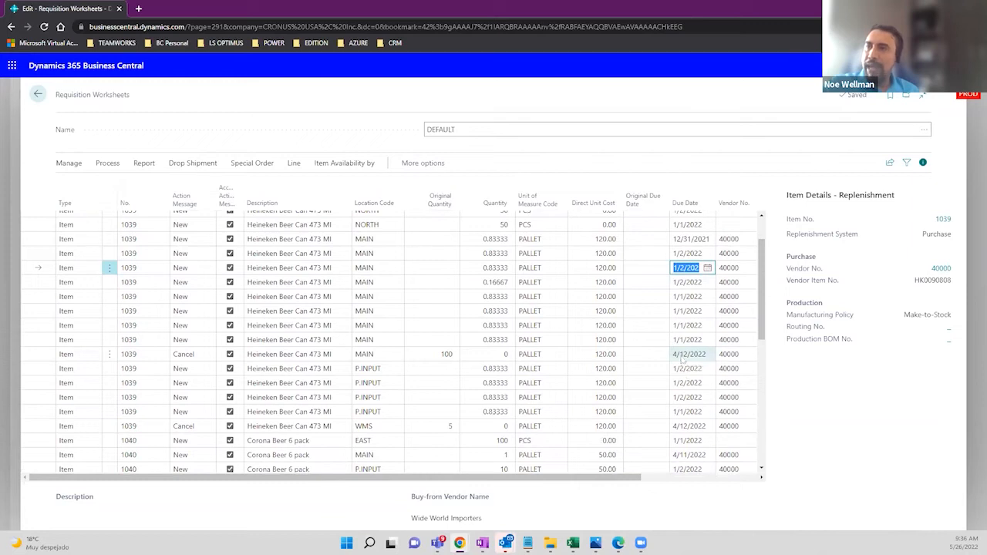
pyautogui.click(682, 357)
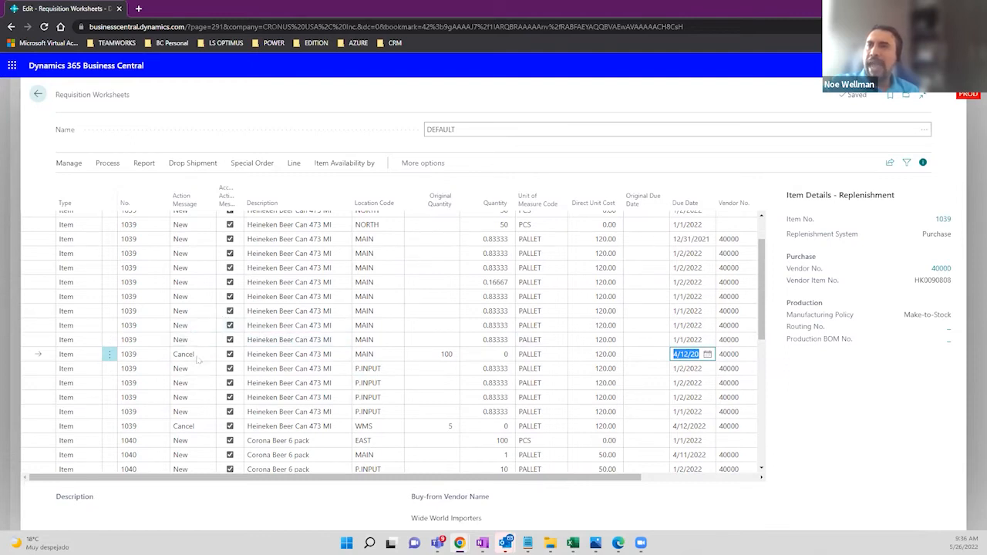
pyautogui.click(198, 358)
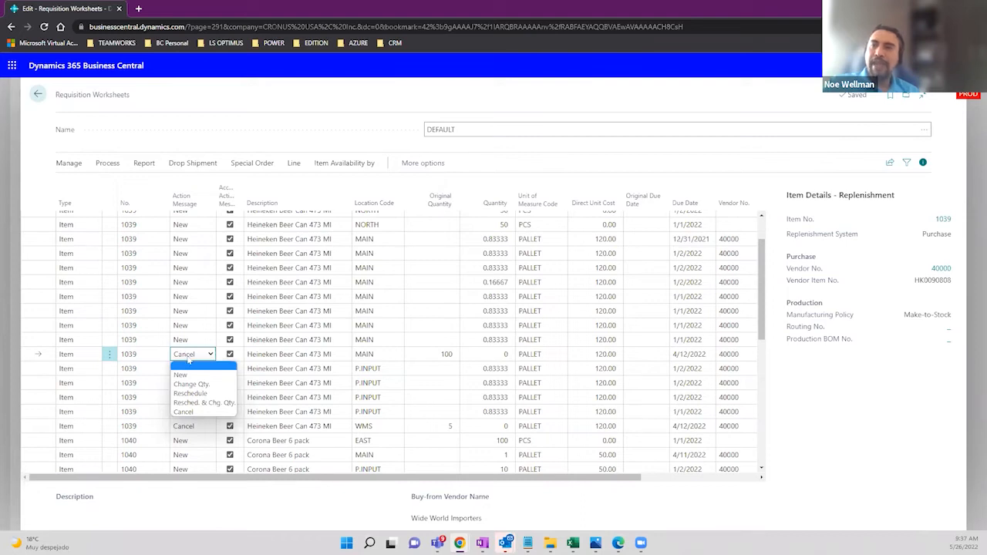
pyautogui.click(434, 359)
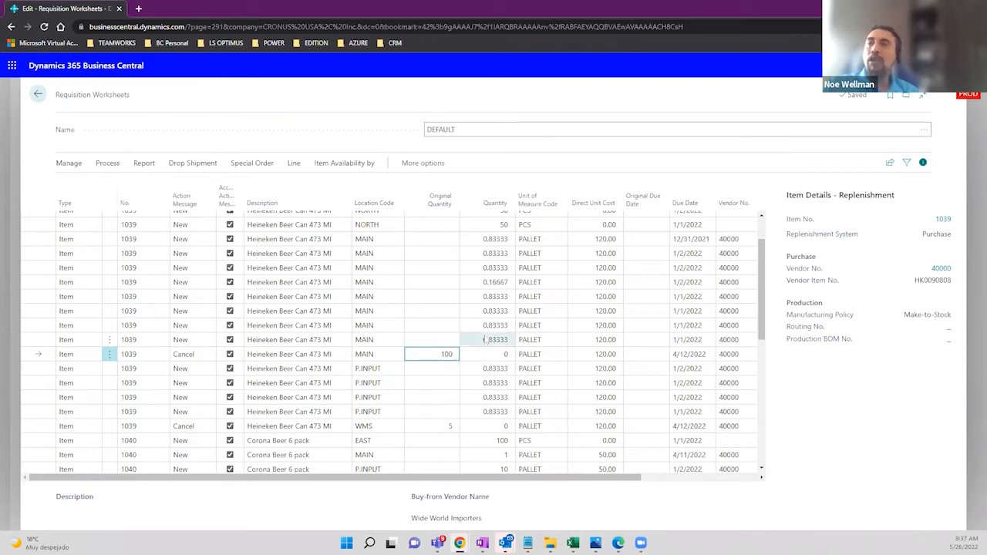
pyautogui.click(485, 339)
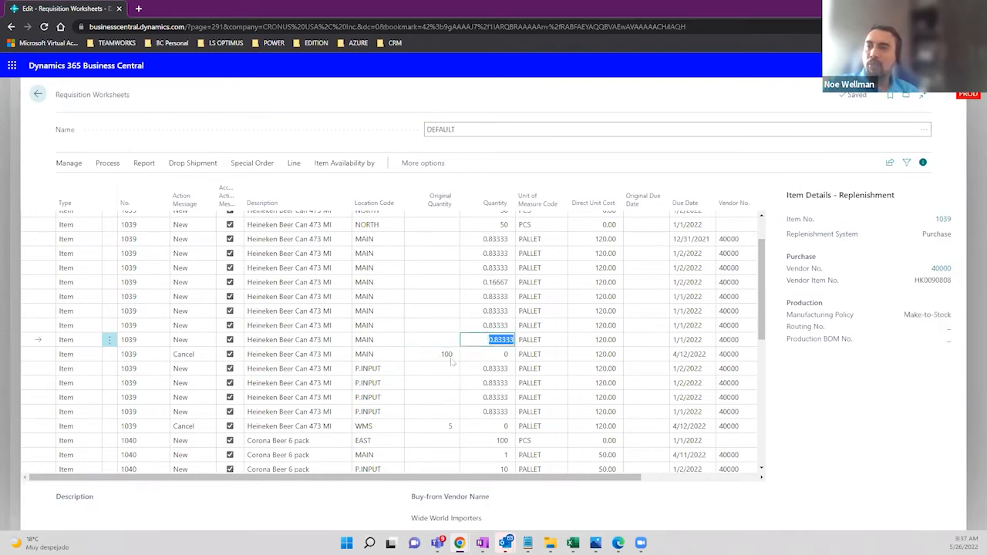
# Examine the vendor details of the item 1039 line due 12/31/2021, including its Item Vendor Catalog and vendor item number
pyautogui.moveTo(488, 478); pyautogui.dragTo(345, 475)
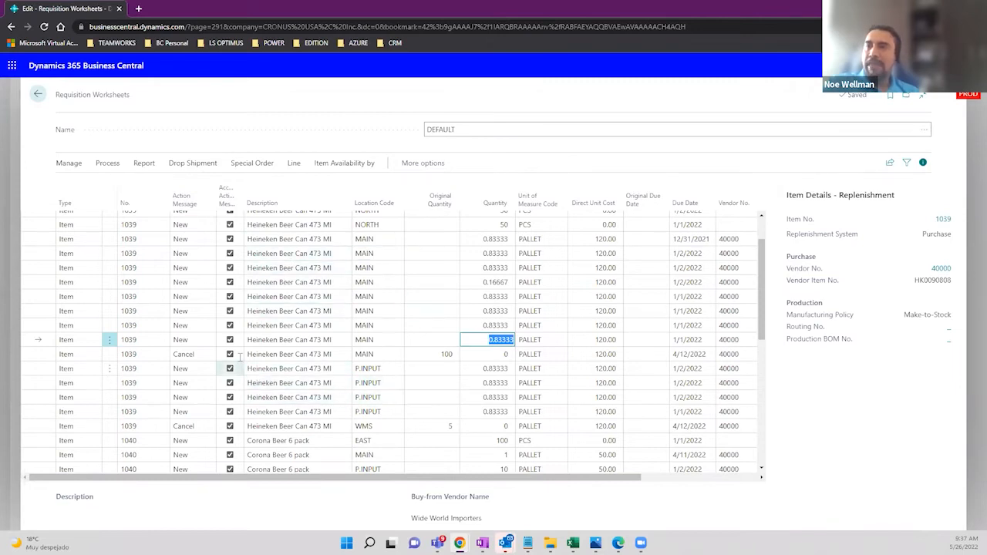
pyautogui.moveTo(389, 478); pyautogui.dragTo(560, 460)
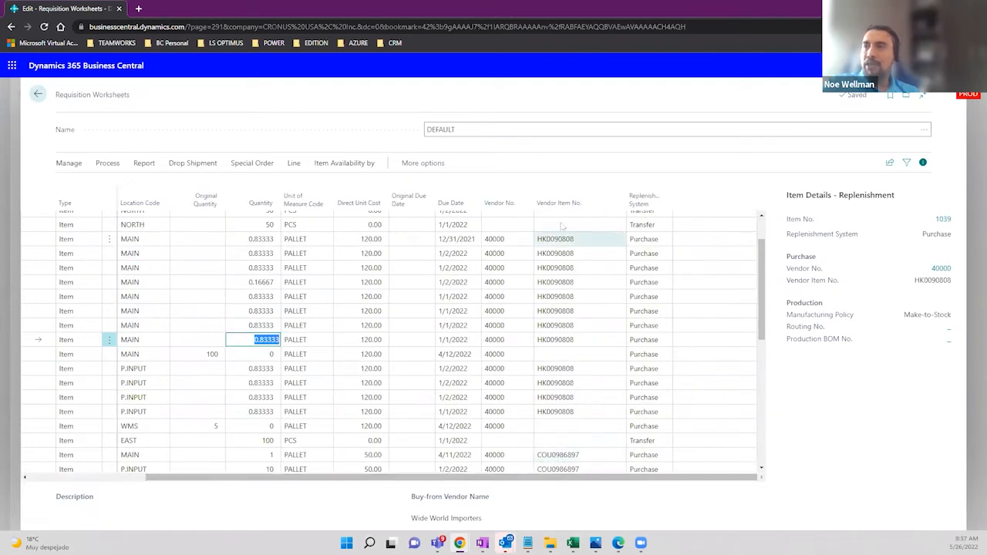
pyautogui.click(513, 239)
pyautogui.click(525, 239)
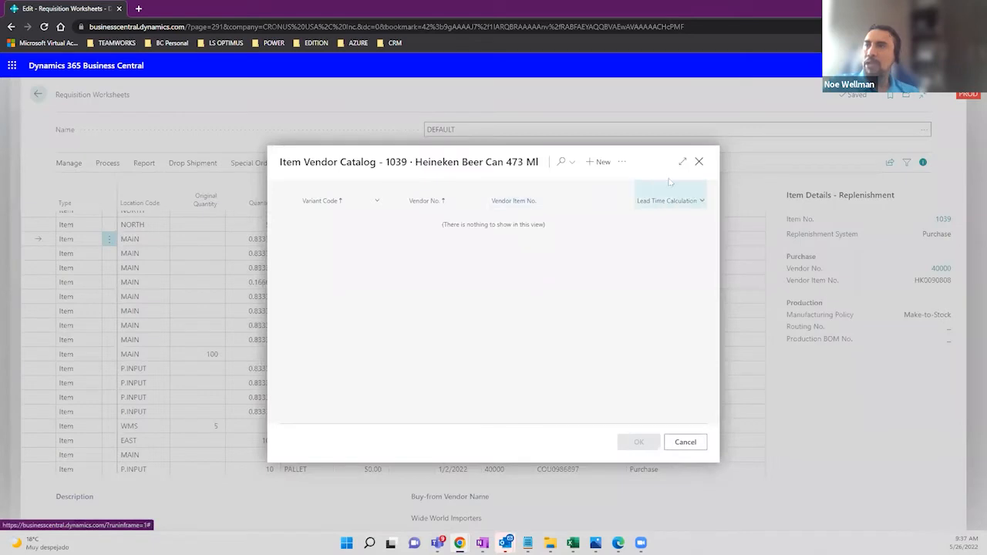
pyautogui.press('Escape')
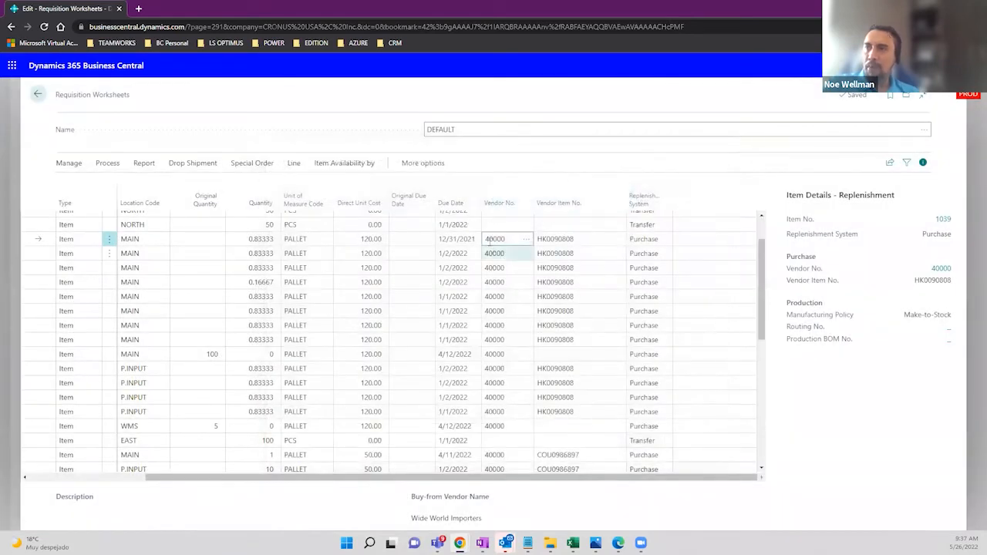
pyautogui.click(585, 239)
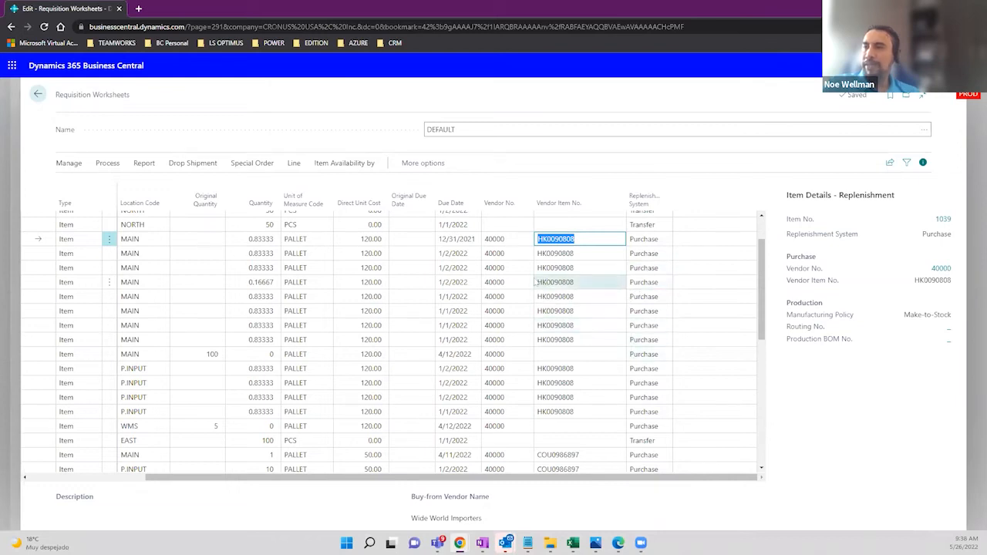
# Review the remaining worksheet lines, checking the replenishment system of item 1042's EAST and MAIN lines
pyautogui.scroll(-3, 534, 282)
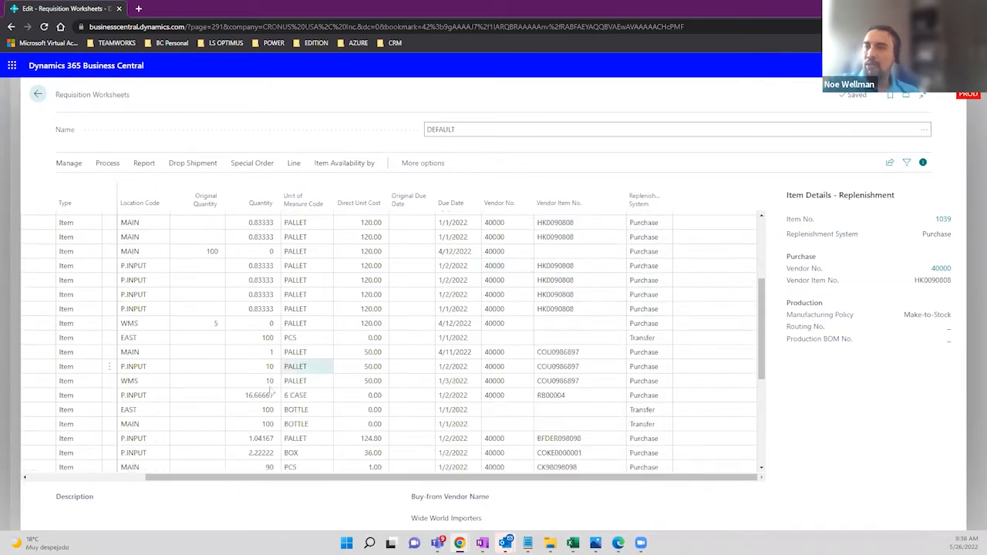
pyautogui.click(648, 409)
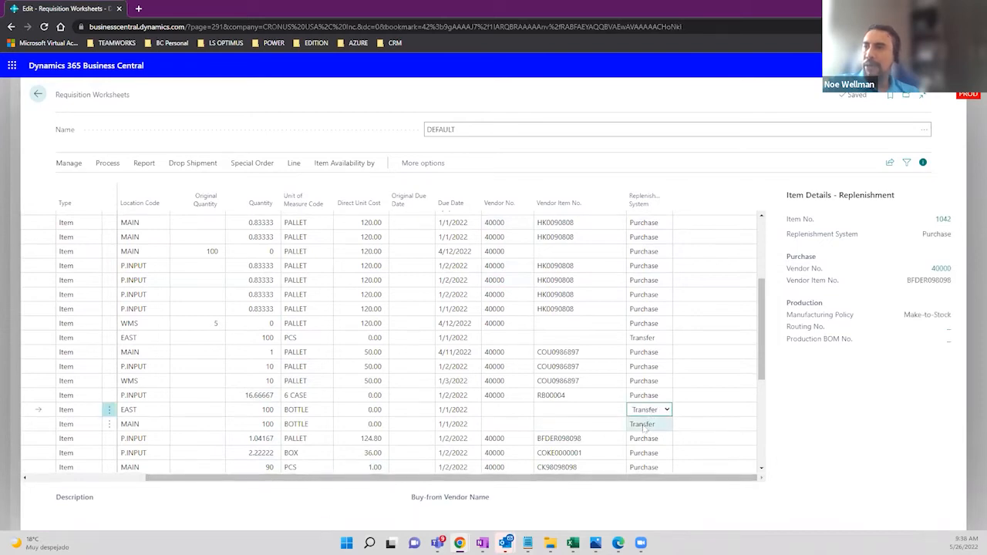
pyautogui.click(644, 425)
pyautogui.moveTo(397, 483); pyautogui.dragTo(232, 500)
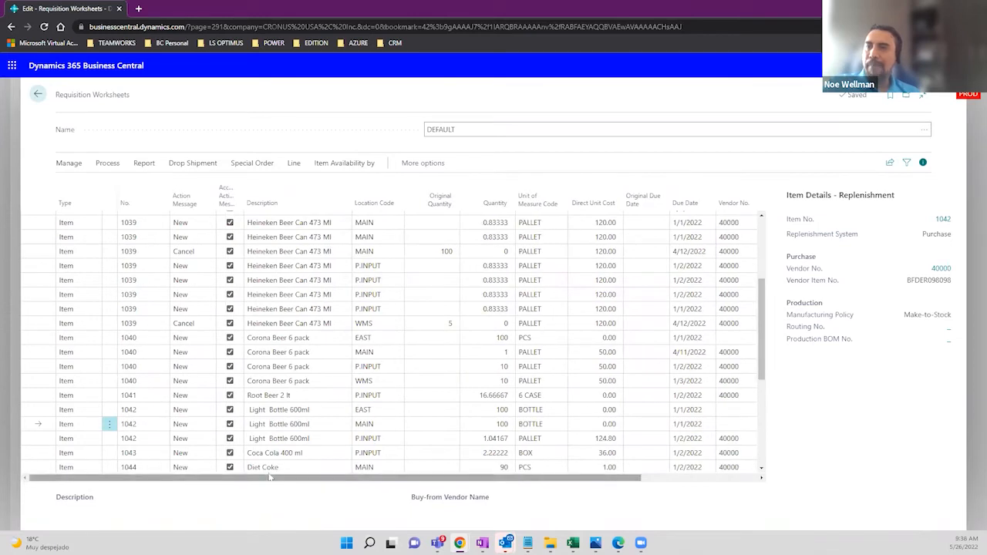
pyautogui.scroll(-2, 378, 394)
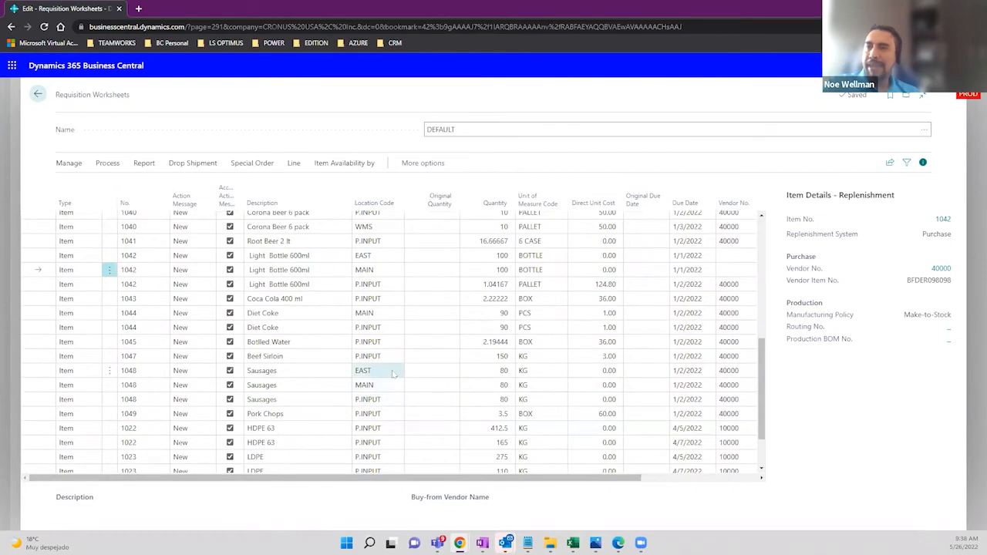
pyautogui.scroll(-3, 393, 374)
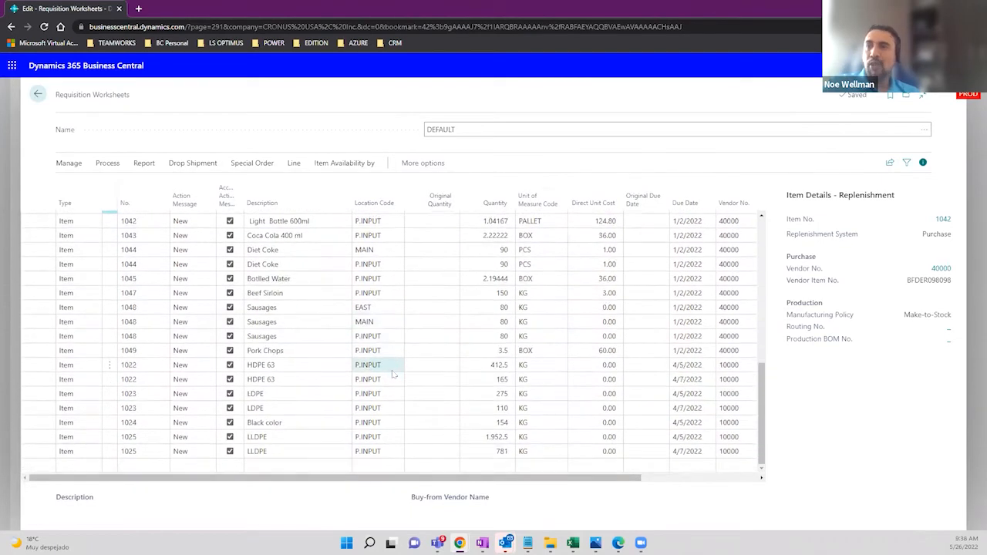
pyautogui.scroll(4, 393, 374)
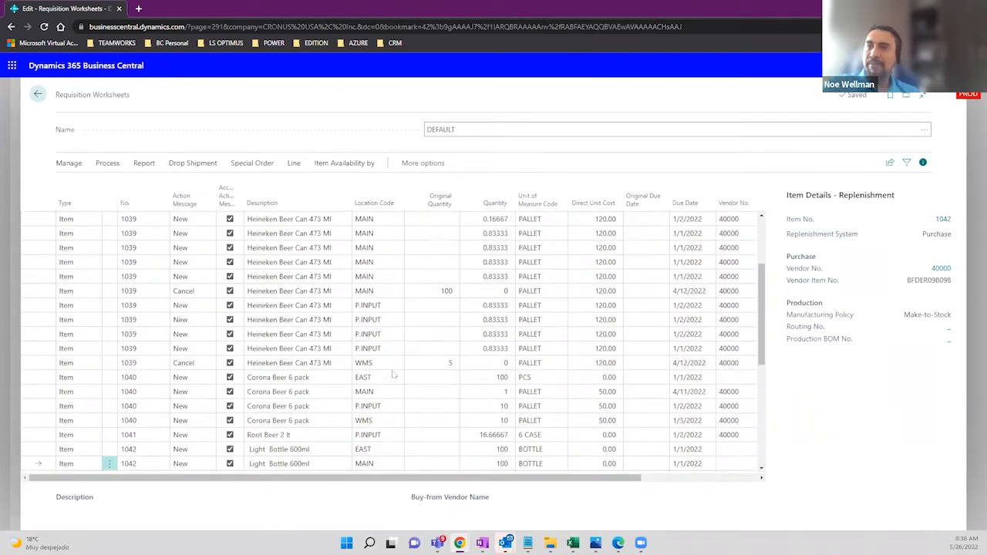
pyautogui.scroll(2, 393, 374)
pyautogui.scroll(2, 310, 281)
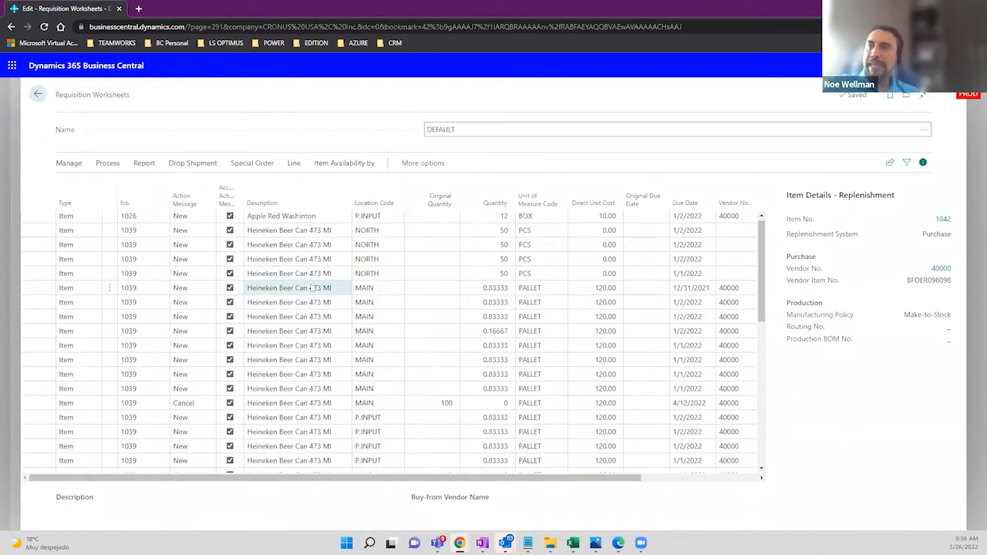
# Filter the worksheet lines to the description Heineken Beer Can 473 Ml
pyautogui.click(318, 234)
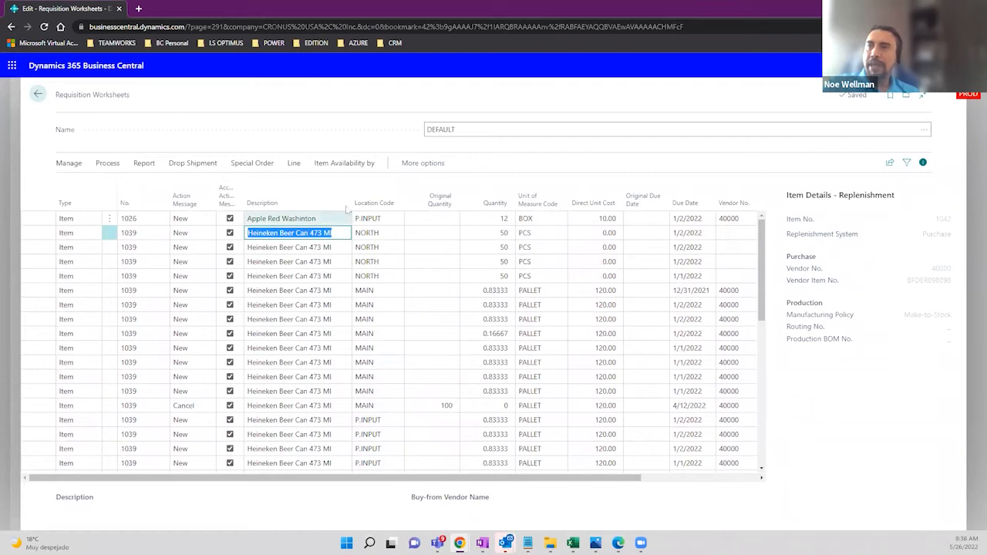
pyautogui.click(346, 202)
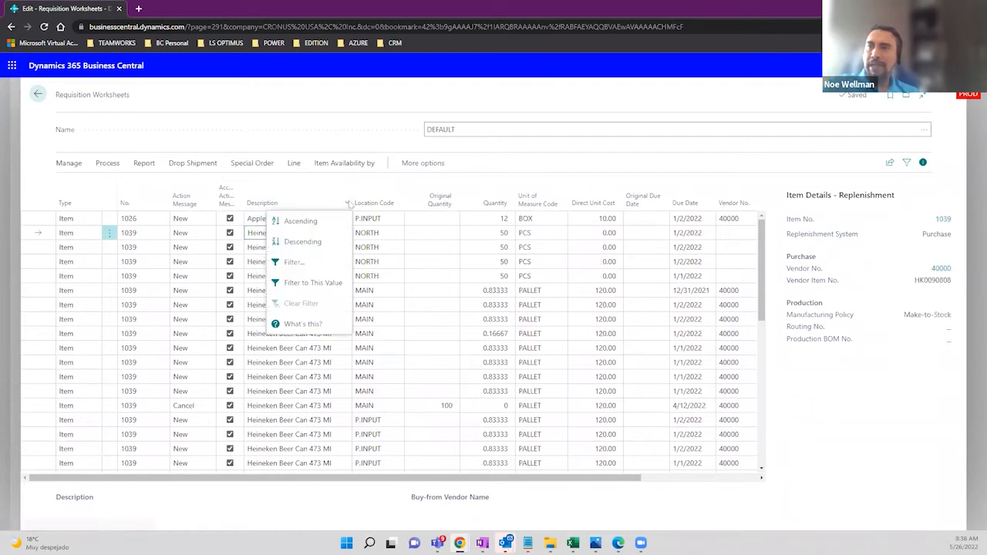
pyautogui.click(307, 284)
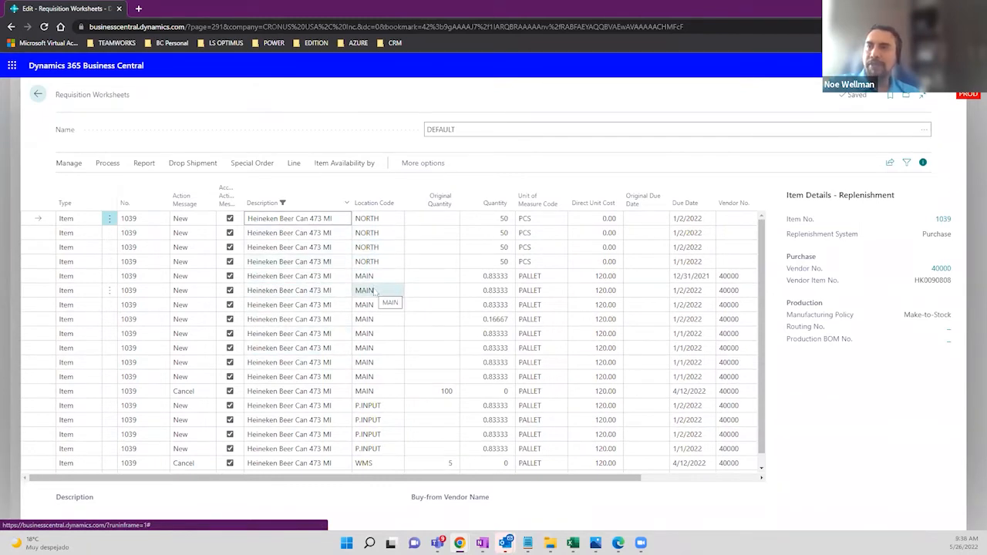
# Check the location, replenishment system and quantity of the four NORTH lines for Heineken Beer Can 473 Ml
pyautogui.click(380, 221)
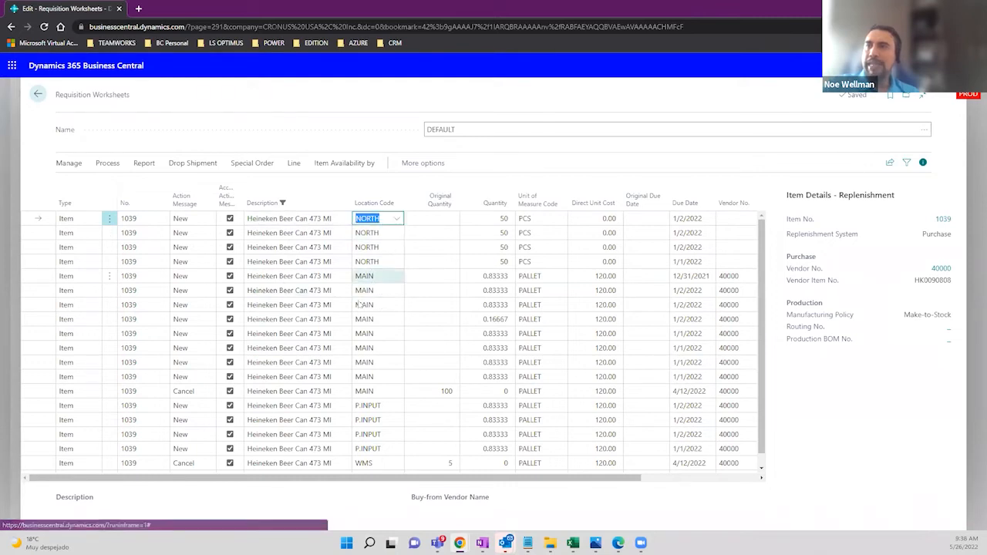
pyautogui.moveTo(364, 478); pyautogui.dragTo(496, 459)
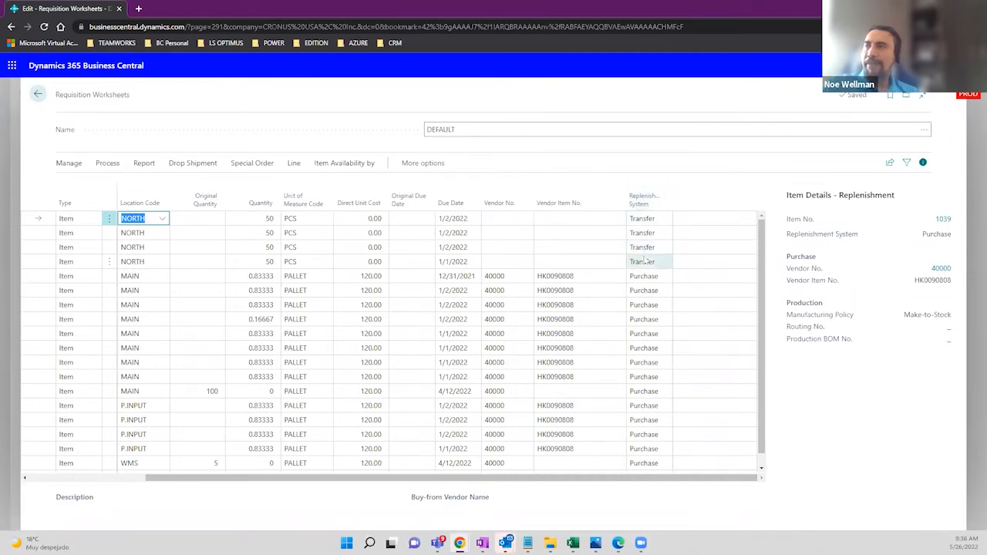
pyautogui.click(254, 218)
pyautogui.click(255, 233)
pyautogui.click(250, 247)
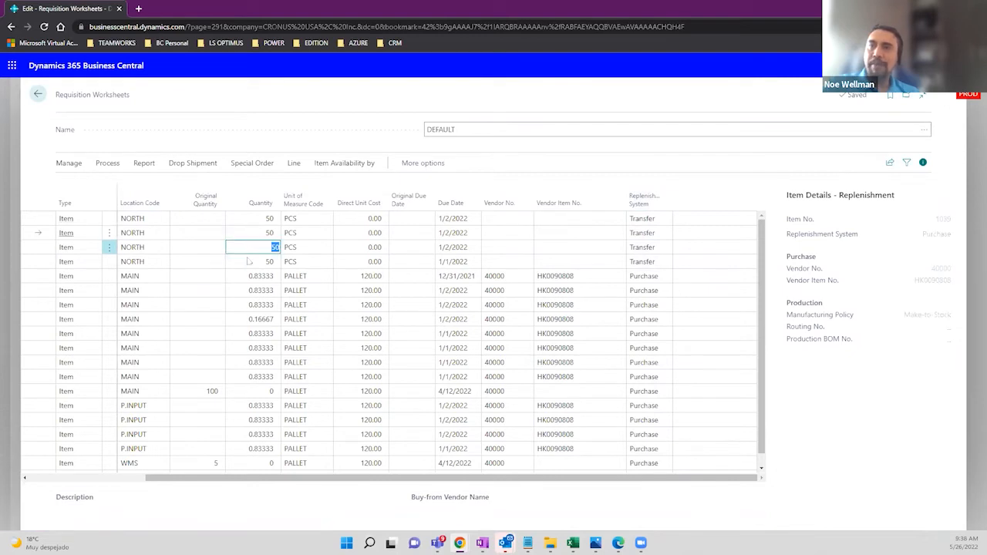
pyautogui.click(246, 264)
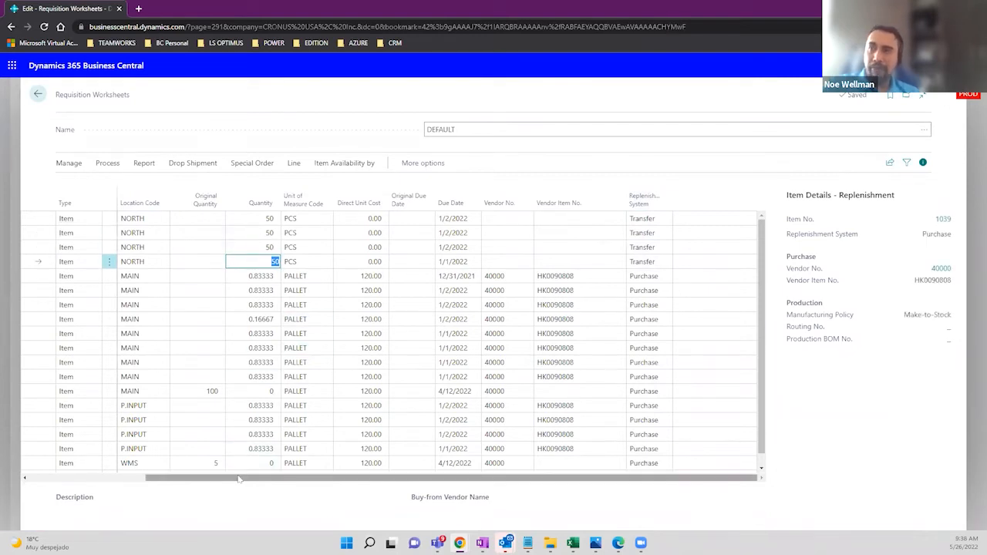
pyautogui.moveTo(239, 481); pyautogui.dragTo(123, 482)
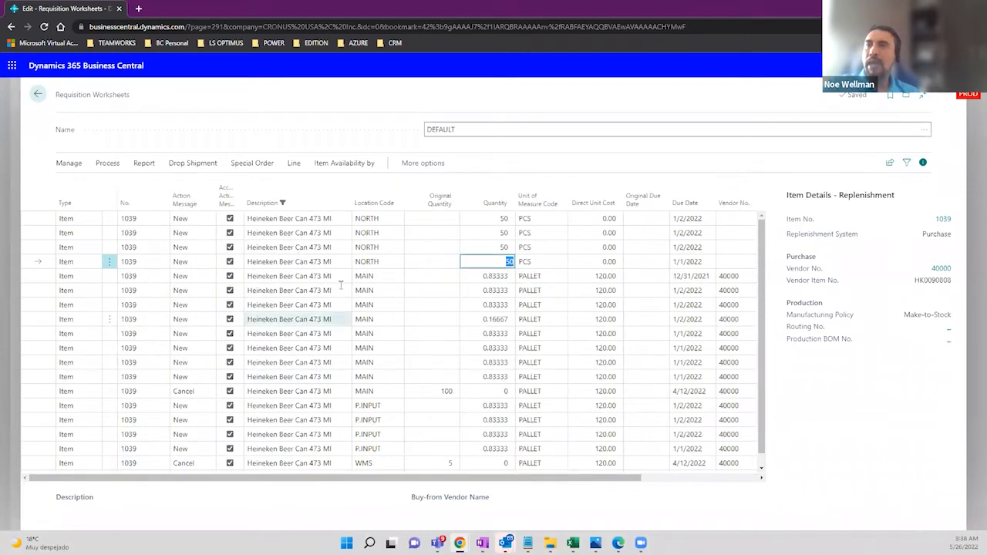
# View the action message options available for the first NORTH line without changing the selection
pyautogui.click(368, 219)
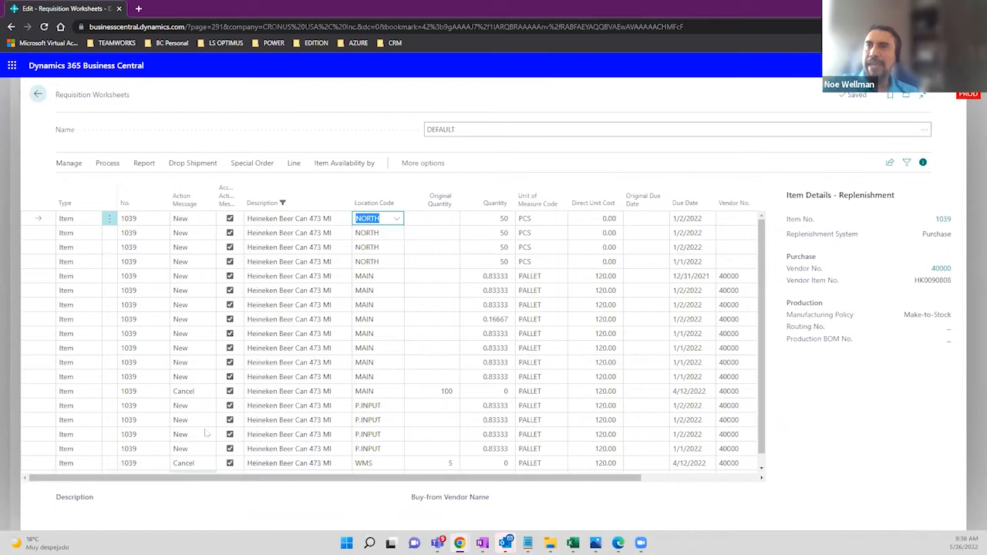
pyautogui.click(197, 220)
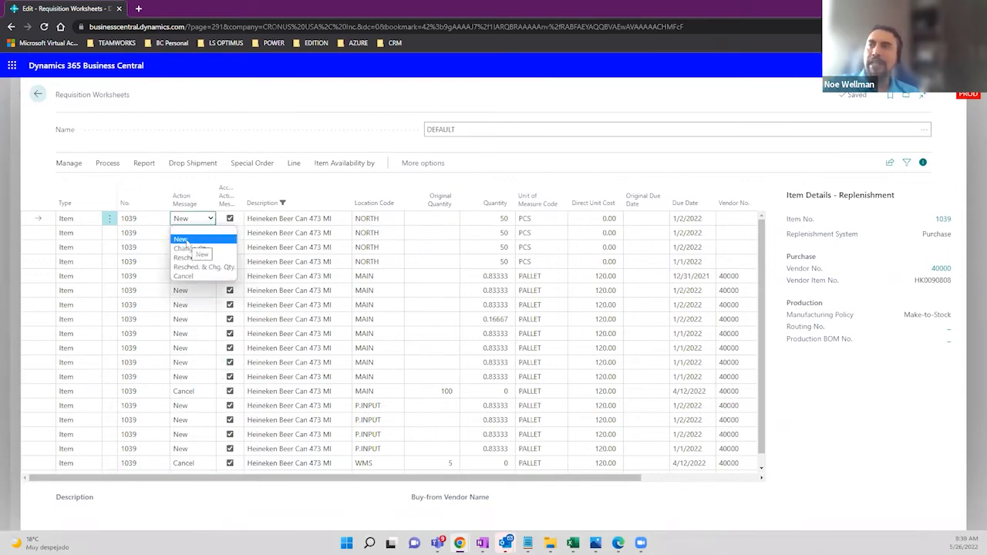
pyautogui.click(266, 106)
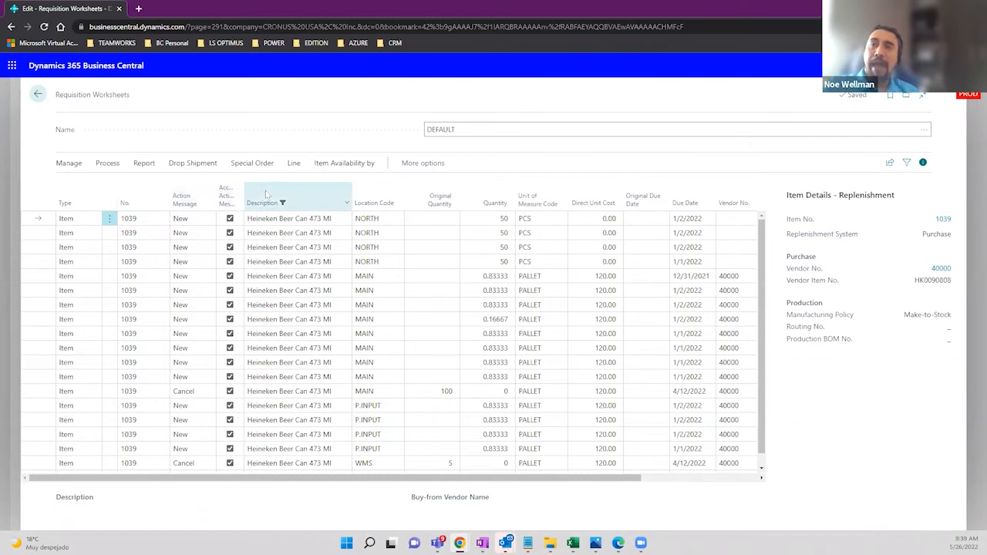
# Widen the Accept Action Message column so its full heading fits
pyautogui.moveTo(244, 193); pyautogui.dragTo(266, 190)
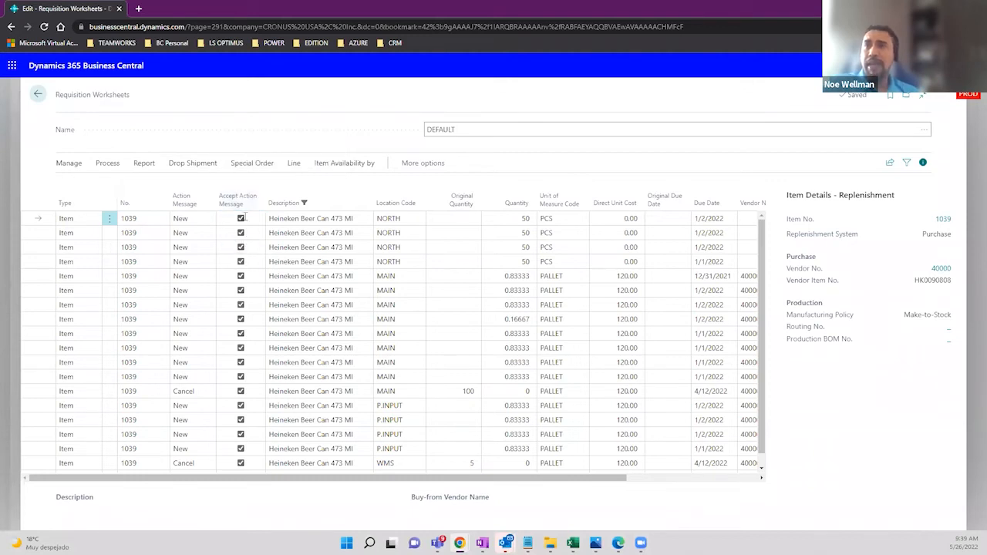
pyautogui.click(404, 264)
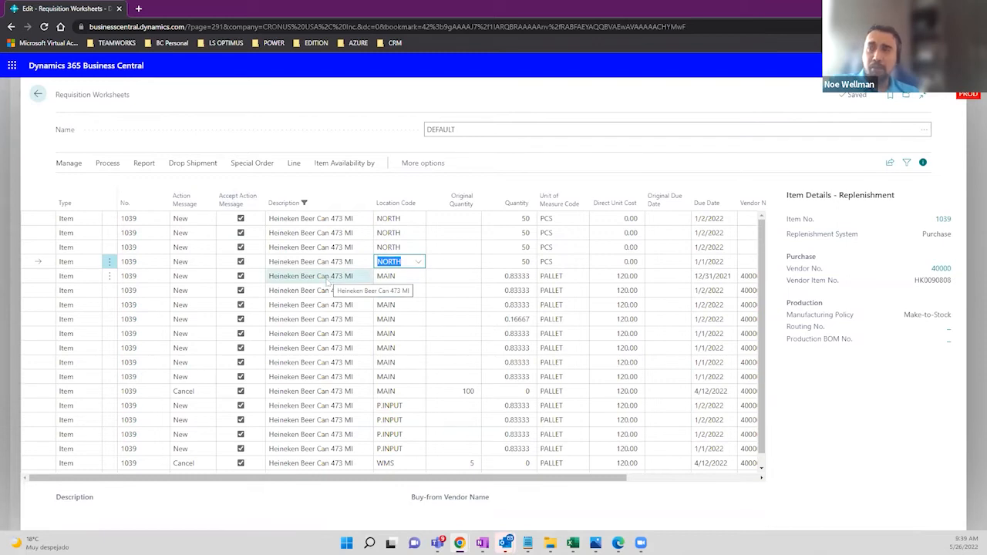
pyautogui.click(243, 220)
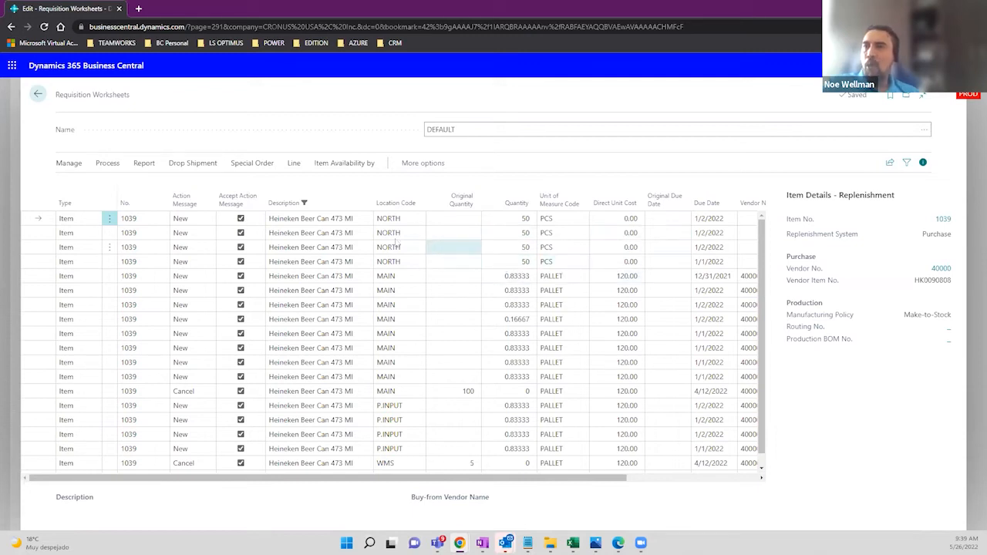
# Check the NORTH quantities and clear action message acceptance for the NORTH line due 1/1/2022
pyautogui.click(506, 237)
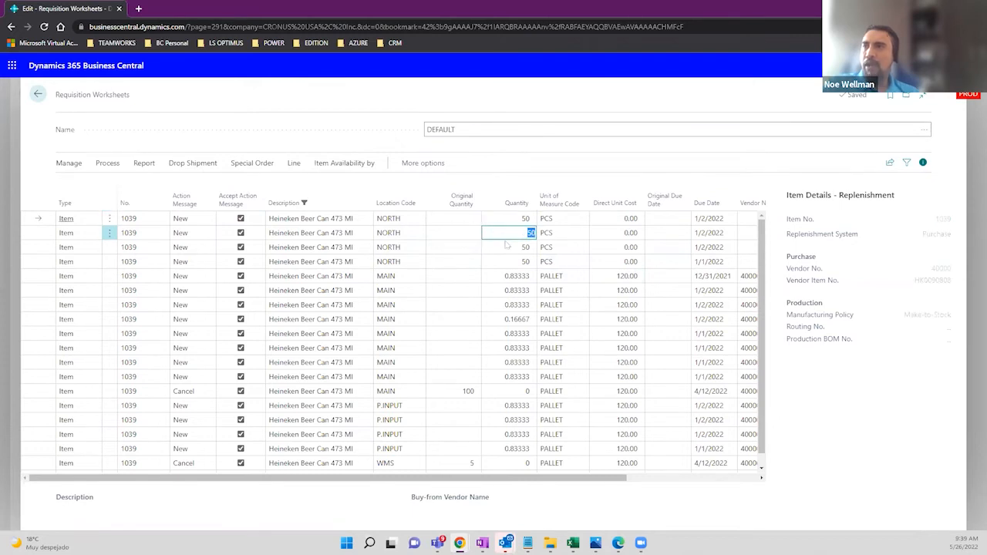
pyautogui.click(506, 247)
pyautogui.click(499, 261)
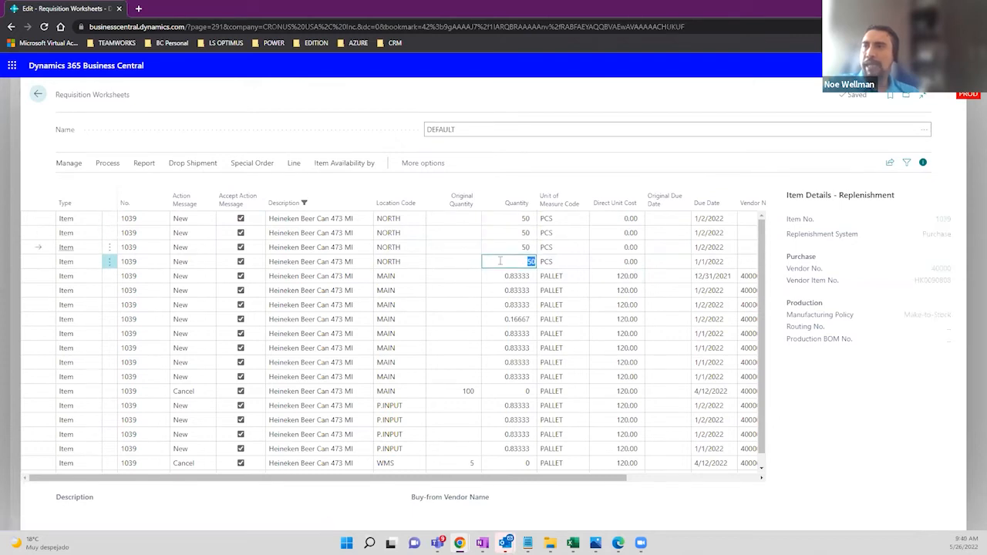
pyautogui.click(240, 261)
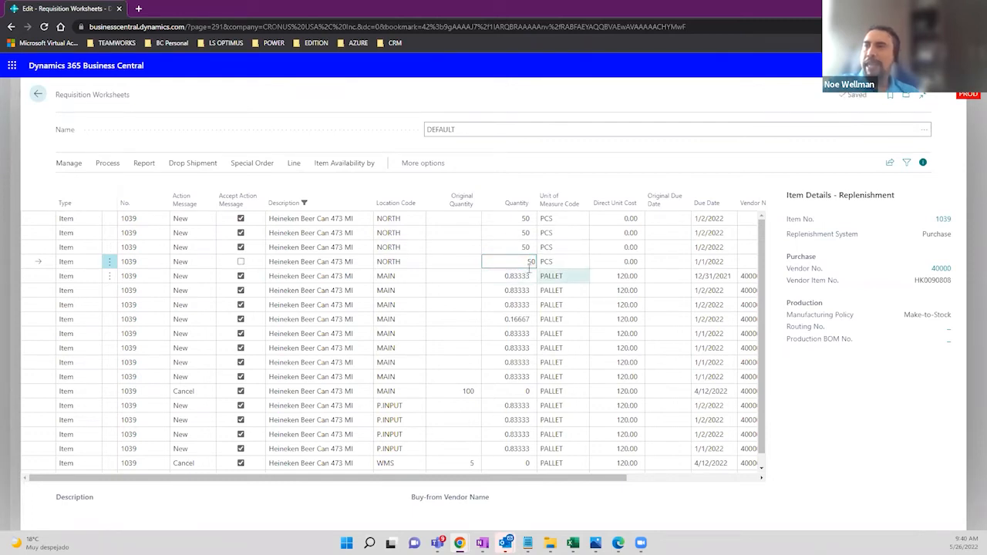
pyautogui.click(701, 261)
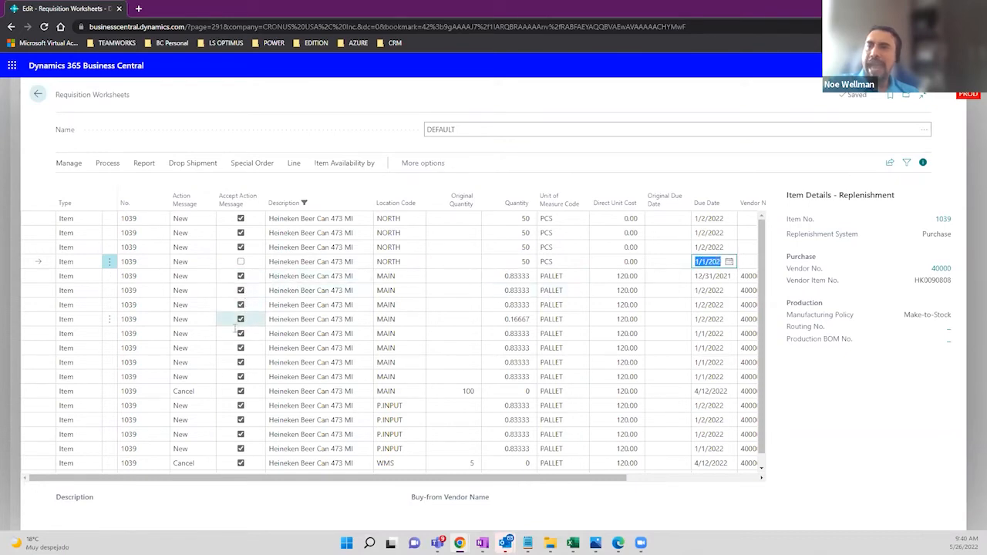
# Clear action message acceptance for the first and last P.INPUT lines and the last New line at MAIN
pyautogui.scroll(-1, 235, 328)
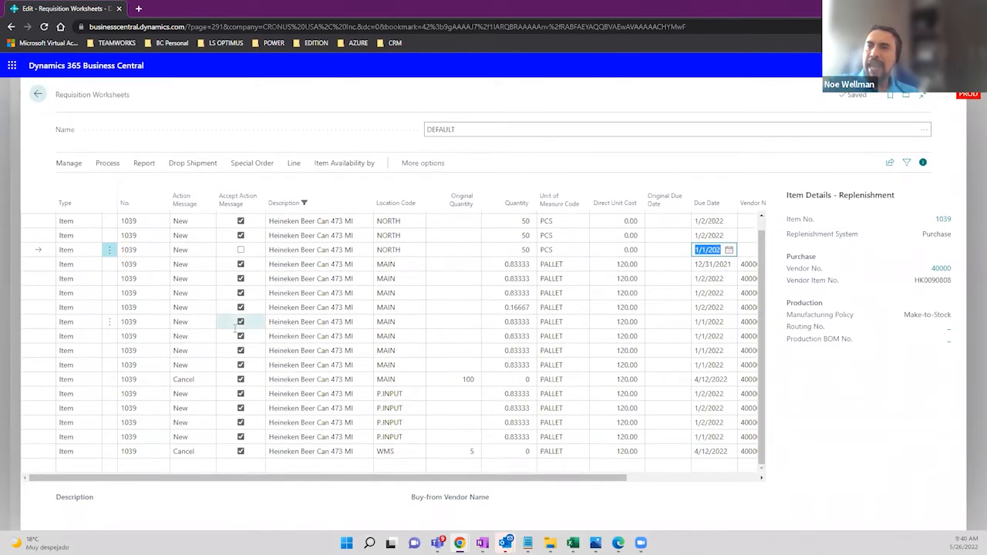
pyautogui.click(241, 436)
pyautogui.click(240, 394)
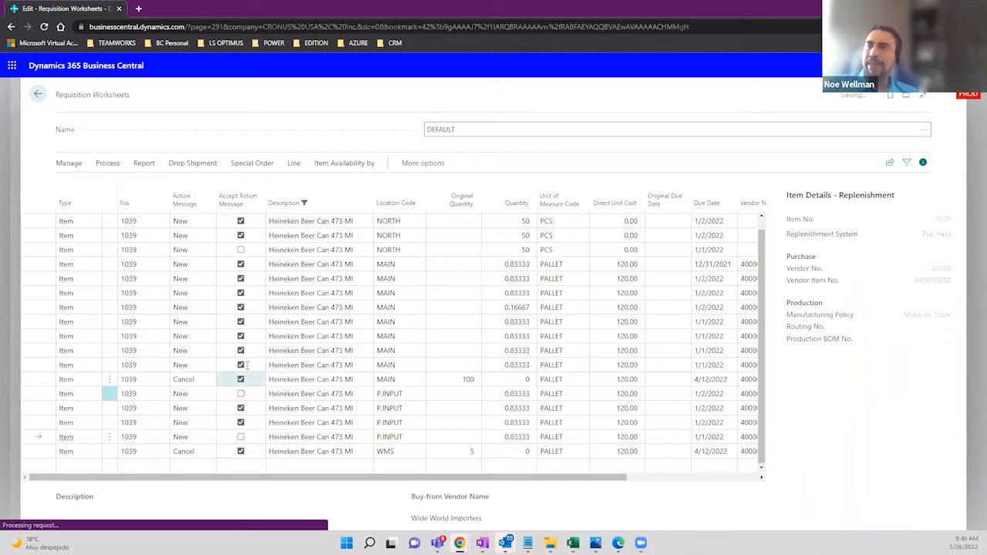
pyautogui.click(242, 364)
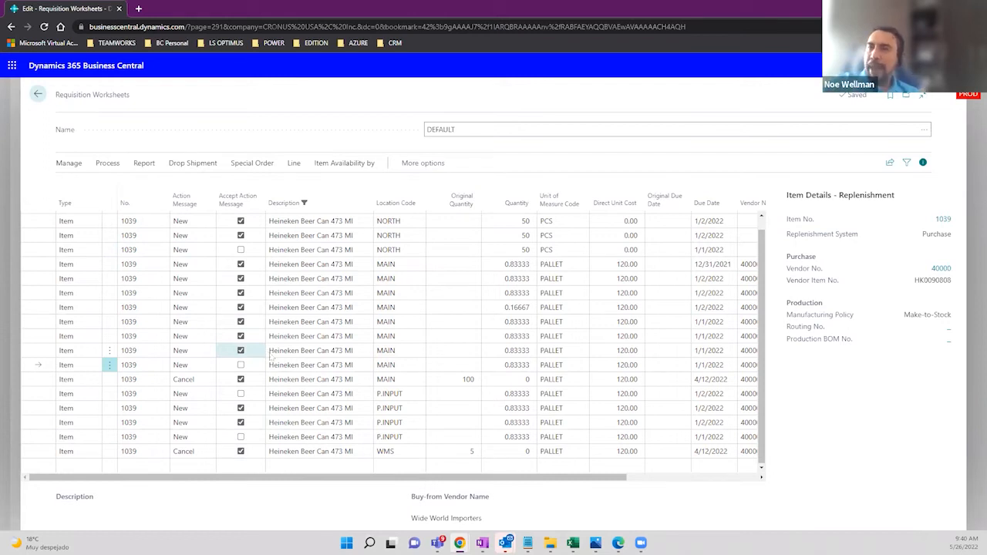
# Open Calculate Plan for the DEFAULT requisition worksheet and review its options and filters
pyautogui.click(316, 293)
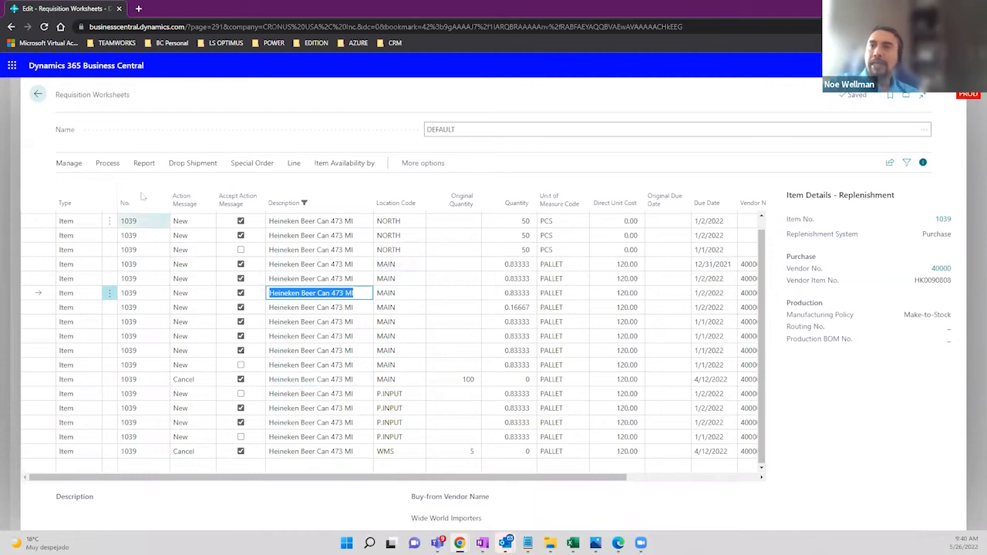
pyautogui.click(108, 163)
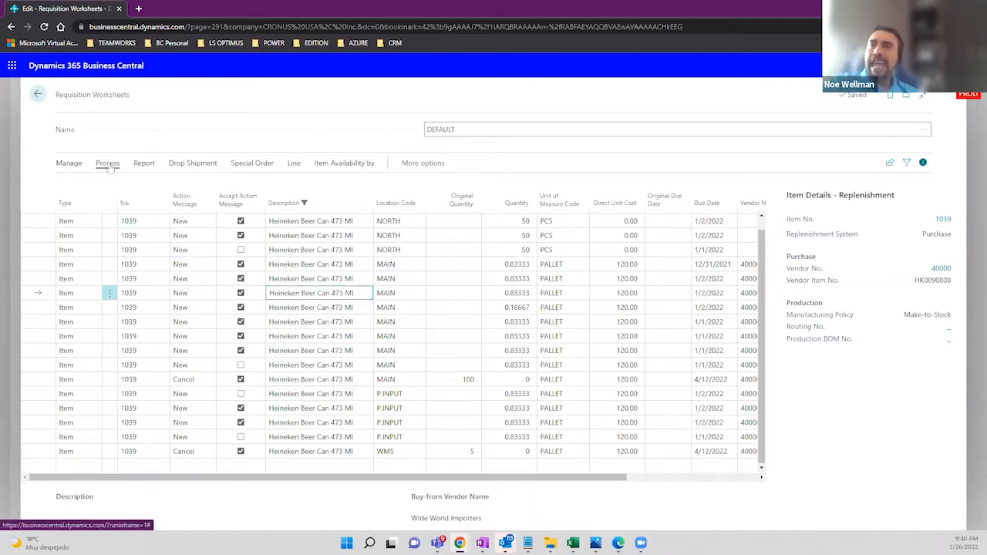
pyautogui.click(98, 185)
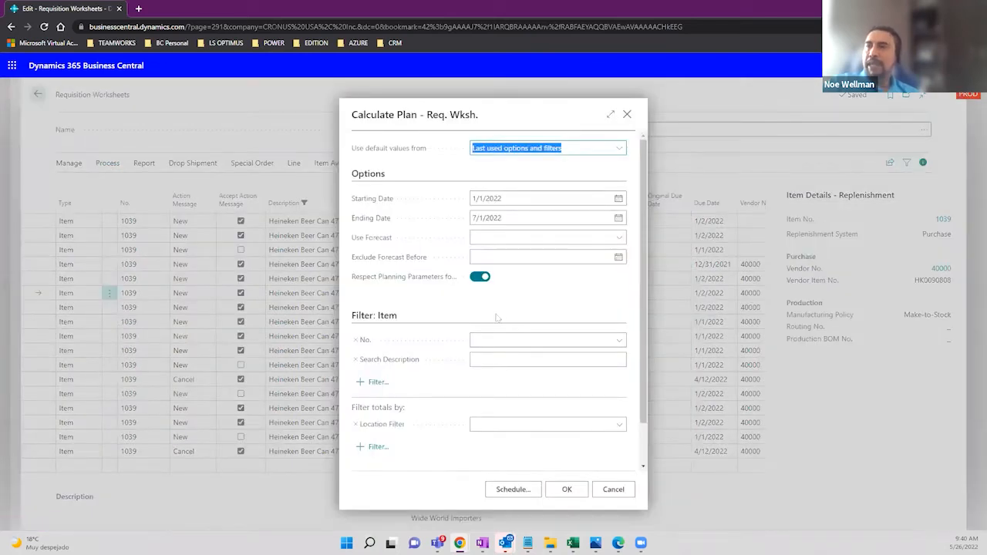
pyautogui.scroll(-1, 497, 314)
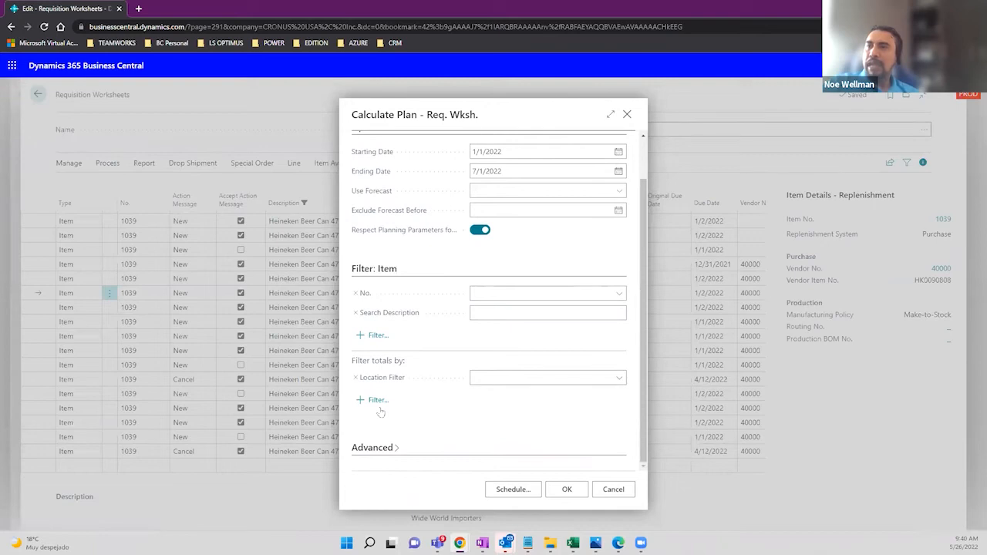
# Add an Item Category Code filter to the item filters of the plan calculation
pyautogui.click(378, 336)
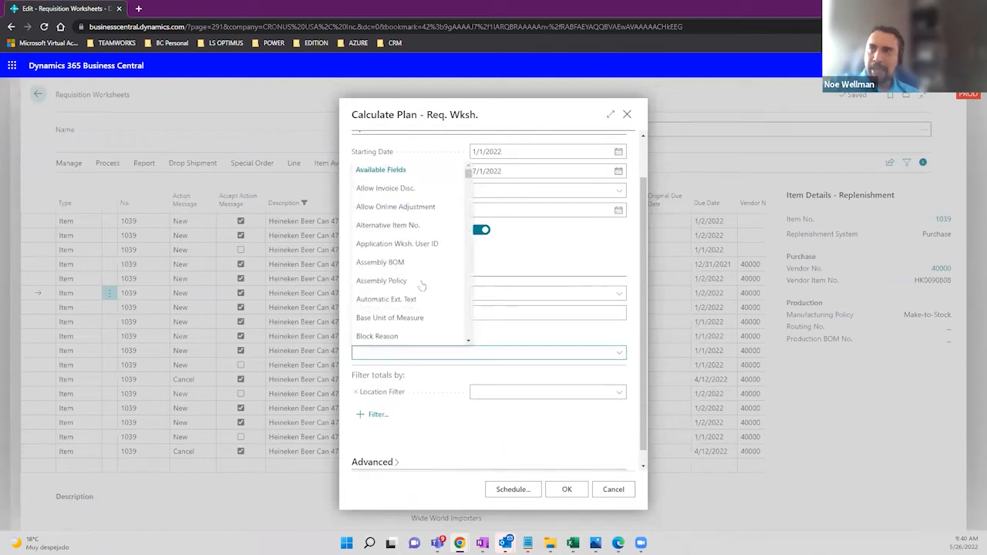
pyautogui.scroll(-1, 421, 277)
pyautogui.scroll(-3, 421, 276)
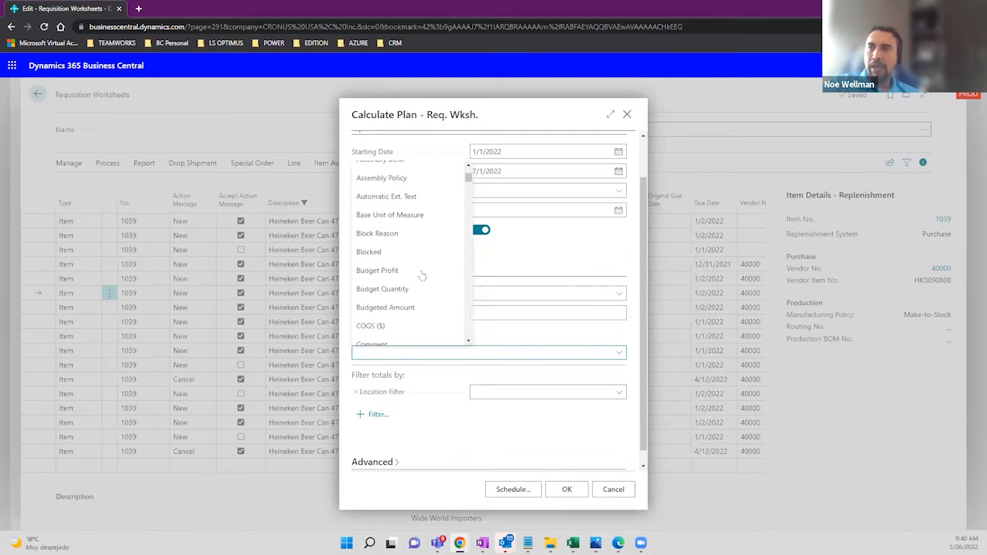
pyautogui.scroll(-1, 422, 276)
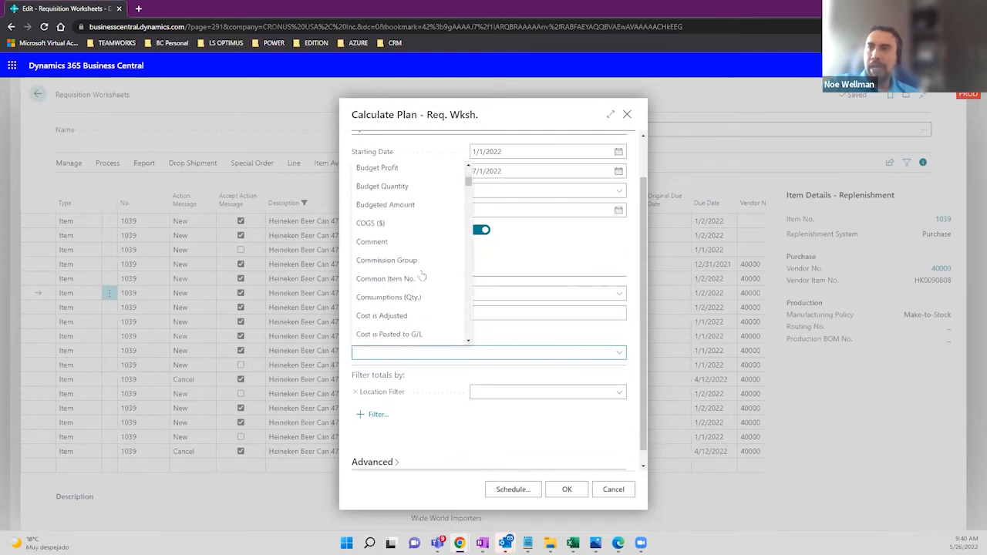
pyautogui.scroll(-1, 422, 276)
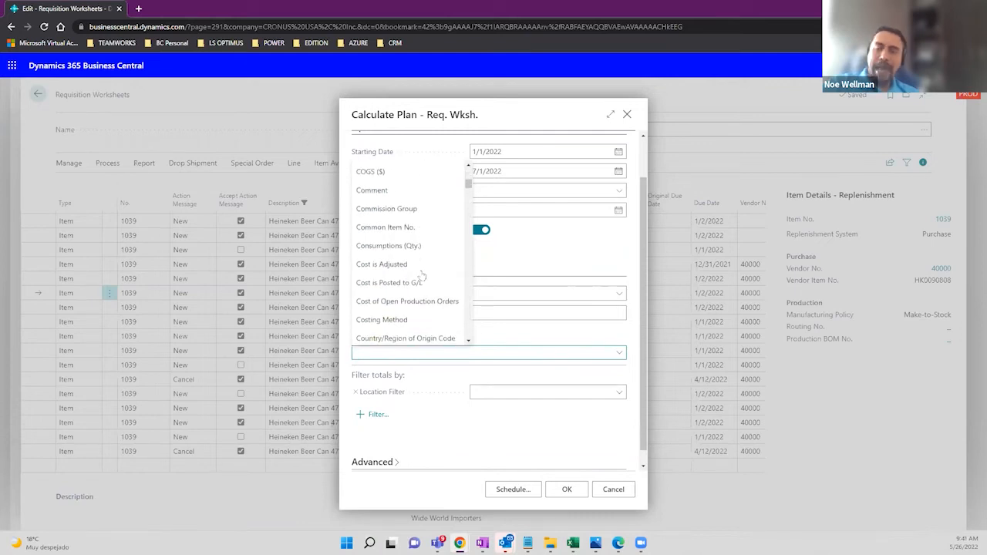
pyautogui.write('Co')
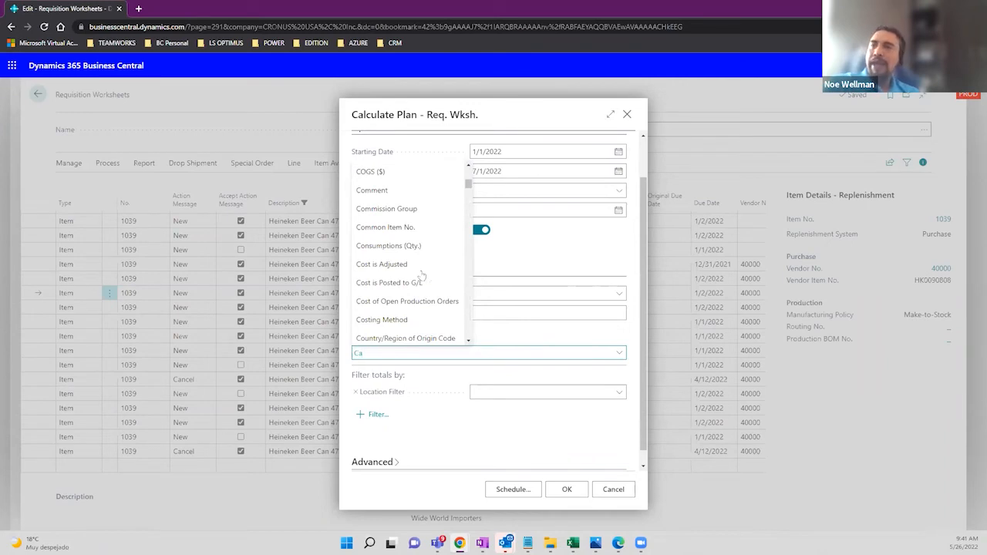
pyautogui.scroll(-1, 421, 275)
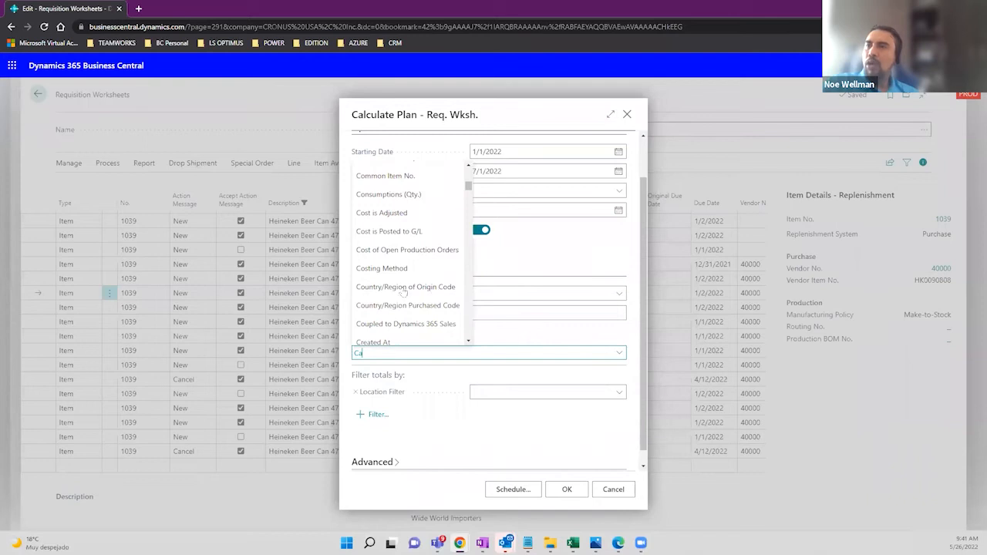
pyautogui.scroll(-2, 426, 288)
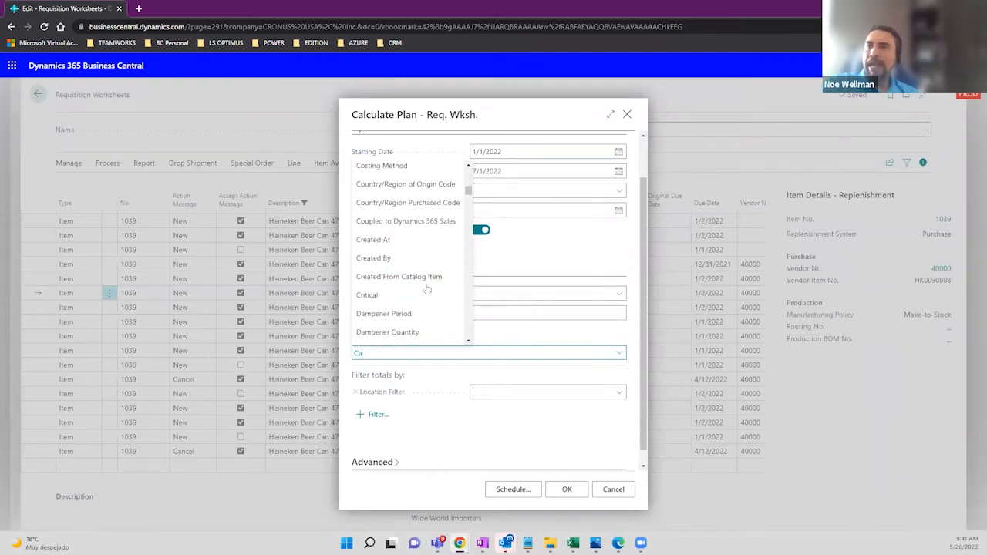
pyautogui.scroll(-1, 429, 284)
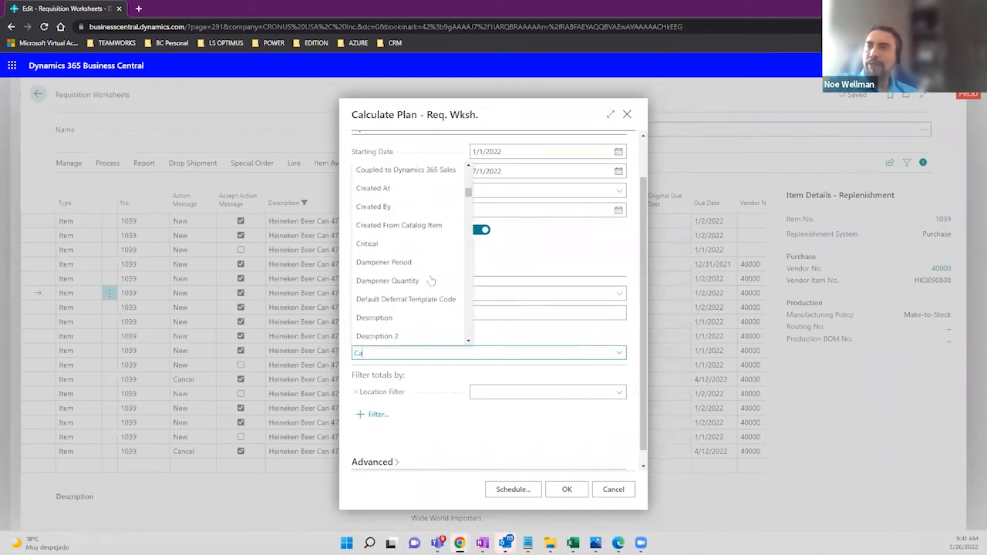
pyautogui.scroll(-1, 431, 281)
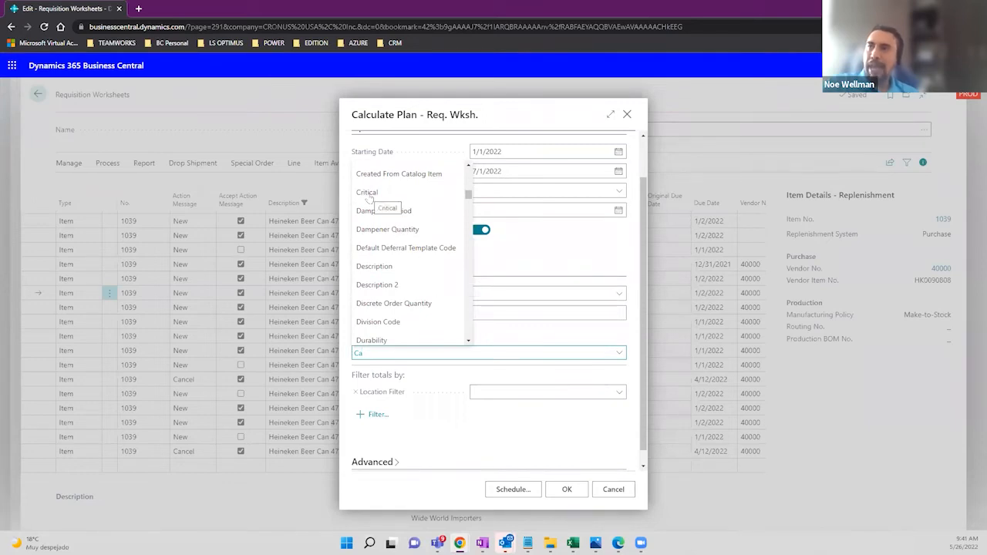
pyautogui.scroll(-1, 378, 198)
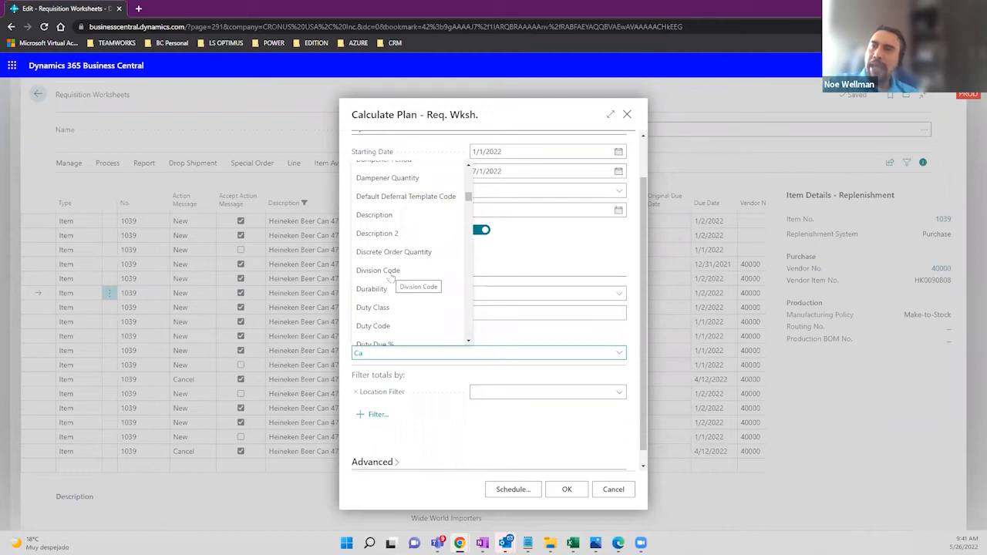
pyautogui.scroll(-2, 391, 278)
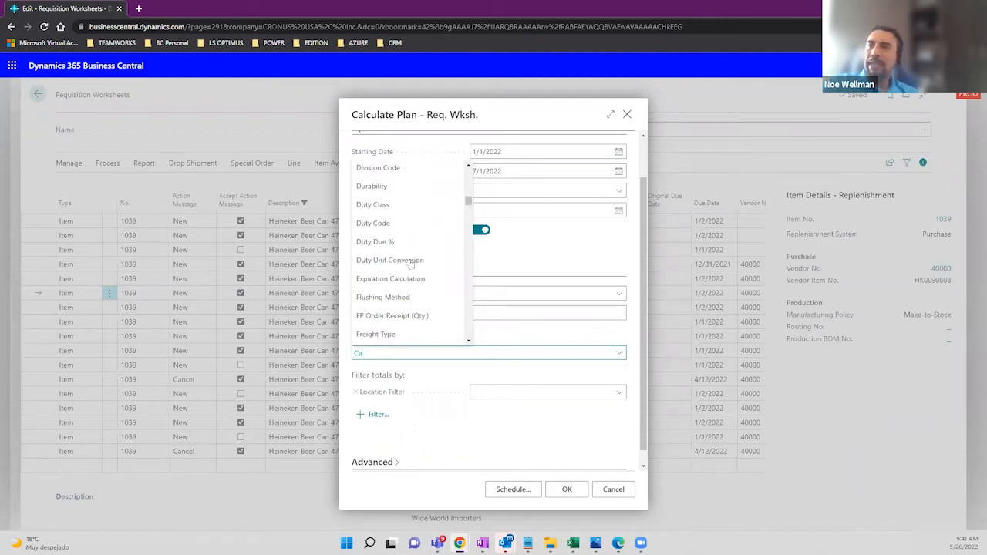
pyautogui.scroll(-1, 411, 259)
pyautogui.scroll(-1, 412, 257)
pyautogui.scroll(-2, 412, 258)
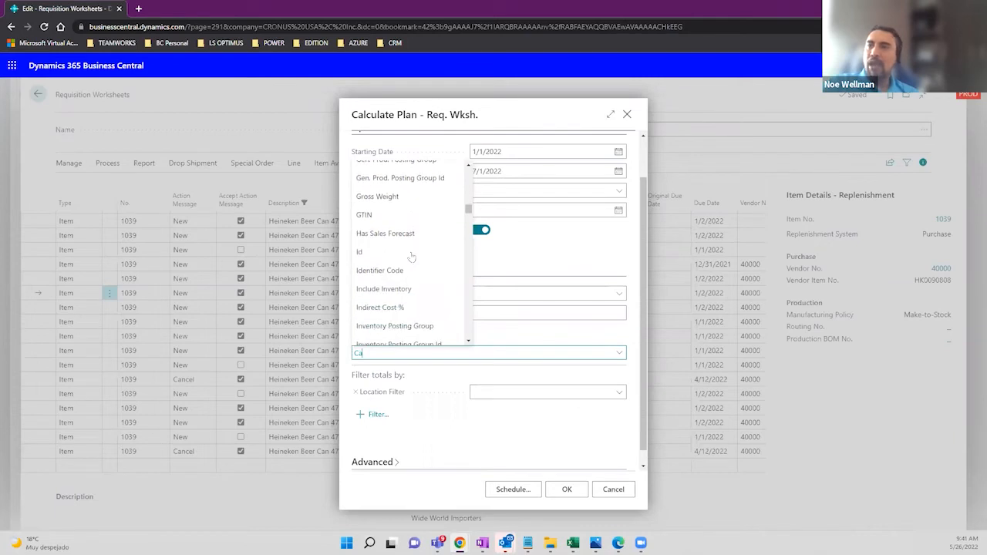
pyautogui.scroll(-1, 413, 255)
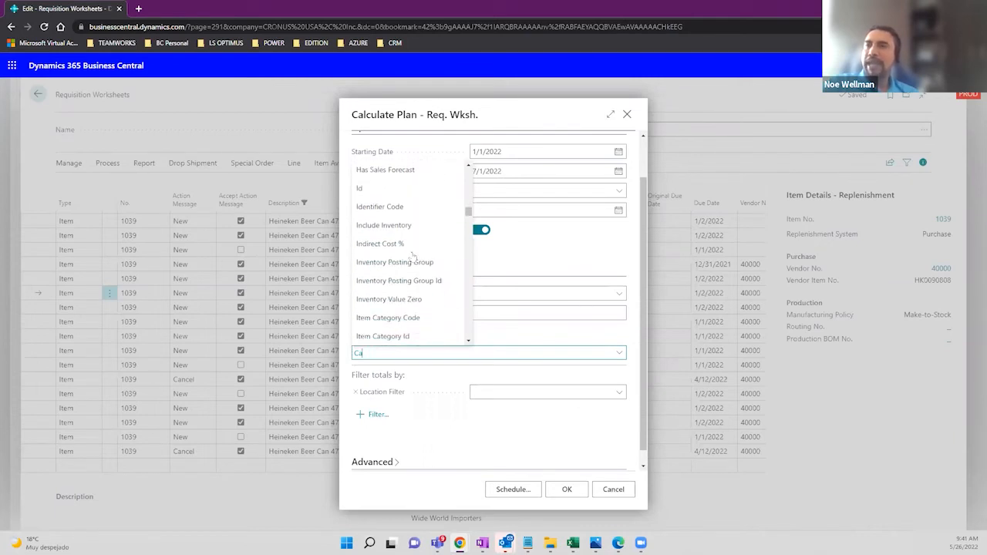
pyautogui.click(413, 319)
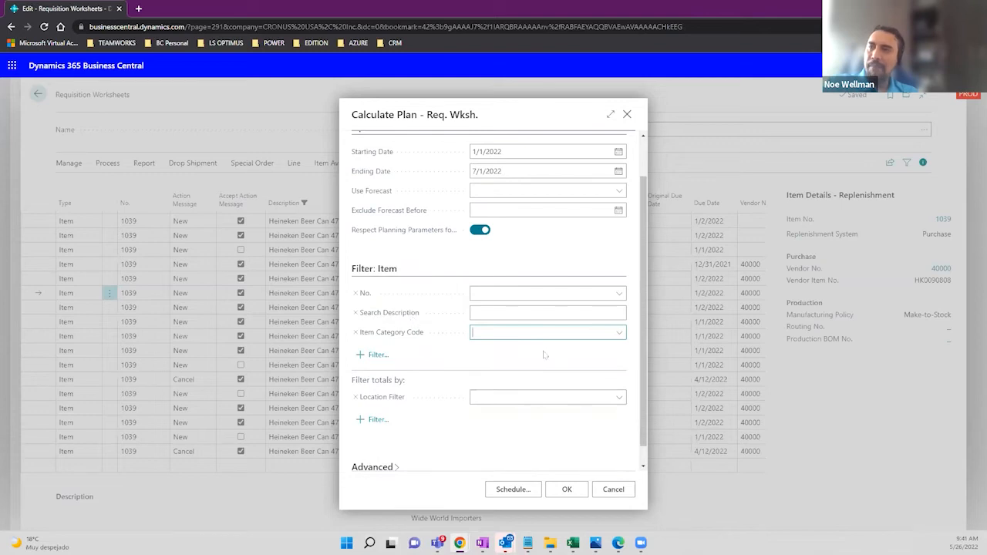
# Set the Item Category Code filter to BEER from the full list of item categories
pyautogui.click(619, 333)
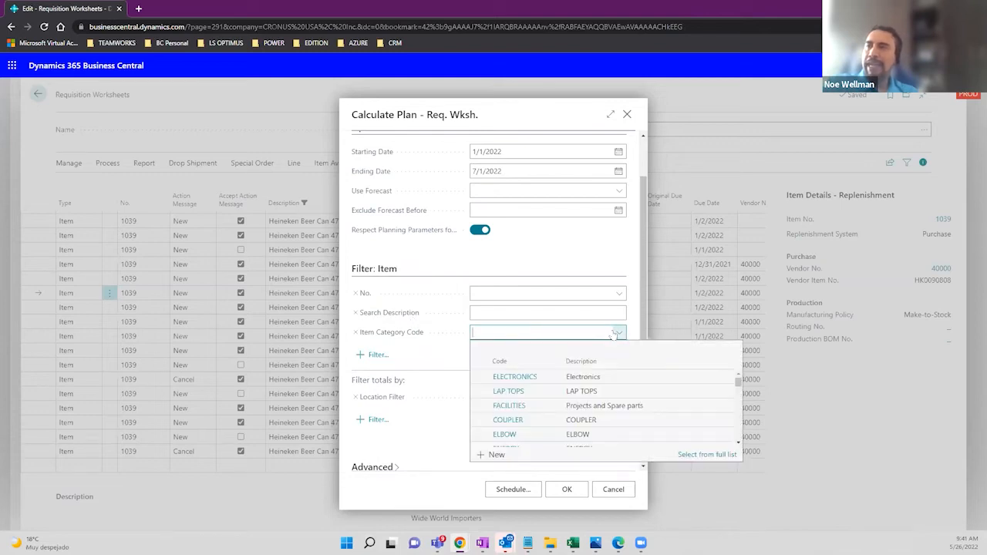
pyautogui.scroll(-3, 607, 397)
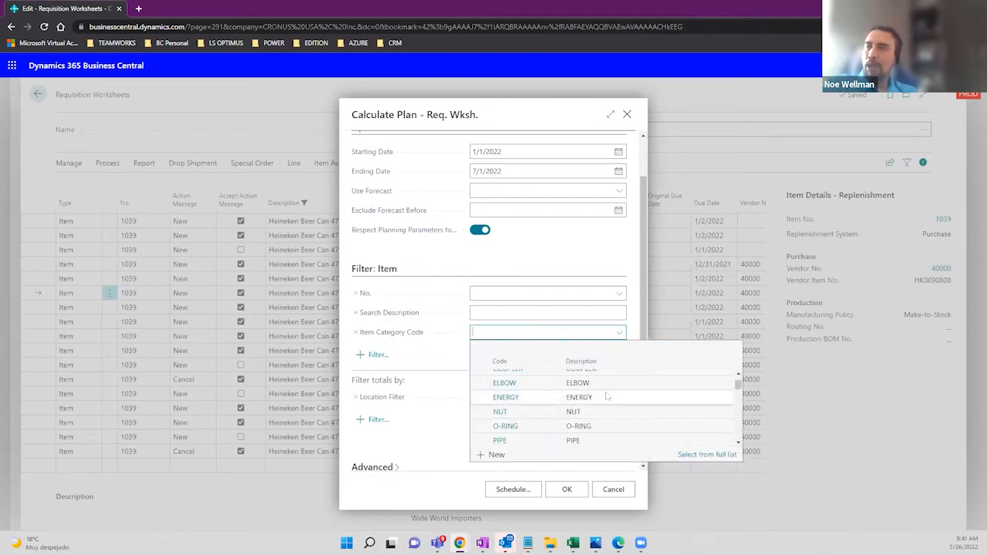
pyautogui.click(685, 454)
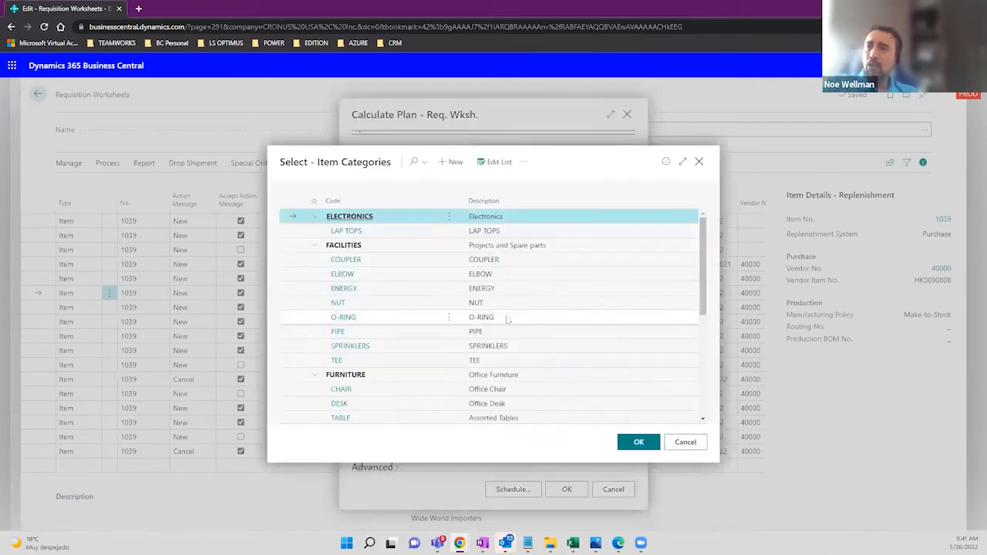
pyautogui.scroll(-5, 508, 327)
pyautogui.scroll(-2, 508, 321)
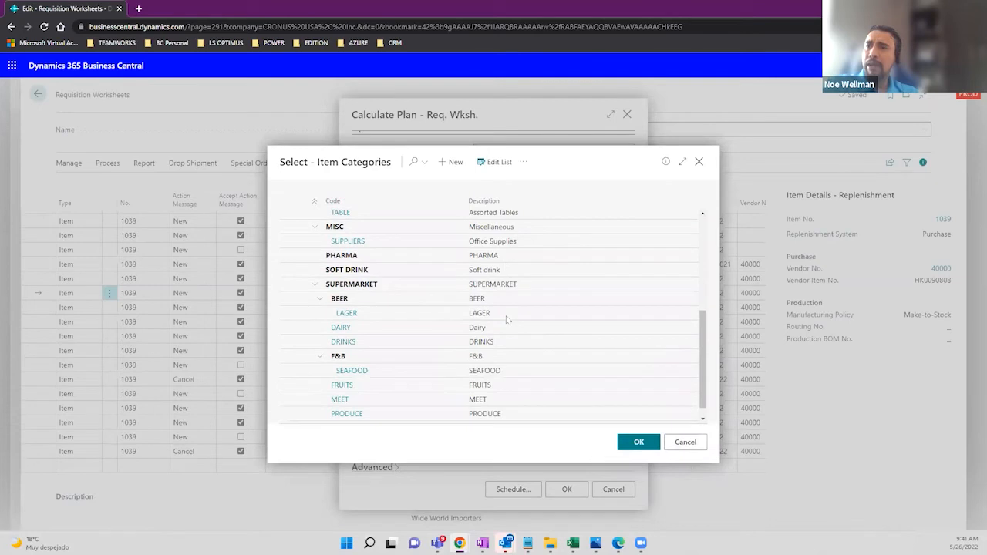
pyautogui.click(343, 302)
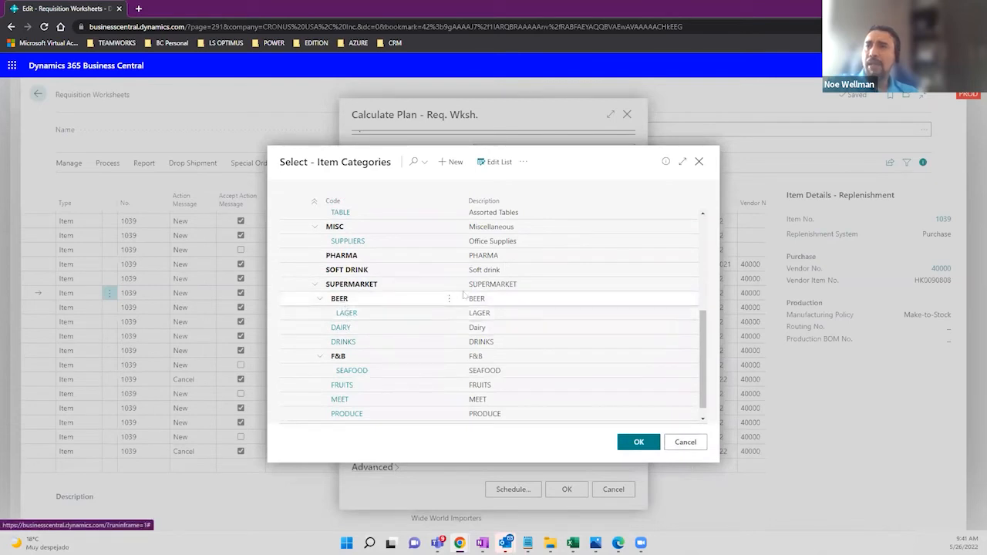
pyautogui.click(509, 302)
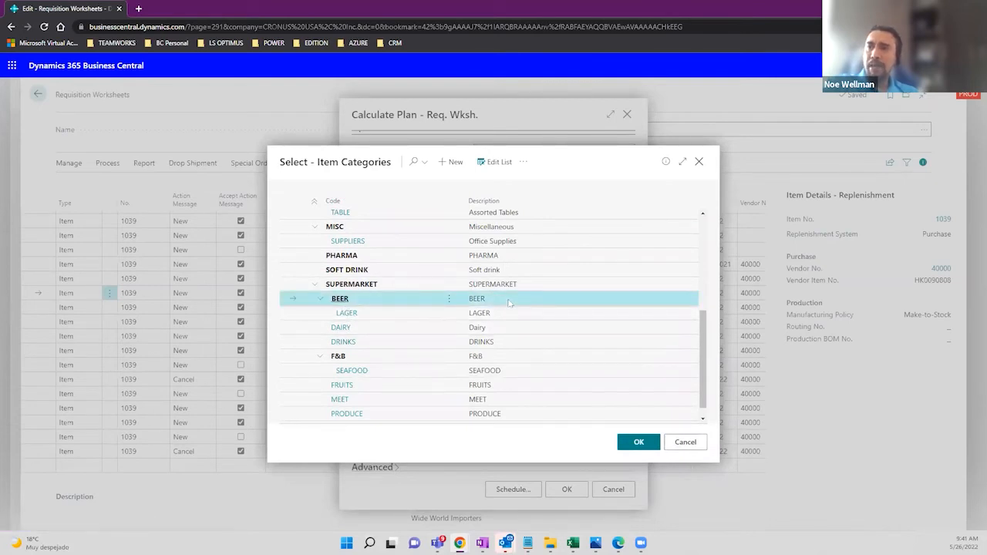
pyautogui.click(629, 442)
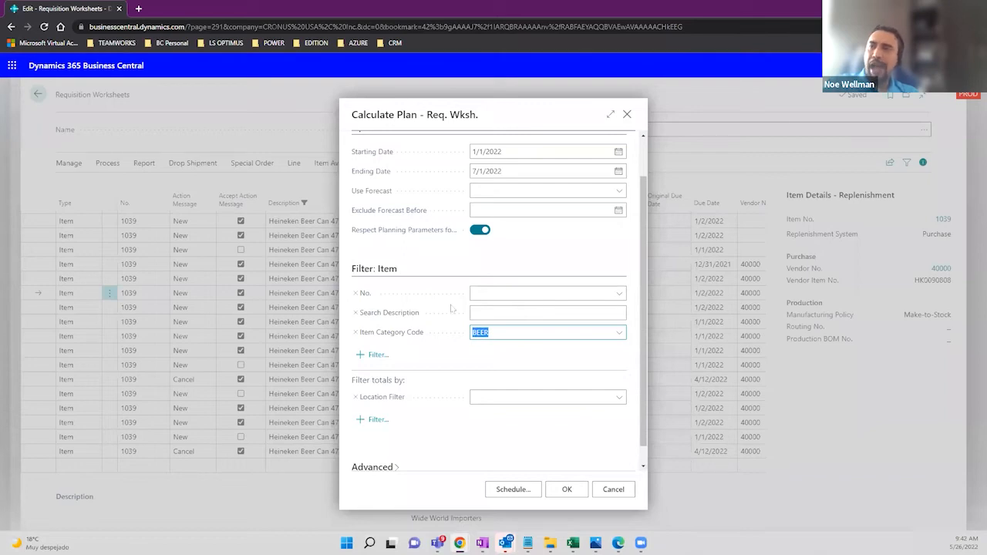
# Set the Location Filter to MAIN and close the plan calculation without running it
pyautogui.scroll(-1, 530, 355)
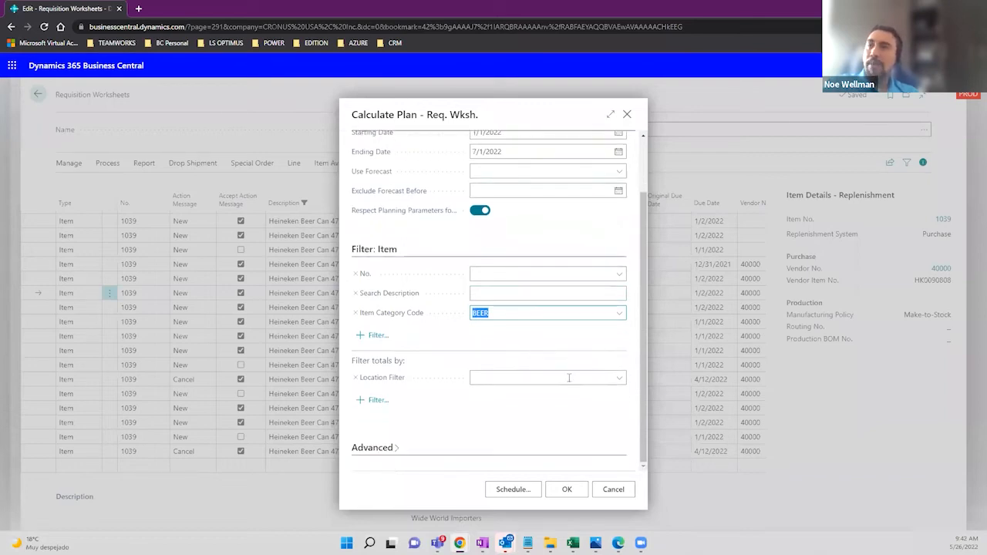
pyautogui.click(619, 379)
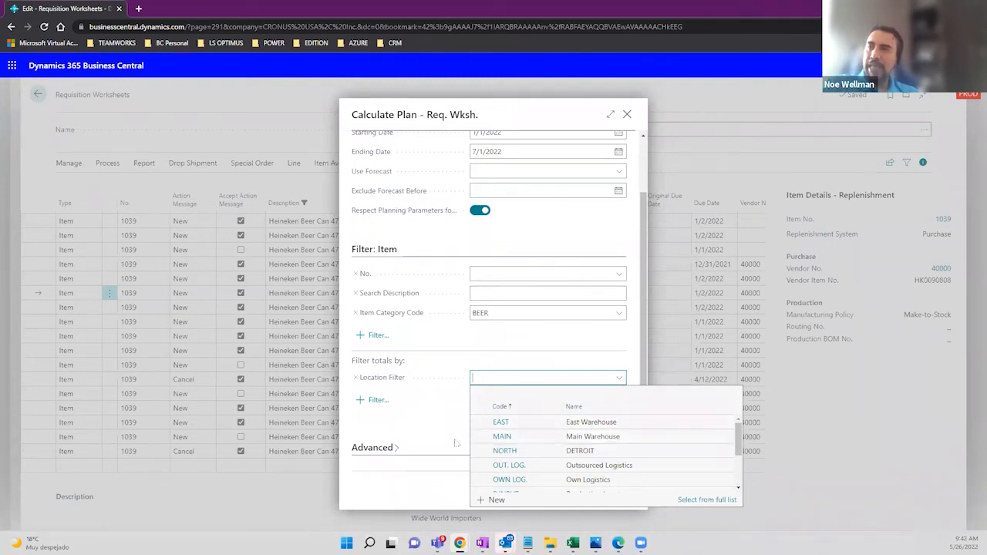
pyautogui.click(524, 436)
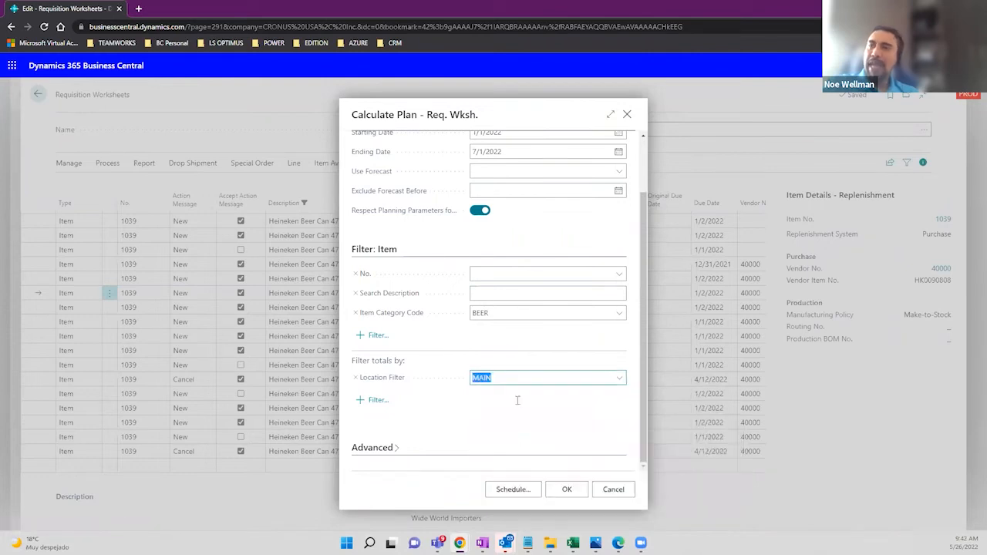
pyautogui.click(517, 341)
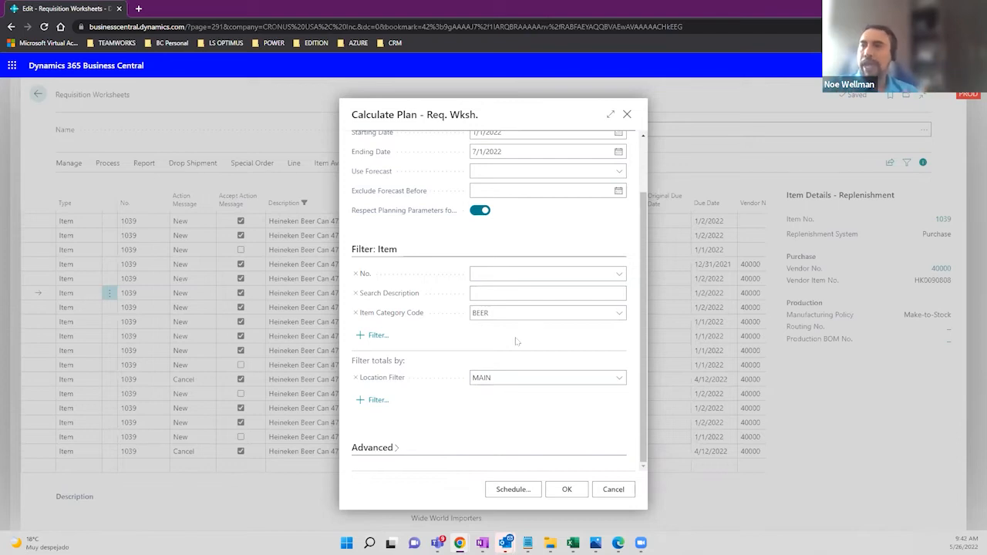
pyautogui.click(629, 114)
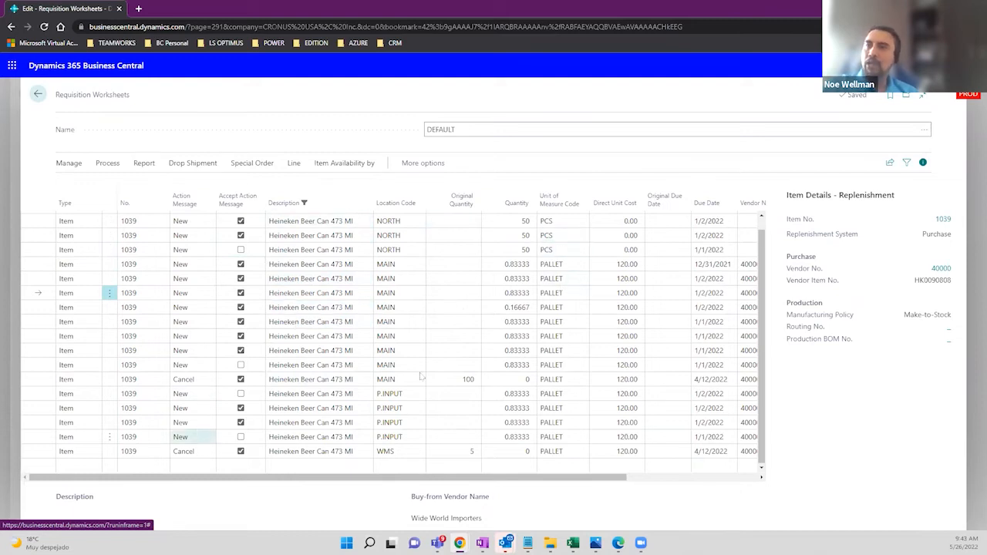
# Leave the requisition worksheet for the Items list and open an extra blank browser tab, keeping the Items list in view
pyautogui.click(38, 94)
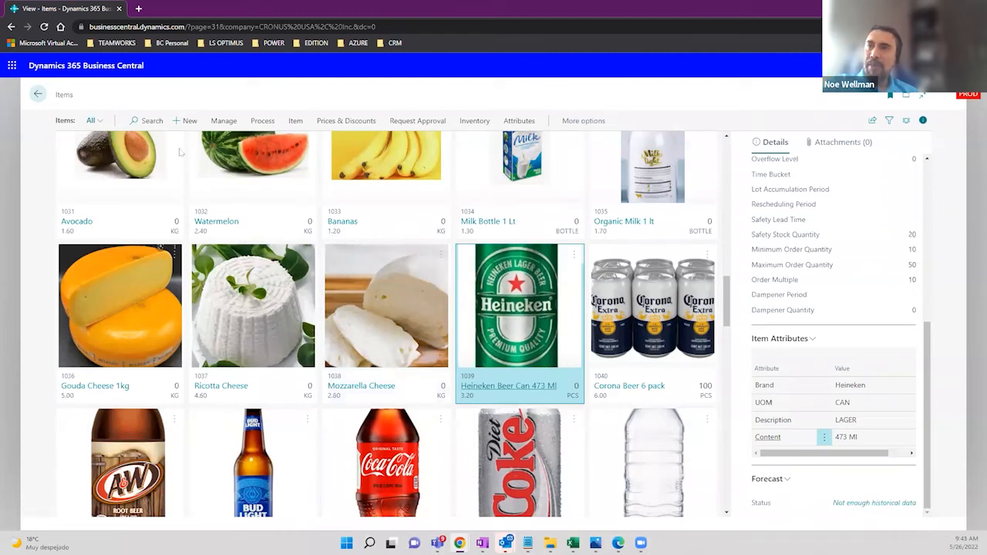
pyautogui.click(138, 9)
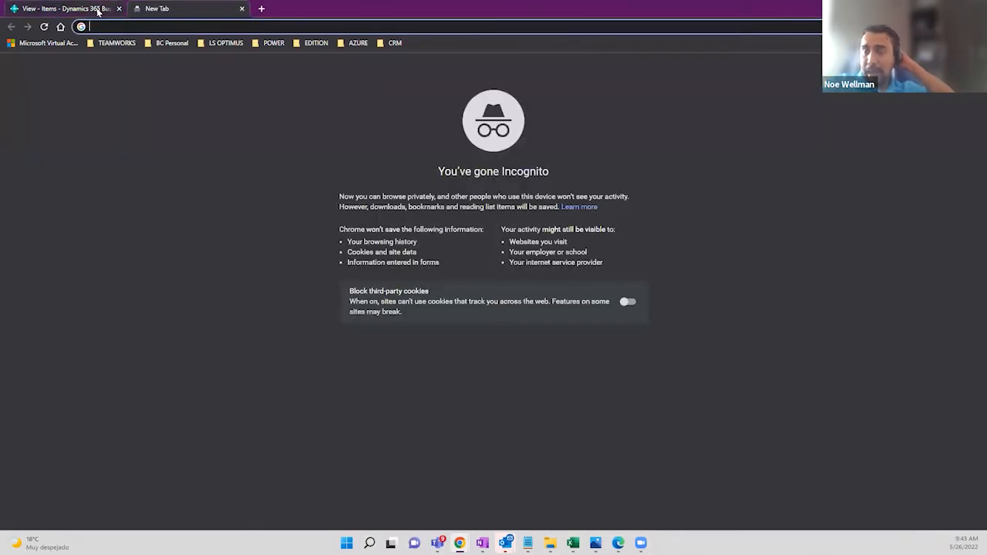
pyautogui.click(98, 11)
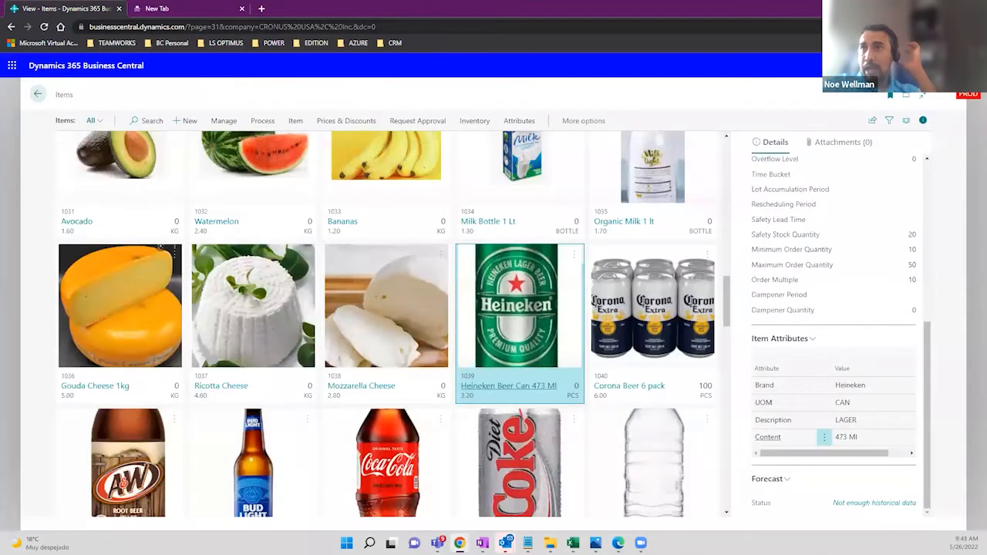
# Load the tablet version of Business Central at businesscentral.dynamics.com/tablet and display it full screen
pyautogui.click(388, 23)
pyautogui.click(388, 23)
pyautogui.moveTo(399, 26); pyautogui.dragTo(210, 27)
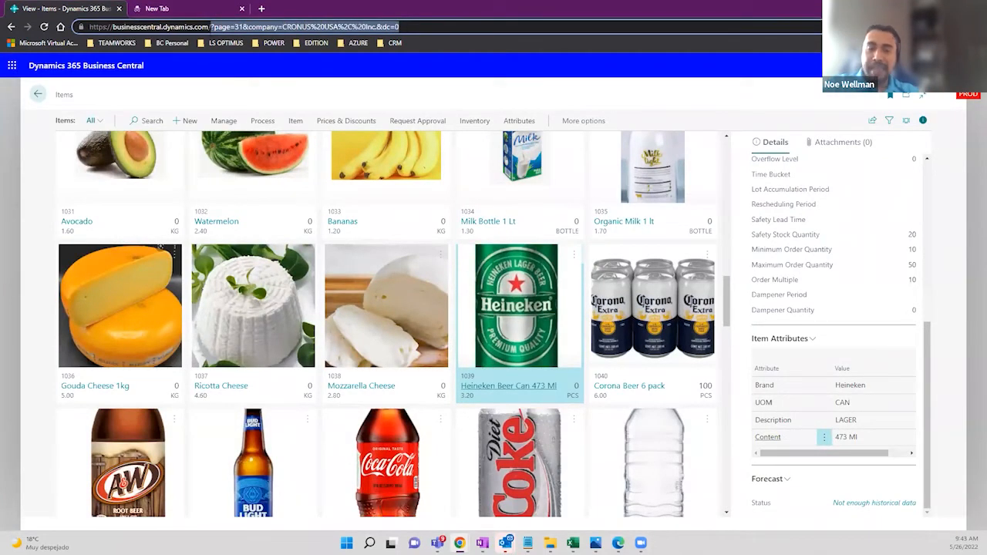
pyautogui.write('tablet')
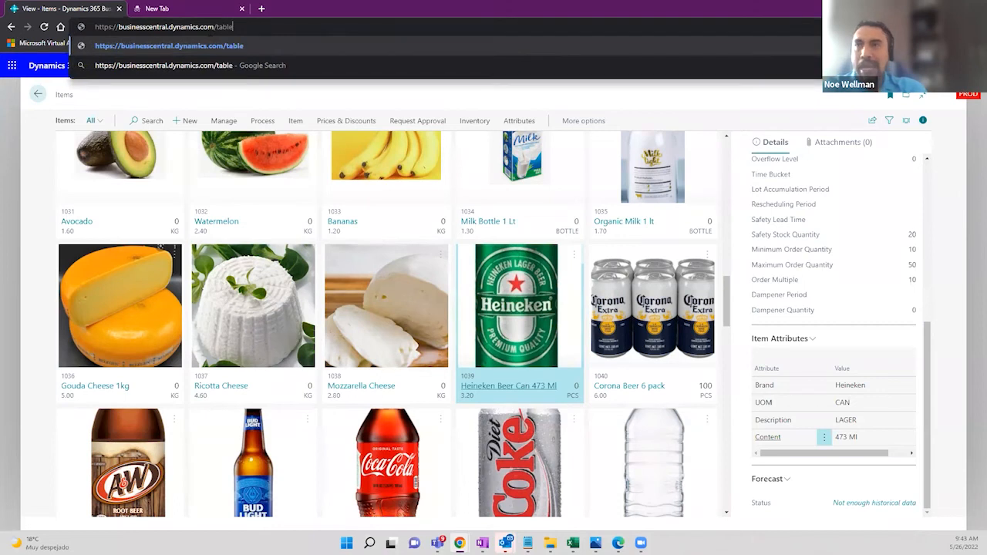
pyautogui.press('Return')
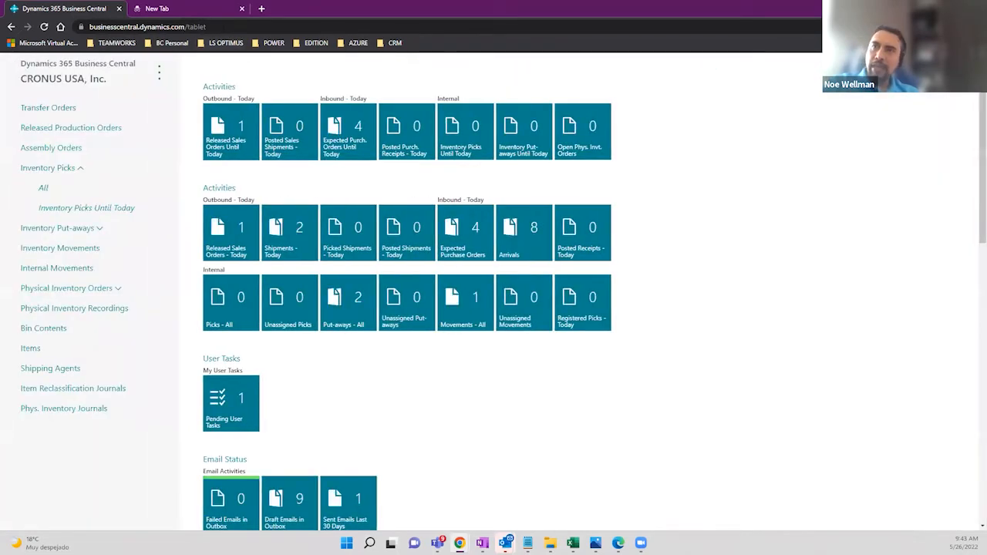
pyautogui.click(233, 29)
pyautogui.press('F11')
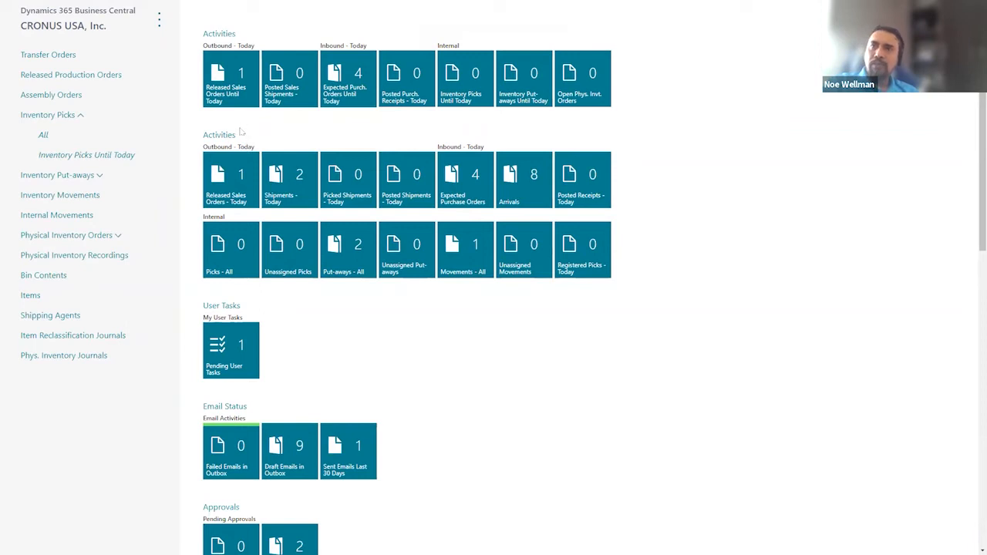
# Look over the home page's actions for new documents, journals and worksheets, and close them again
pyautogui.click(160, 23)
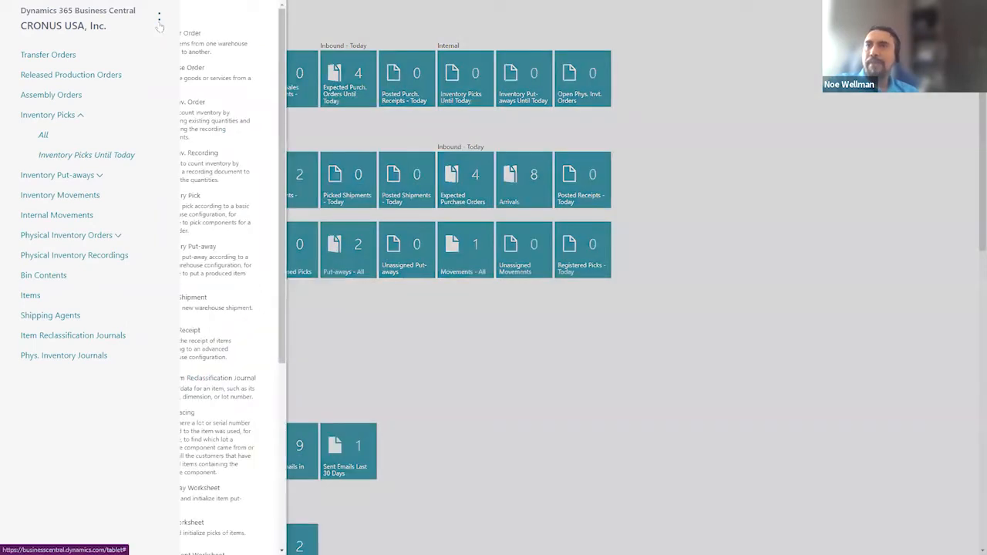
pyautogui.click(159, 23)
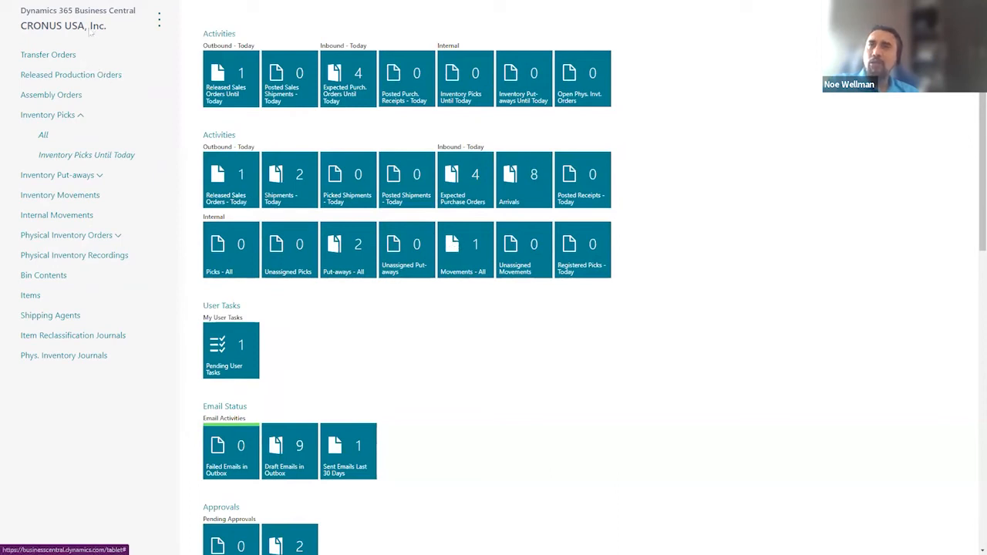
pyautogui.click(159, 23)
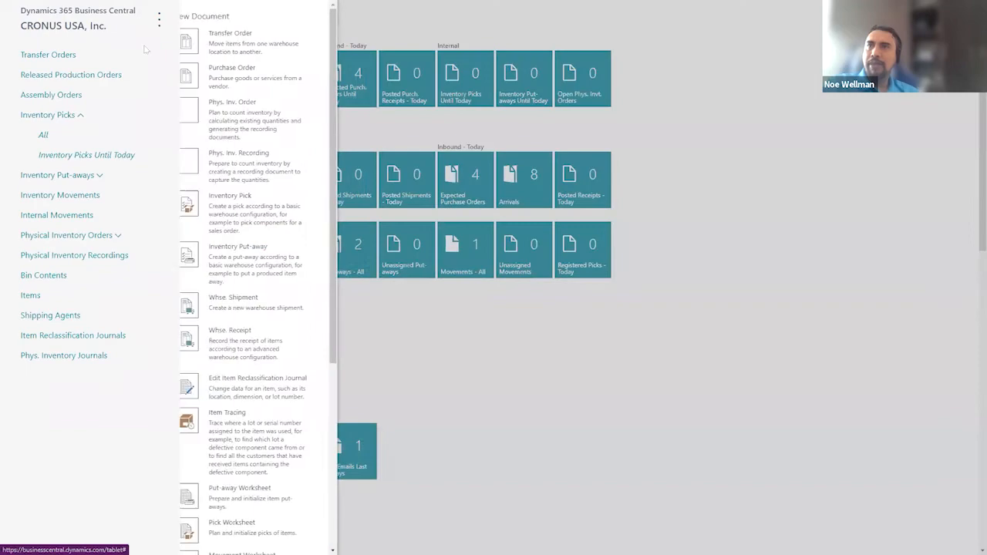
pyautogui.click(60, 104)
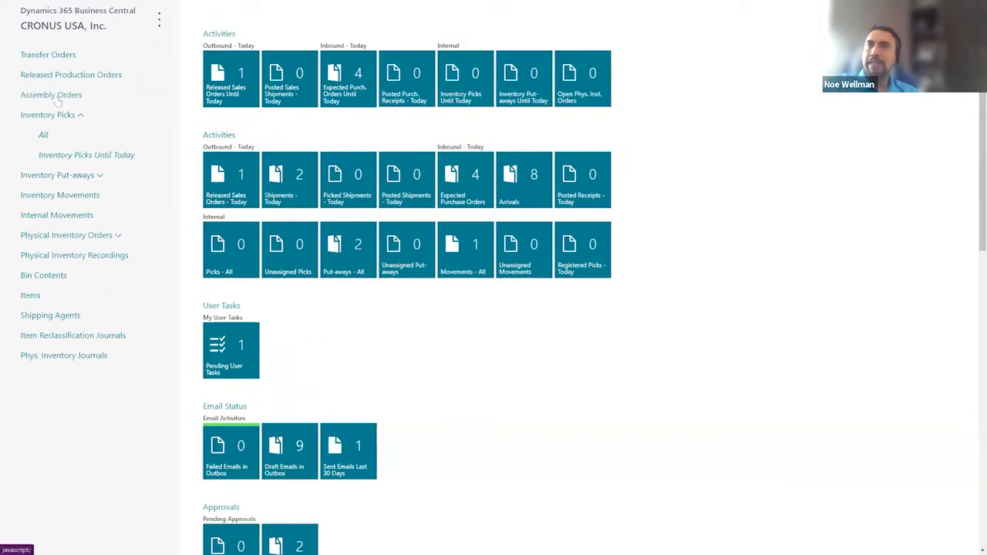
# View the Assembly Orders and Inventory Movements lists, returning to the home page after each one
pyautogui.click(55, 97)
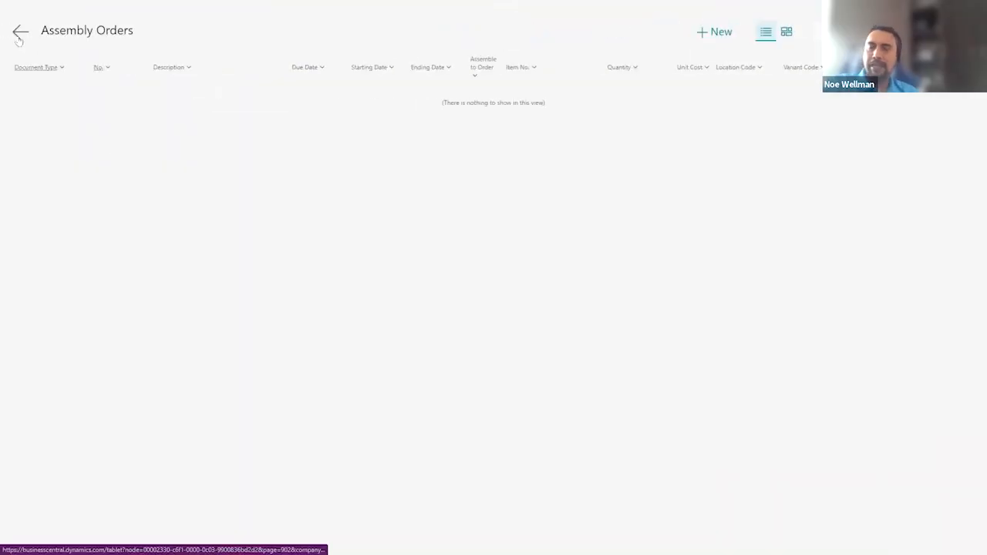
pyautogui.click(20, 31)
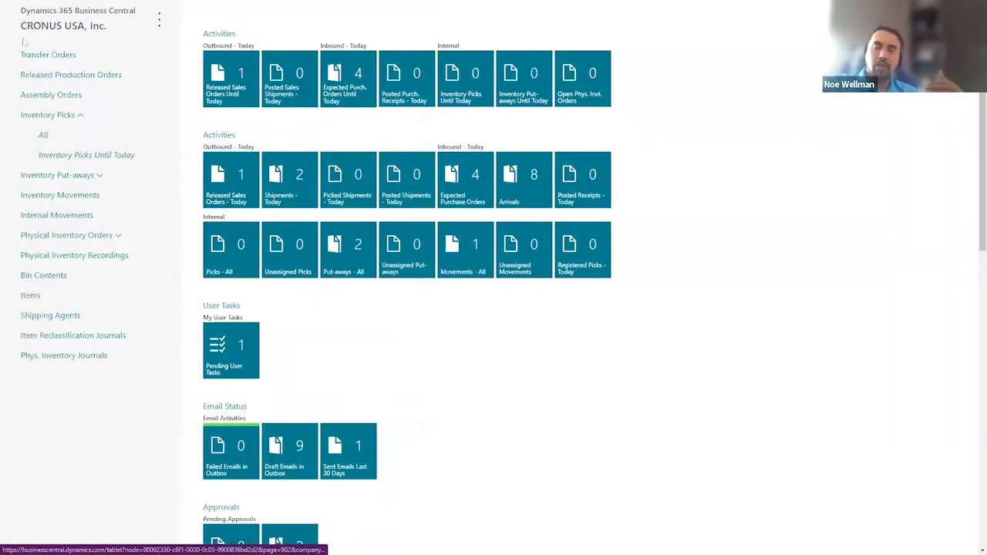
pyautogui.click(70, 194)
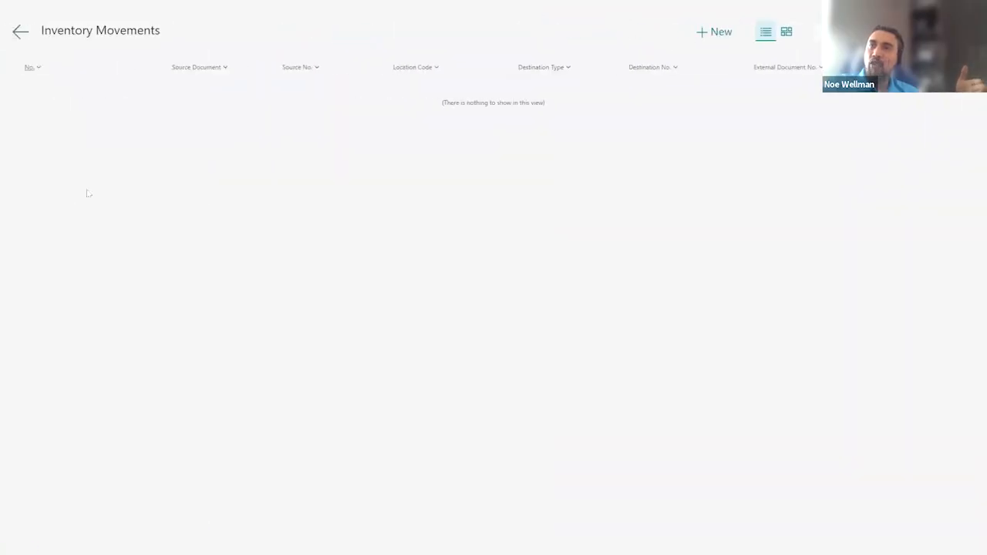
pyautogui.click(20, 31)
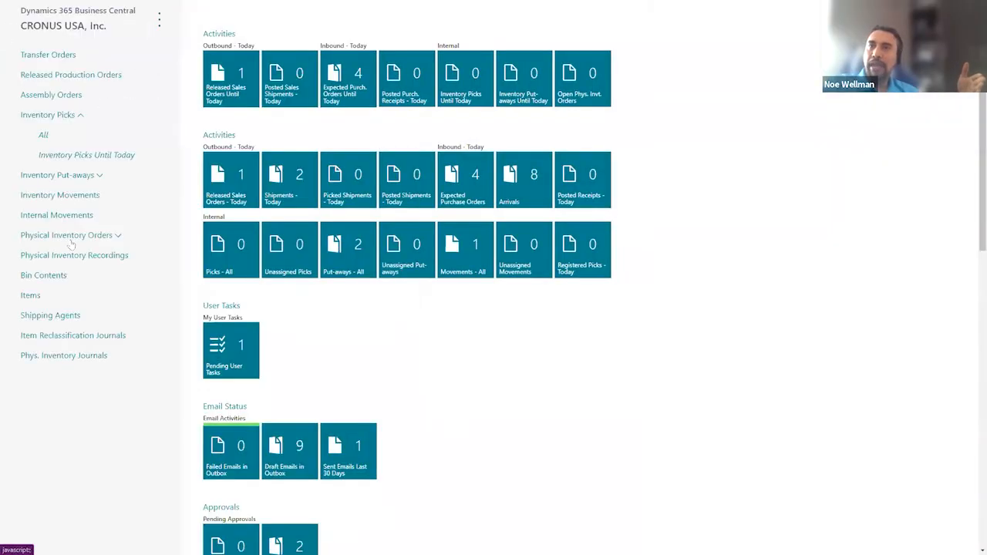
# Open the Items page and change its layout from picture tiles to a list
pyautogui.click(32, 296)
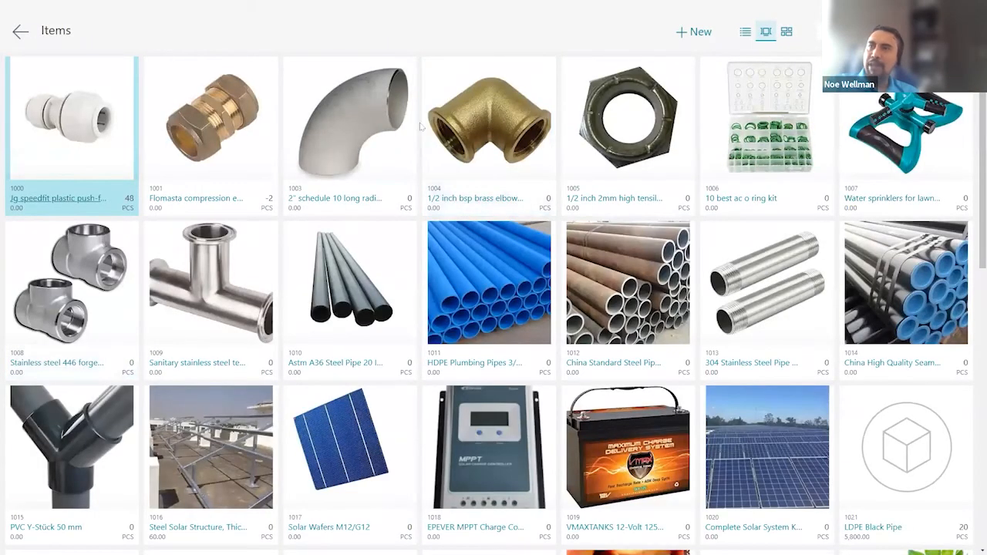
pyautogui.scroll(-5, 421, 127)
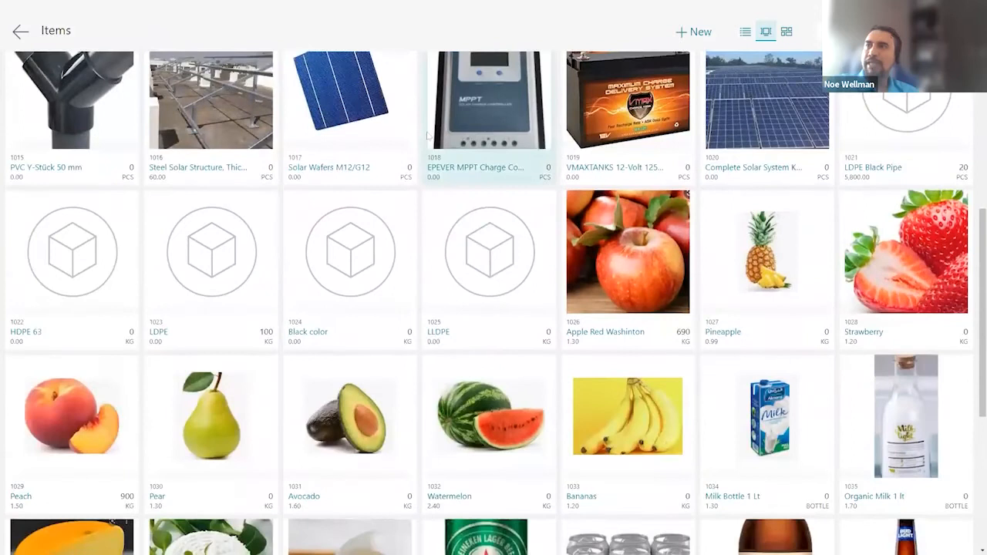
pyautogui.click(745, 32)
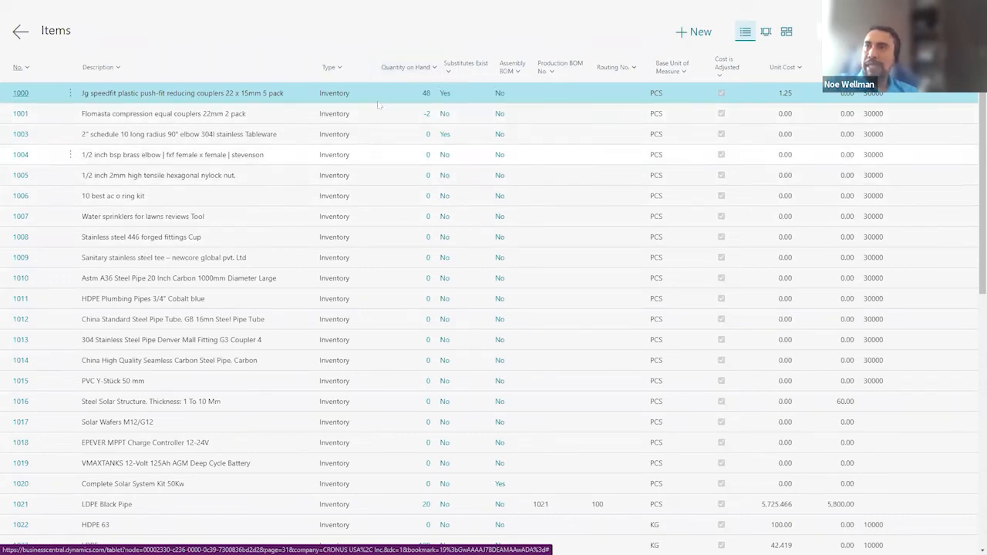
# Check the sorting options for Quantity on Hand and examine the item list's columns down to the LDPE Black Pipe row
pyautogui.click(426, 68)
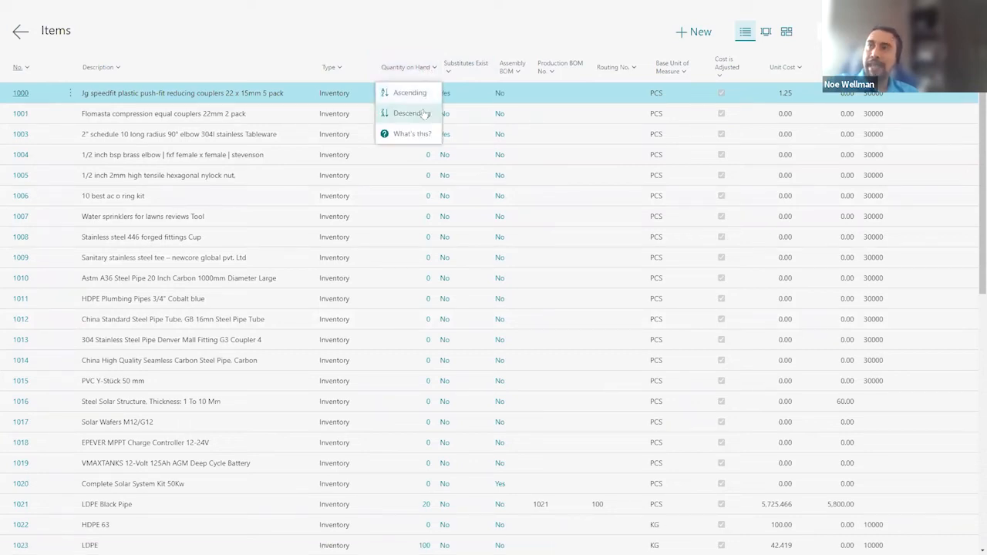
pyautogui.click(456, 68)
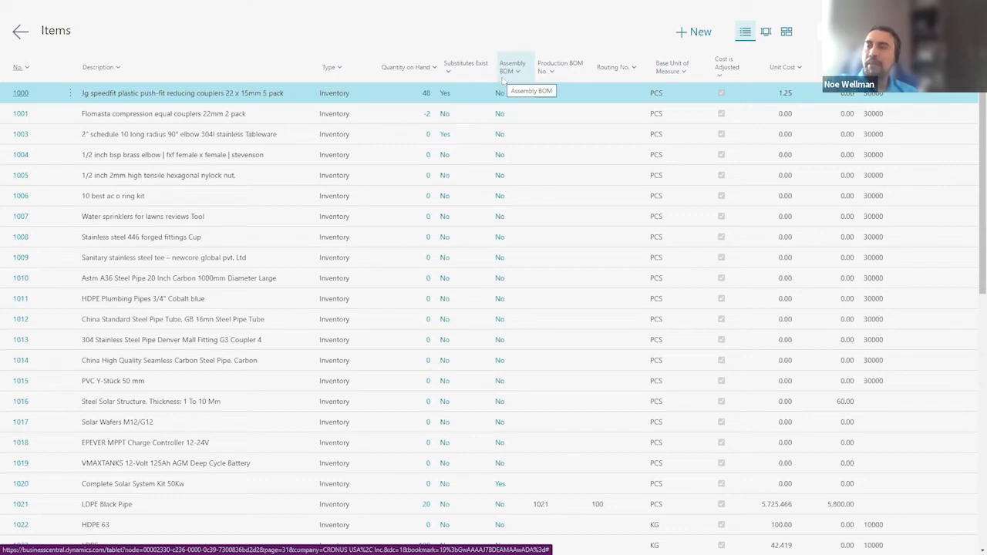
pyautogui.scroll(-3, 503, 209)
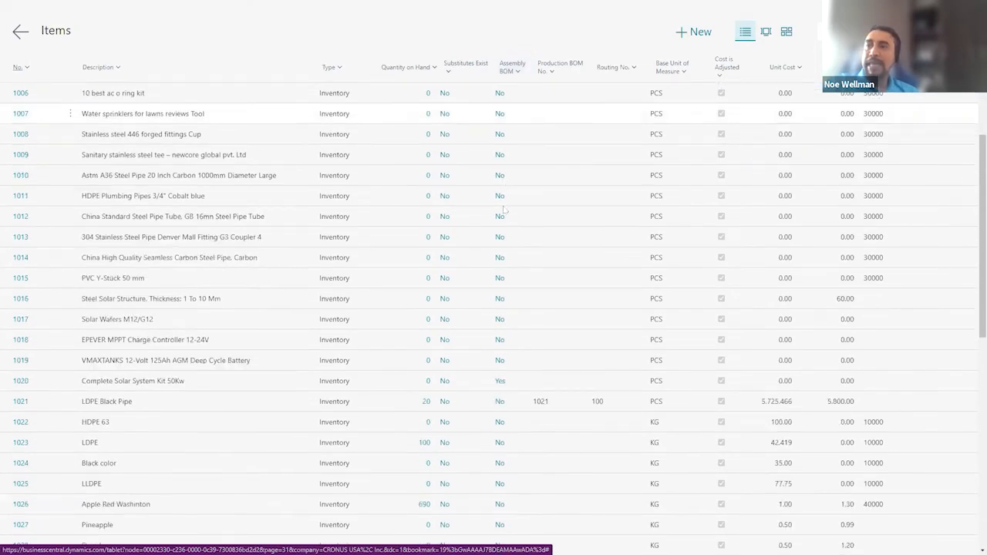
pyautogui.scroll(-3, 503, 209)
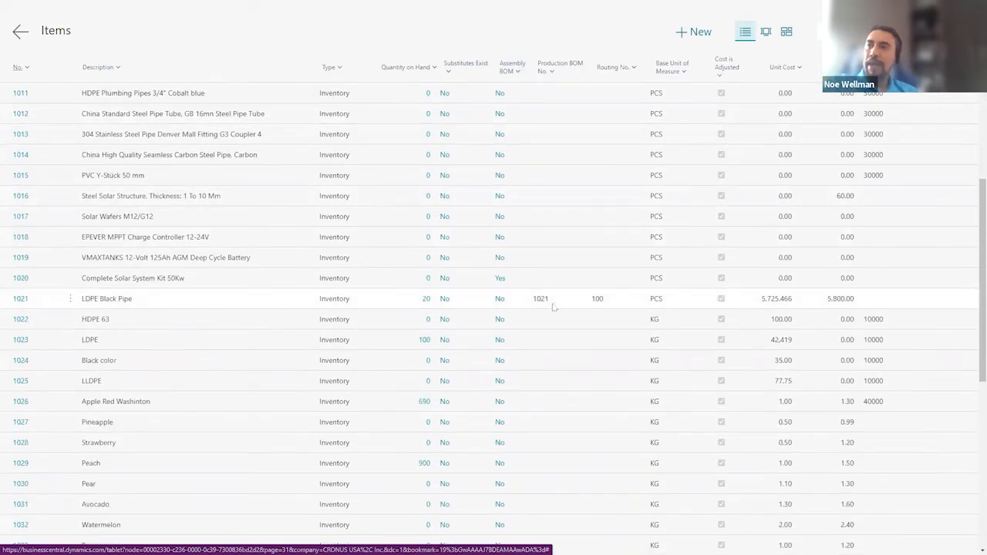
pyautogui.click(548, 306)
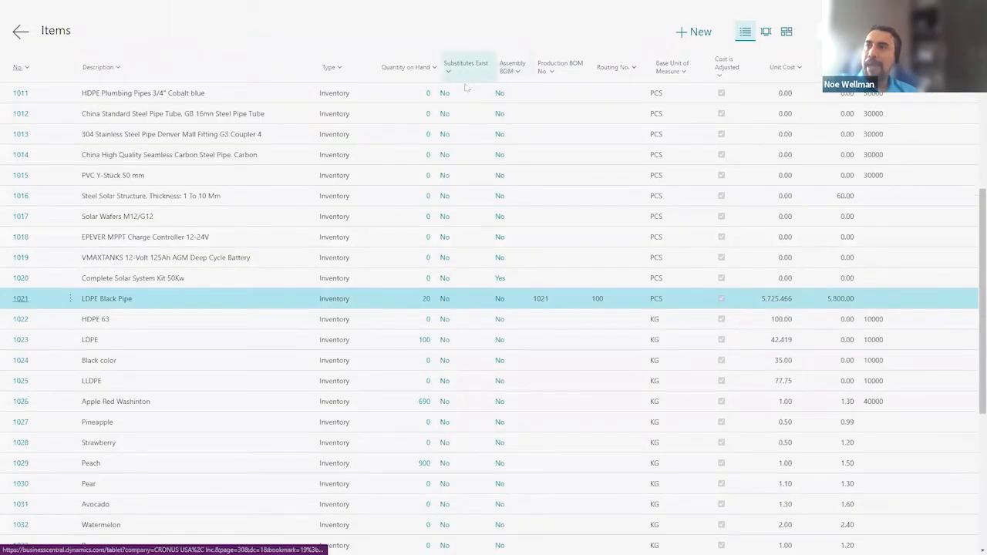
# Sort the items by Assembly BOM in ascending order and look through the sorted list
pyautogui.click(517, 72)
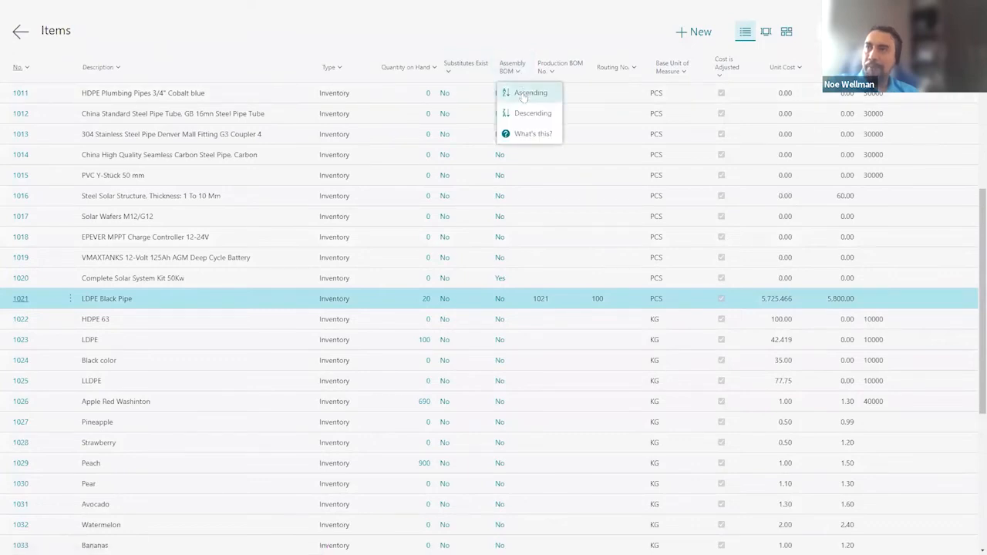
pyautogui.click(525, 93)
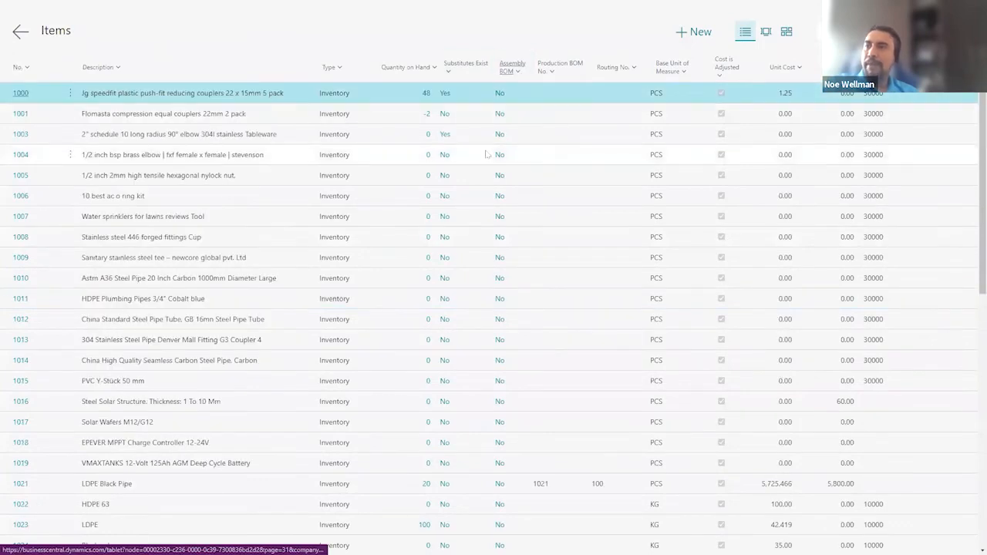
pyautogui.scroll(-1, 487, 157)
pyautogui.scroll(-10, 487, 157)
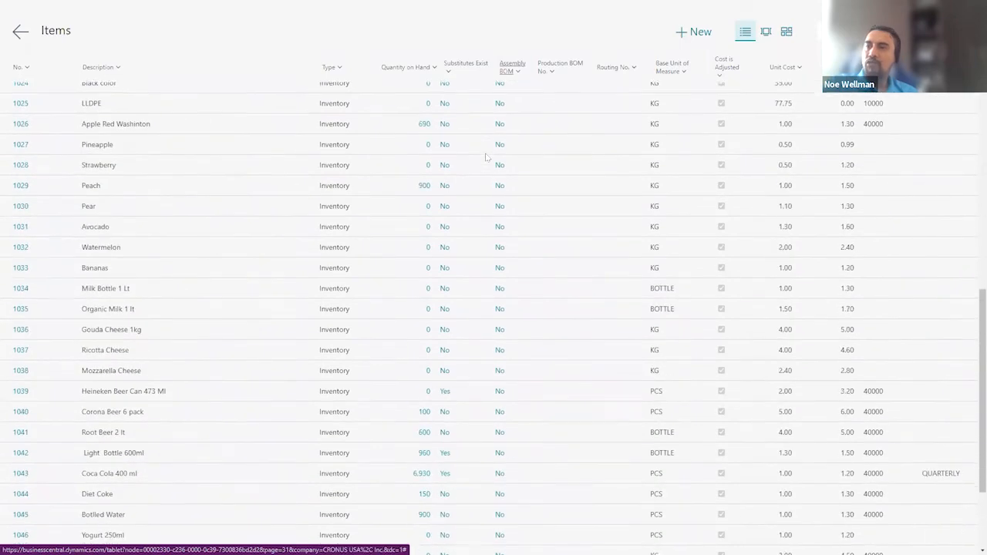
pyautogui.scroll(-1, 486, 158)
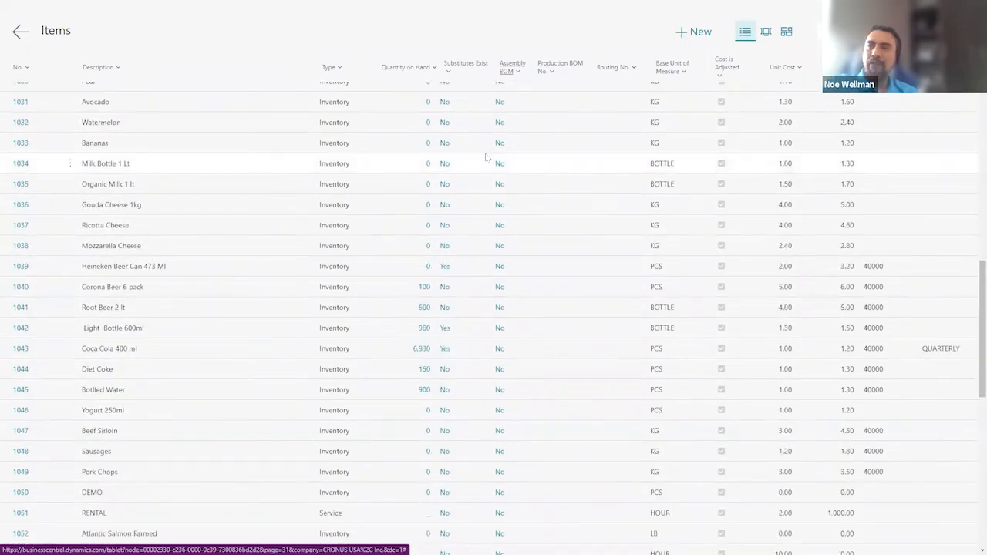
pyautogui.scroll(10, 487, 158)
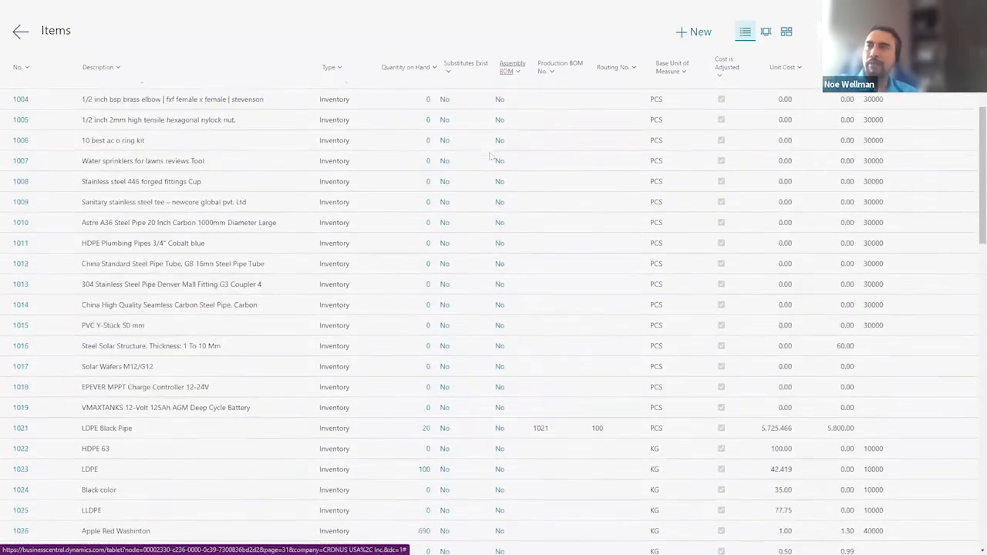
pyautogui.scroll(1, 490, 156)
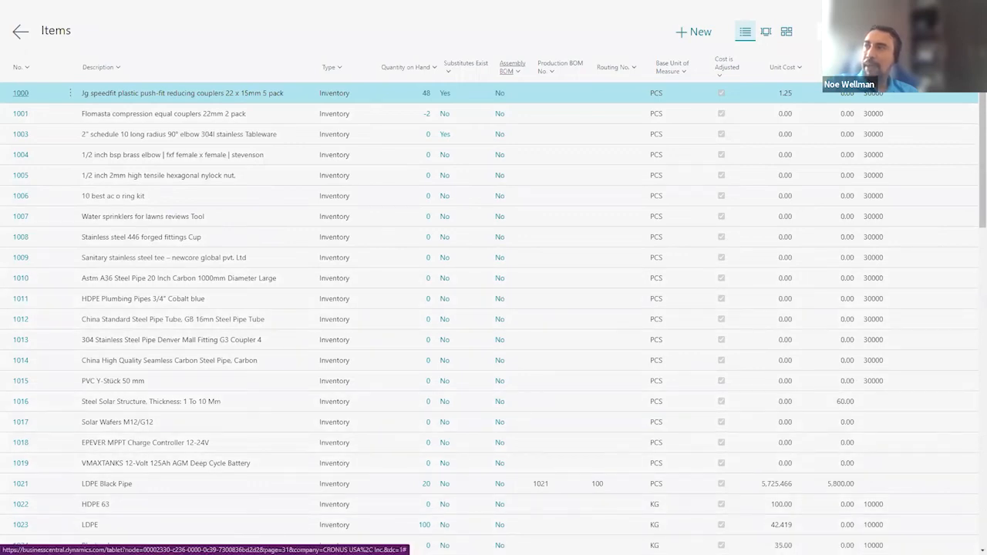
# Apply the SUPERMARKET view to the Items list and open the item card for Peach
pyautogui.click(964, 31)
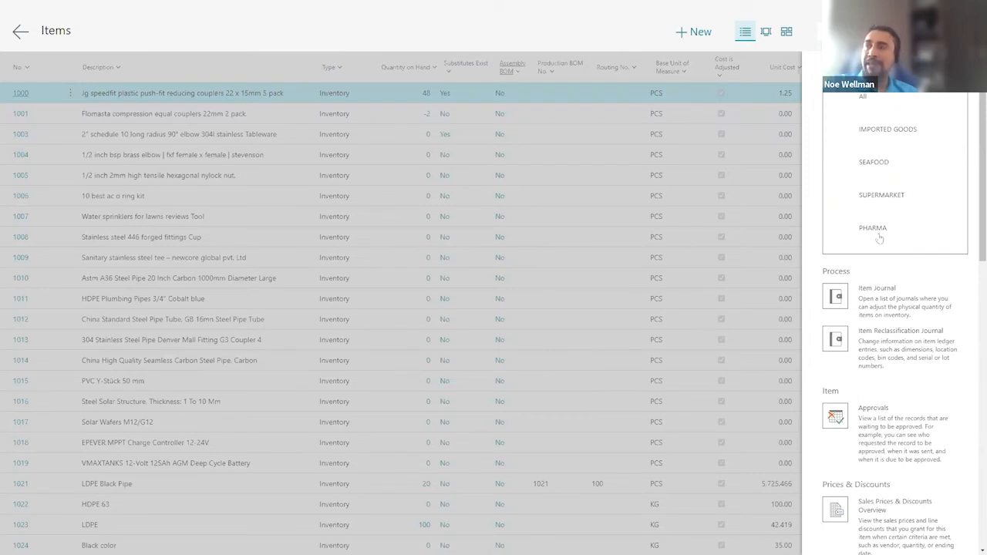
pyautogui.click(881, 197)
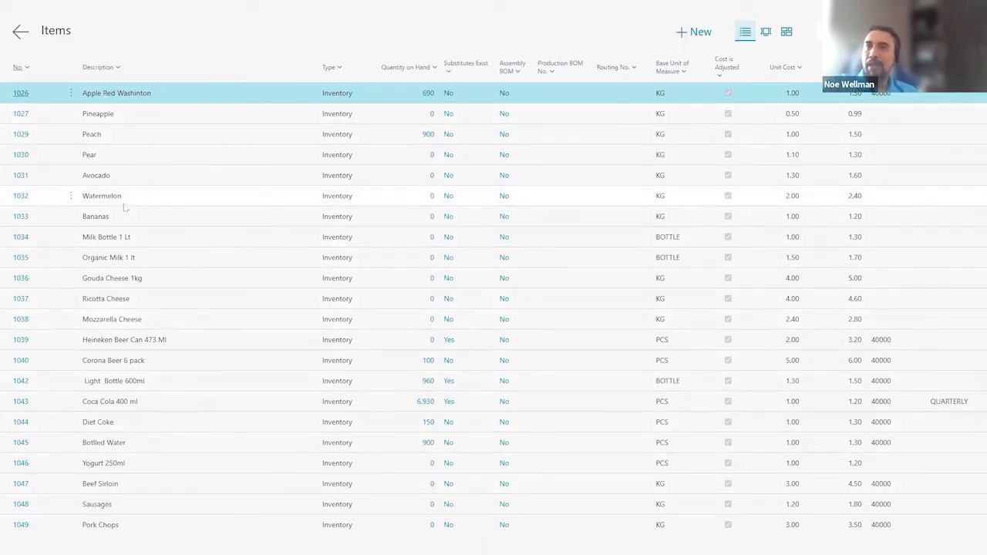
pyautogui.click(186, 135)
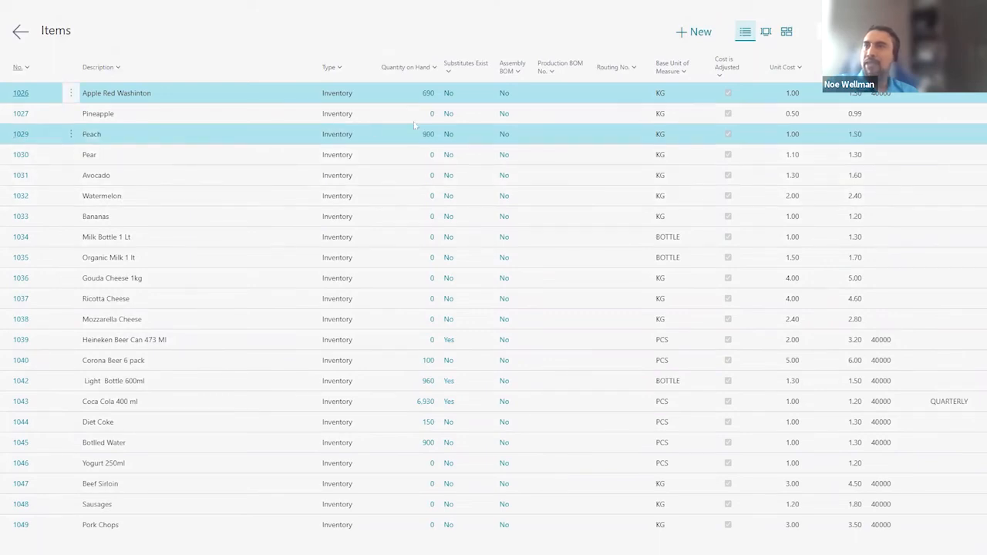
pyautogui.click(429, 137)
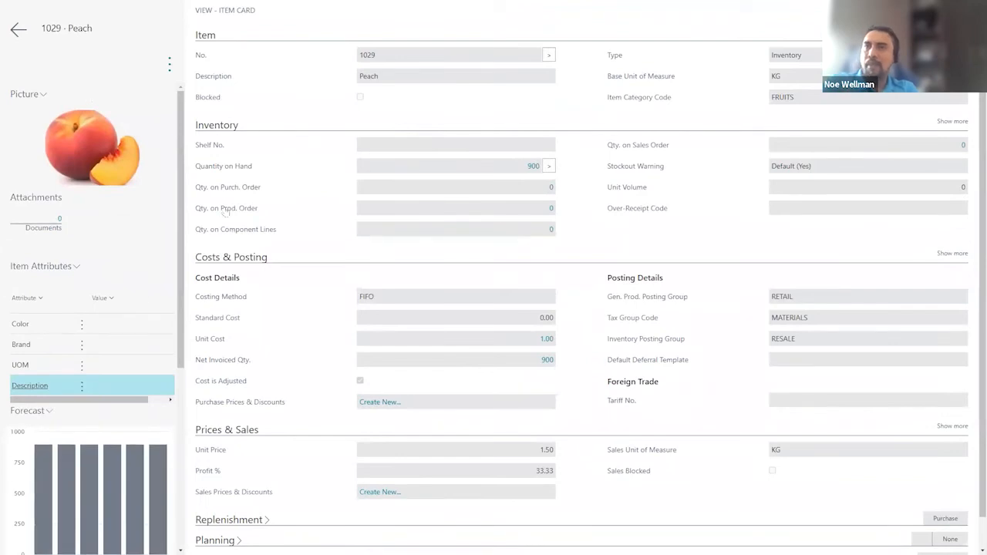
# Examine the Peach item card, including its item attributes and the inventory forecast chart
pyautogui.scroll(-2, 105, 203)
pyautogui.scroll(2, 99, 137)
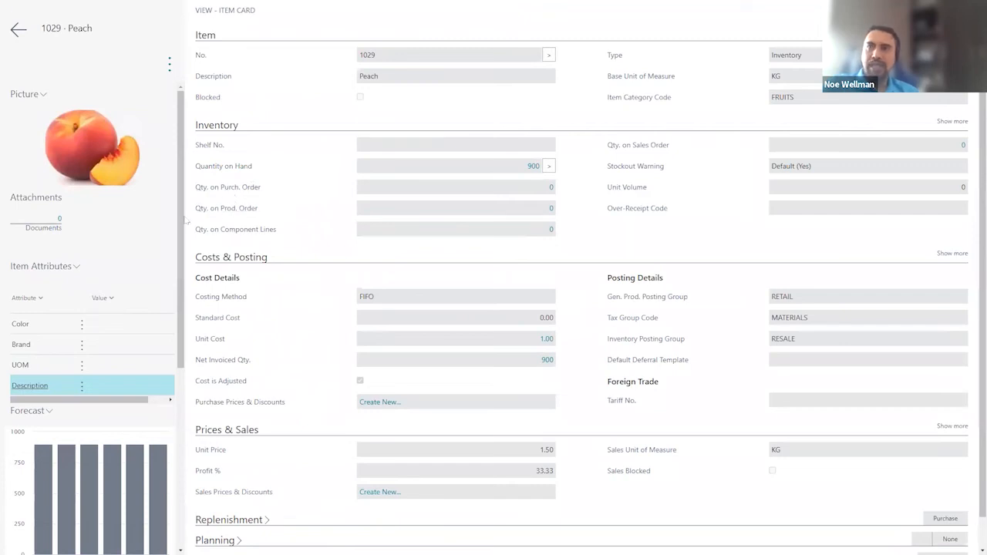
pyautogui.moveTo(180, 222); pyautogui.dragTo(180, 354)
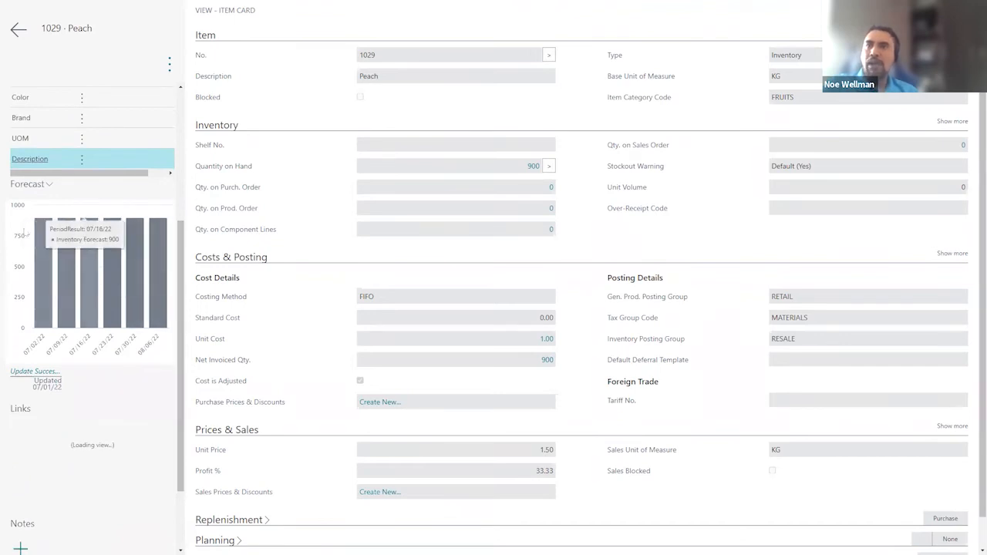
pyautogui.moveTo(36, 263)
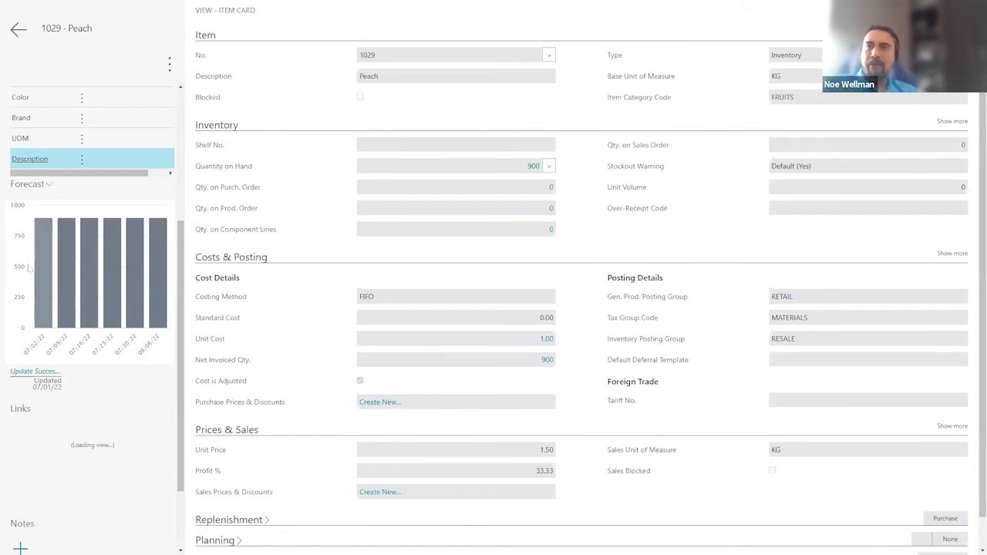
pyautogui.moveTo(83, 296)
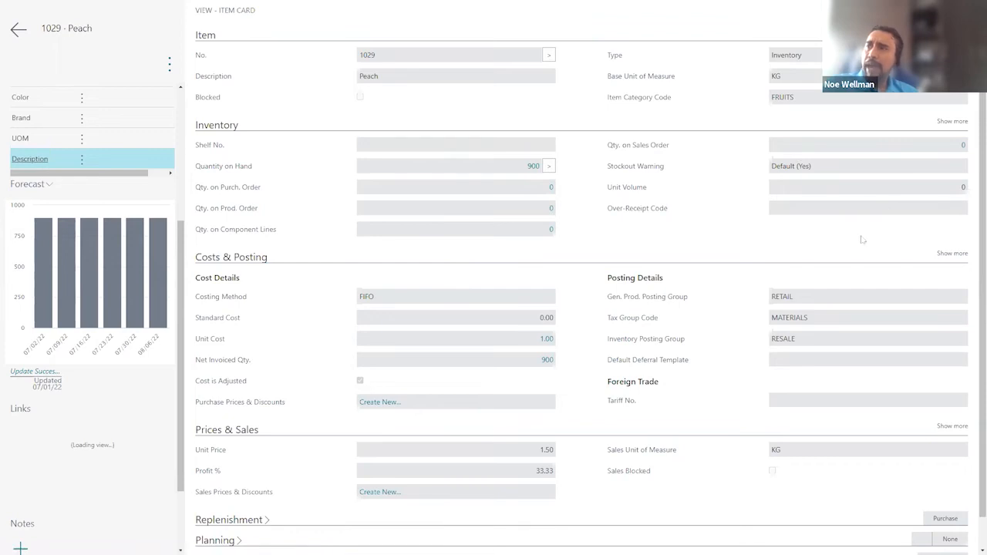
pyautogui.scroll(3, 127, 274)
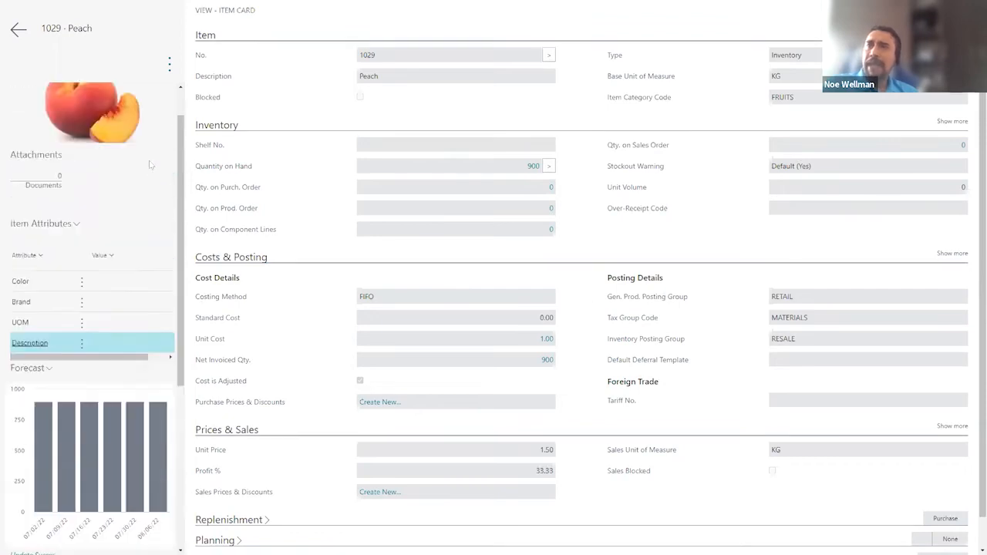
# Review the actions offered for the Forecast chart on the Peach item card
pyautogui.scroll(-2, 113, 378)
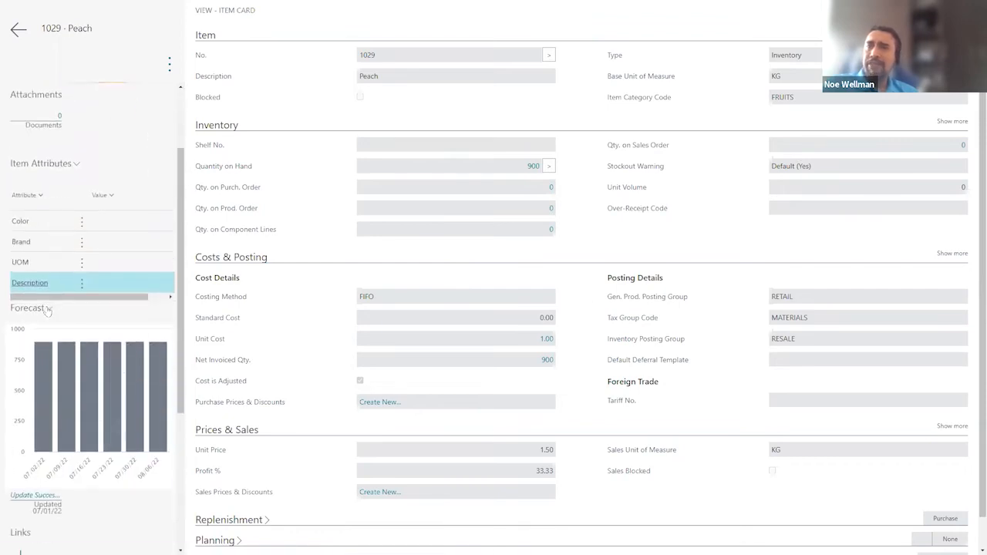
pyautogui.click(46, 309)
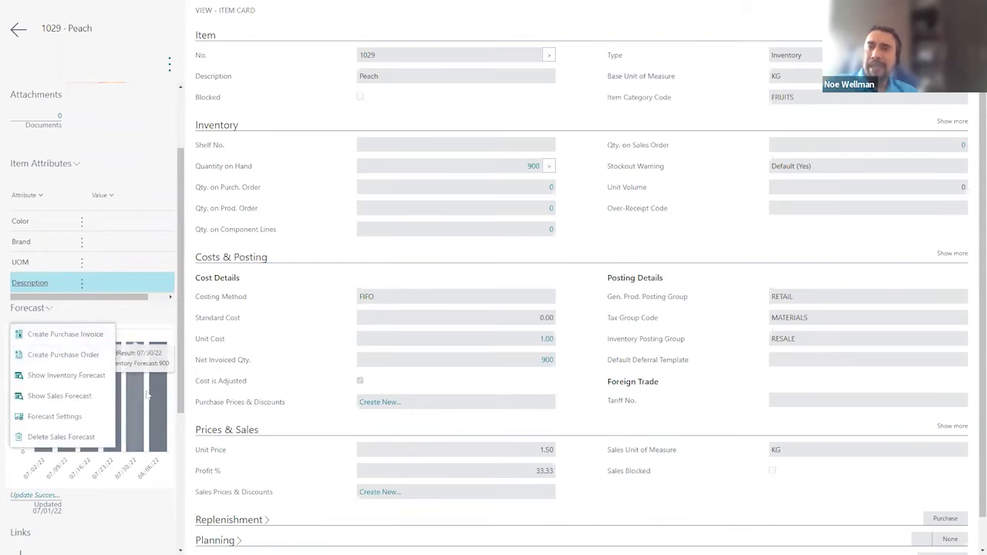
pyautogui.click(141, 360)
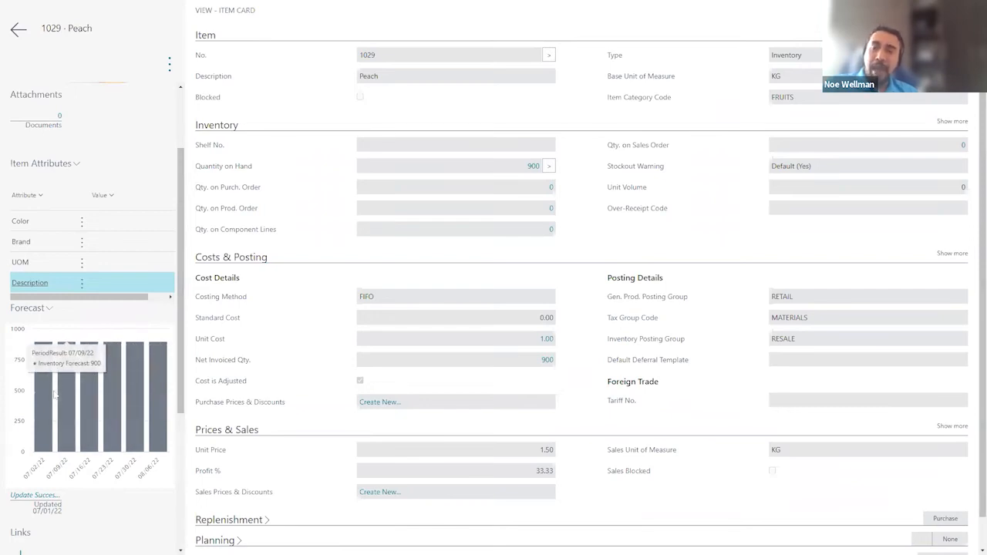
# Examine the inventory forecast by period for Peach and look over the actions available for the item
pyautogui.scroll(7, 54, 395)
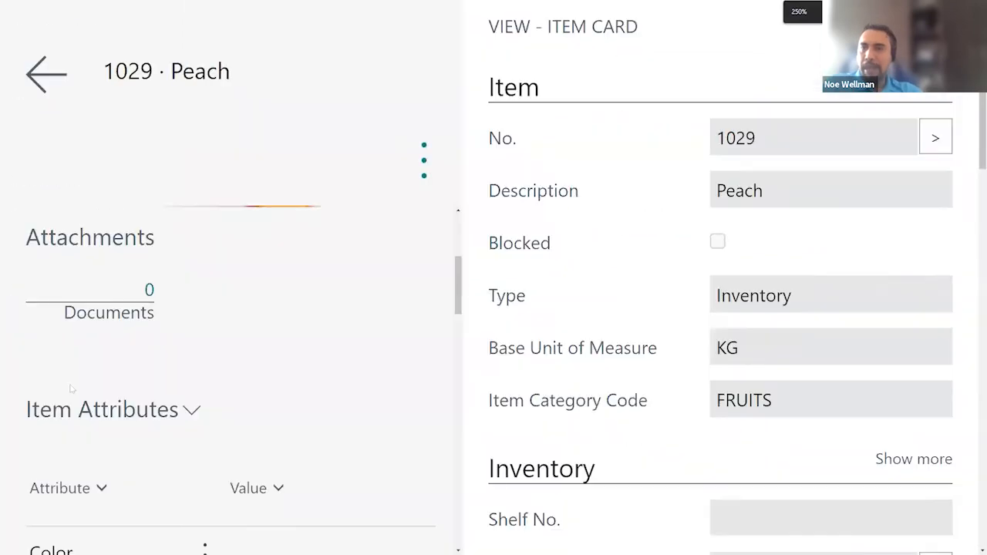
pyautogui.scroll(-6, 152, 353)
pyautogui.scroll(-5, 158, 349)
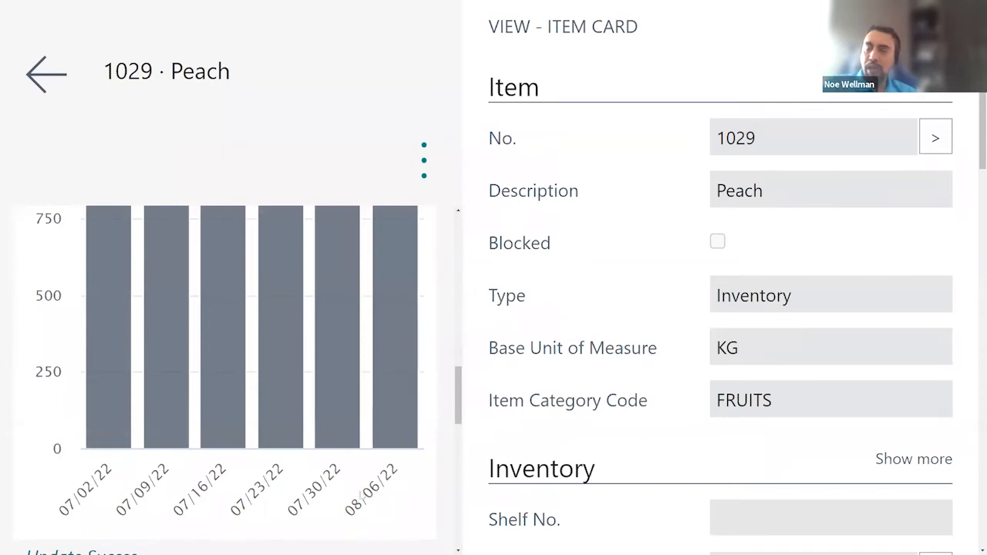
pyautogui.moveTo(326, 349)
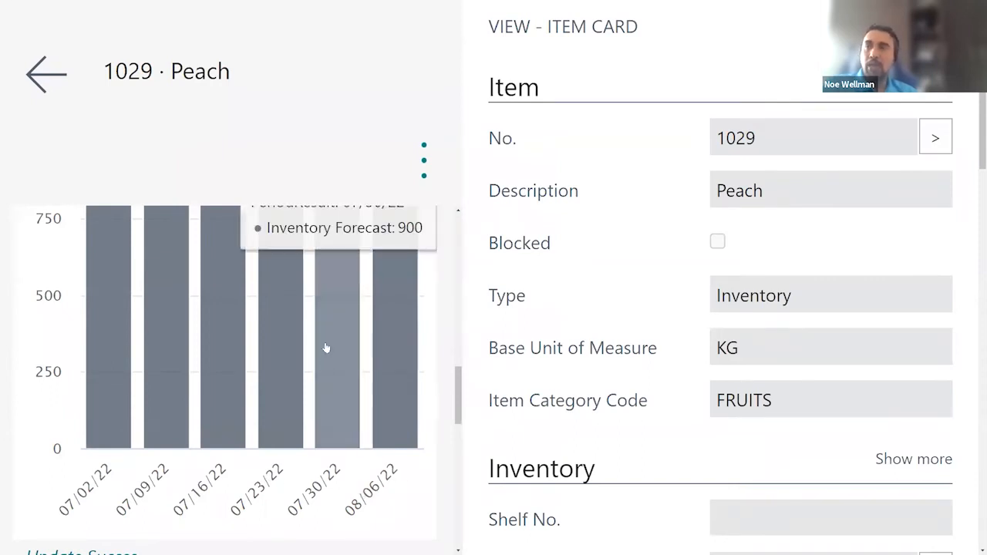
pyautogui.hotkey('ctrl', '-')
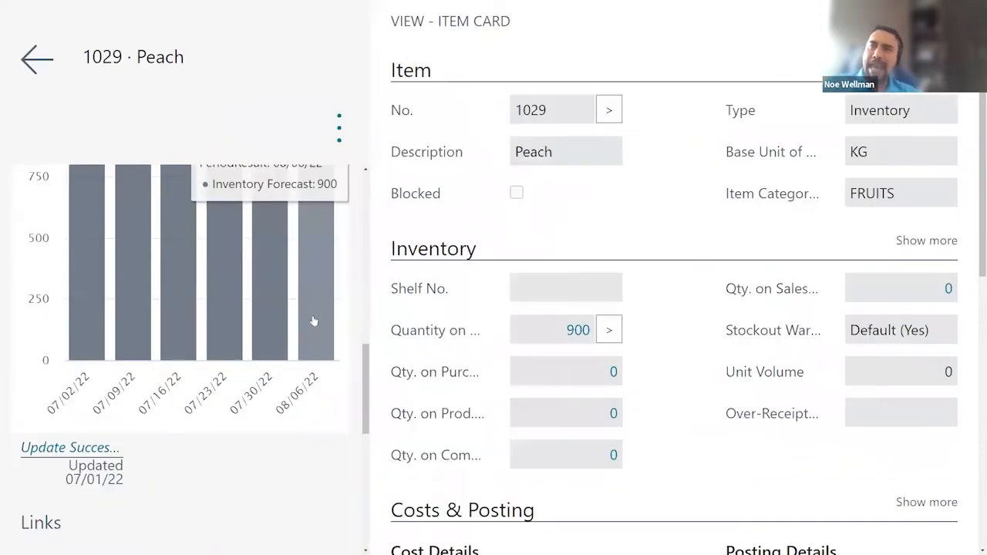
pyautogui.scroll(1, 313, 321)
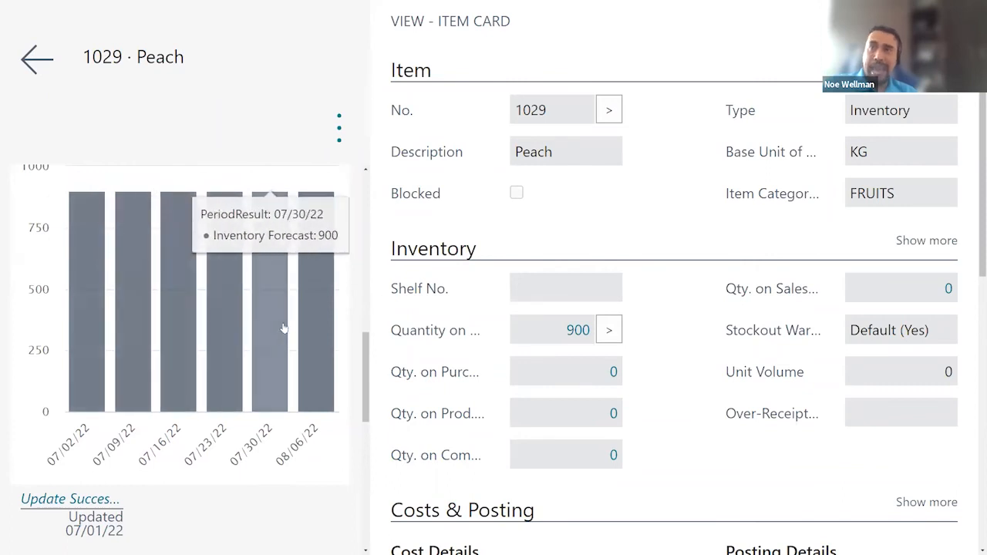
pyautogui.click(340, 132)
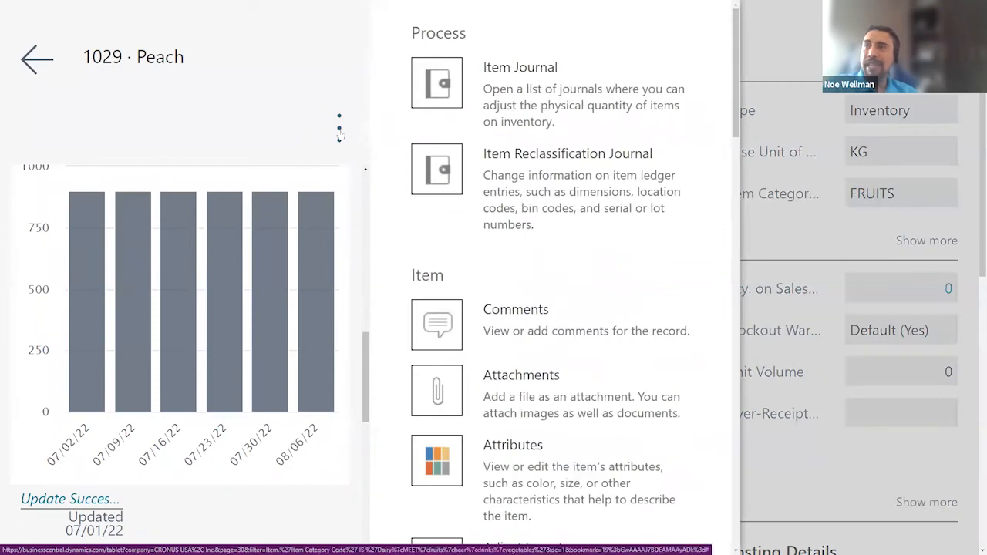
pyautogui.click(339, 133)
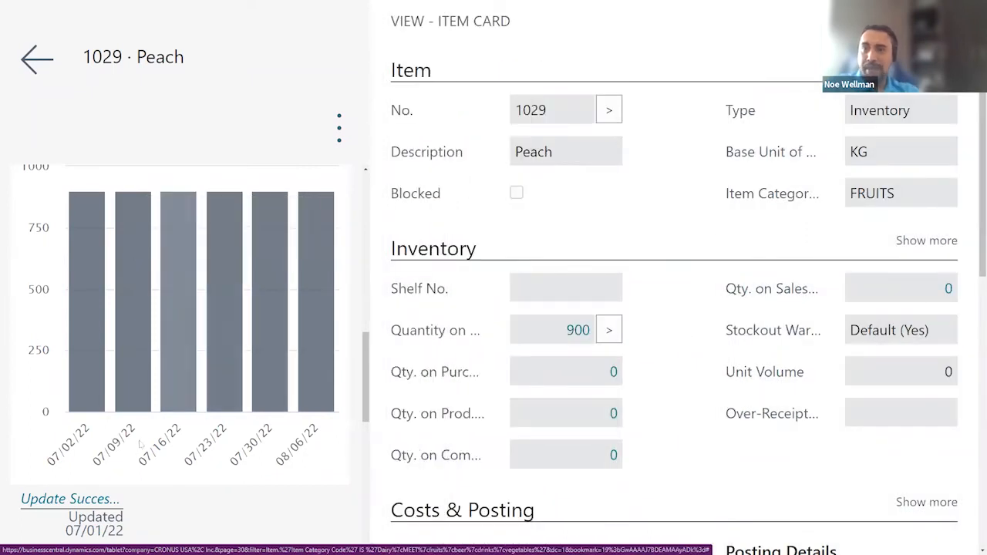
# Show the sales forecast for Peach in the Forecast section and read what it displays
pyautogui.hotkey('ctrl', '-')
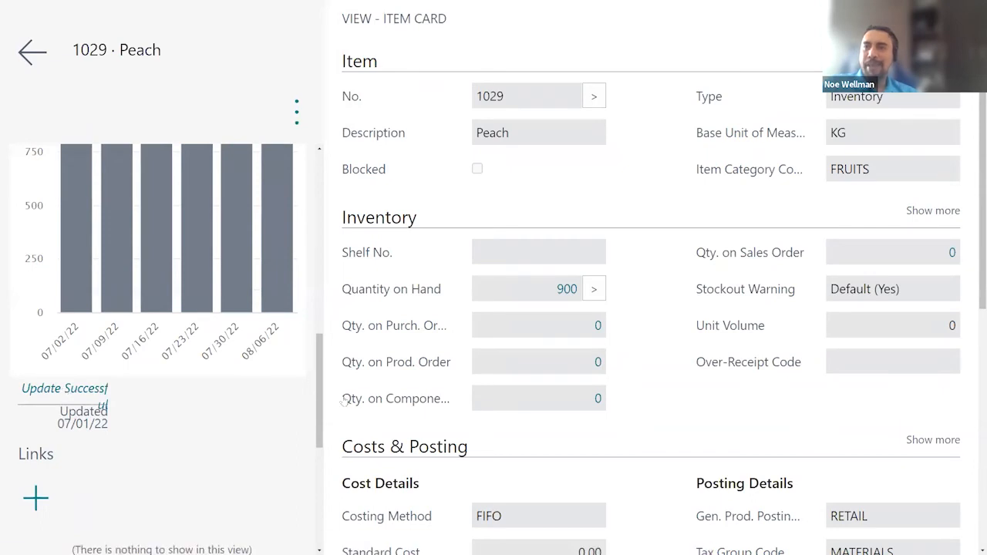
pyautogui.moveTo(322, 394); pyautogui.dragTo(330, 331)
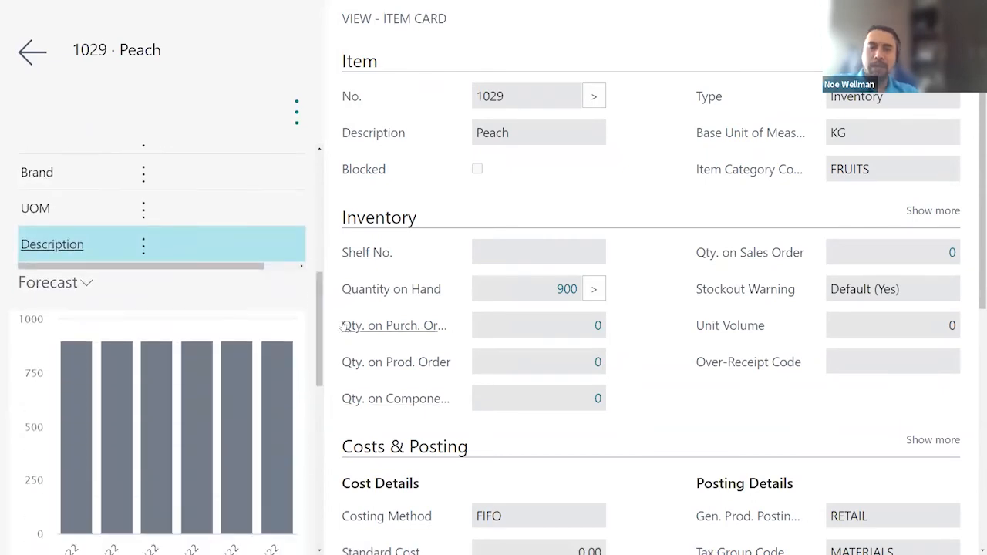
pyautogui.hotkey('ctrl', '-')
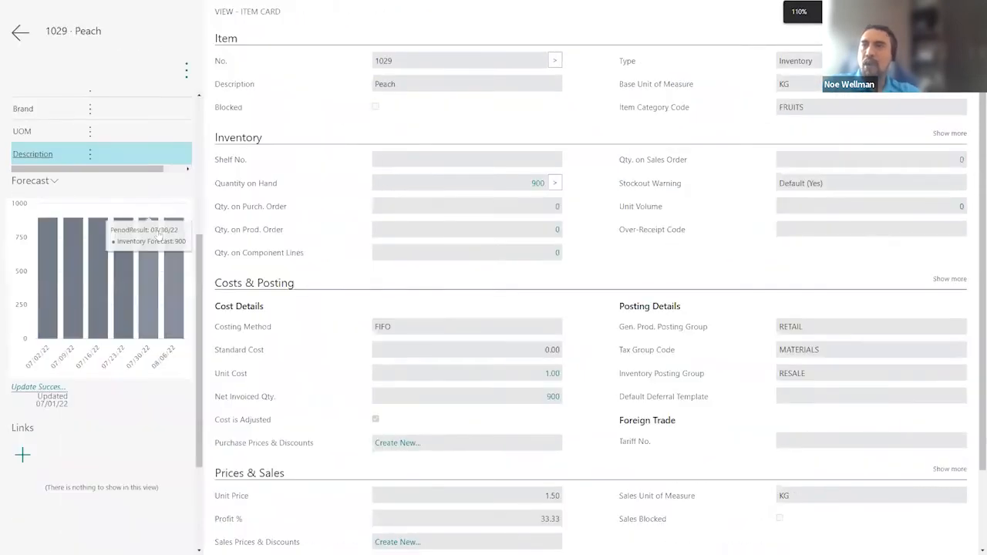
pyautogui.click(50, 182)
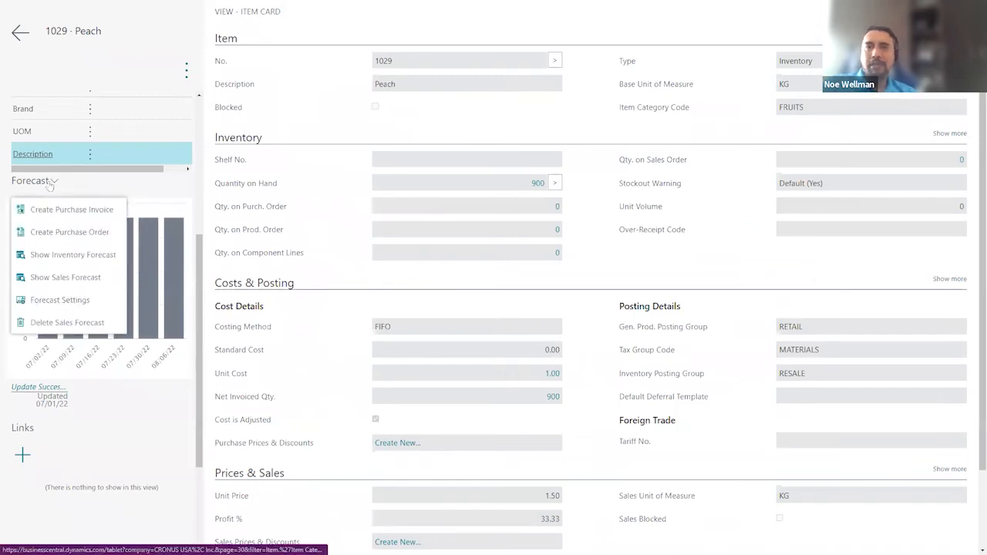
pyautogui.click(76, 279)
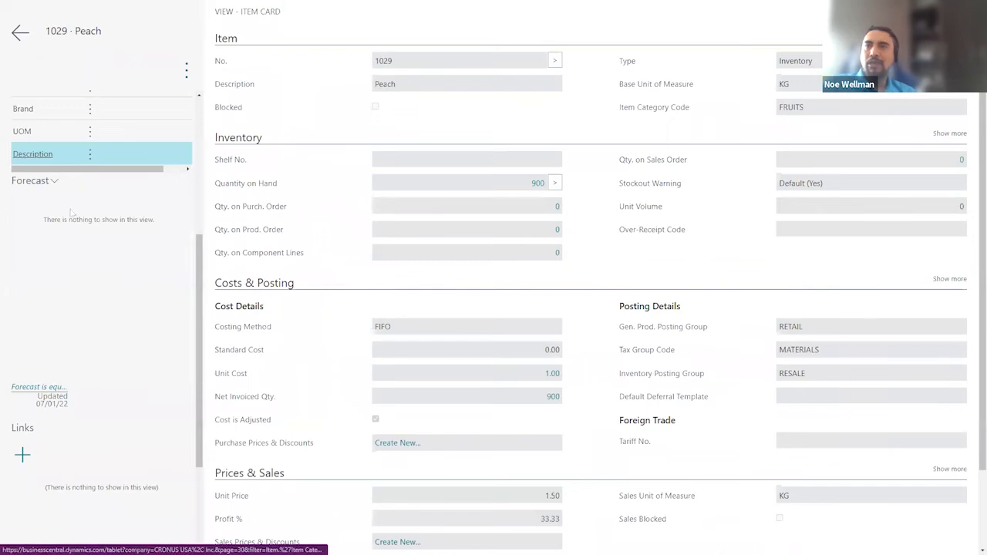
pyautogui.moveTo(45, 219); pyautogui.dragTo(161, 213)
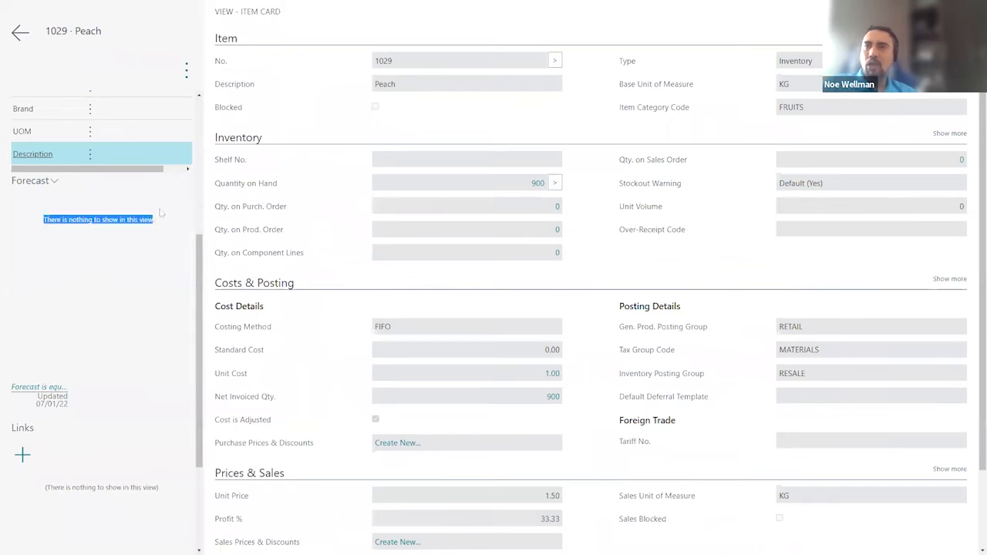
# Open the forecast settings, review the Period Type options, Horizon and Historical Periods, and return to the Peach item card
pyautogui.click(46, 183)
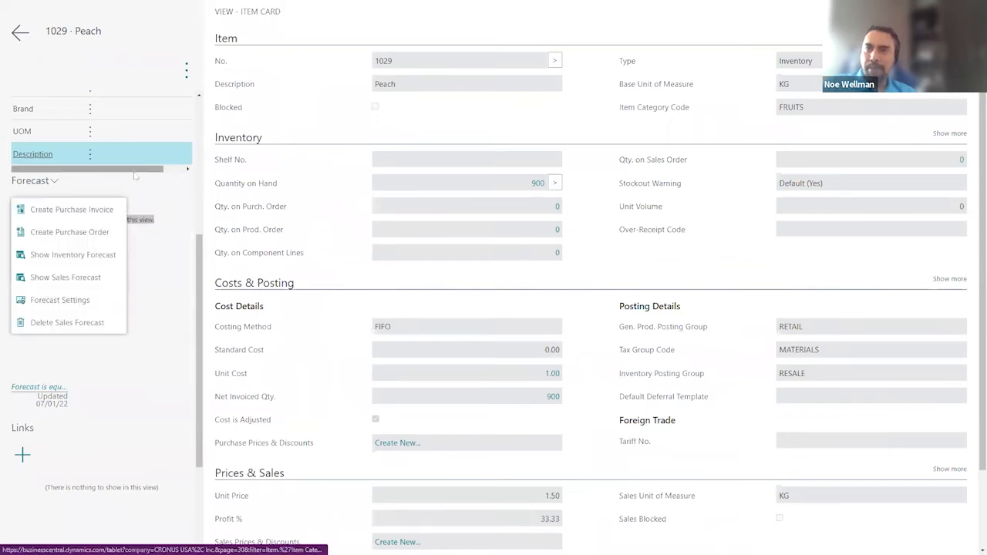
pyautogui.click(78, 305)
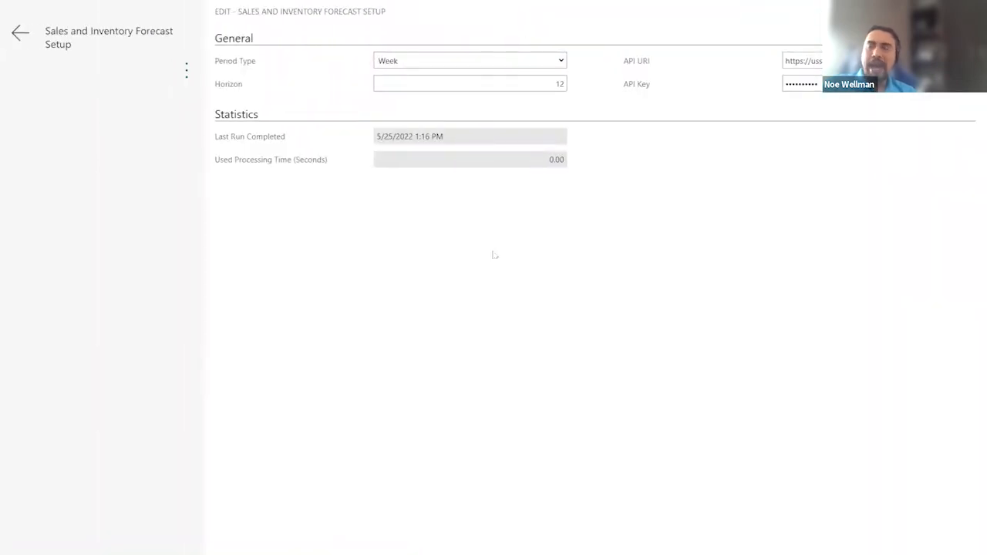
pyautogui.click(553, 65)
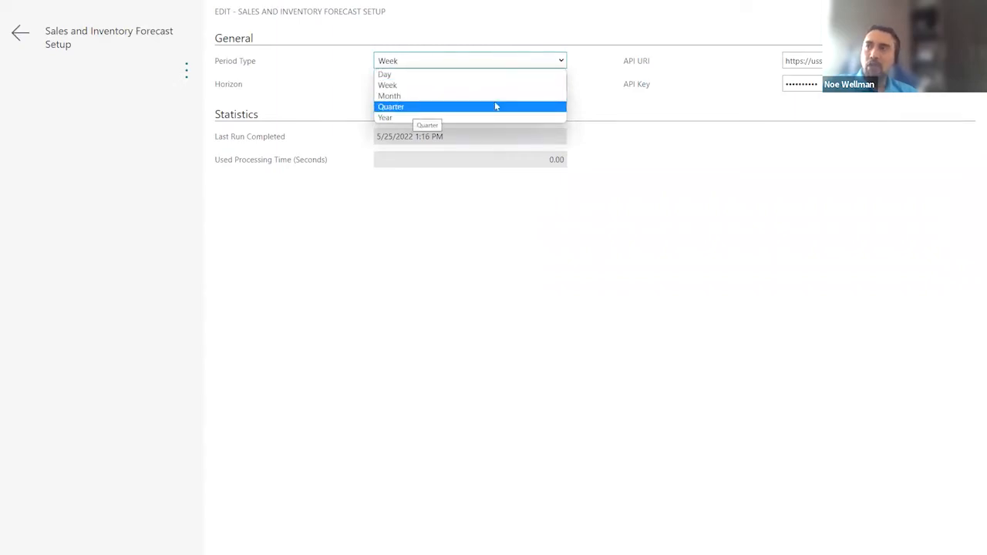
pyautogui.click(644, 102)
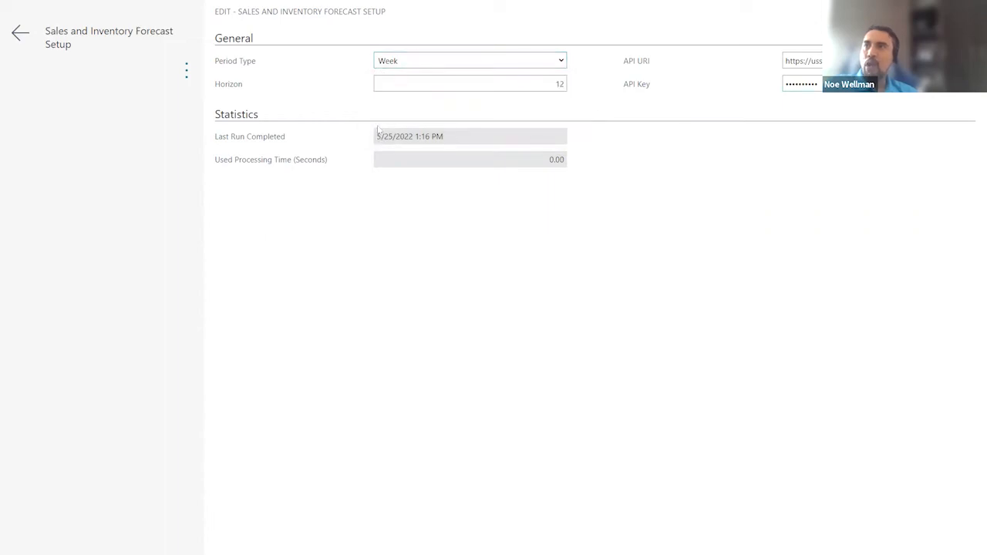
pyautogui.click(530, 89)
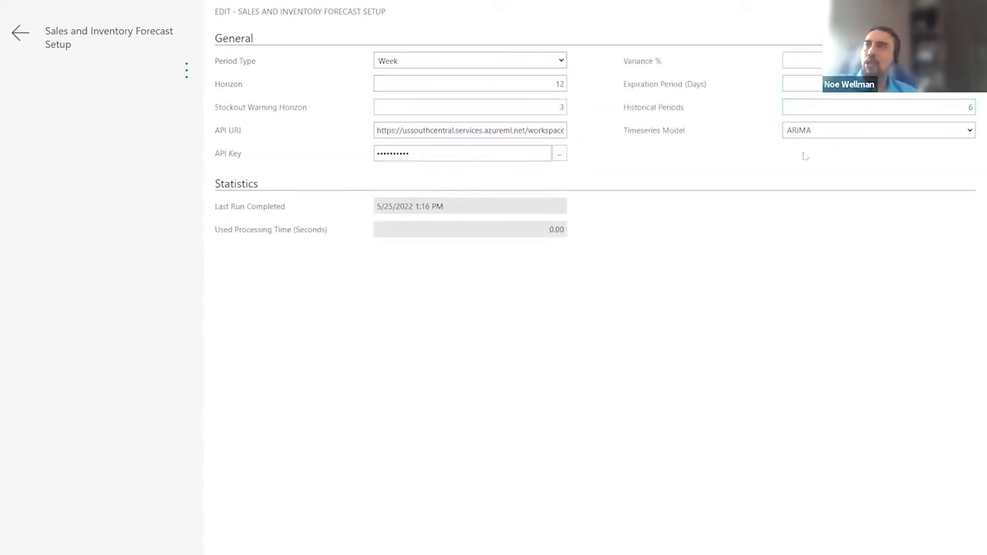
pyautogui.click(858, 106)
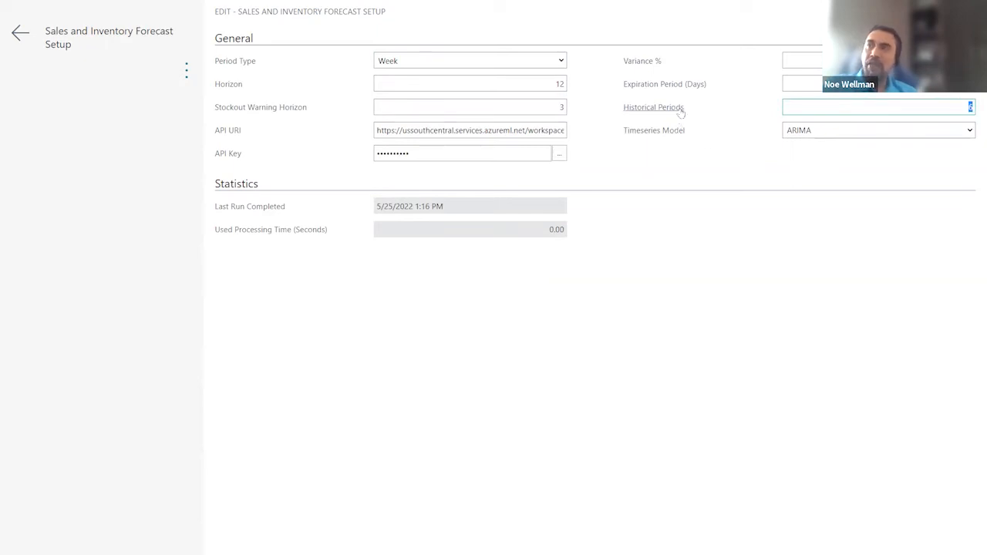
pyautogui.click(20, 34)
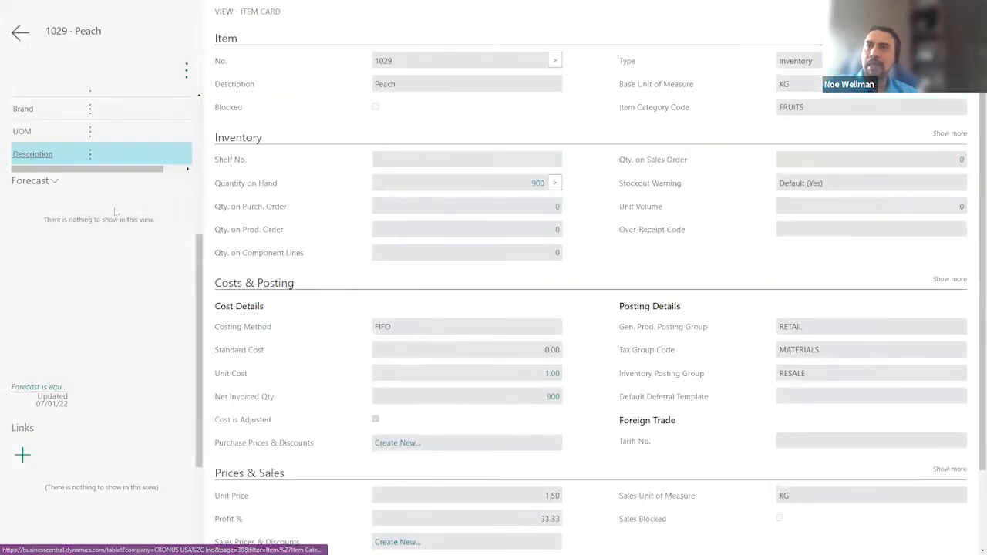
# Show the inventory forecast again and try to create a purchase order for Peach from it, reading and dismissing the resulting message
pyautogui.click(46, 185)
pyautogui.click(75, 255)
pyautogui.click(42, 182)
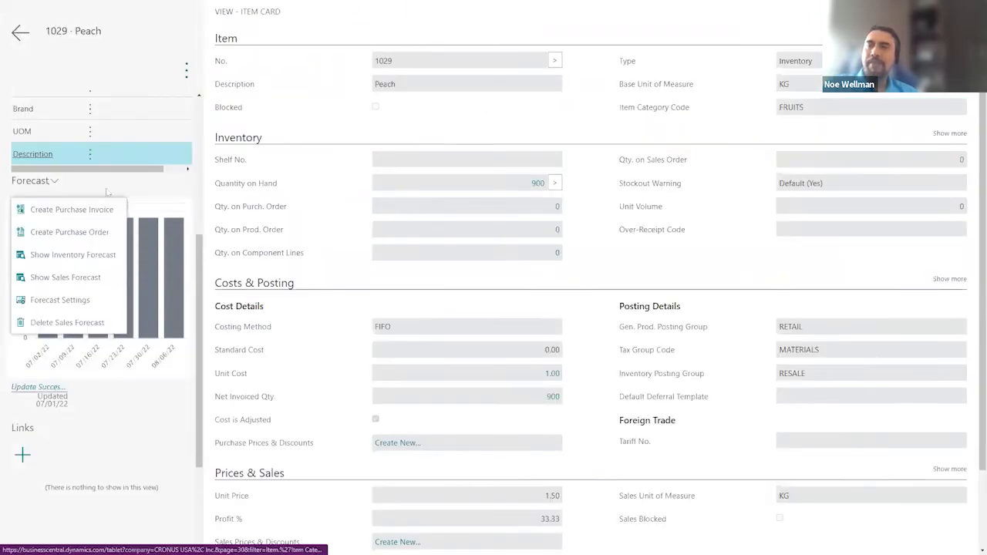
pyautogui.click(70, 238)
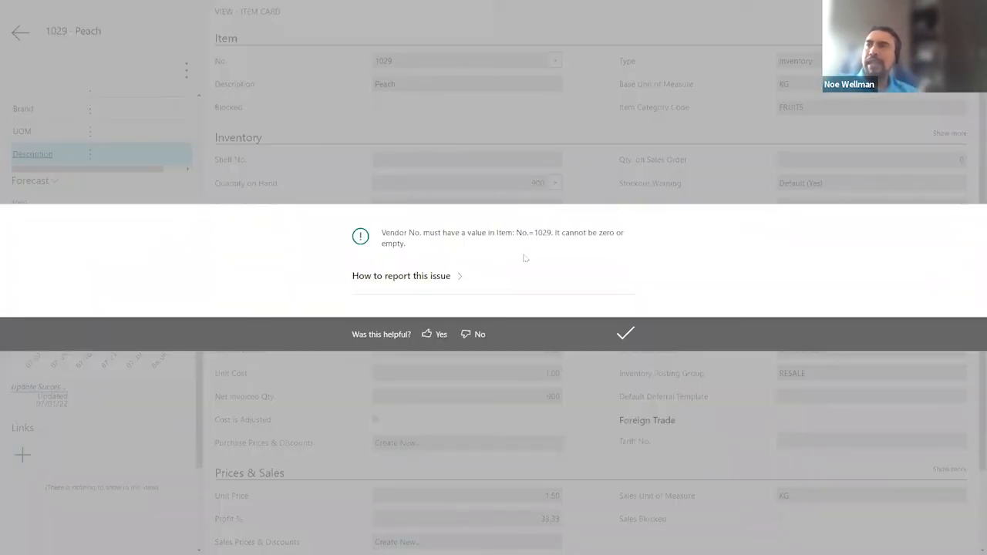
pyautogui.click(457, 277)
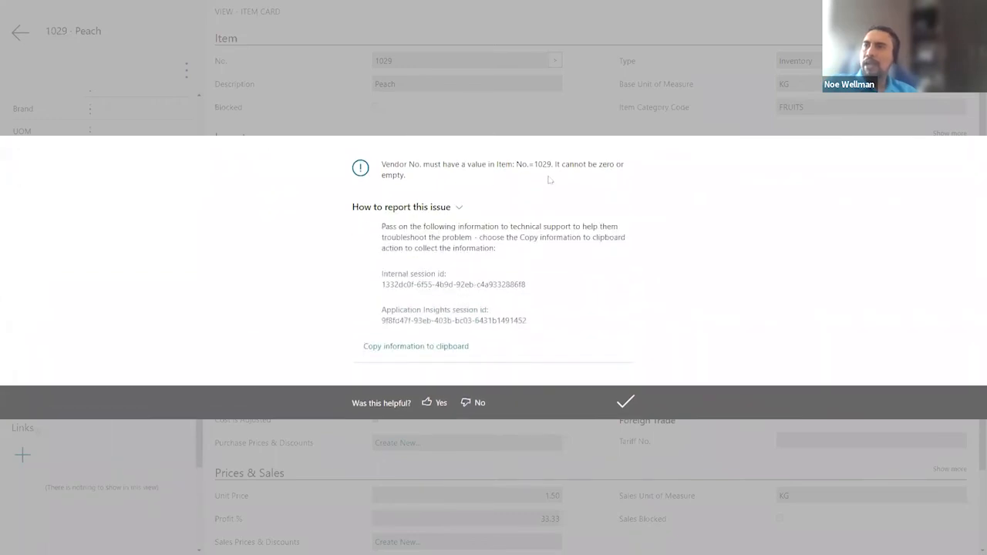
pyautogui.moveTo(378, 169); pyautogui.dragTo(644, 166)
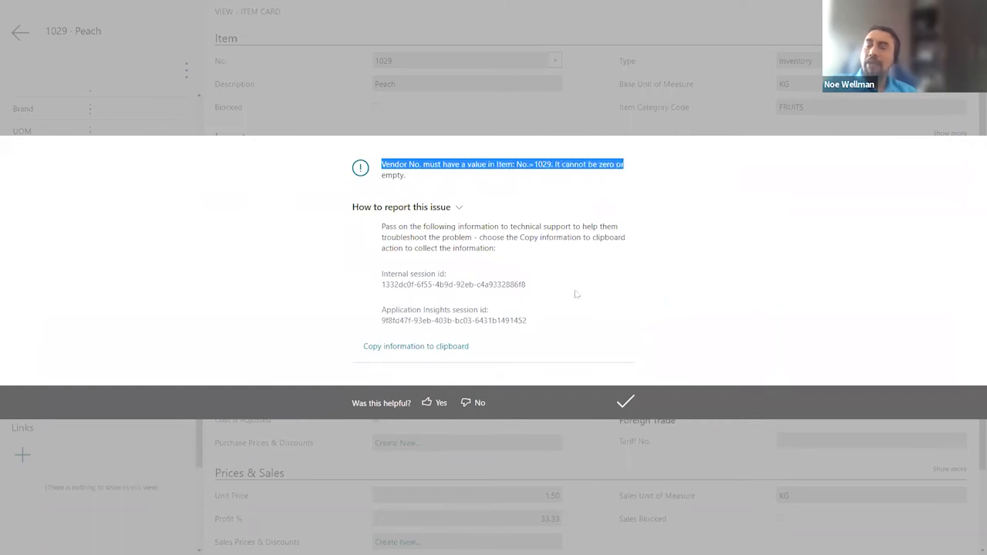
pyautogui.click(624, 402)
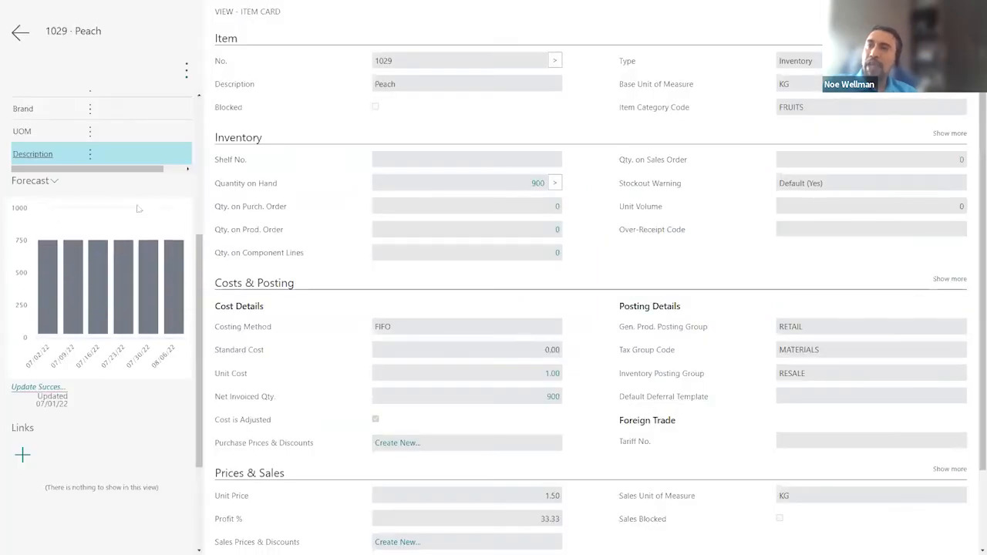
# Look through the inventory, costing and pricing sections of the Peach item card and close the card
pyautogui.scroll(-1, 457, 292)
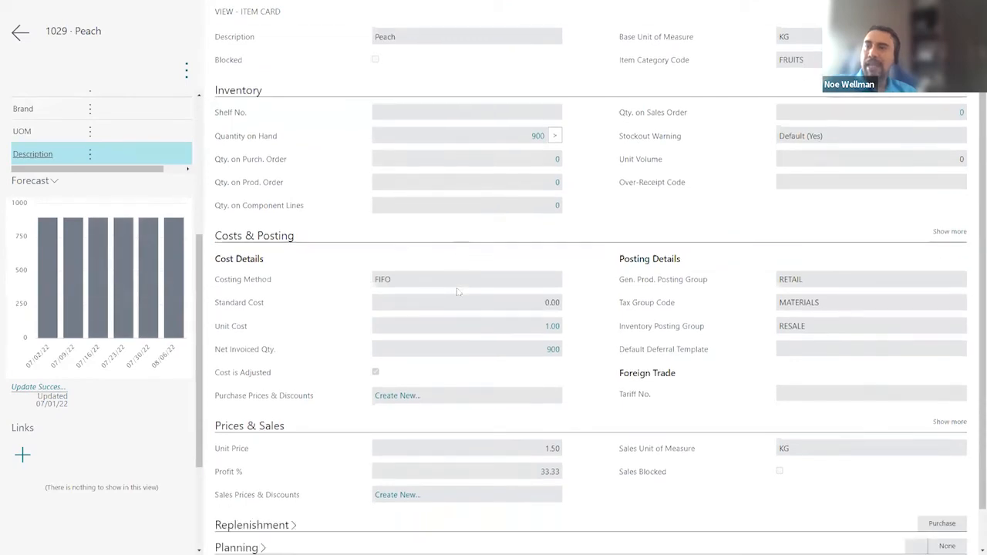
pyautogui.scroll(-1, 457, 292)
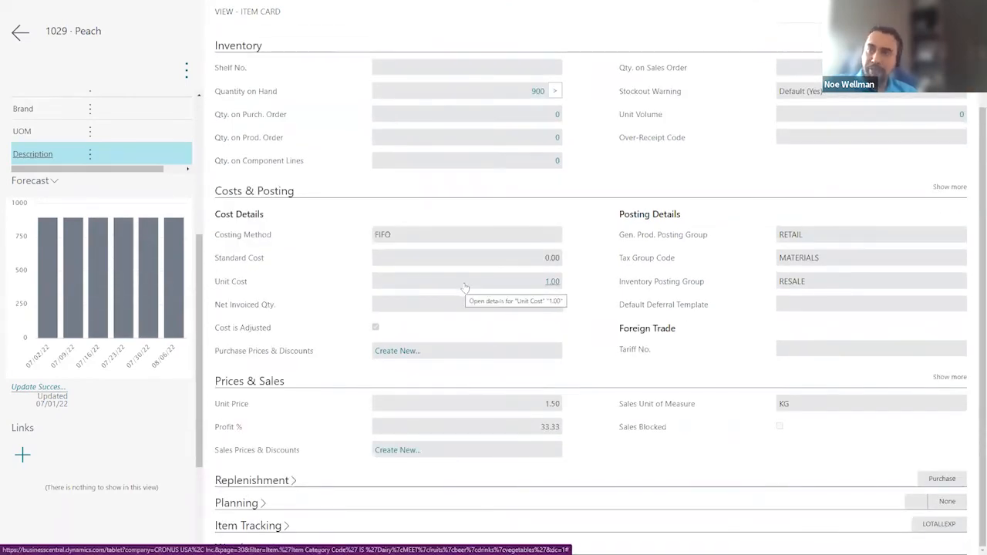
pyautogui.click(19, 32)
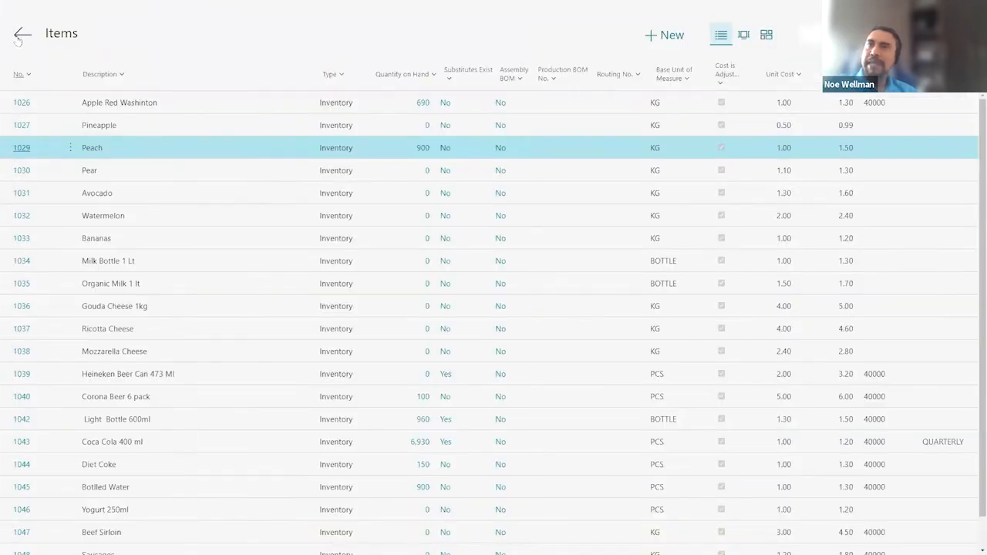
# Return to the home page and open warehouse receipt WR000016 from the Arrivals list
pyautogui.click(20, 36)
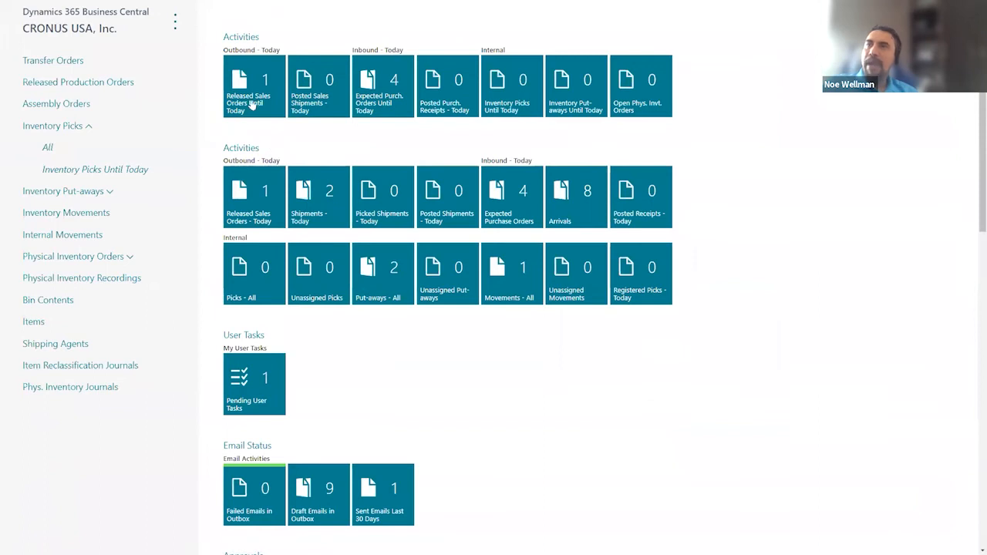
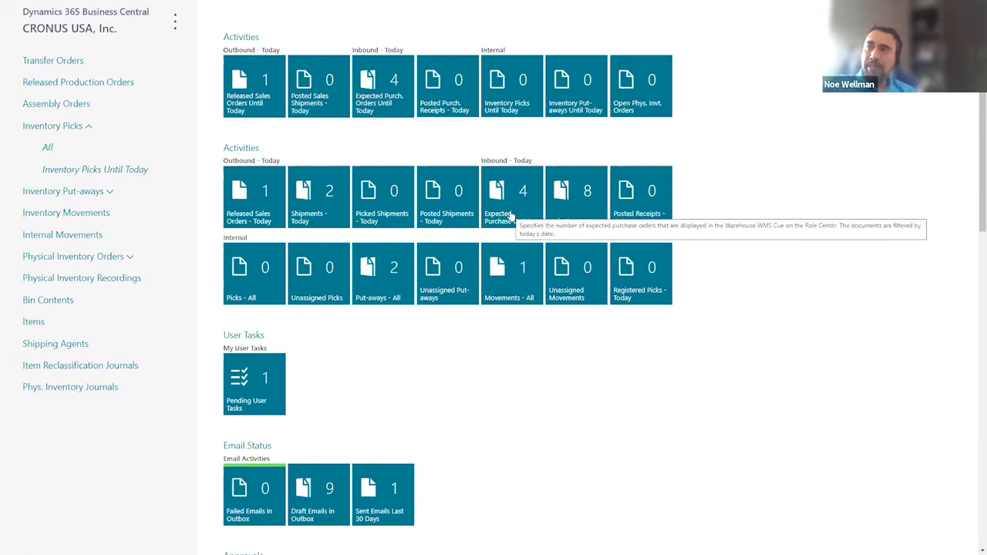
pyautogui.click(588, 208)
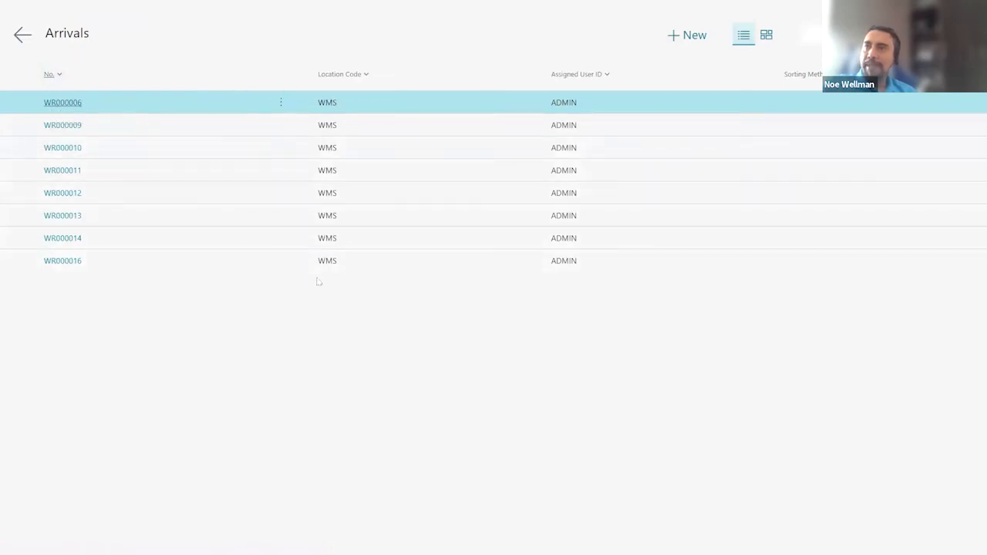
pyautogui.click(66, 262)
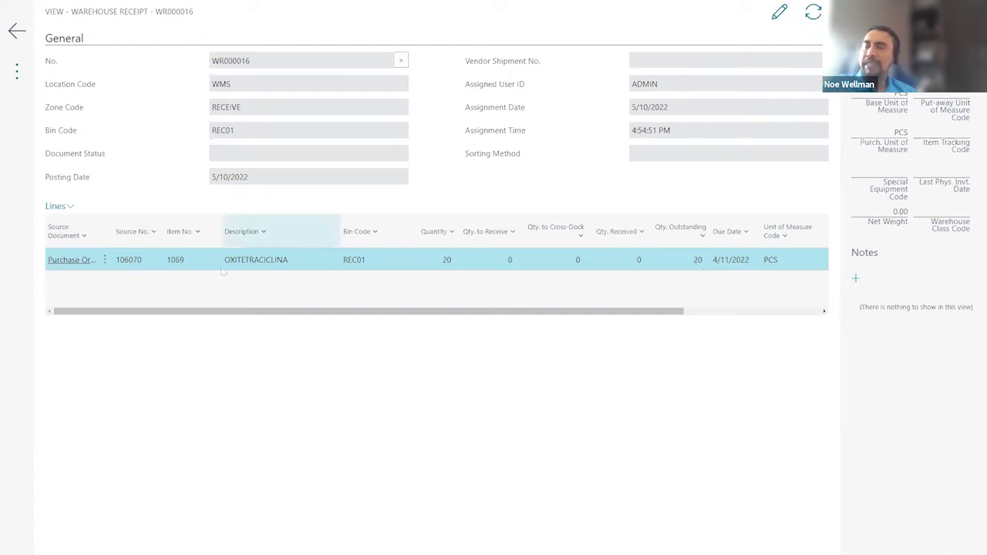
# Open warehouse receipt WR000014 from the Arrivals list, review all columns of its lines, and return to the home page
pyautogui.click(17, 31)
pyautogui.click(77, 245)
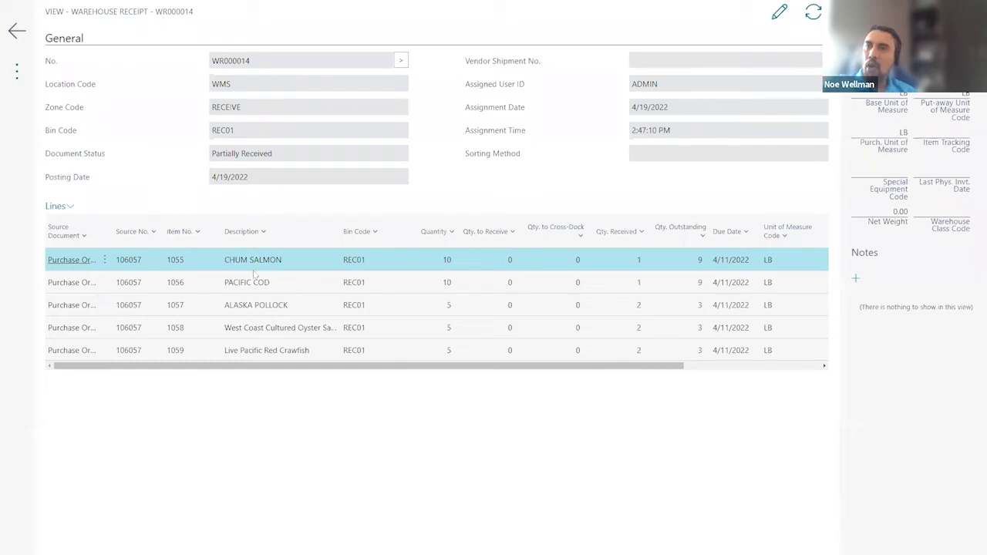
pyautogui.moveTo(265, 369); pyautogui.dragTo(400, 369)
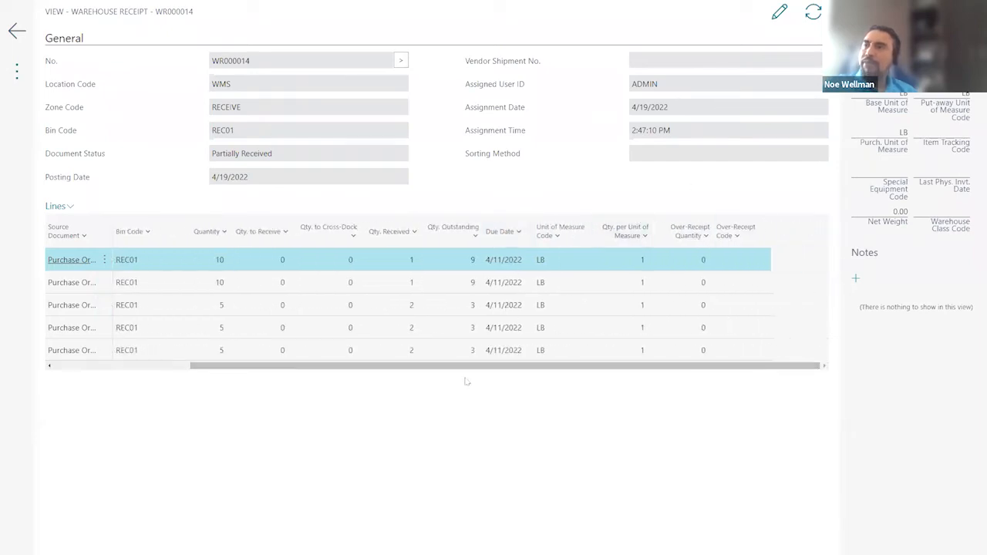
pyautogui.moveTo(451, 368); pyautogui.dragTo(288, 376)
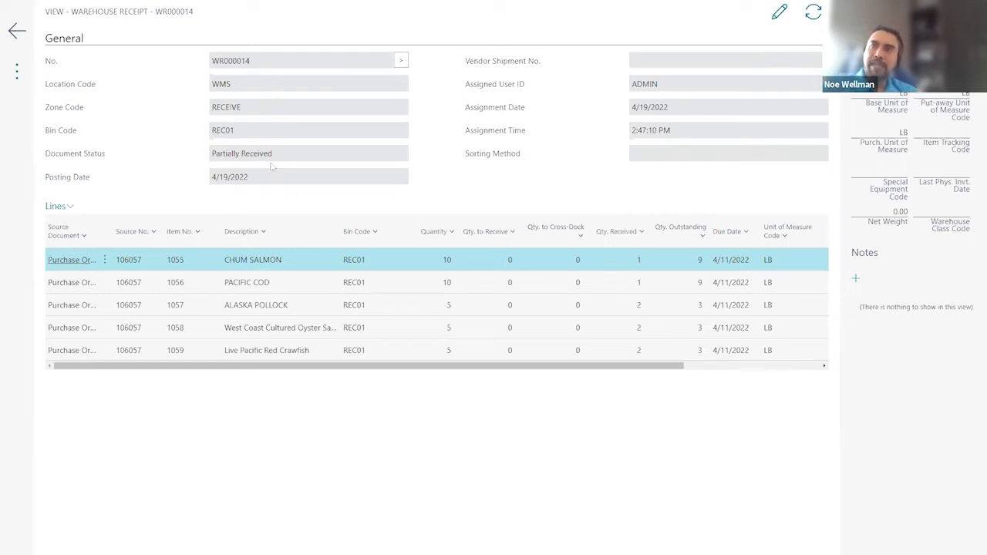
pyautogui.click(17, 31)
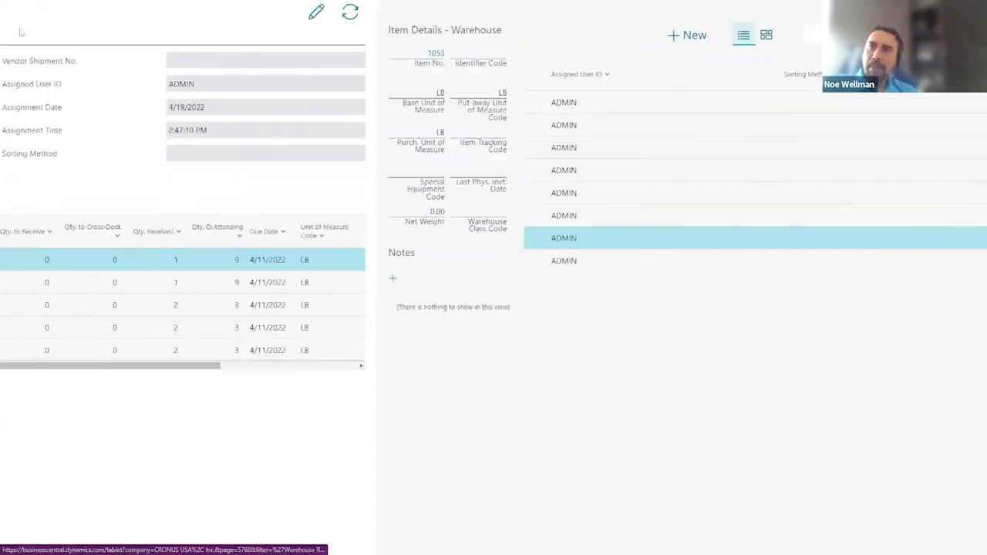
pyautogui.click(17, 33)
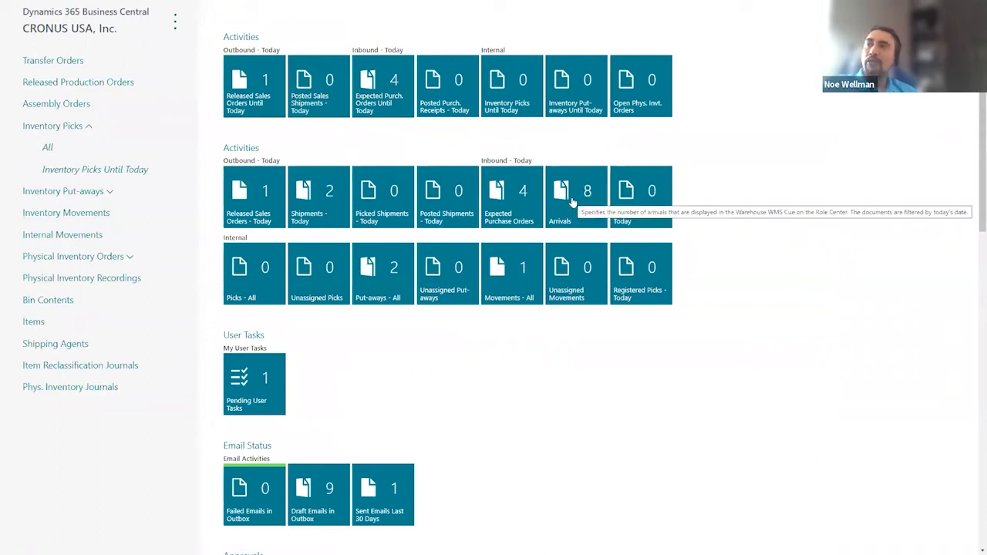
# Open warehouse shipment WS0000002 from today's shipments, review its details and lines, and return to the home page
pyautogui.click(317, 192)
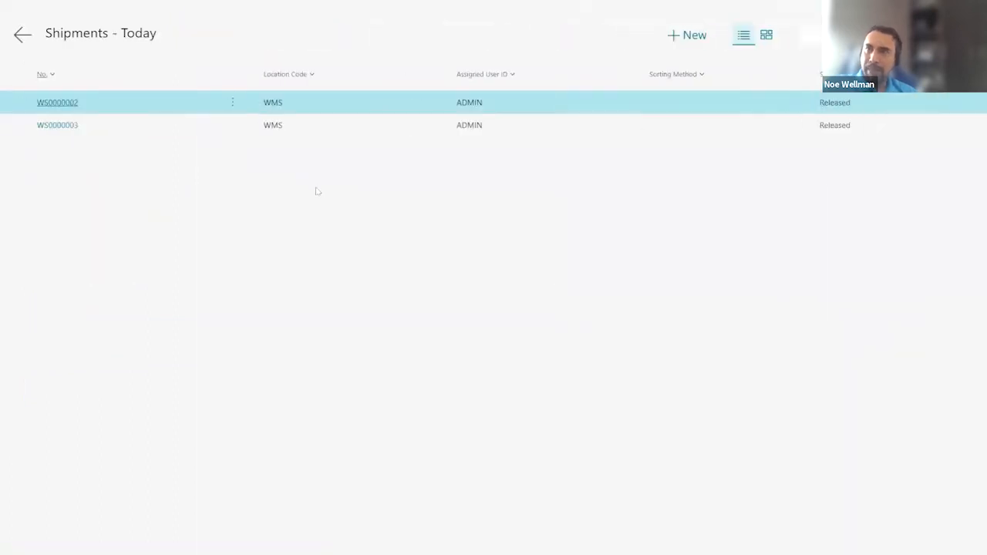
pyautogui.click(60, 104)
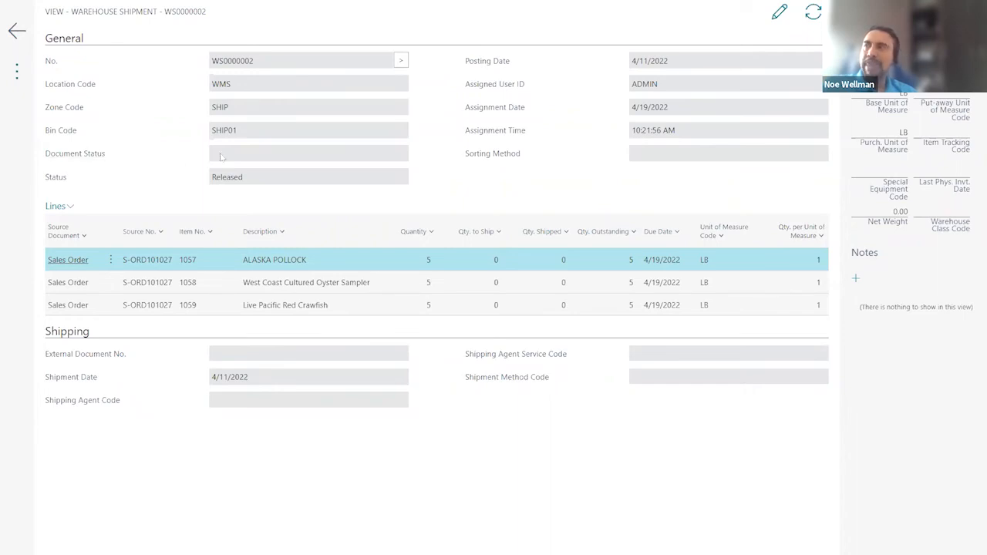
pyautogui.click(17, 33)
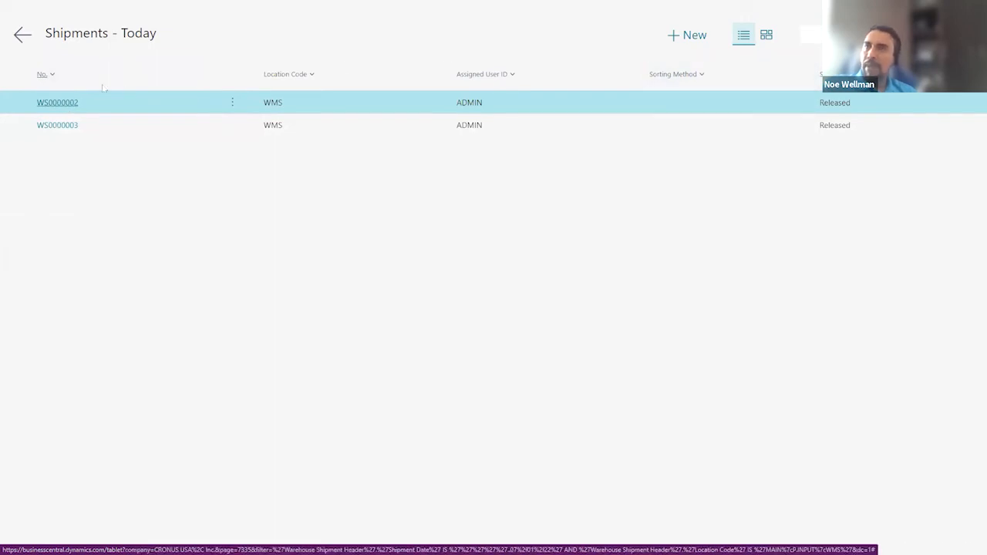
pyautogui.click(23, 38)
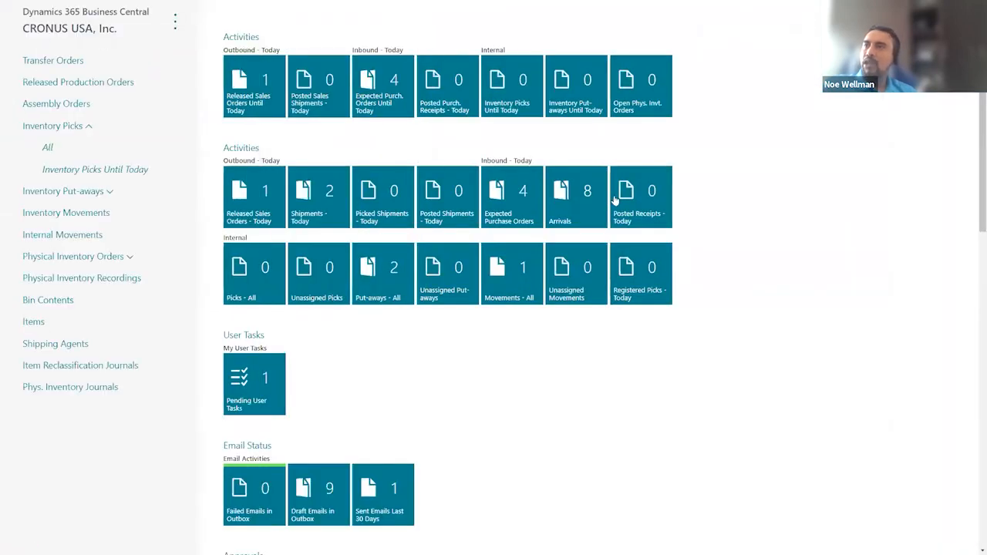
# Check the additional page options of the Arrivals list, view the Expected Purchase Orders list, and return to the home page
pyautogui.click(576, 199)
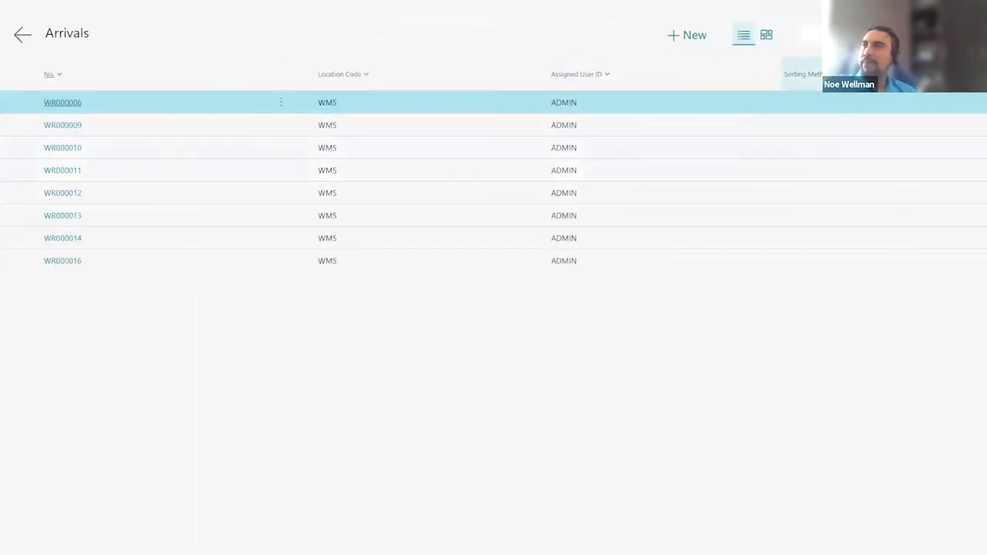
pyautogui.click(955, 34)
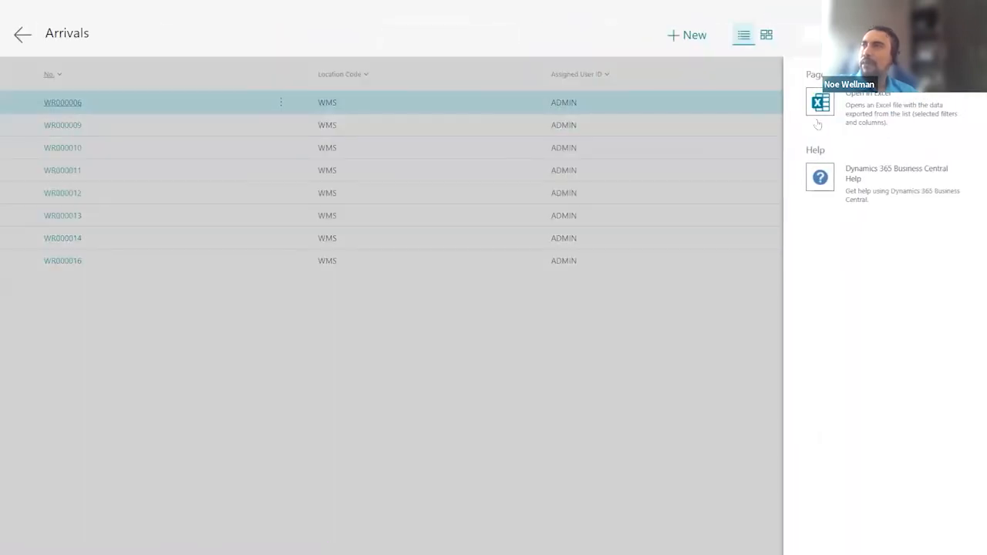
pyautogui.click(22, 34)
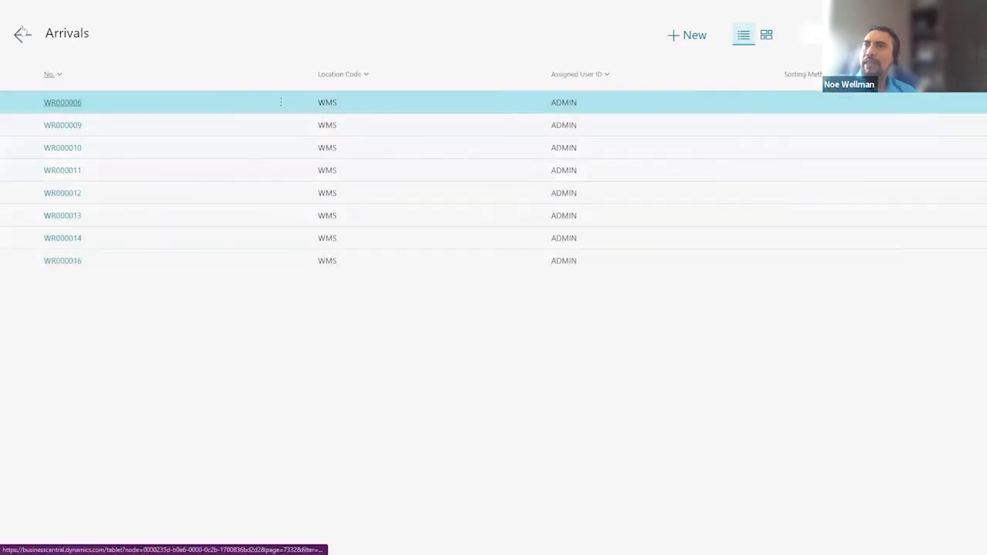
pyautogui.click(22, 34)
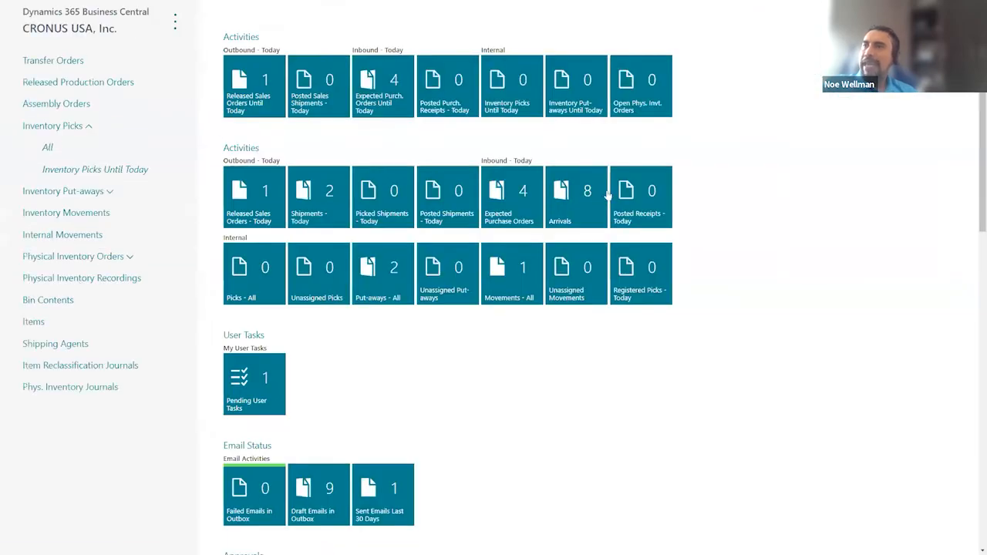
pyautogui.click(513, 204)
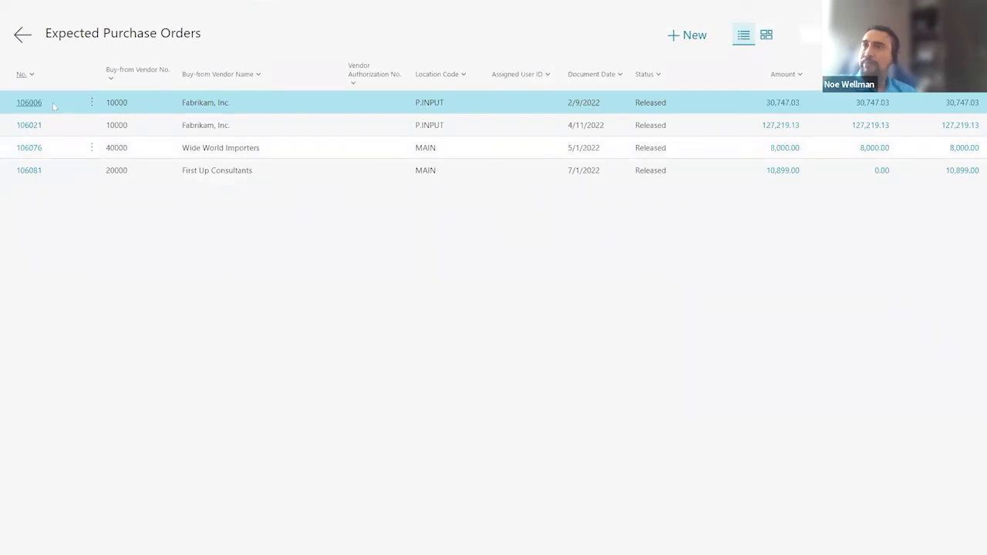
pyautogui.click(22, 34)
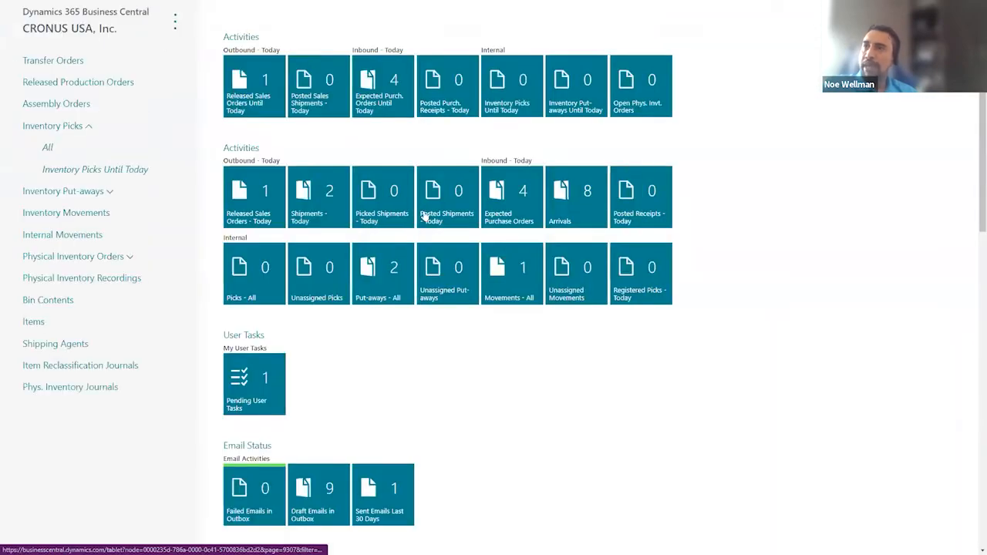
# View warehouse receipt WR000006 from the Arrivals list and return to the home page
pyautogui.click(560, 193)
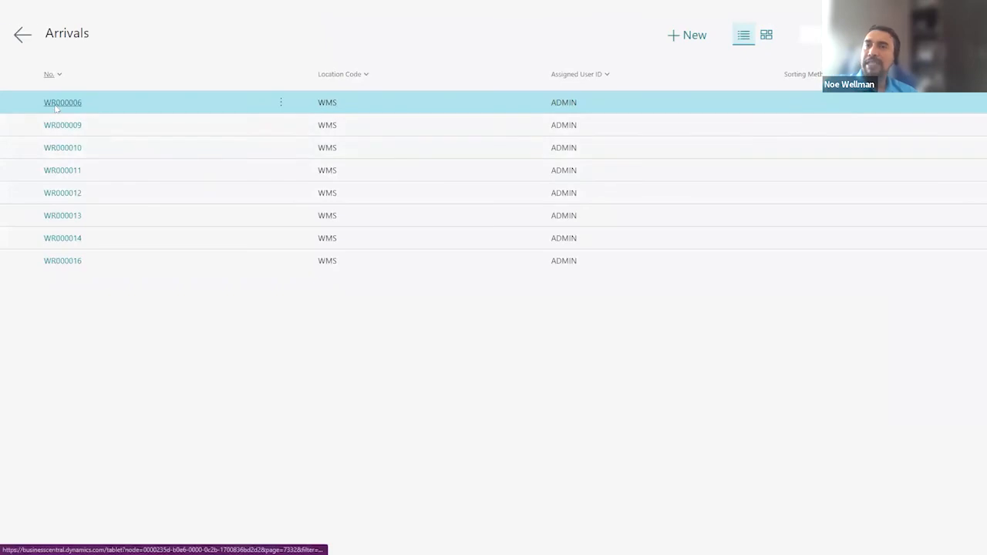
pyautogui.click(58, 107)
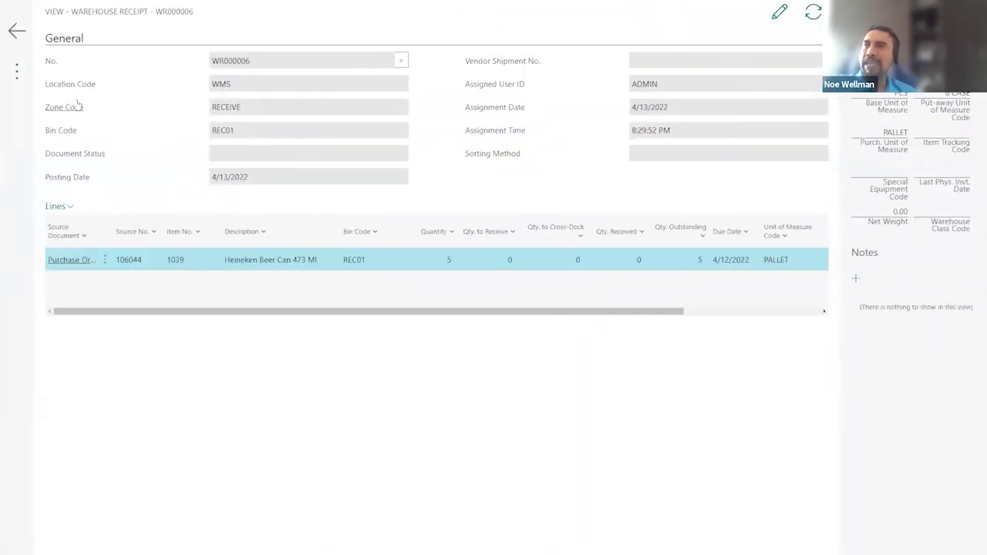
pyautogui.click(18, 32)
pyautogui.click(21, 34)
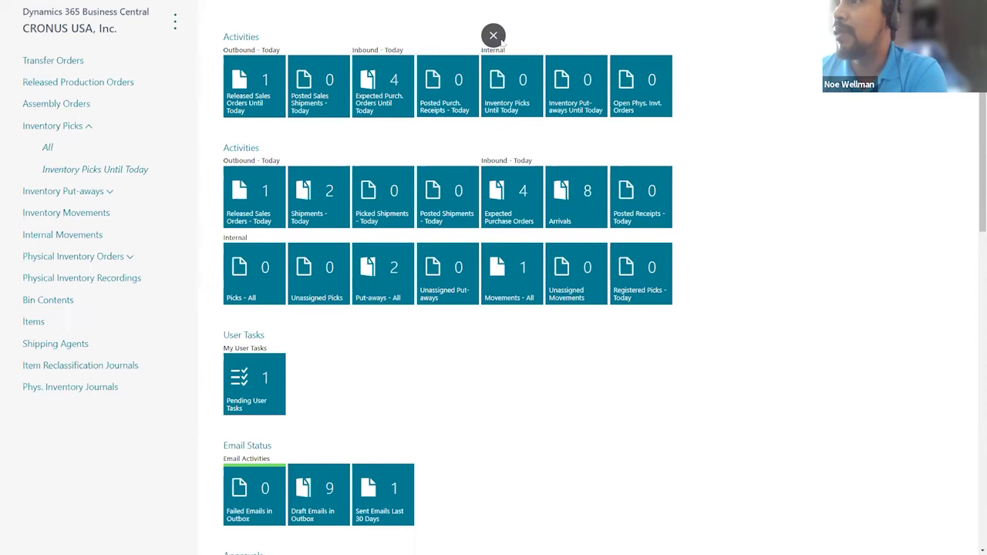
# Leave full-screen mode and load the standard web client at businesscentral.dynamics.com by removing the tablet suffix from the address
pyautogui.click(493, 35)
pyautogui.click(283, 27)
pyautogui.click(282, 27)
pyautogui.press('BackSpace')
pyautogui.press('BackSpace')
pyautogui.press('BackSpace')
pyautogui.press('BackSpace')
pyautogui.press('BackSpace')
pyautogui.press('BackSpace')
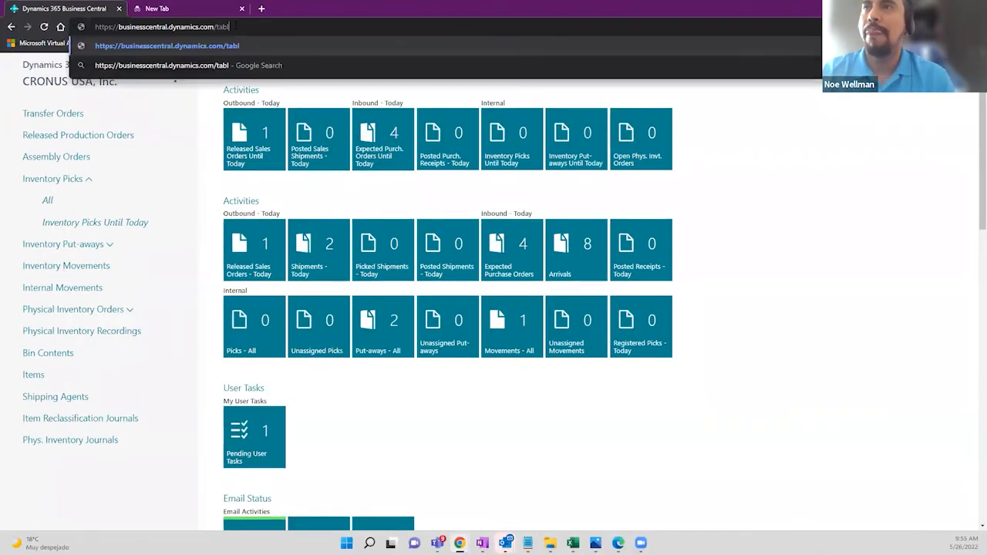
pyautogui.press('Return')
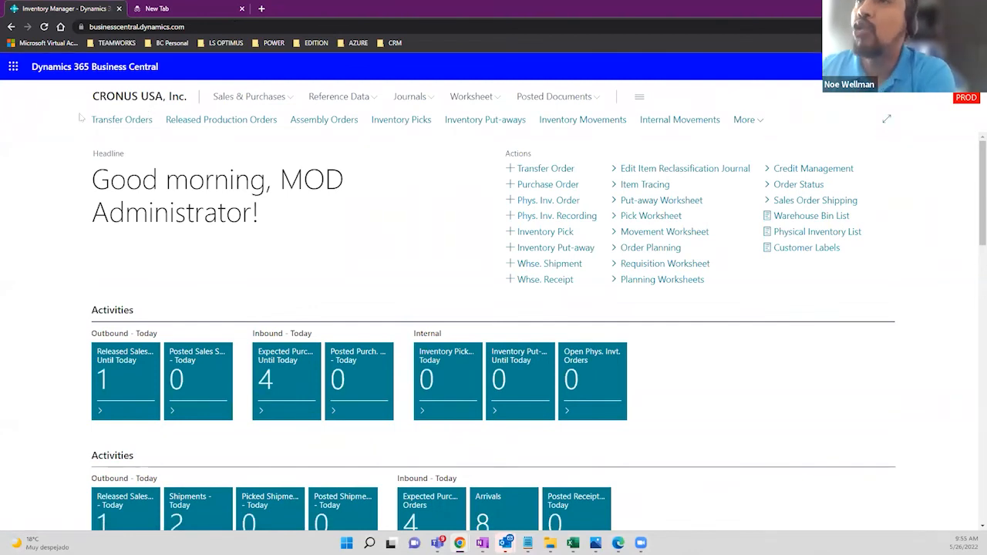
# Launch Microsoft Teams in a new browser tab from the Microsoft 365 apps and sign in with the administrator account
pyautogui.click(13, 70)
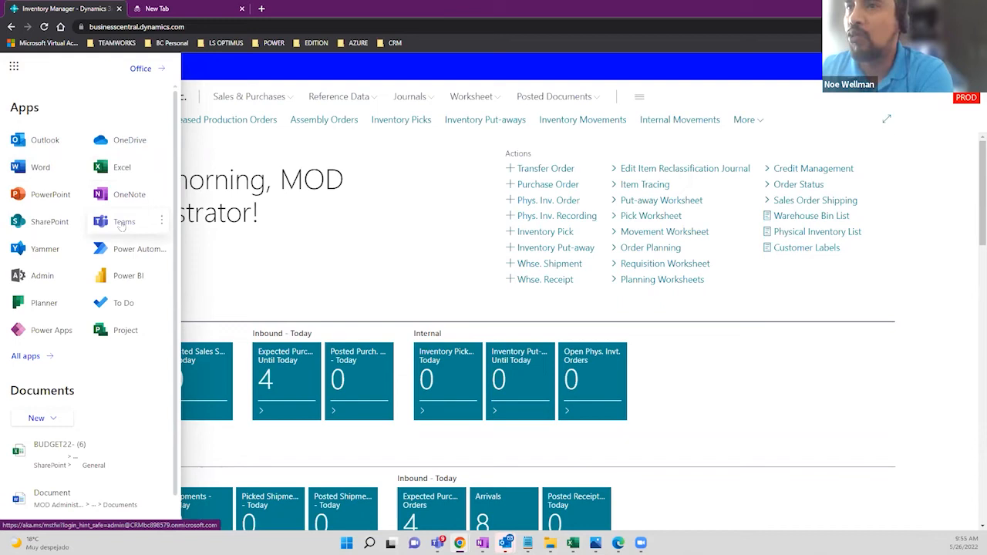
pyautogui.click(161, 221)
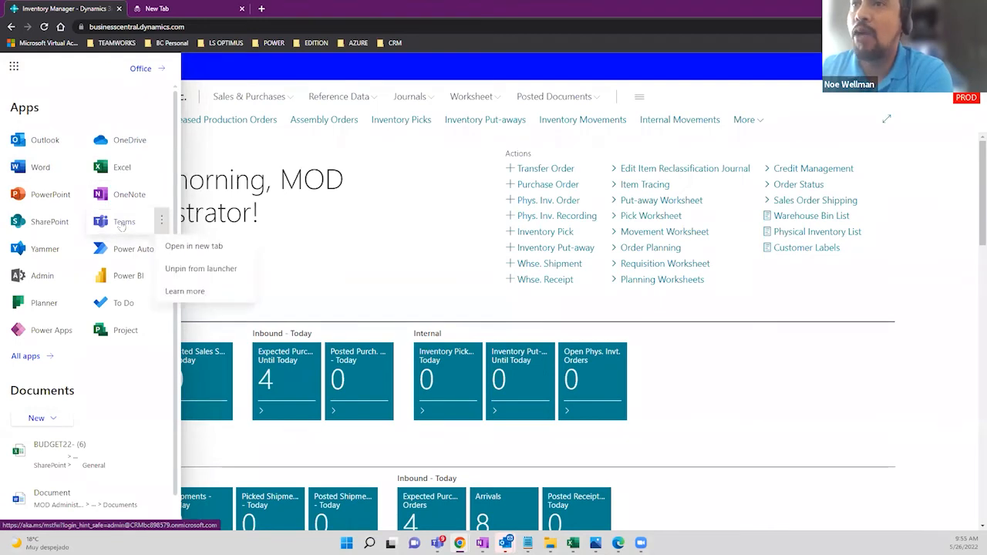
pyautogui.click(190, 245)
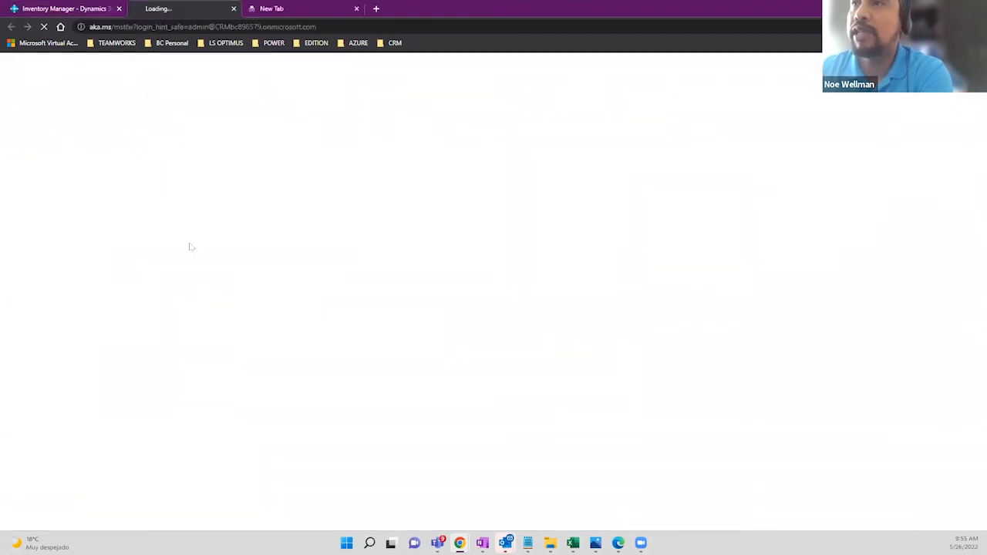
pyautogui.click(56, 10)
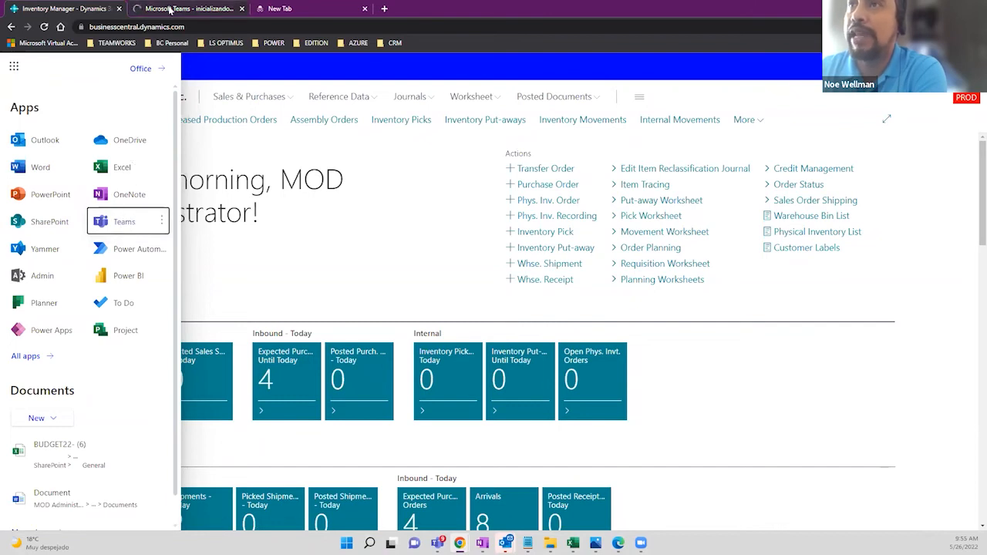
pyautogui.click(13, 70)
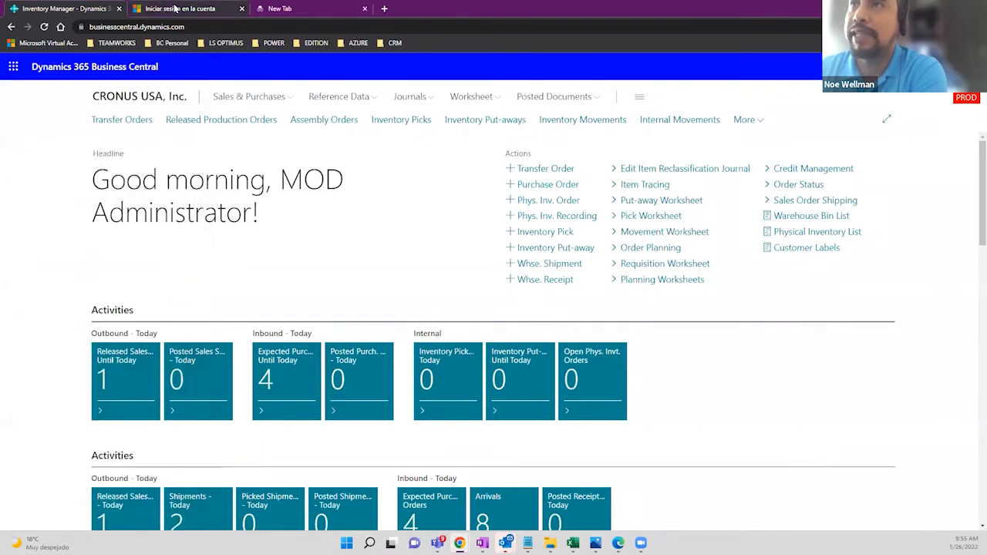
pyautogui.click(175, 8)
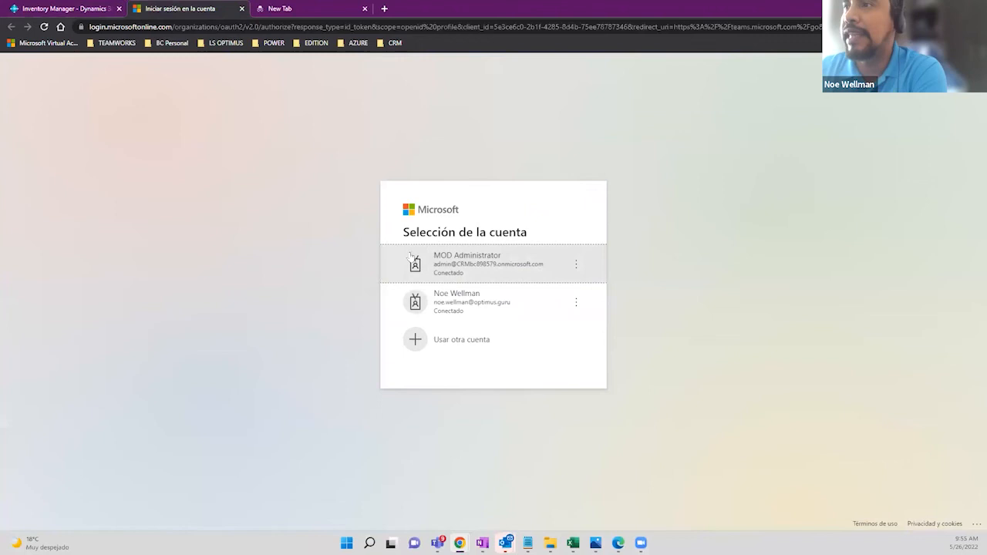
pyautogui.click(498, 272)
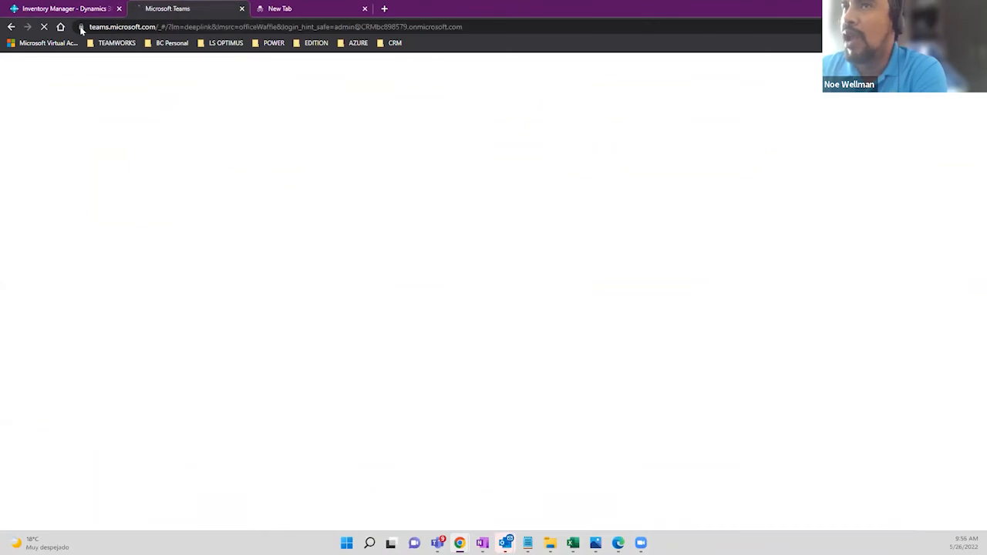
# Switch back to Business Central, expand the full set of navigation links, and view the Physical Inventory List report options before closing them
pyautogui.click(59, 9)
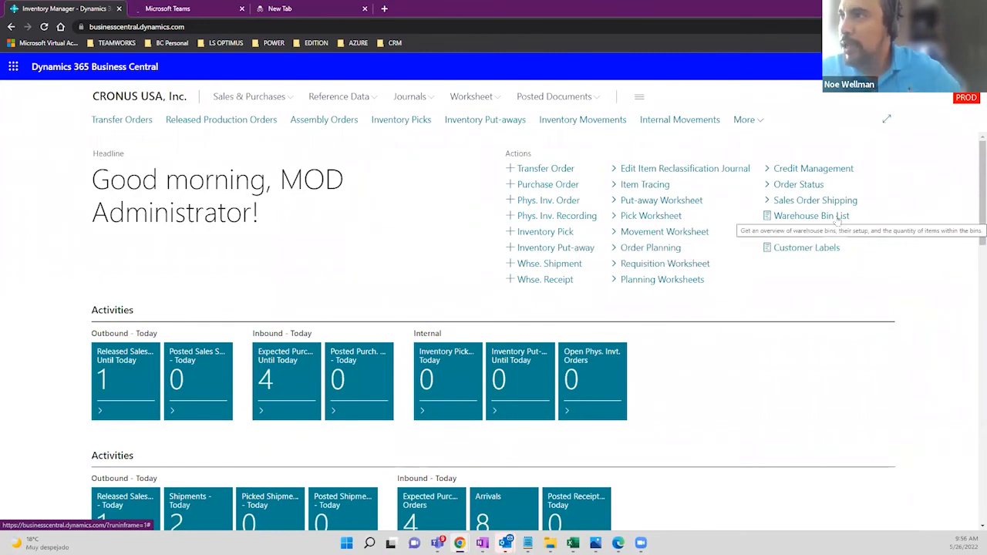
pyautogui.click(745, 120)
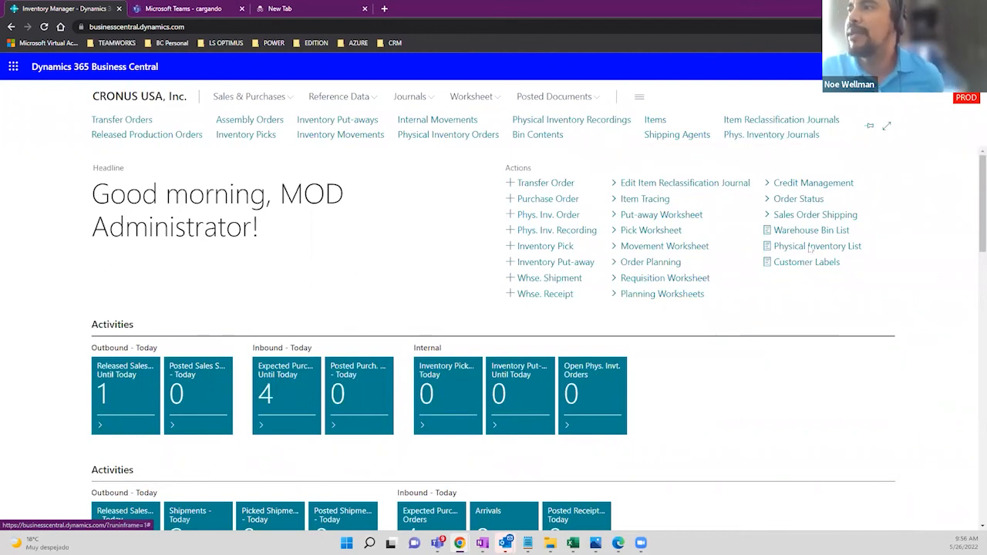
pyautogui.click(810, 246)
pyautogui.click(472, 218)
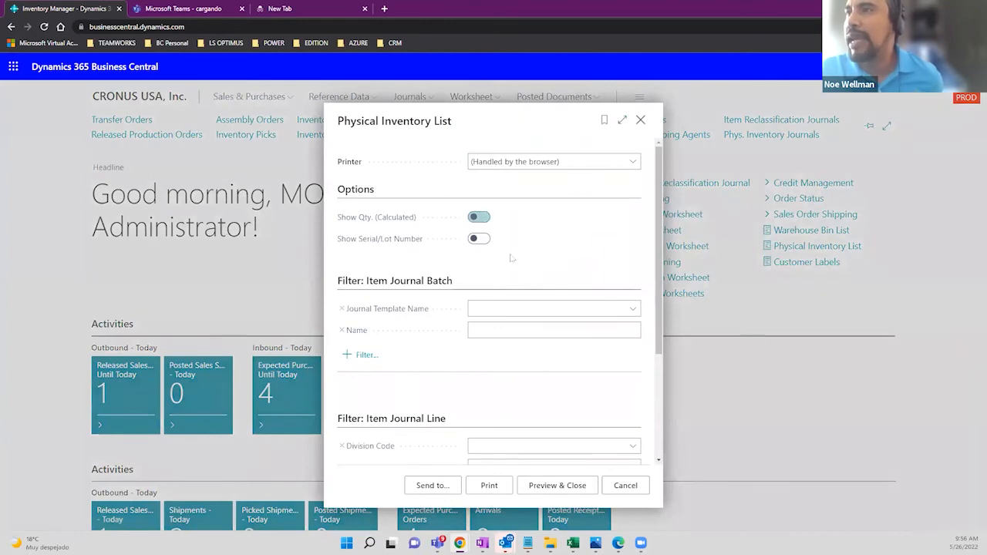
pyautogui.click(640, 120)
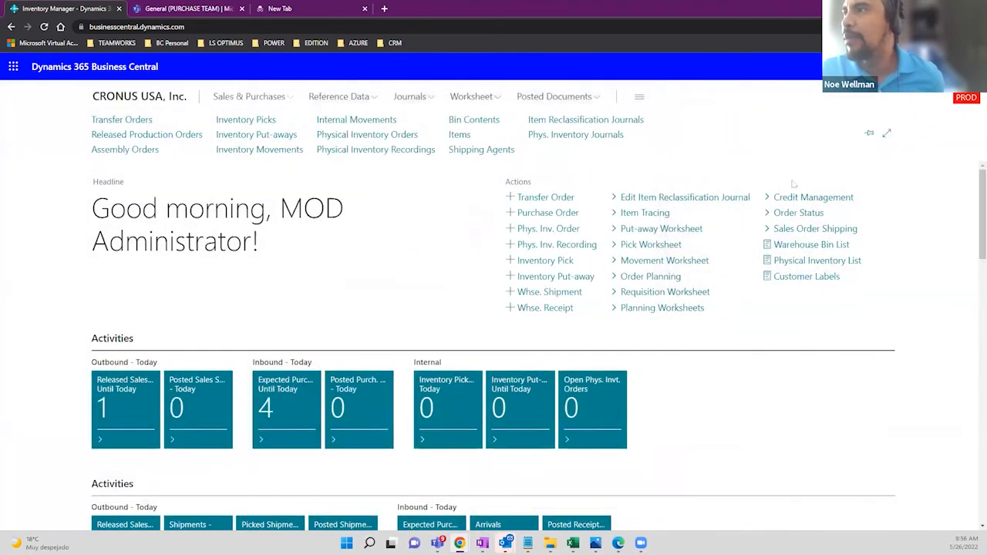
# Dismiss the page search, open the Bin Contents list, and select the non-default PICK-01 line for item 1040
pyautogui.click(869, 66)
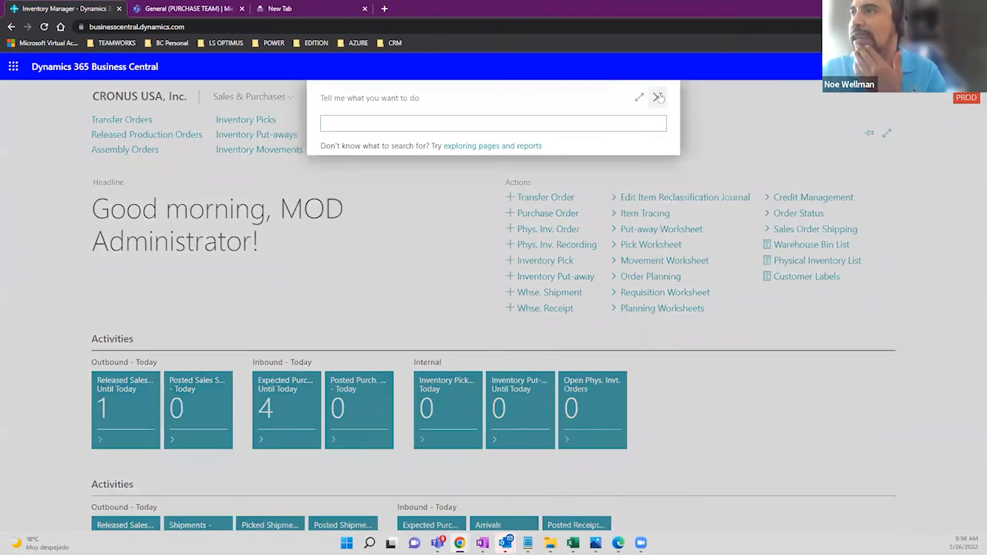
pyautogui.click(658, 97)
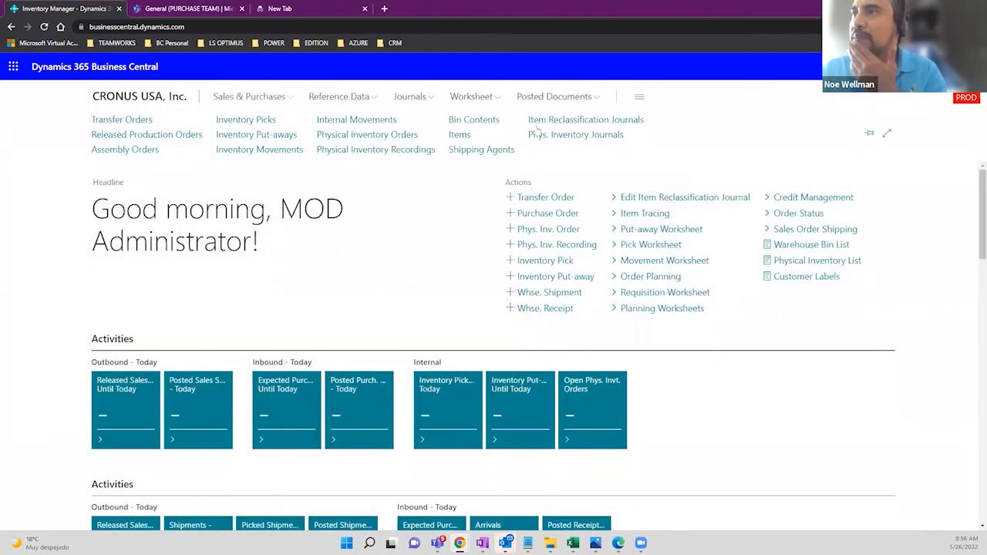
pyautogui.click(474, 119)
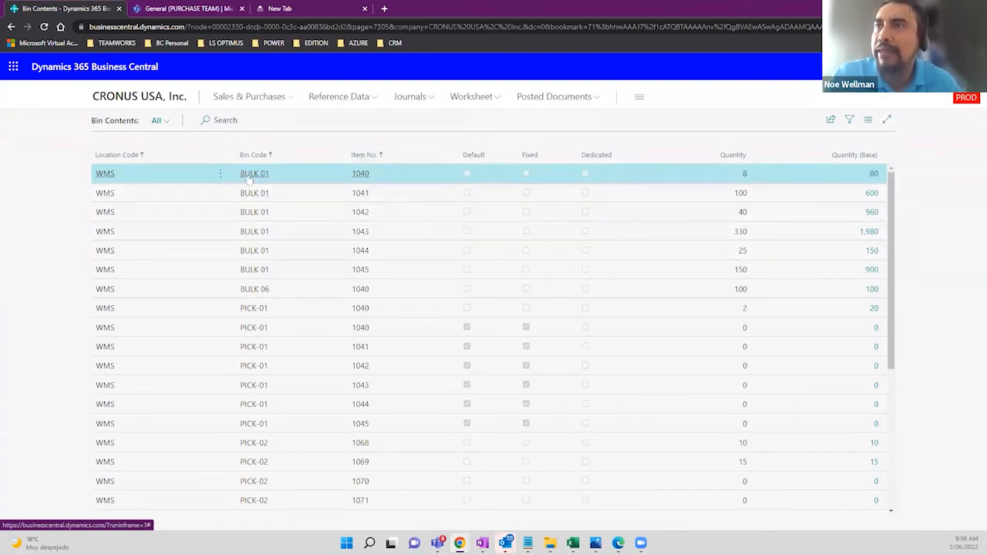
pyautogui.click(256, 314)
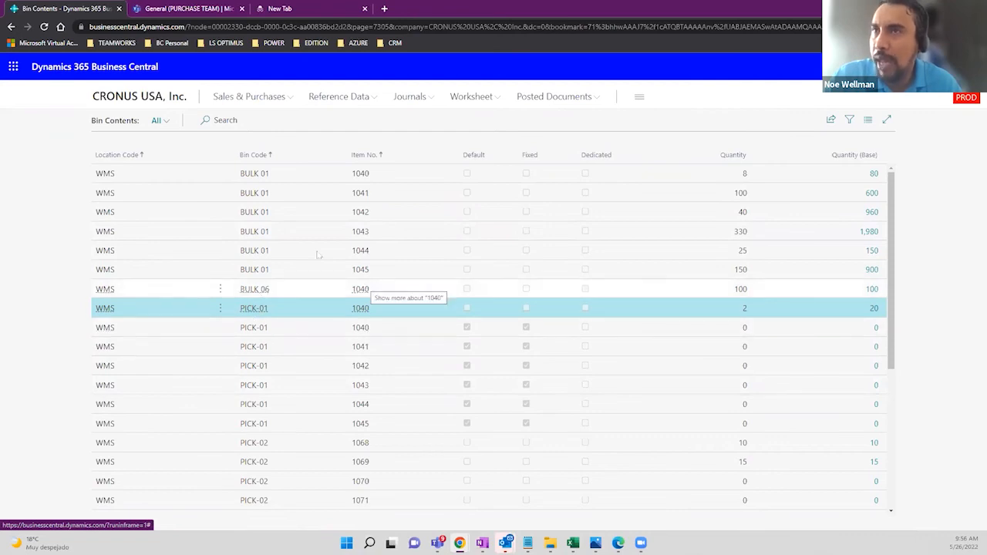
# Return to the home page, search for "avai", expand all matching reports, and open the Inventory - Availability Plan report
pyautogui.click(157, 97)
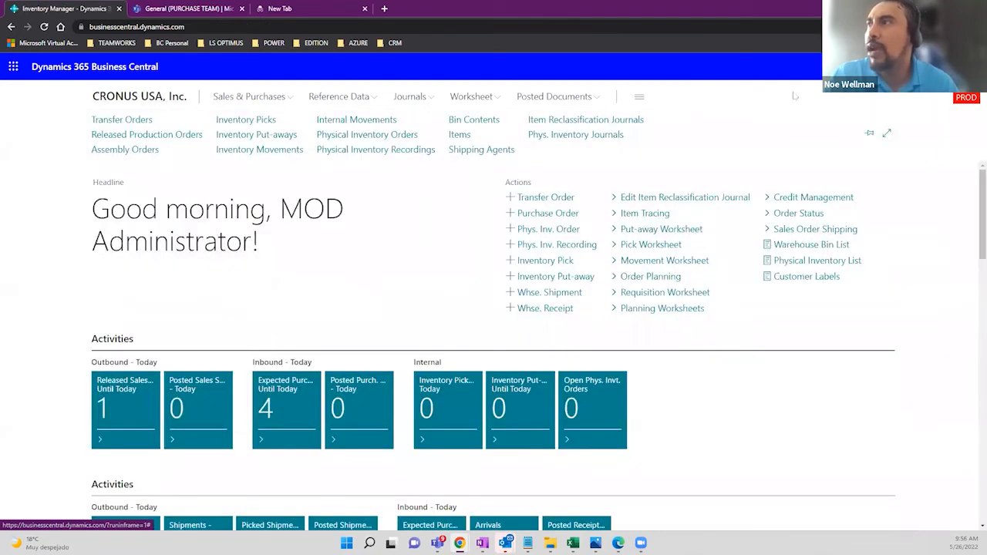
pyautogui.click(876, 67)
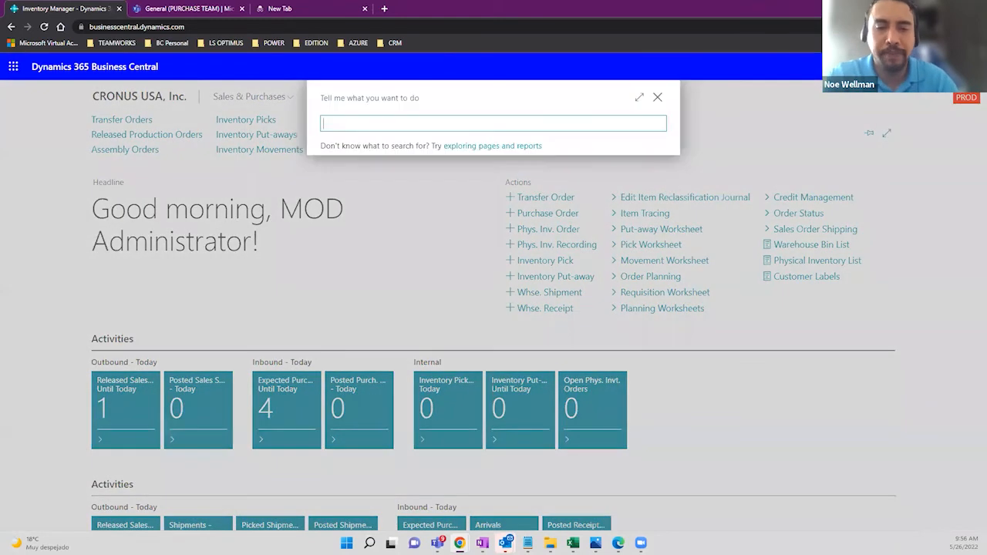
pyautogui.write('availa')
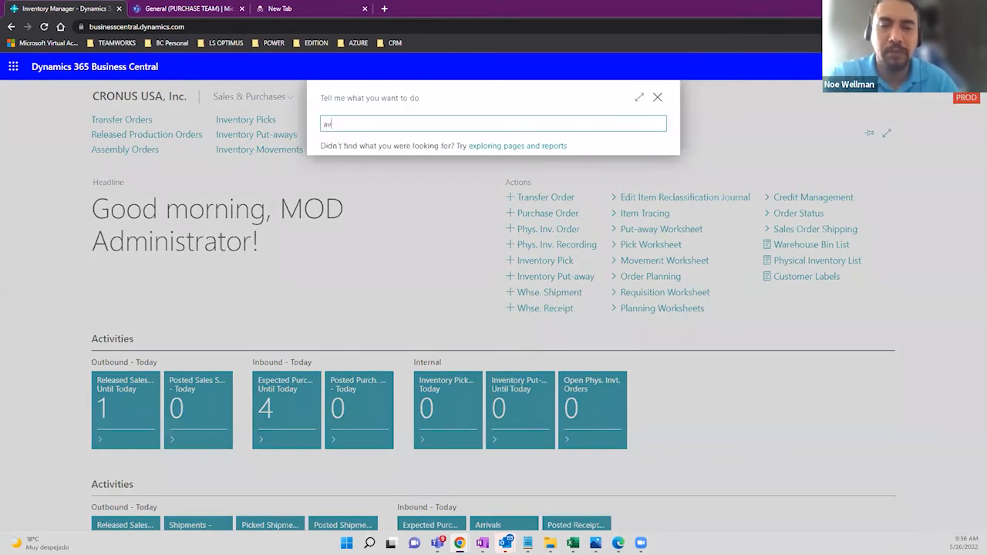
pyautogui.press('BackSpace')
pyautogui.press('BackSpace')
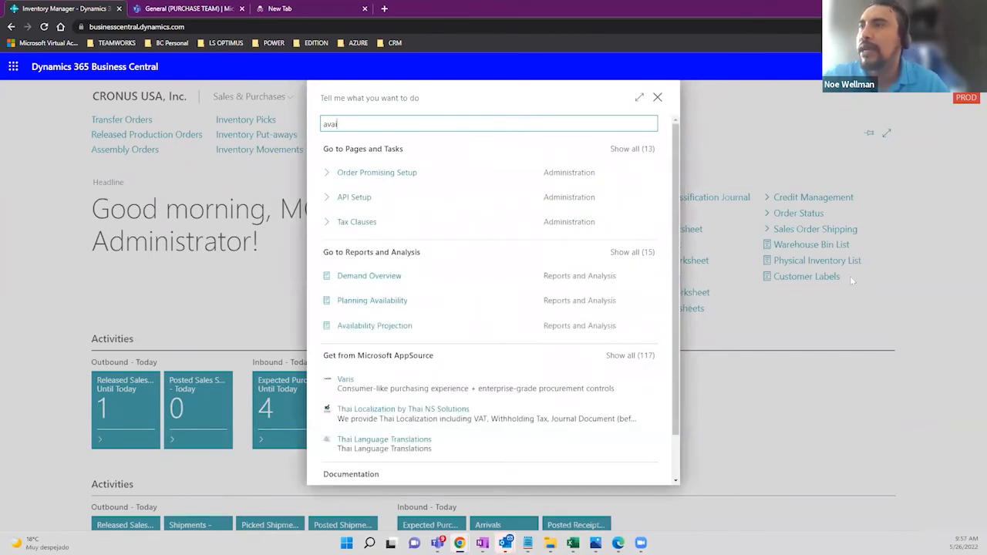
pyautogui.click(632, 253)
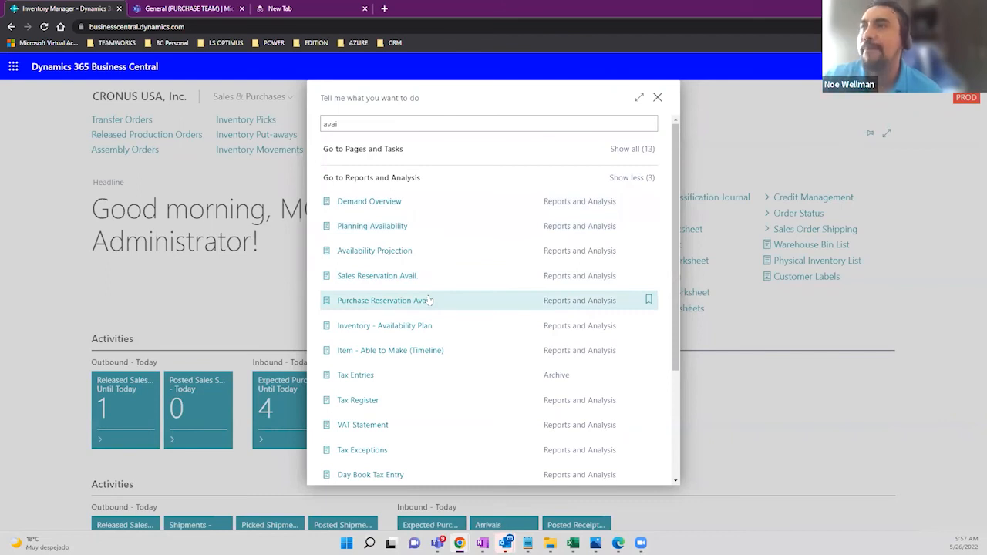
pyautogui.click(398, 332)
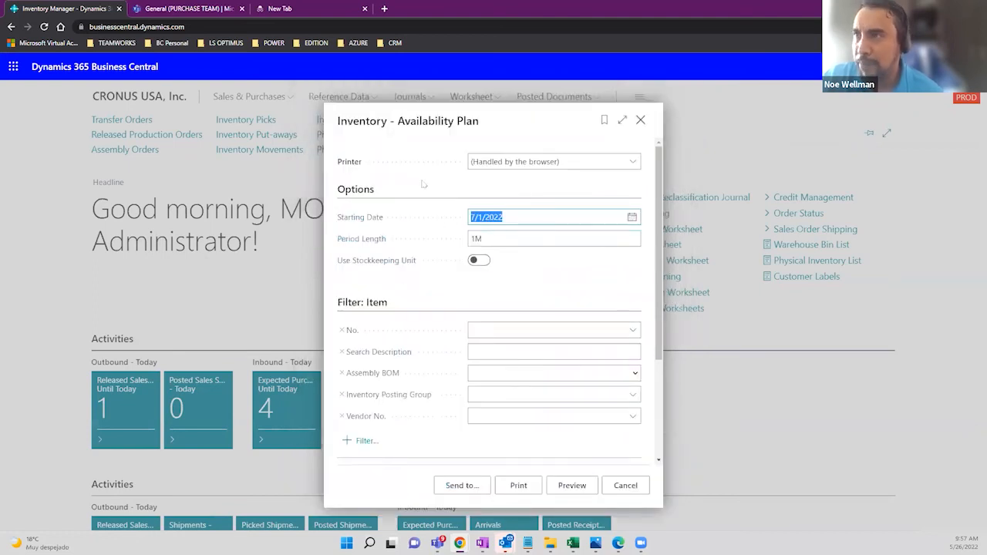
# Preview the Inventory - Availability Plan report with its existing options and fit the preview to the page width
pyautogui.moveTo(396, 121); pyautogui.dragTo(493, 122)
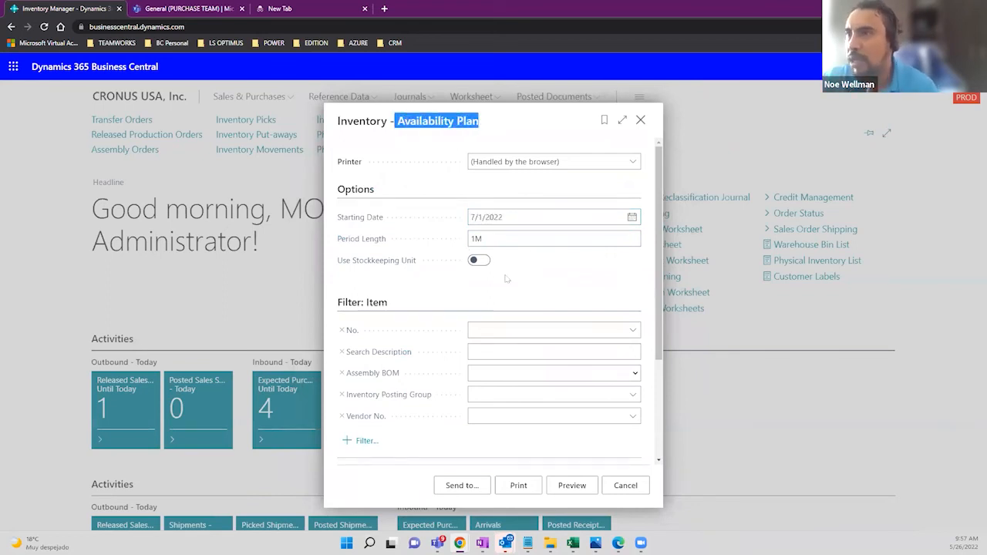
pyautogui.click(572, 486)
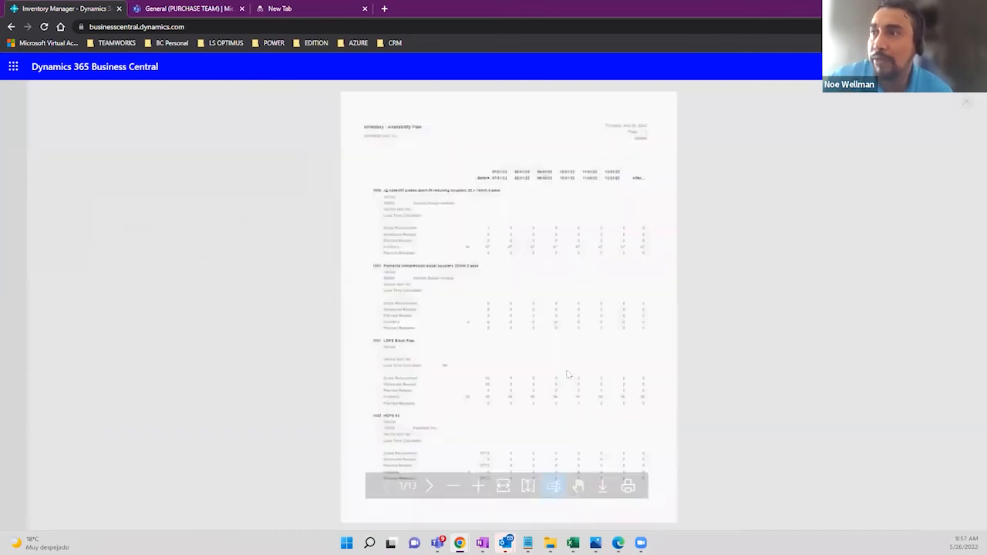
pyautogui.click(477, 486)
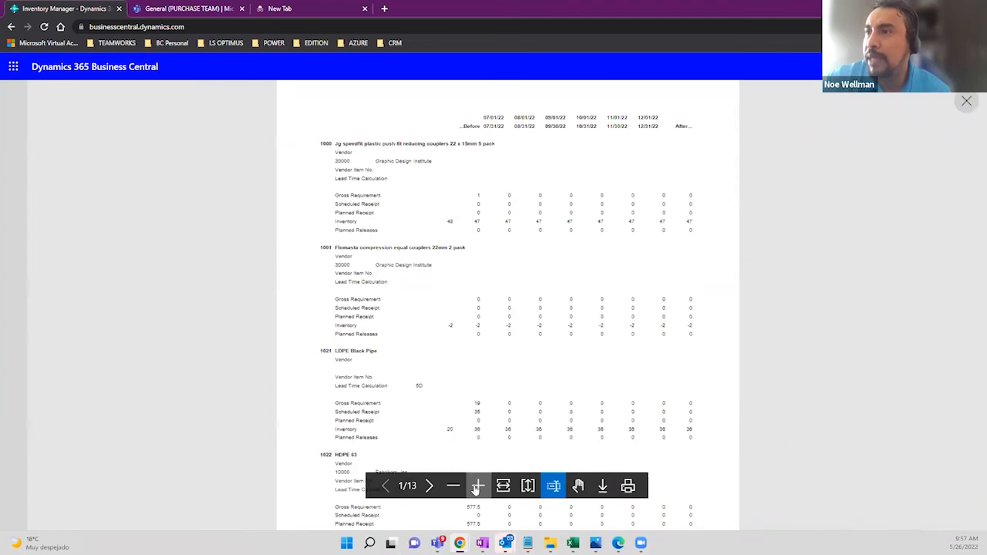
pyautogui.click(477, 486)
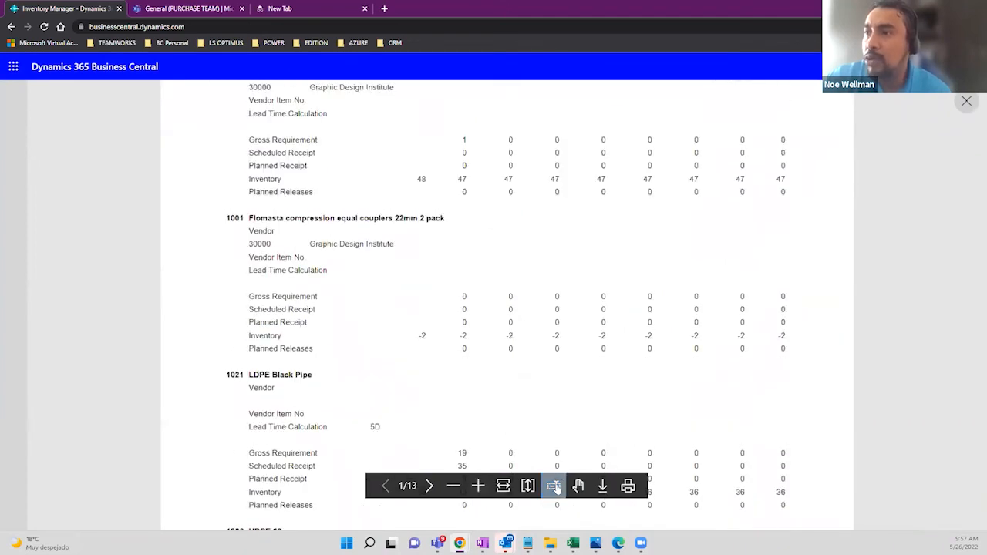
pyautogui.click(527, 485)
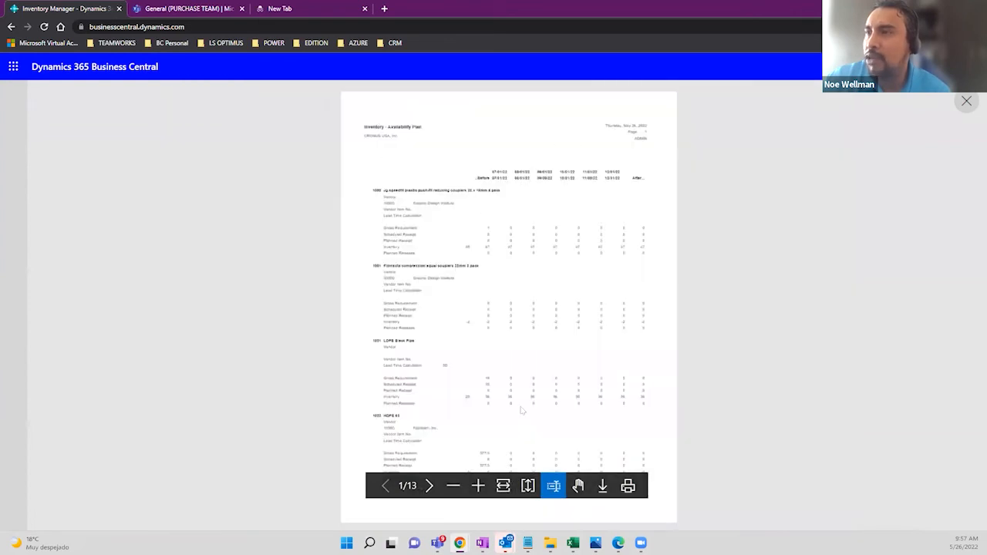
pyautogui.click(503, 486)
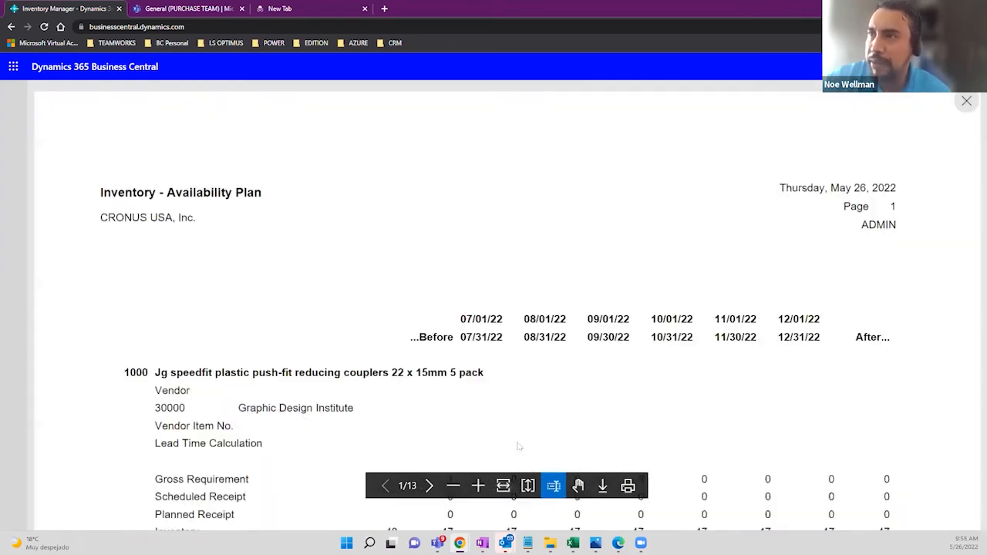
# Examine the report's header, monthly columns and item sections from page 1 through item 1039 on page 3
pyautogui.scroll(5, 501, 285)
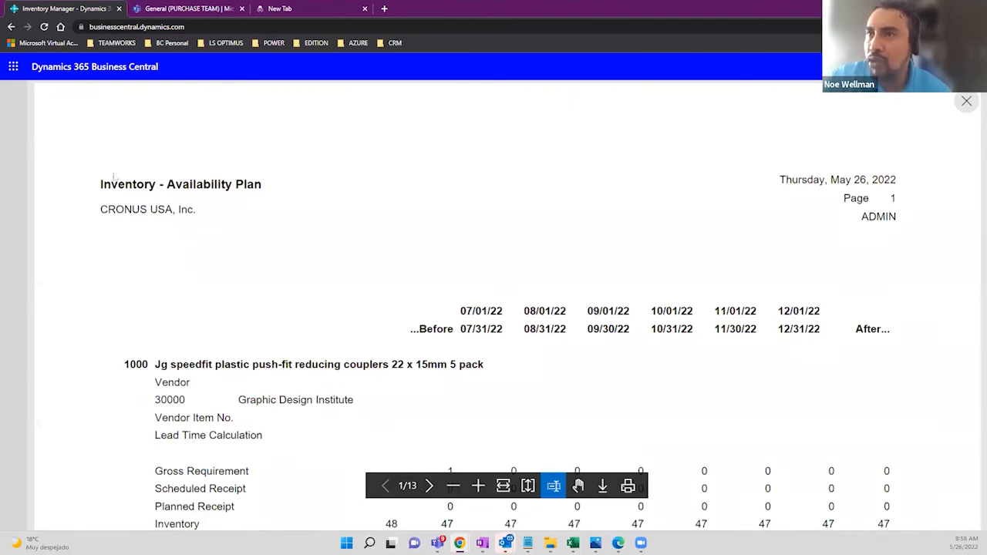
pyautogui.scroll(-2, 406, 267)
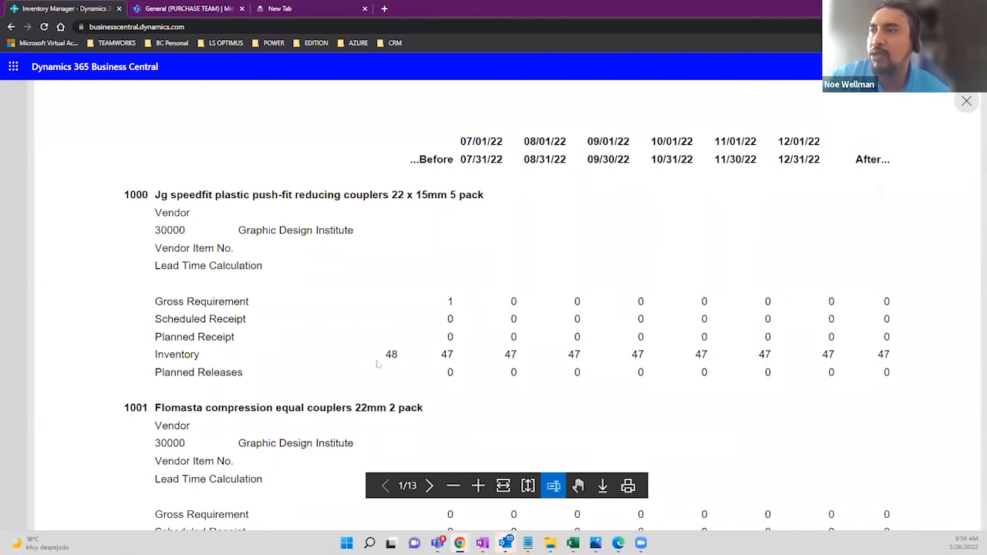
pyautogui.scroll(2, 281, 227)
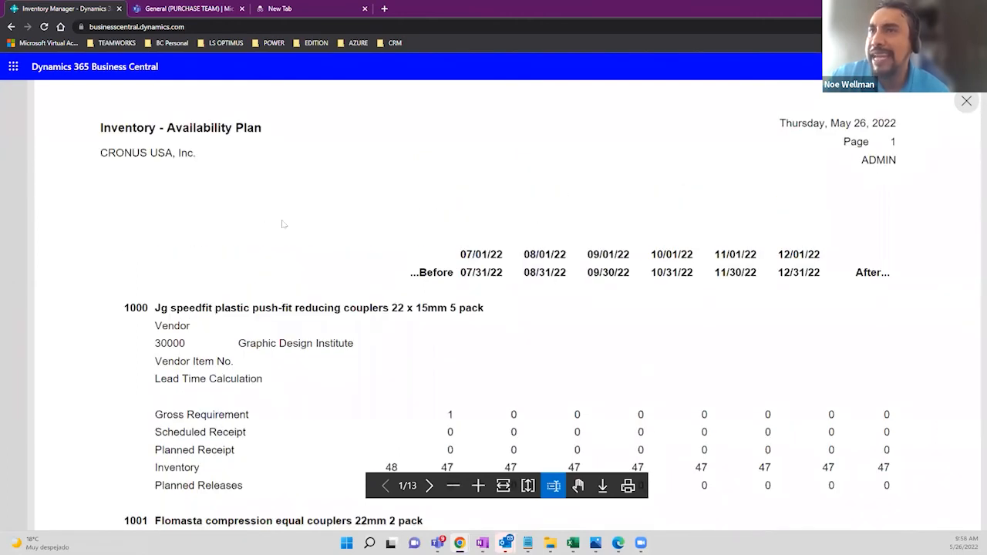
pyautogui.scroll(-10, 283, 224)
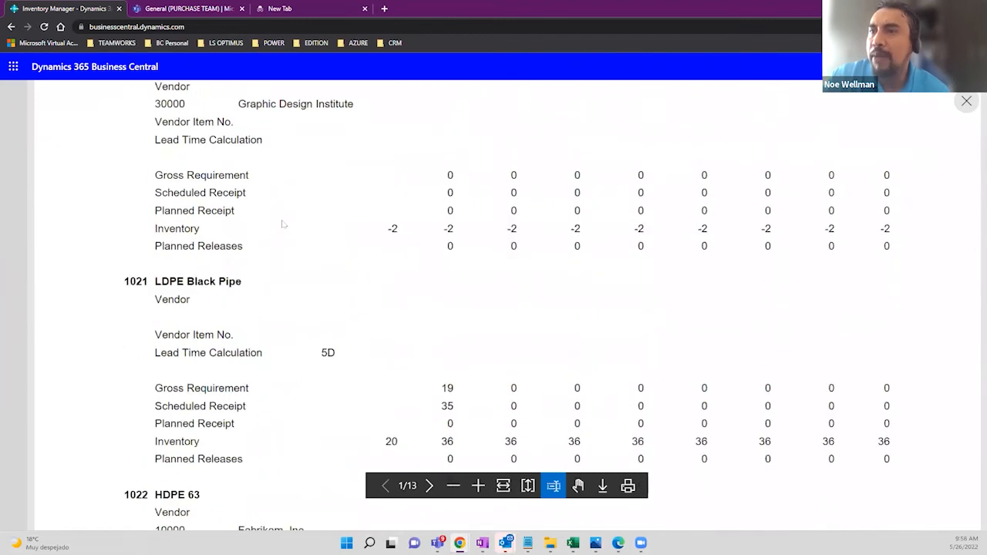
pyautogui.scroll(-8, 284, 225)
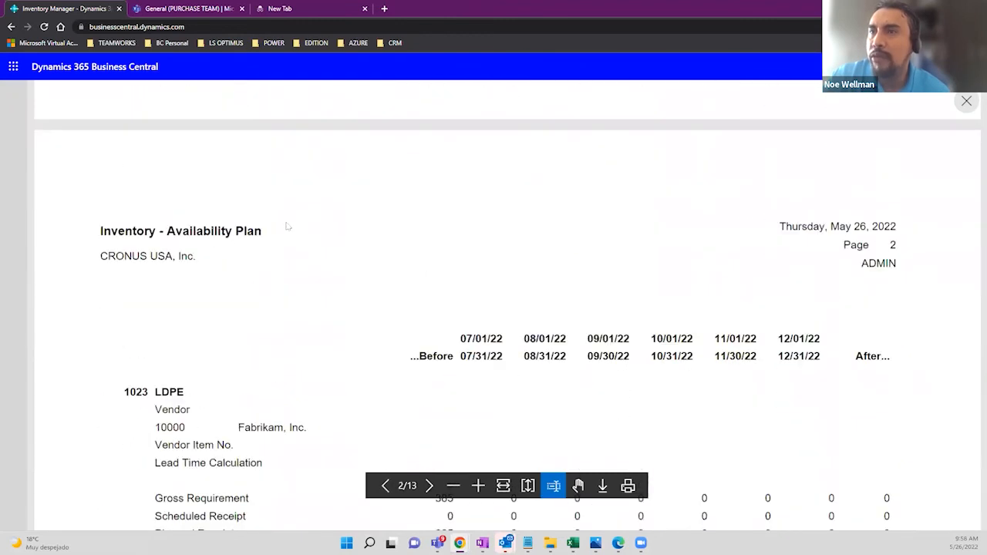
pyautogui.scroll(-16, 286, 226)
pyautogui.scroll(-13, 292, 228)
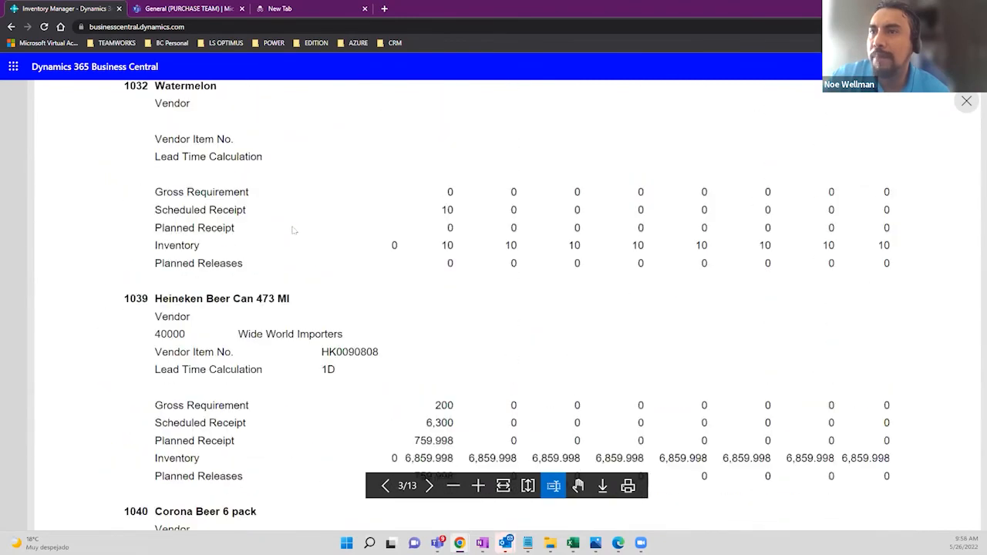
pyautogui.scroll(-3, 293, 228)
pyautogui.scroll(1, 301, 215)
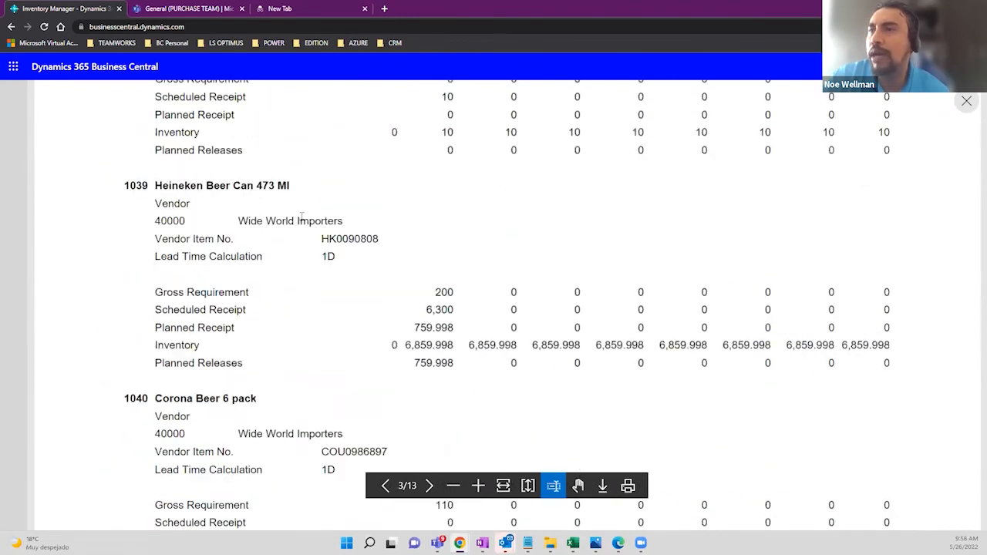
pyautogui.scroll(1, 303, 219)
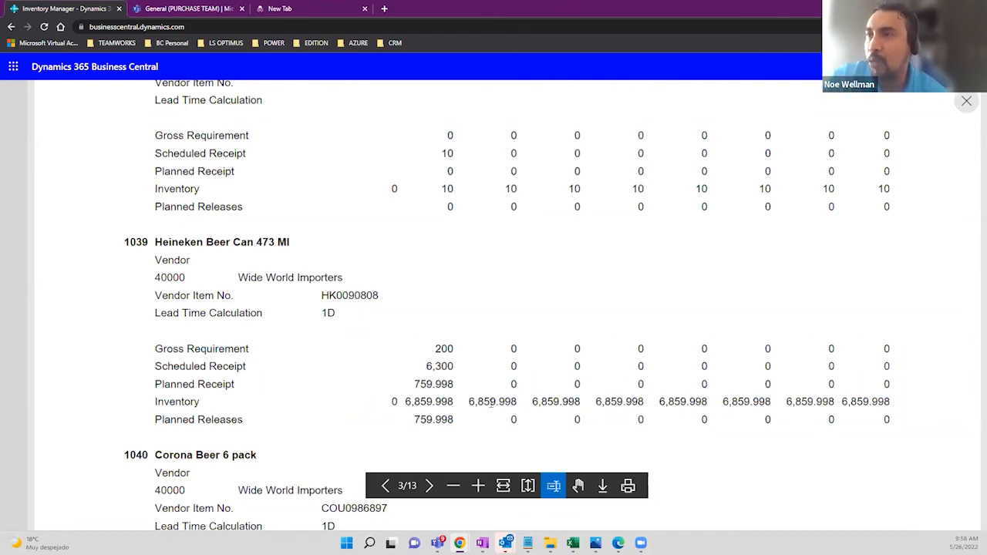
pyautogui.scroll(10, 510, 338)
pyautogui.scroll(-3, 509, 296)
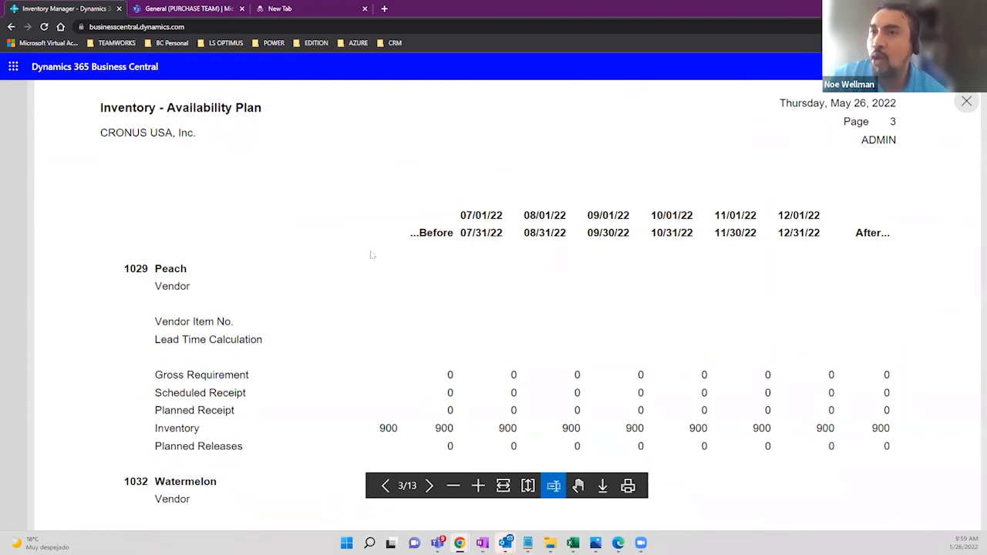
pyautogui.scroll(-1, 371, 255)
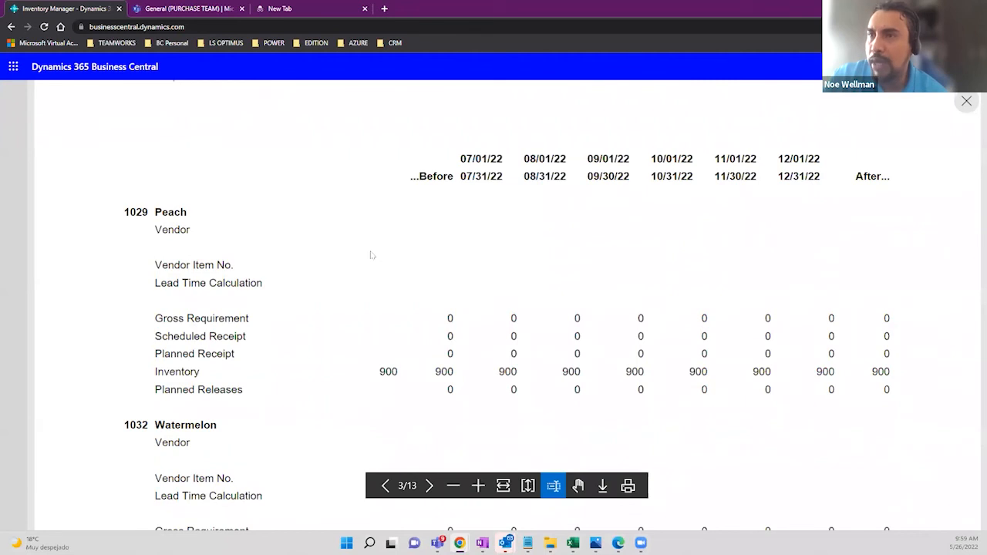
pyautogui.scroll(-7, 371, 255)
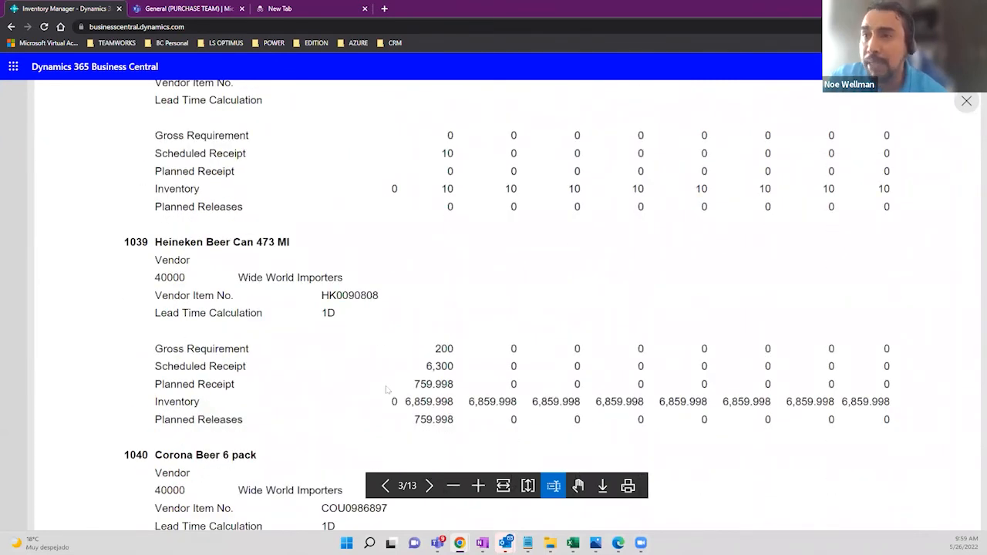
# Highlight and review the inventory, planned receipt, scheduled receipt and gross requirement figures for item 1039, Heineken Beer Can 473 Ml
pyautogui.moveTo(405, 407); pyautogui.dragTo(454, 407)
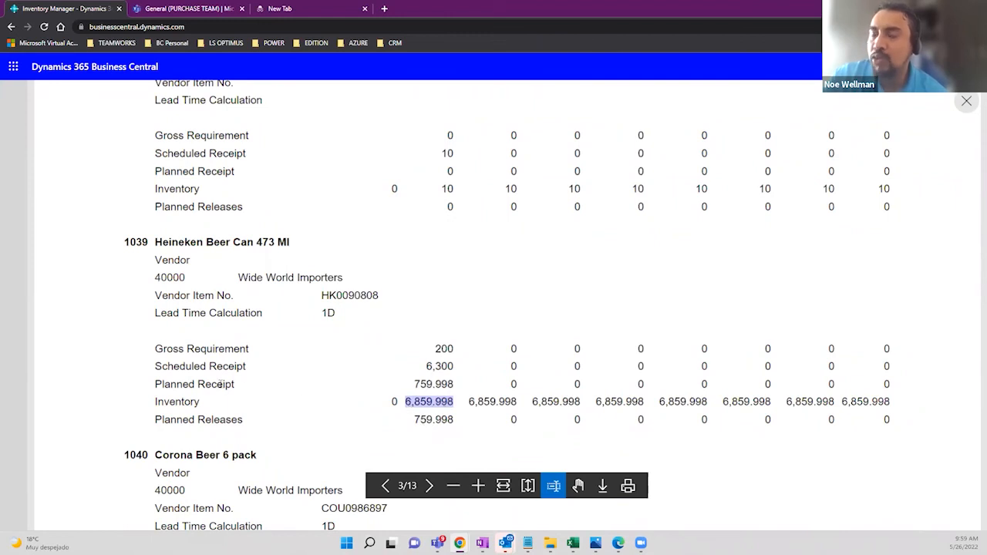
pyautogui.click(224, 381)
pyautogui.moveTo(413, 383); pyautogui.dragTo(459, 383)
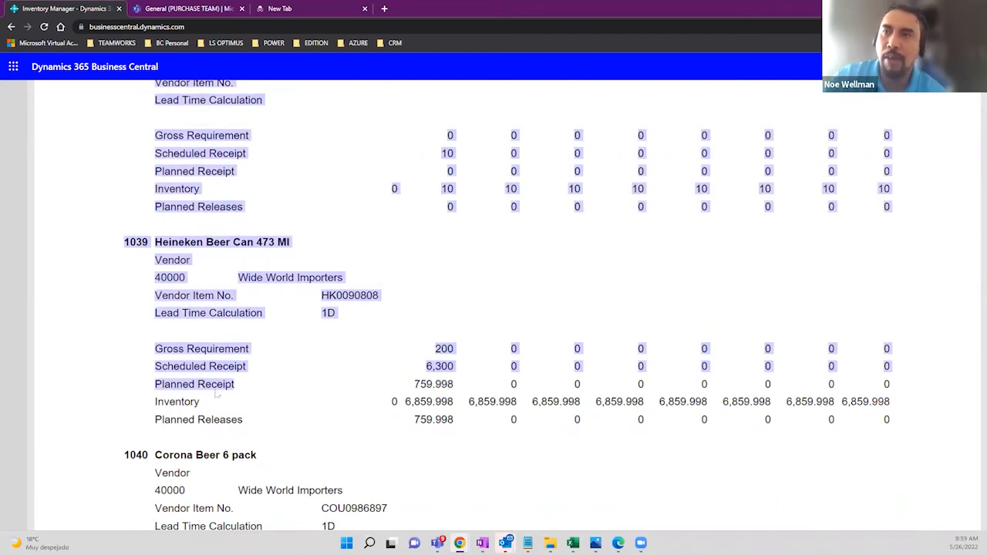
pyautogui.click(426, 390)
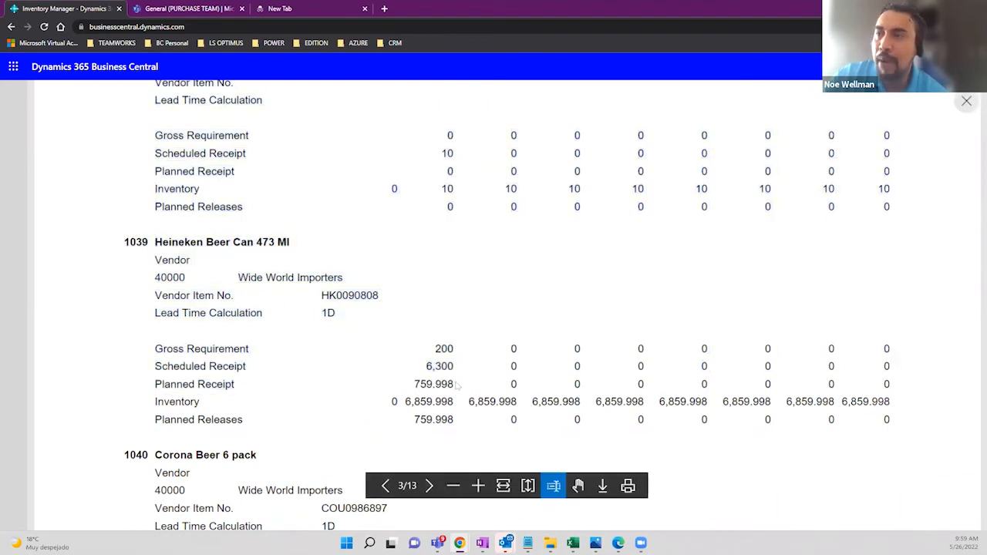
pyautogui.moveTo(412, 384); pyautogui.dragTo(434, 385)
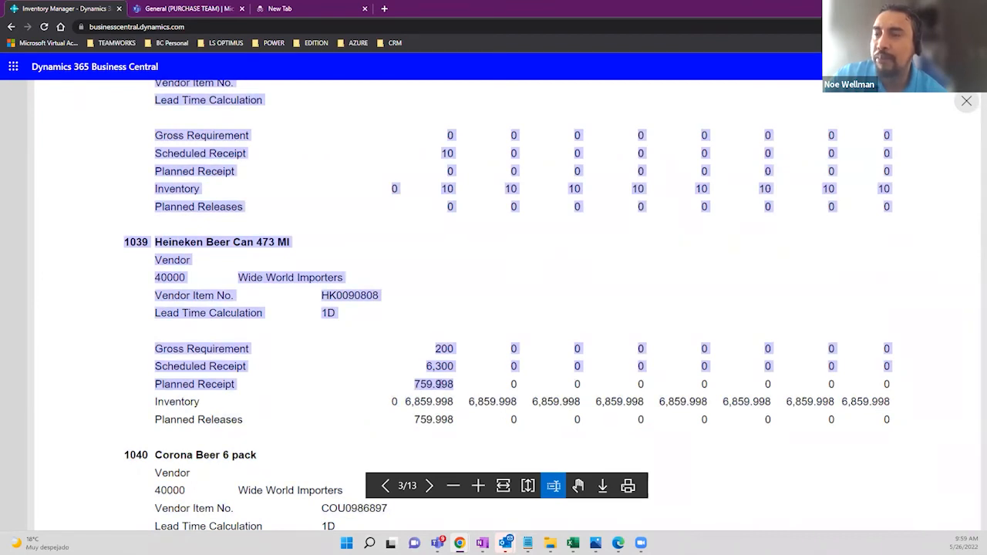
pyautogui.click(428, 390)
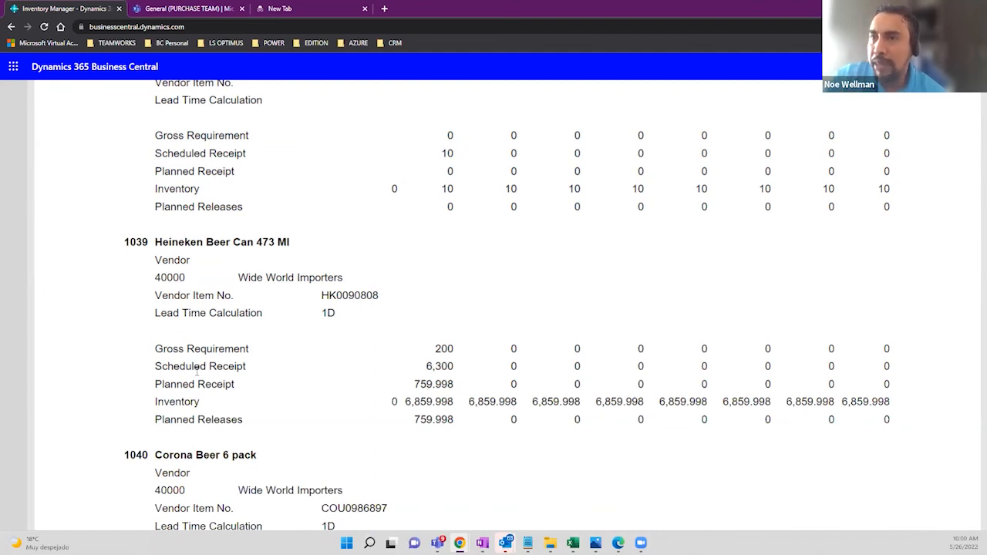
pyautogui.moveTo(428, 366); pyautogui.dragTo(456, 366)
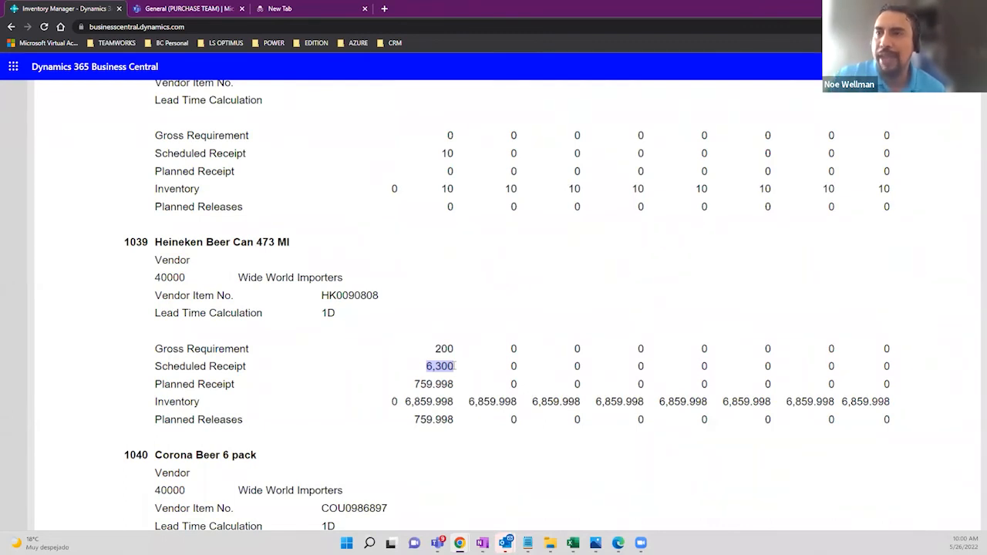
pyautogui.tripleClick(455, 350)
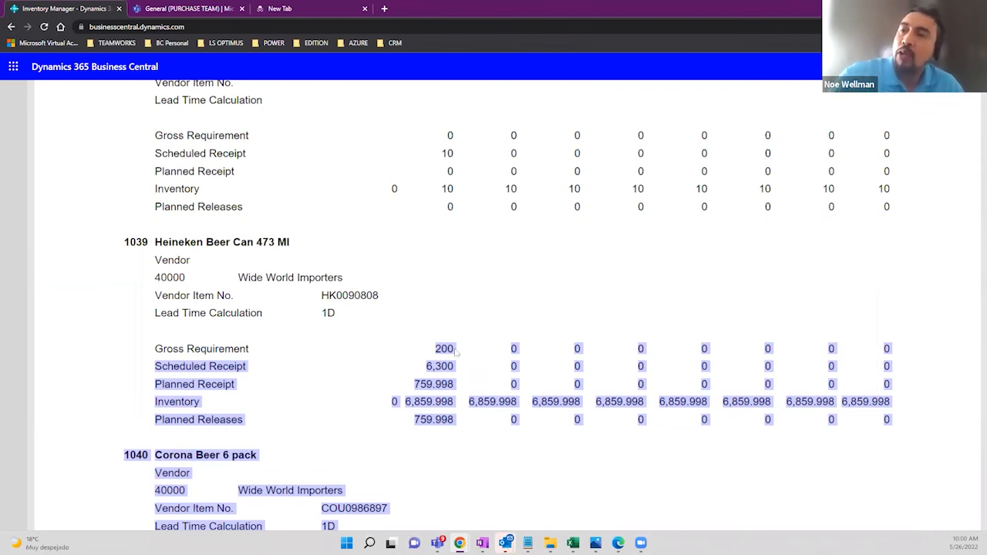
pyautogui.click(456, 351)
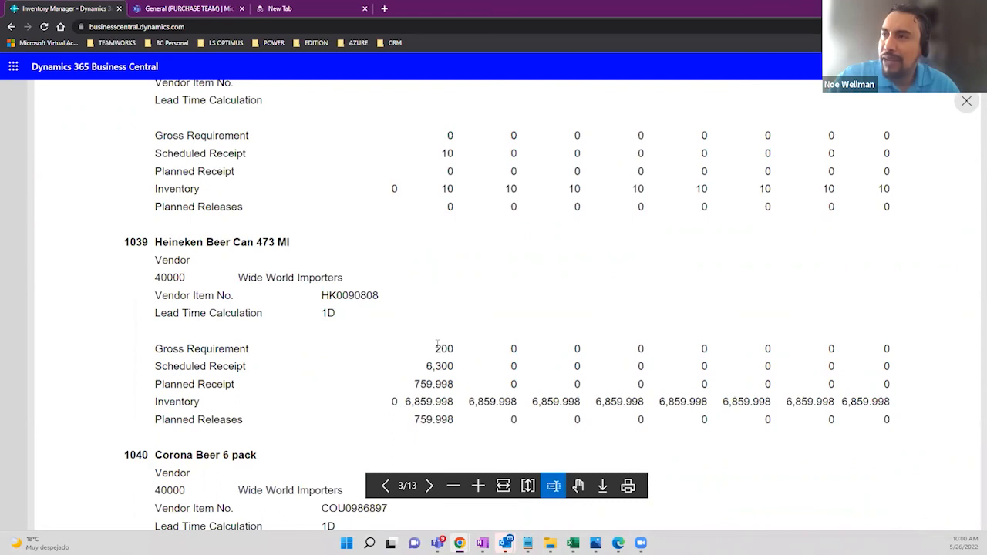
# Review the availability figures for item 1040, Corona Beer 6 pack, and continue to item 1041 on page 4
pyautogui.scroll(-1, 444, 357)
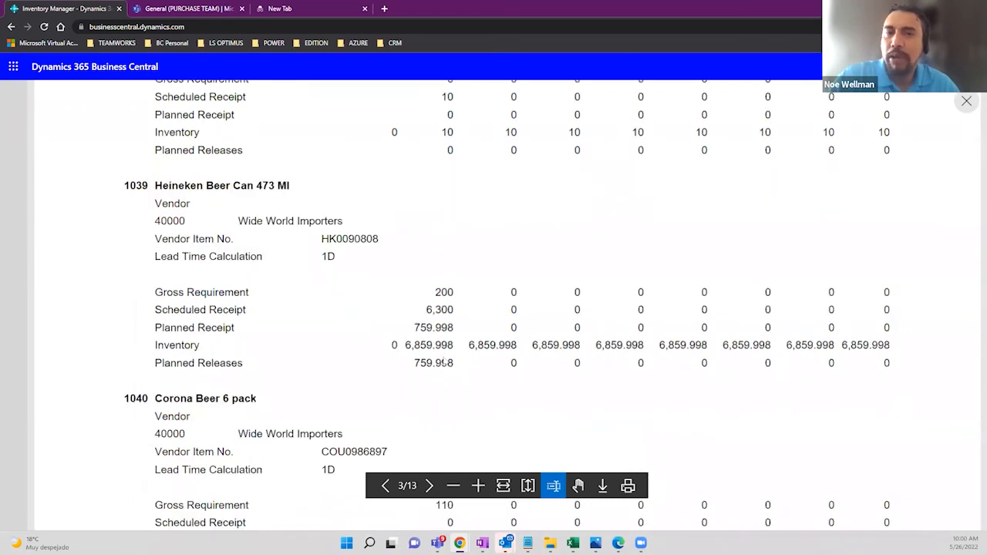
pyautogui.scroll(-1, 444, 362)
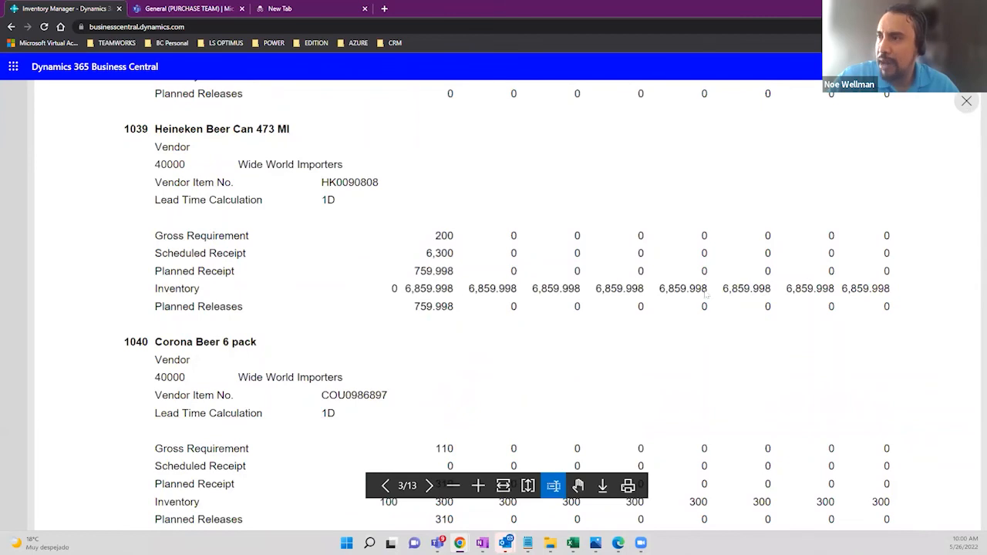
pyautogui.scroll(-1, 703, 297)
pyautogui.scroll(-6, 703, 297)
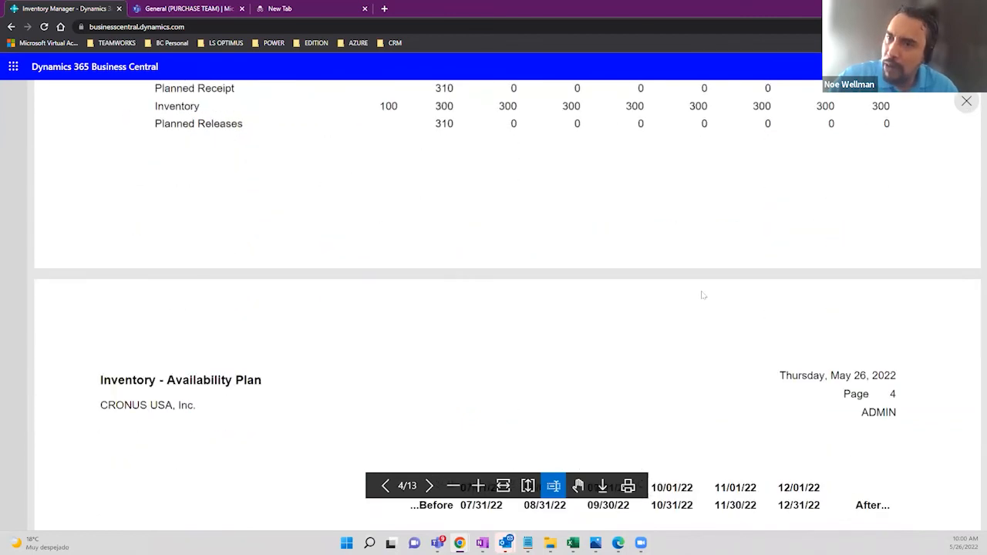
pyautogui.scroll(-2, 707, 292)
pyautogui.scroll(-2, 707, 292)
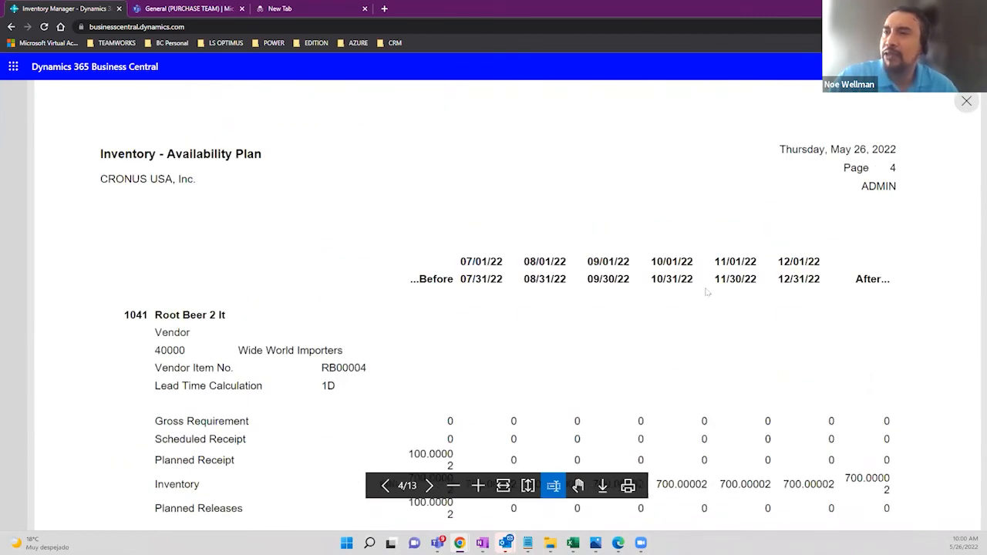
# Close the Inventory - Availability Plan report and create a new sales order for Adatum Corporation
pyautogui.click(966, 101)
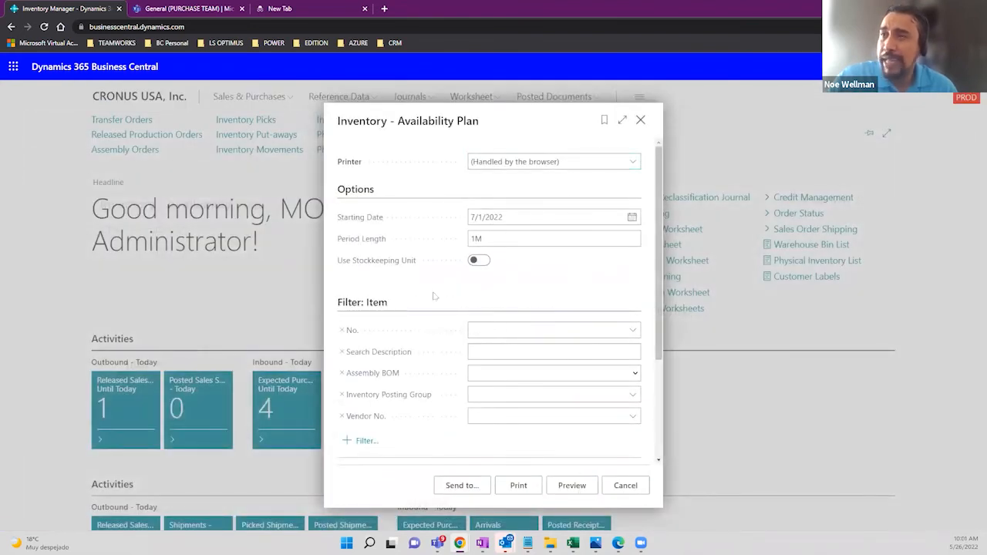
pyautogui.click(640, 120)
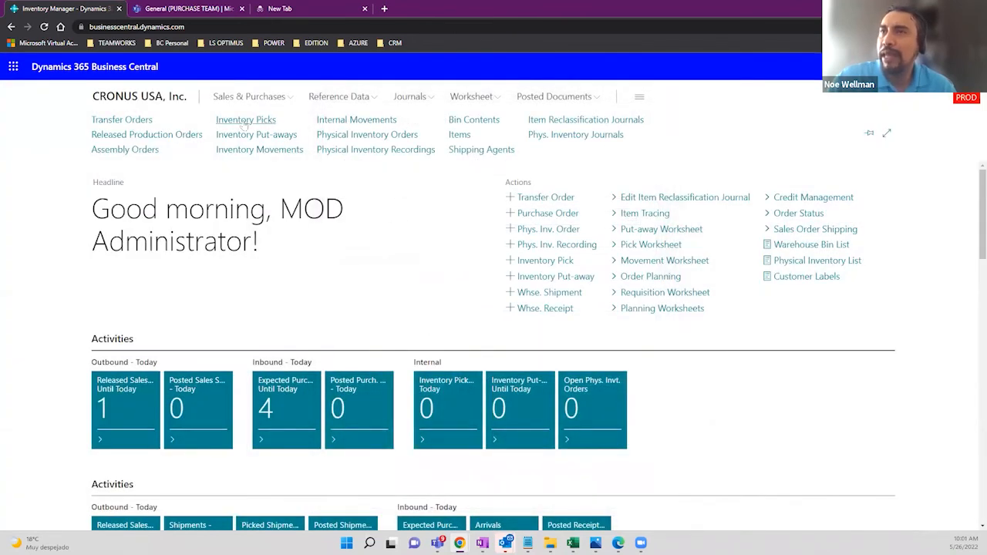
pyautogui.click(254, 97)
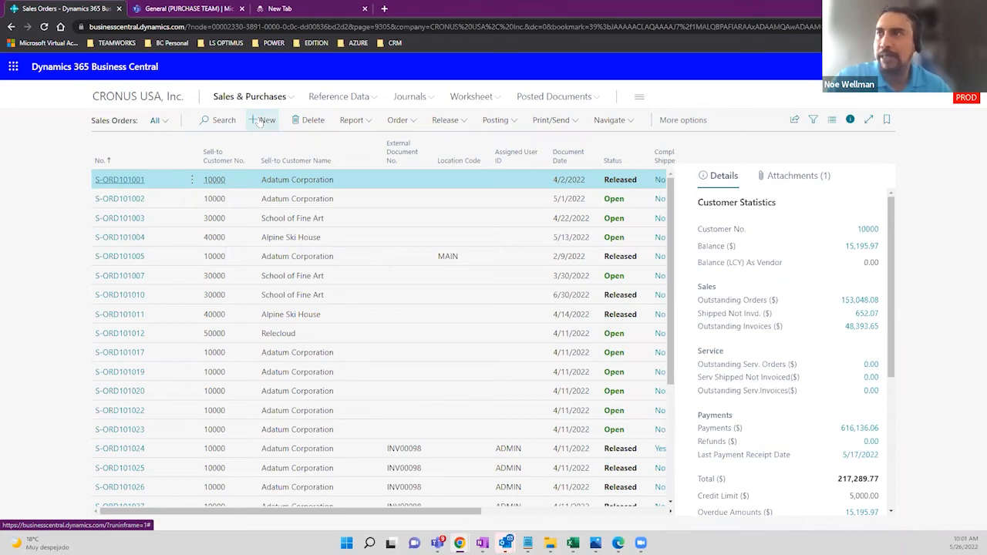
pyautogui.click(260, 121)
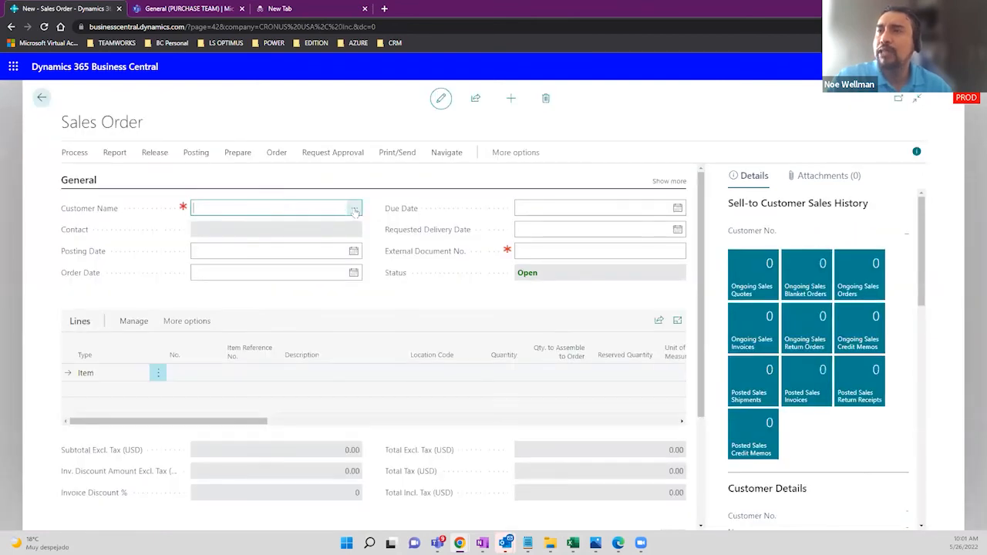
pyautogui.click(354, 209)
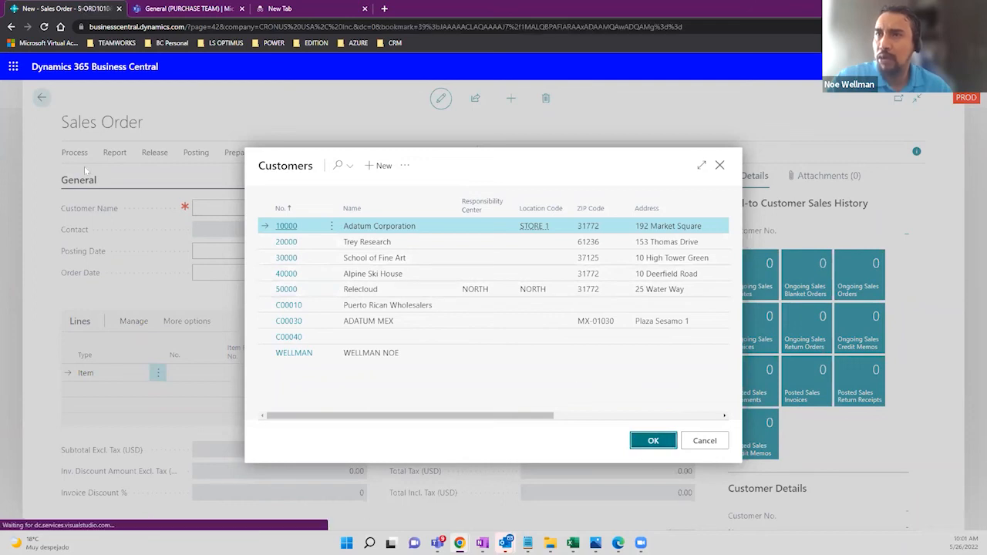
pyautogui.click(654, 440)
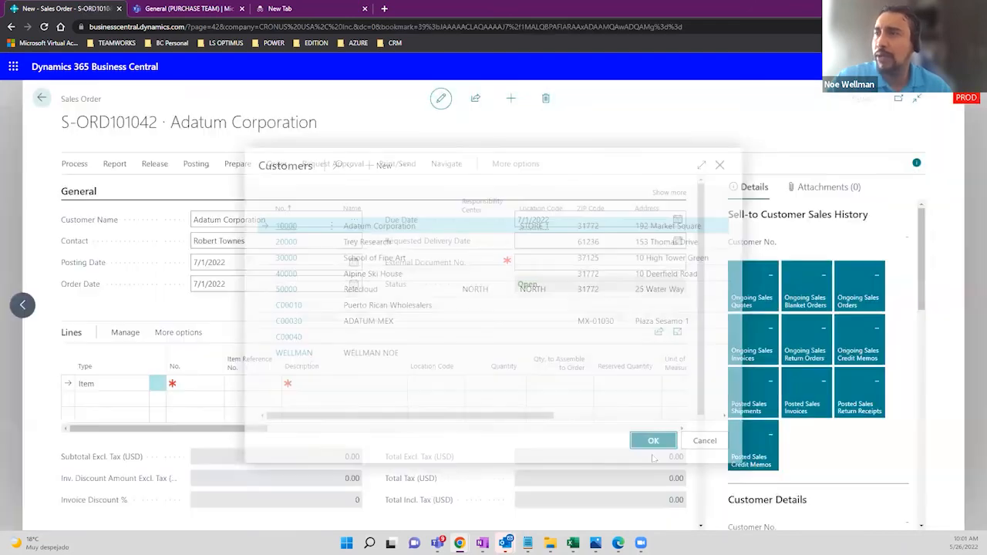
# Add item 1039, Heineken Beer Can 473 Ml, to the first line of the sales order
pyautogui.click(198, 385)
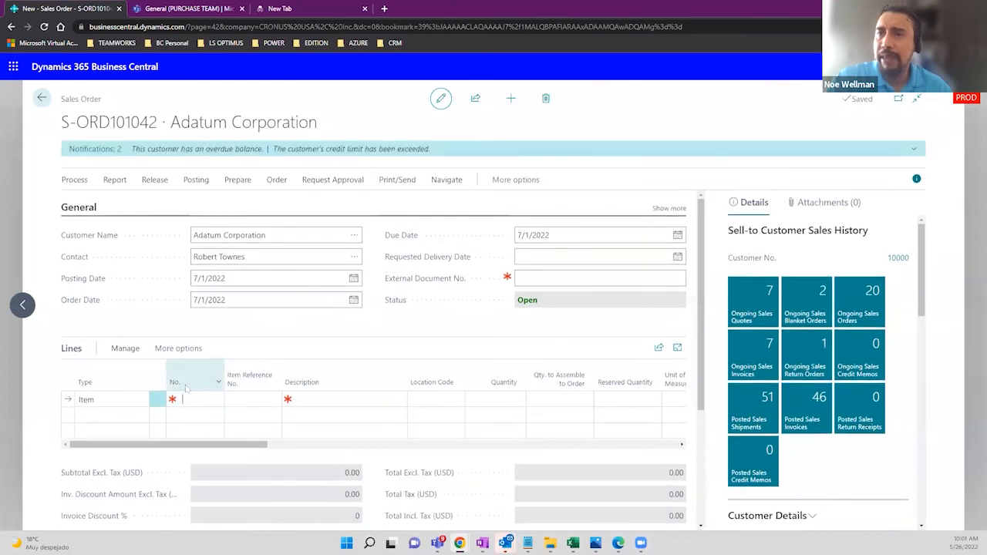
pyautogui.write('heine')
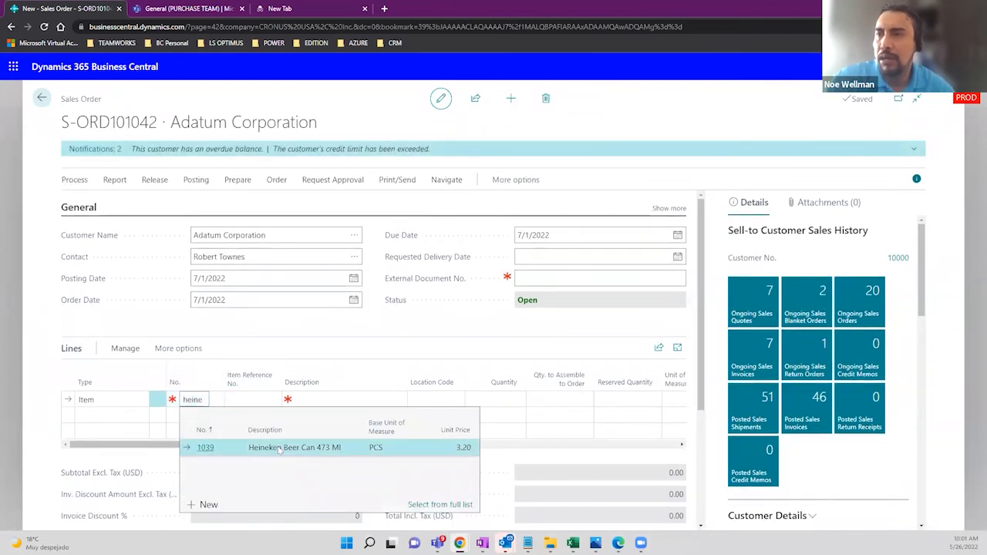
pyautogui.click(421, 399)
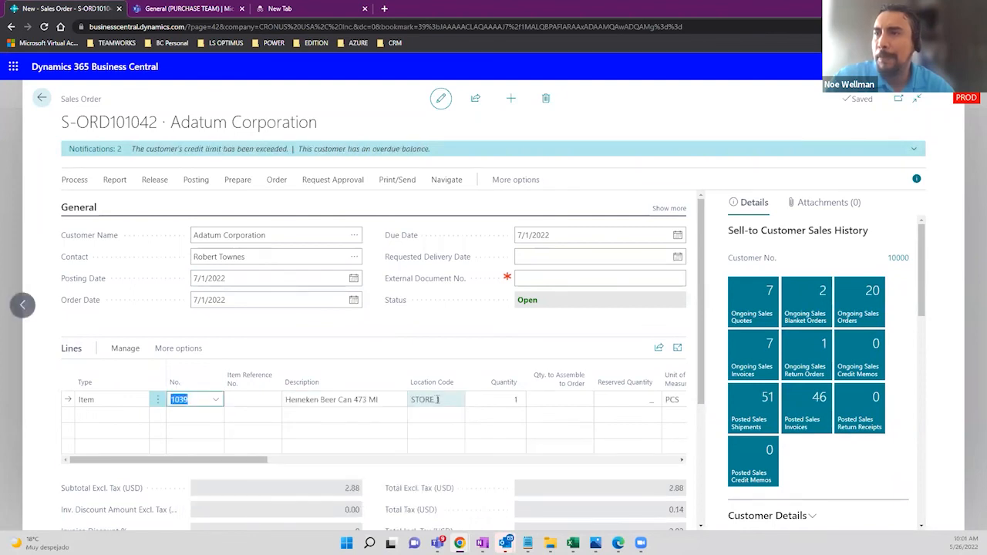
# Review the availability figures in the sales line details for the Heineken line at location STORE 1
pyautogui.click(444, 399)
pyautogui.scroll(-3, 906, 296)
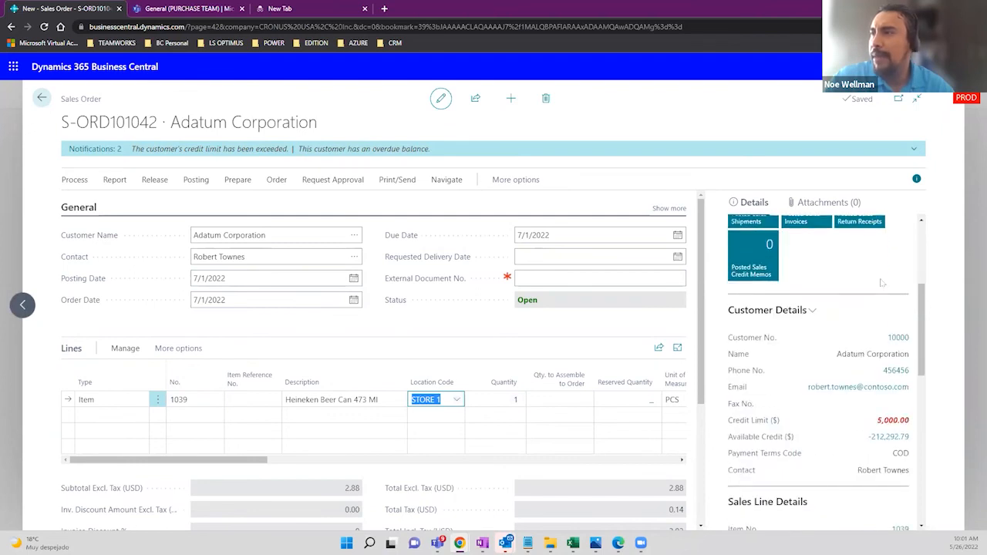
pyautogui.scroll(-5, 882, 284)
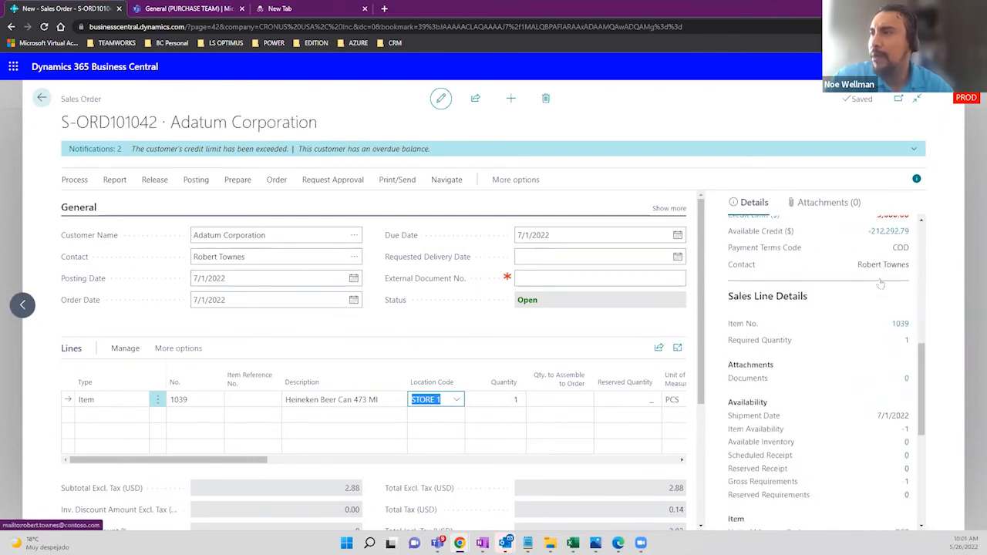
pyautogui.scroll(-3, 881, 284)
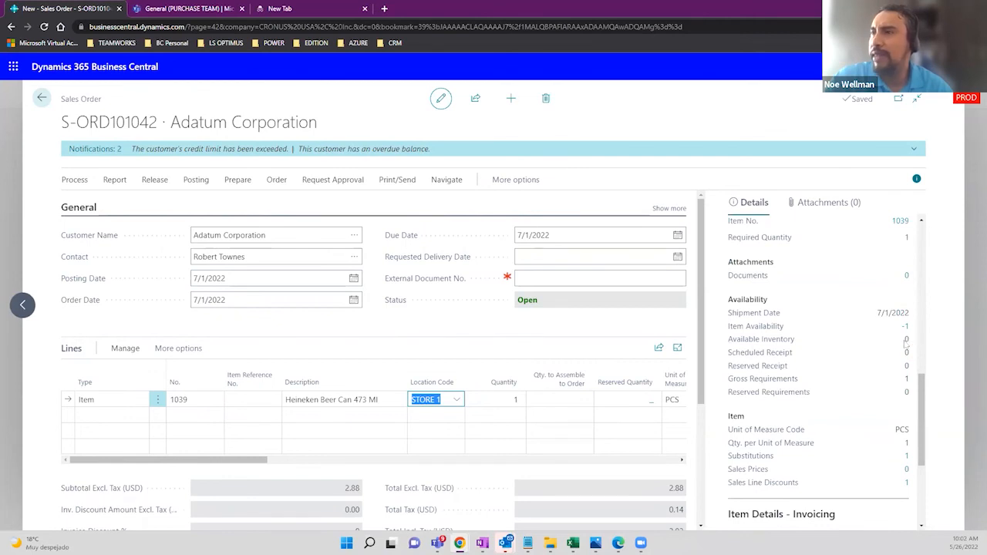
# Set the location code of the Heineken sales line to MAIN
pyautogui.click(457, 399)
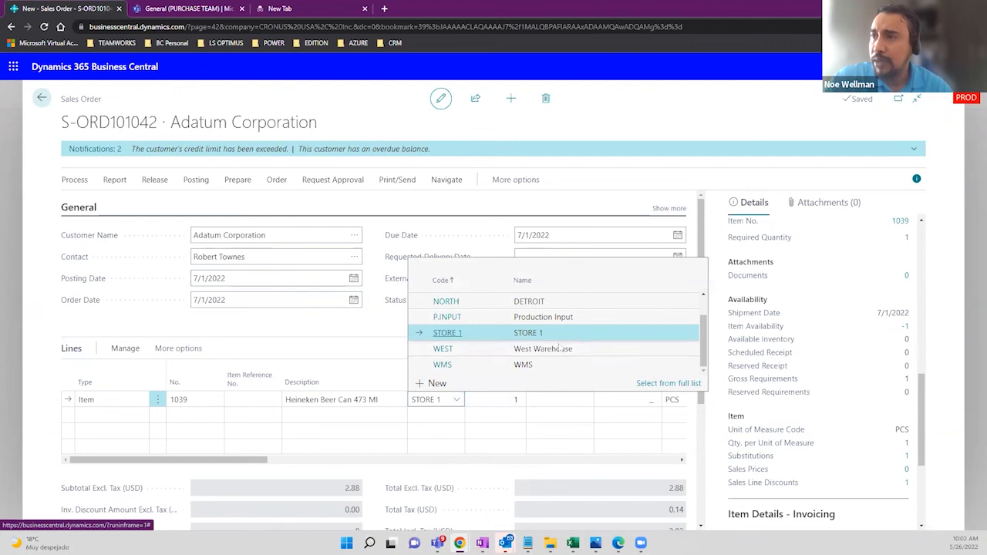
pyautogui.scroll(2, 545, 363)
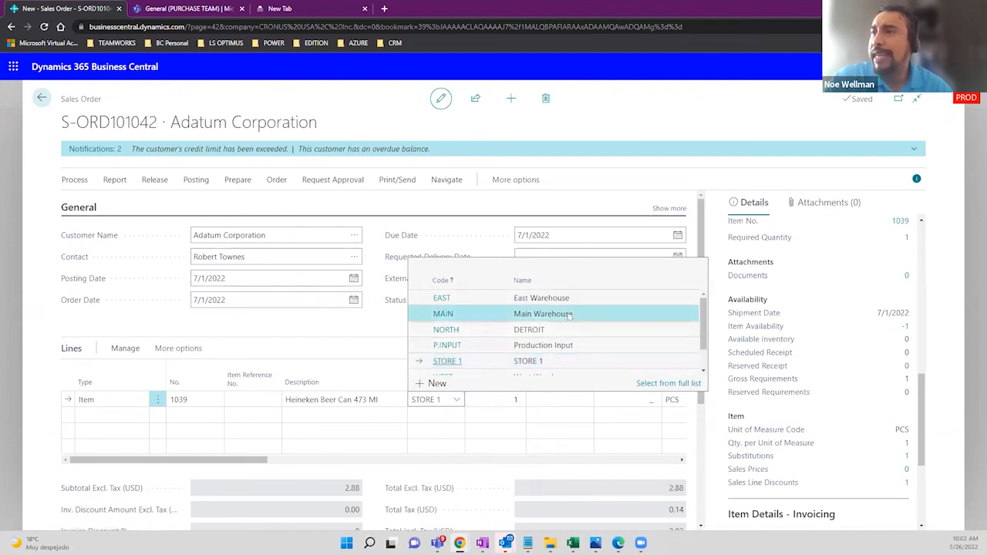
pyautogui.click(569, 316)
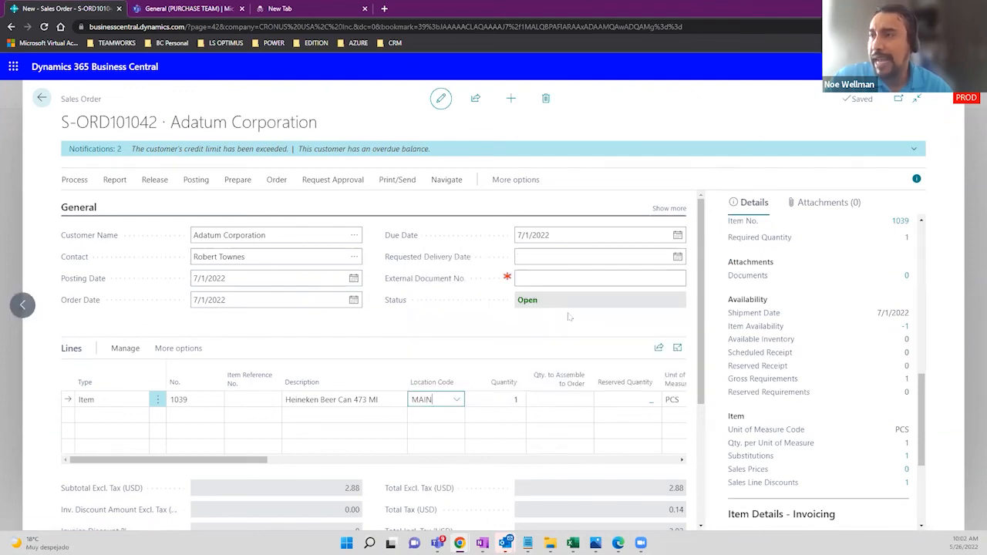
pyautogui.click(440, 395)
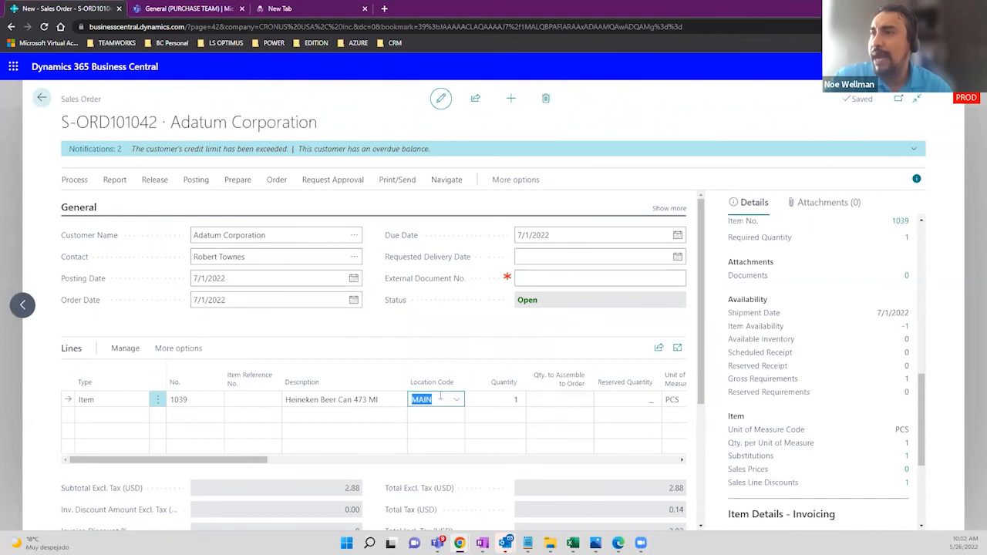
# Reload the sales order page and sign back in with the administrator account
pyautogui.click(44, 27)
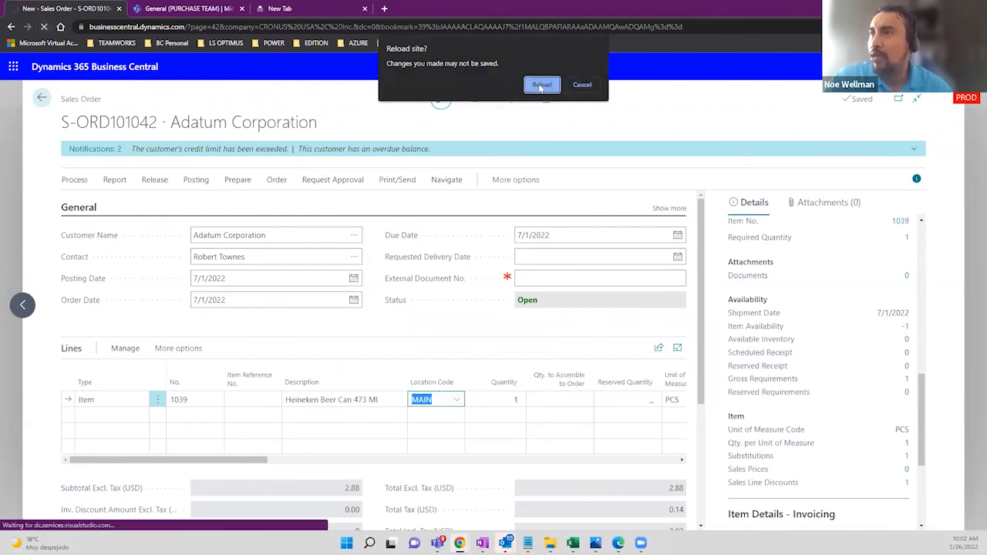
pyautogui.click(539, 83)
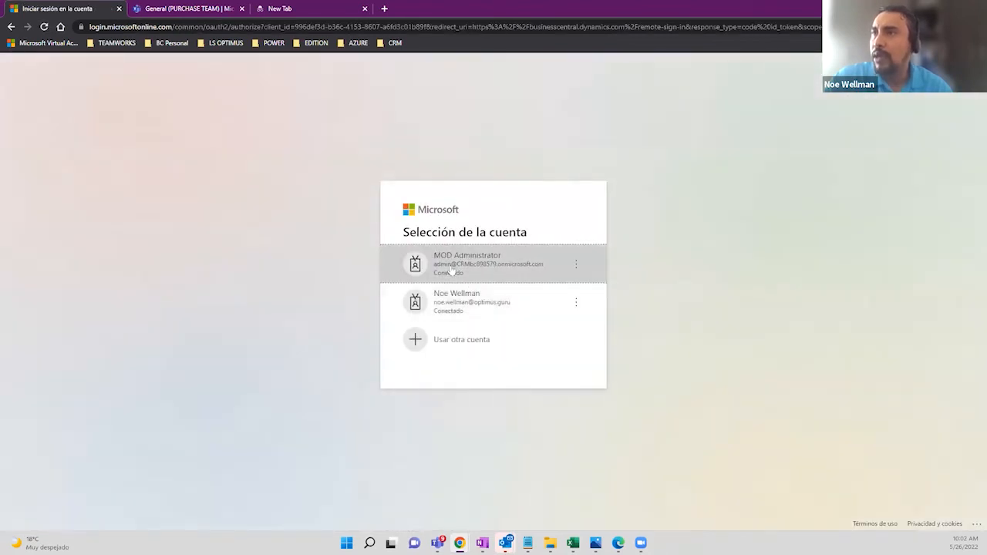
pyautogui.click(486, 272)
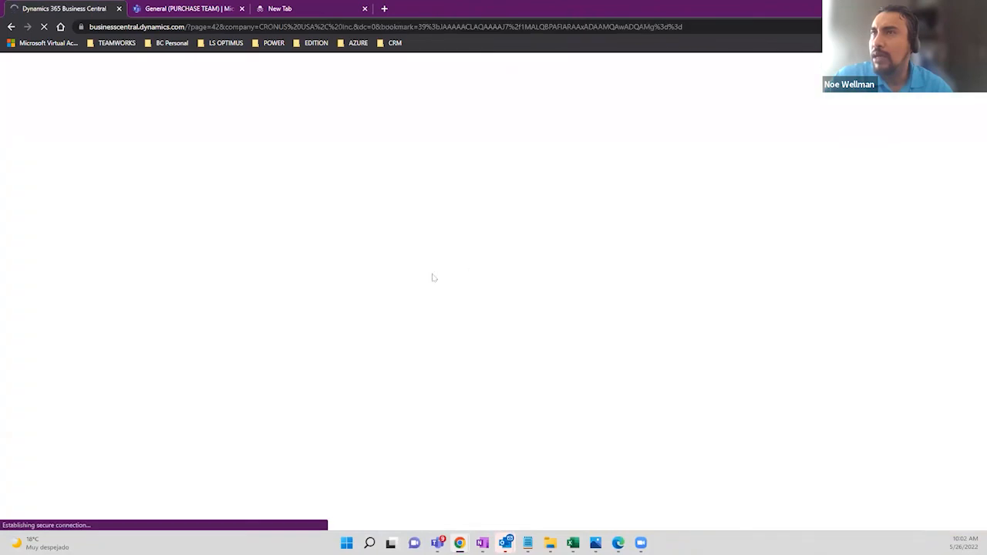
pyautogui.click(197, 10)
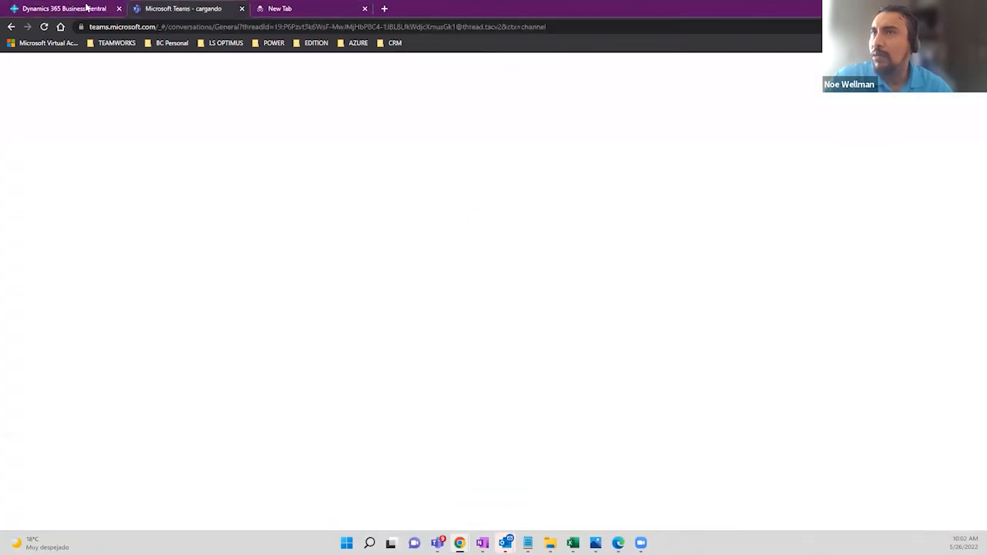
pyautogui.hotkey('ctrl', 'shift', 'Tab')
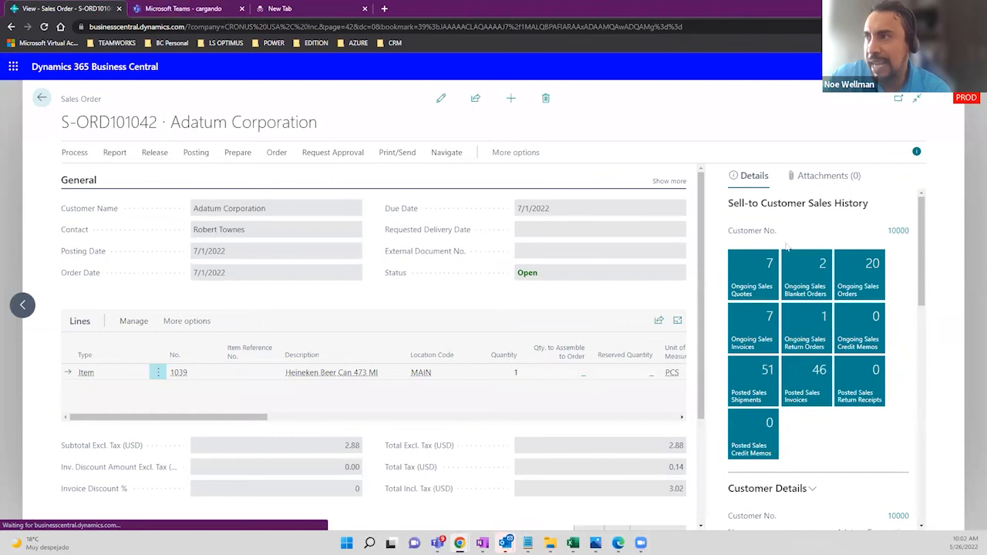
# Examine the sales line details for item 1039 at MAIN, highlighting the scheduled receipt and available inventory figures
pyautogui.scroll(-2, 795, 245)
pyautogui.scroll(-5, 795, 245)
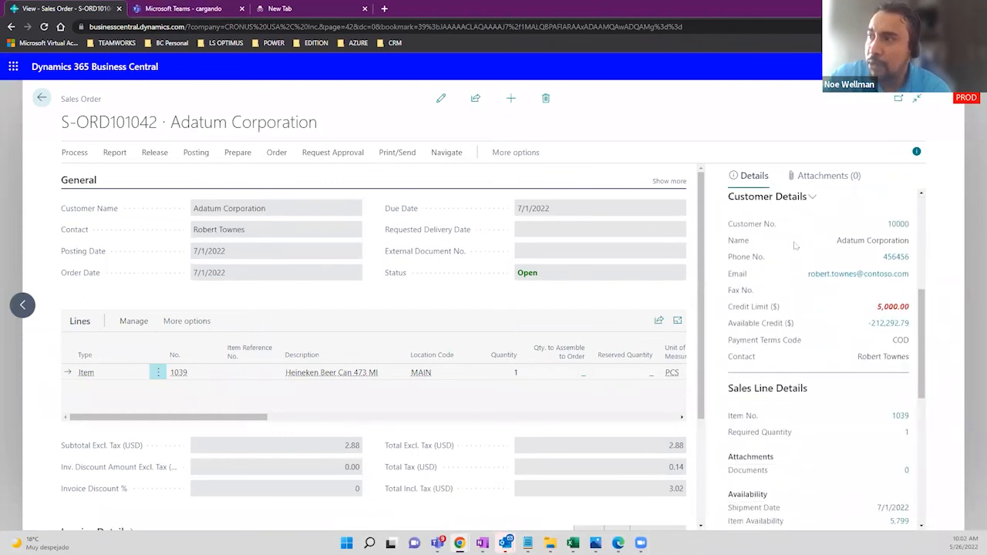
pyautogui.scroll(-3, 795, 246)
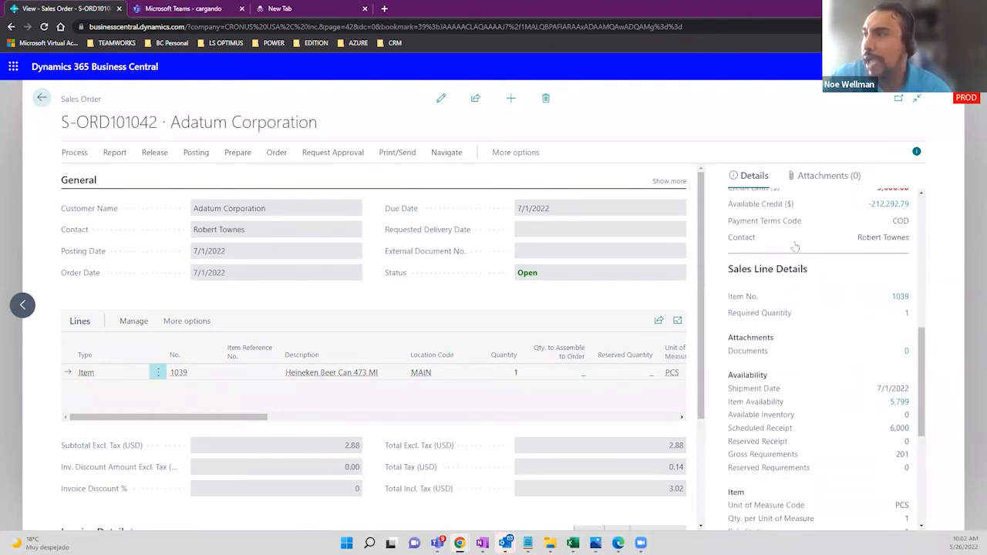
pyautogui.scroll(-2, 795, 245)
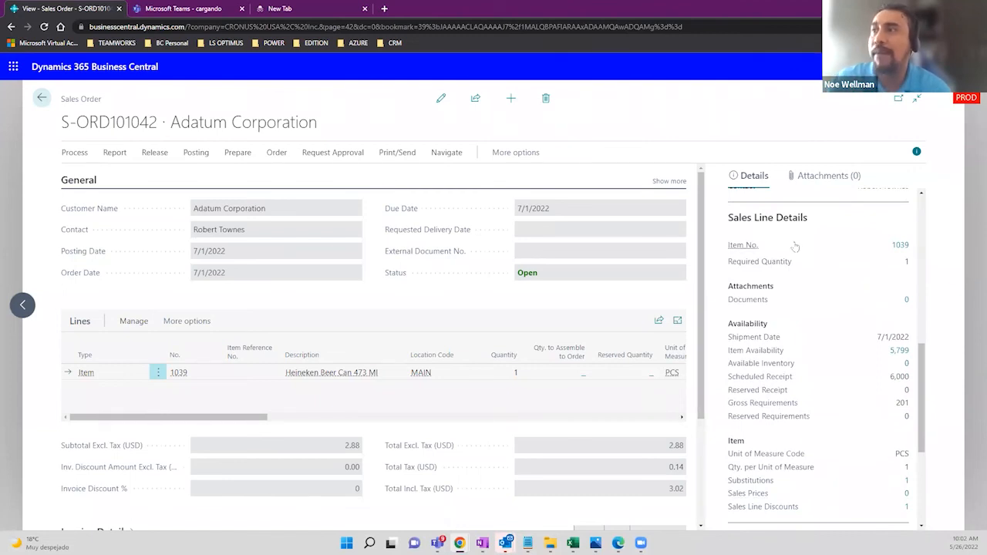
pyautogui.scroll(-3, 818, 239)
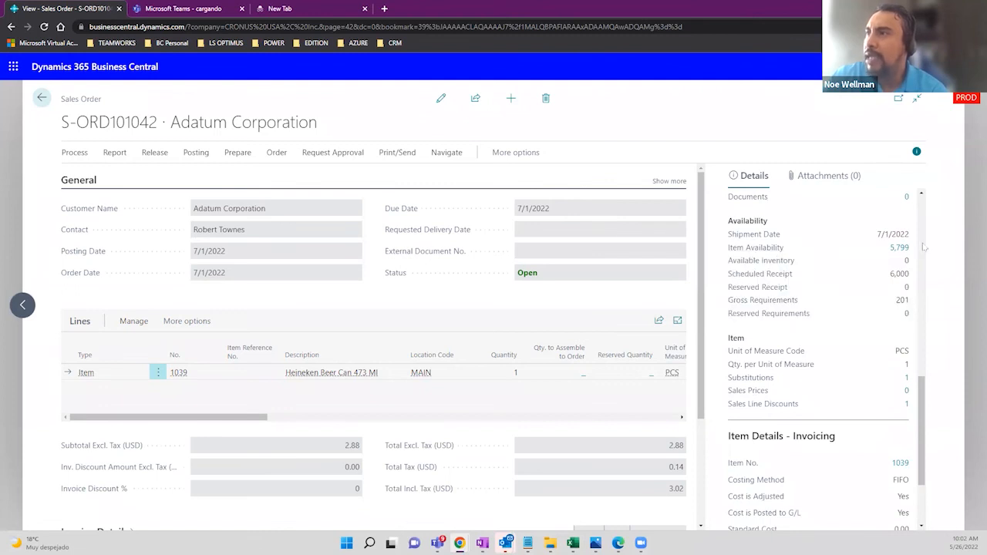
pyautogui.moveTo(779, 283)
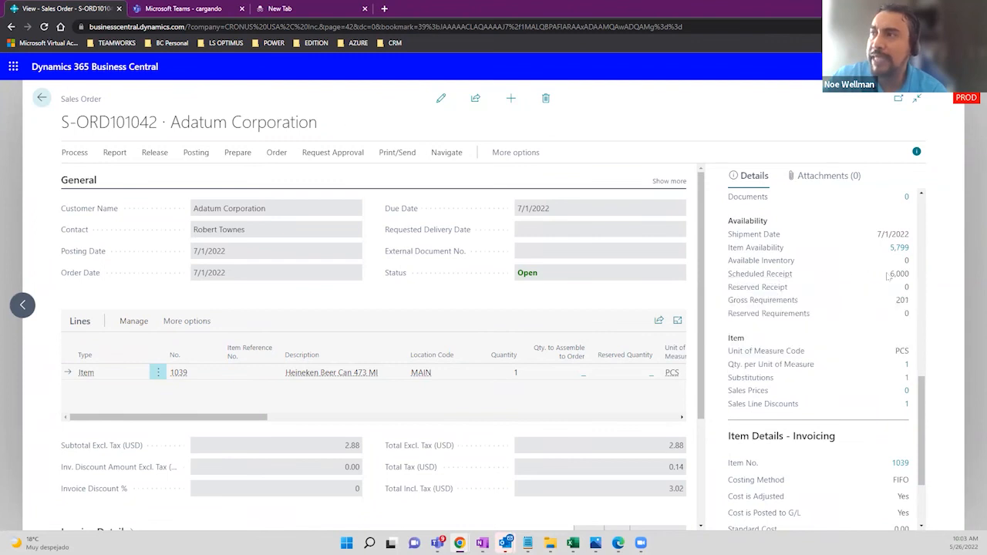
pyautogui.doubleClick(900, 273)
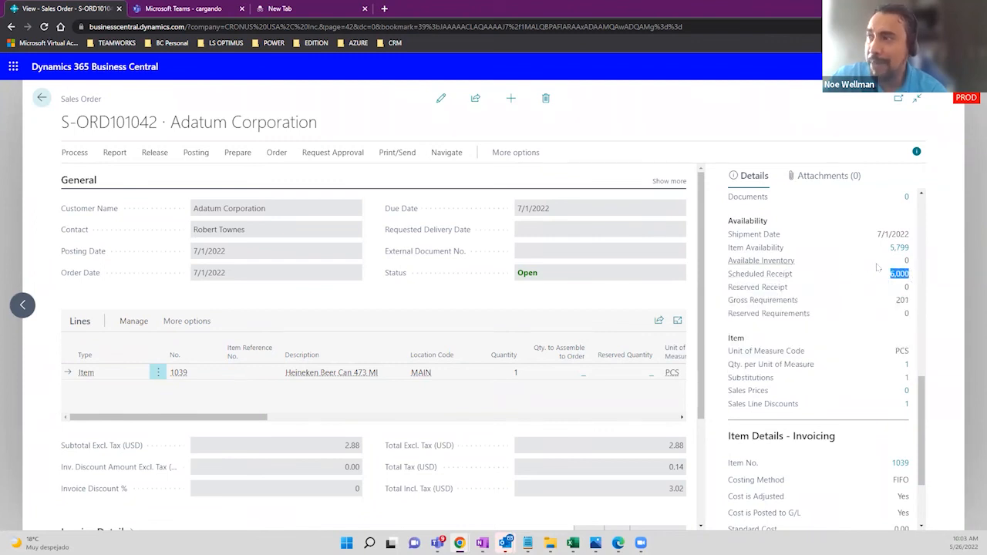
pyautogui.moveTo(897, 262); pyautogui.dragTo(913, 267)
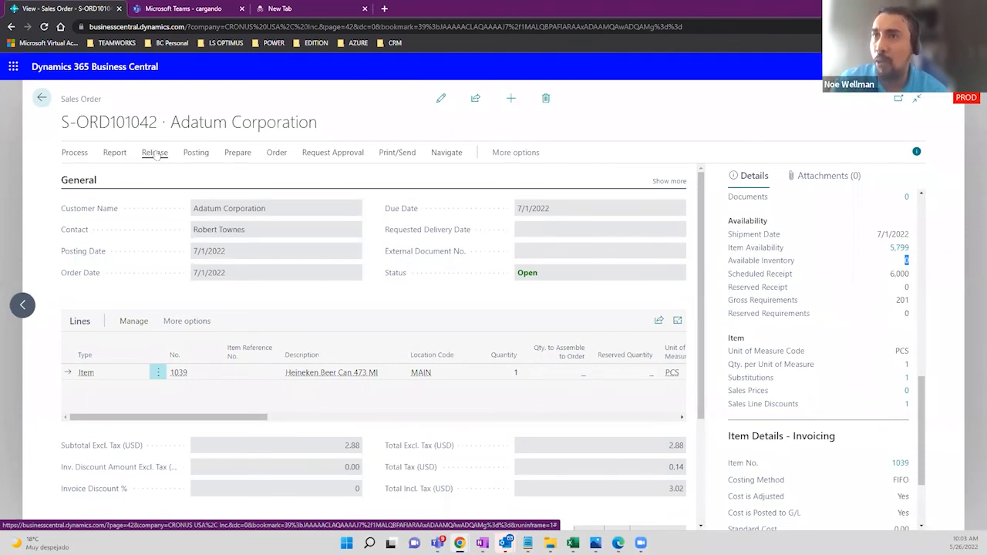
# Make the order editable, open Item Availability by Event for item 1039 in a maximized window, and inspect the 07/01/22 sale and 04/12/22 receipt rows
pyautogui.click(441, 99)
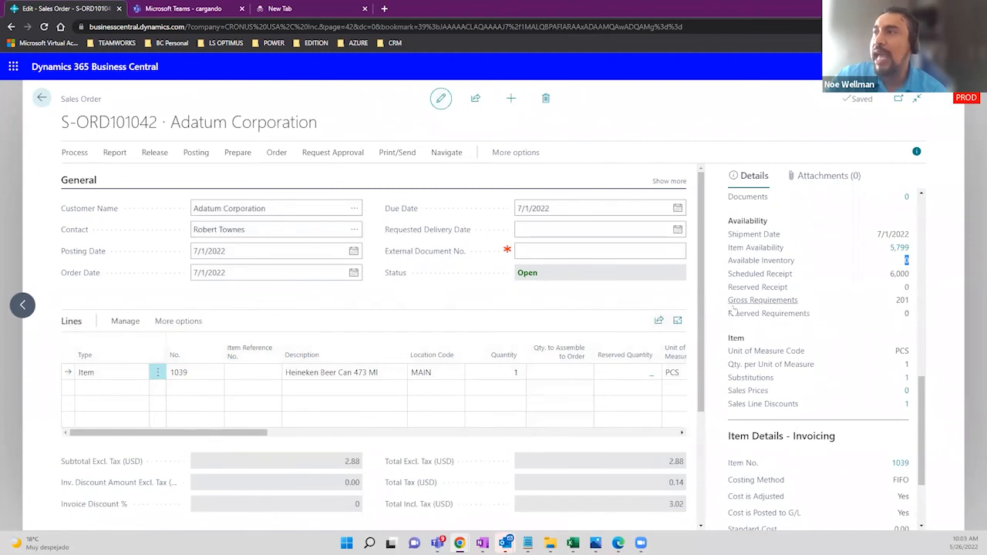
pyautogui.moveTo(733, 308)
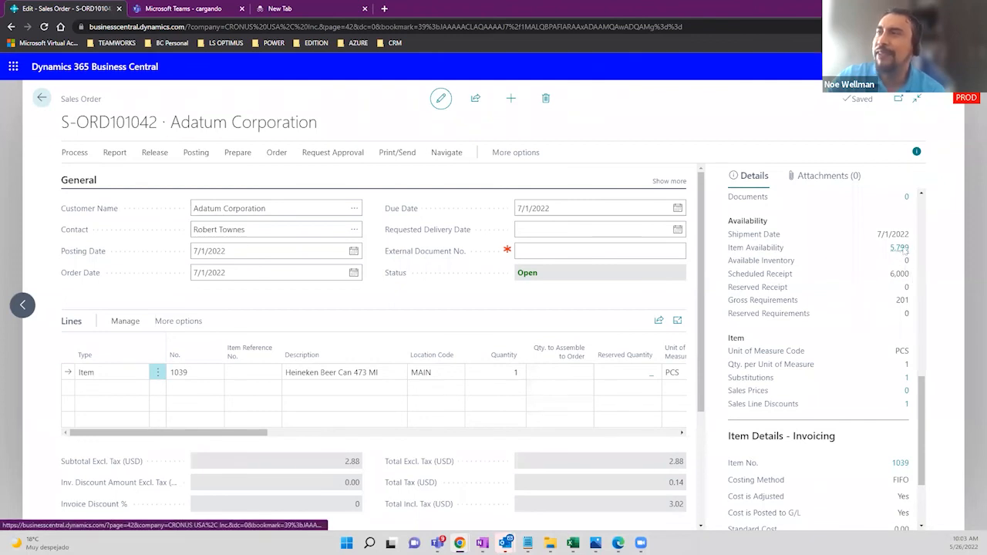
pyautogui.click(901, 248)
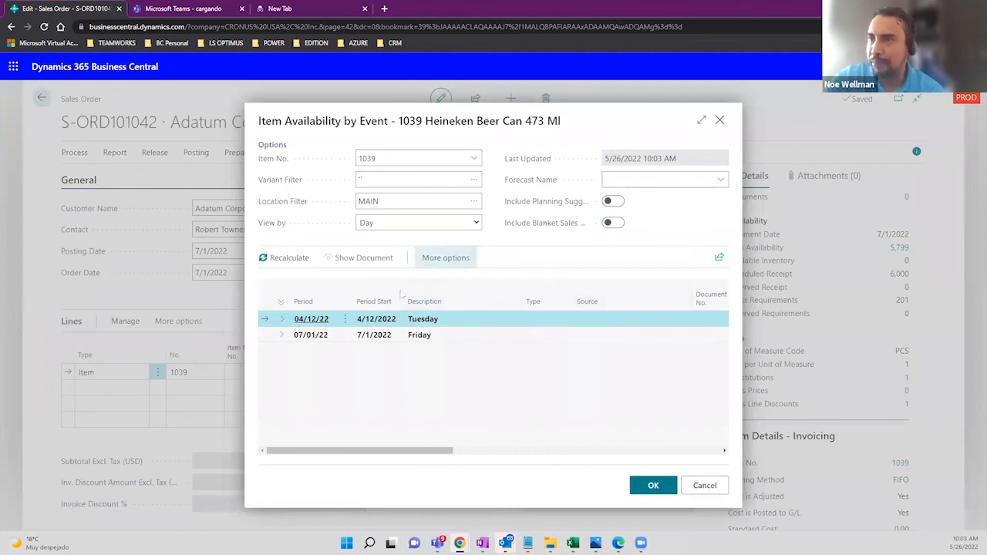
pyautogui.click(282, 335)
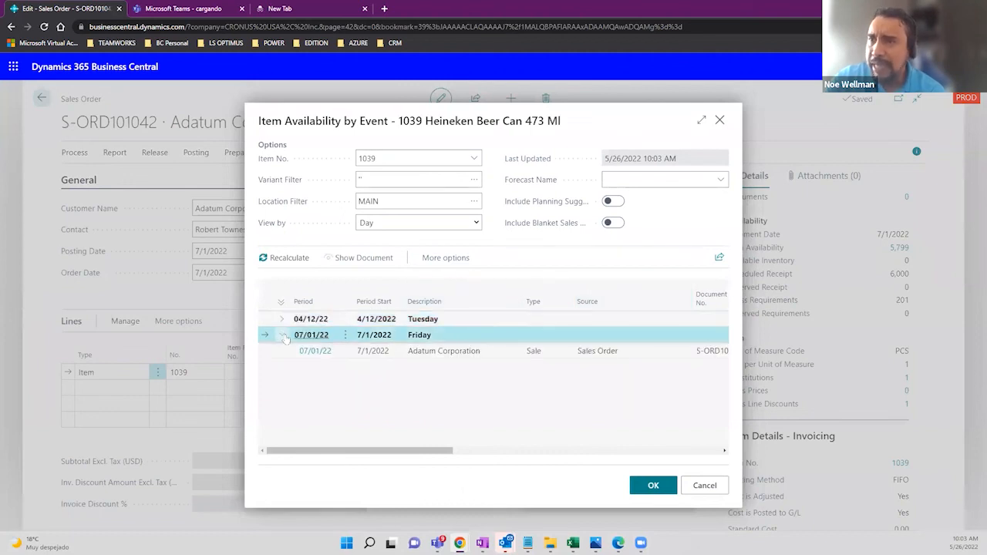
pyautogui.click(701, 120)
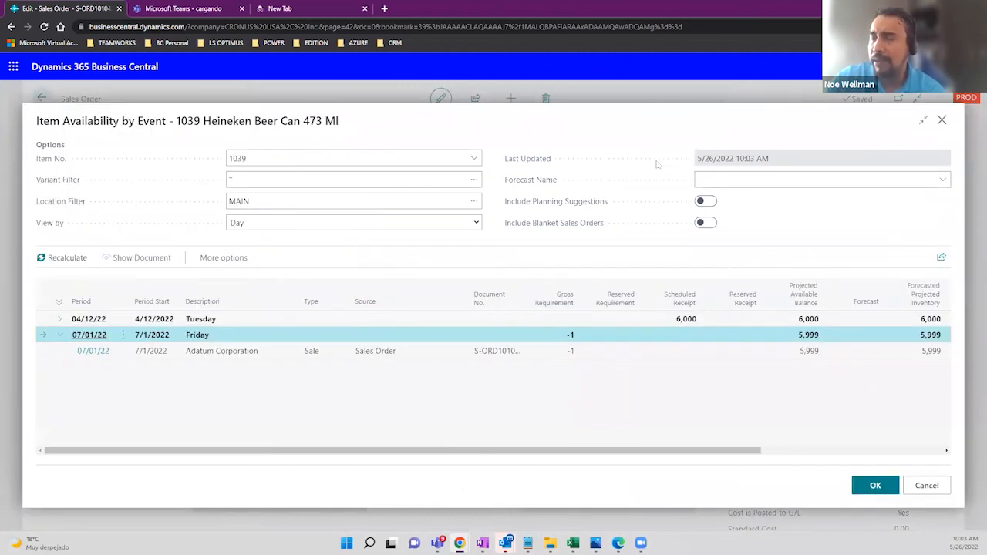
pyautogui.click(572, 354)
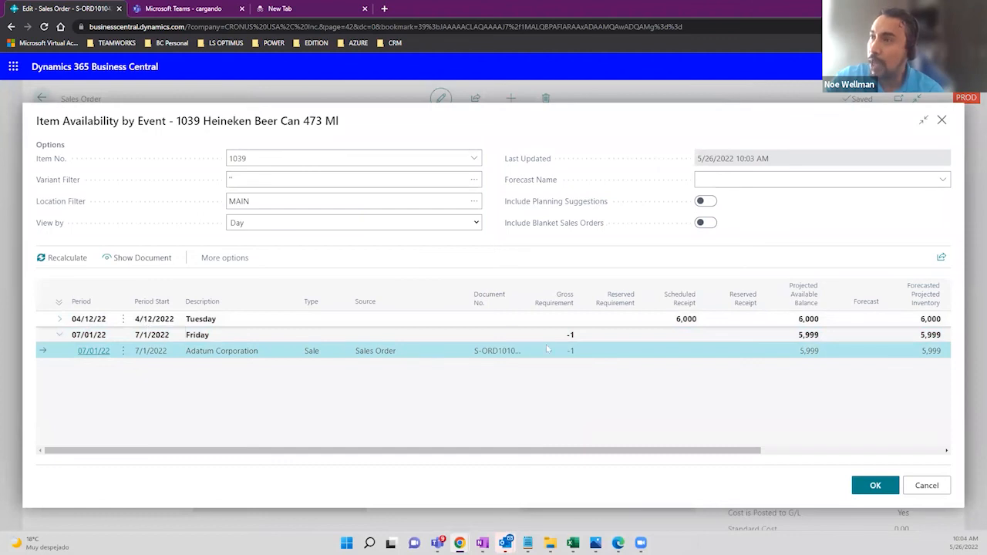
pyautogui.moveTo(677, 321); pyautogui.dragTo(704, 326)
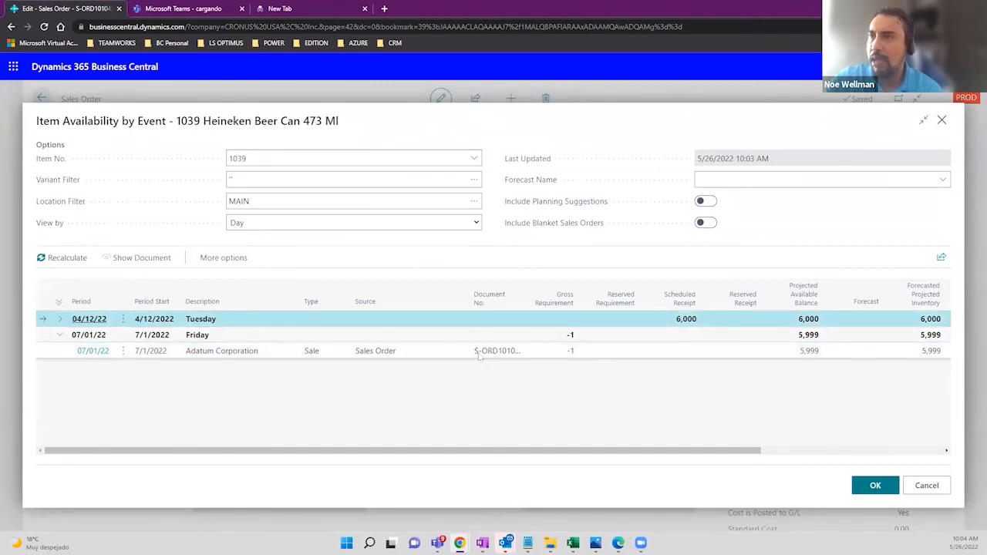
# Select the Adatum Corporation sale event, close the availability window, and review the sales line's item details
pyautogui.click(444, 353)
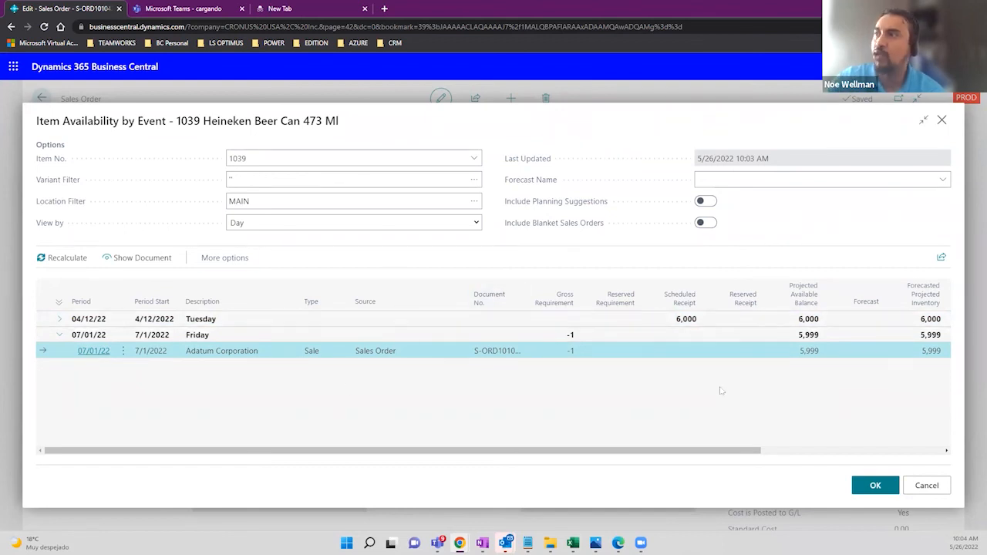
pyautogui.click(927, 485)
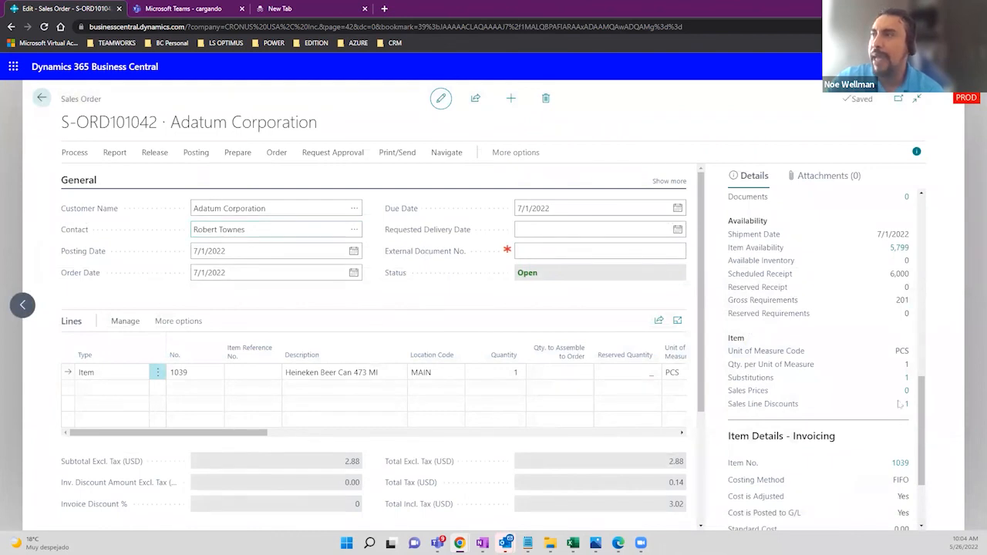
pyautogui.scroll(-3, 902, 382)
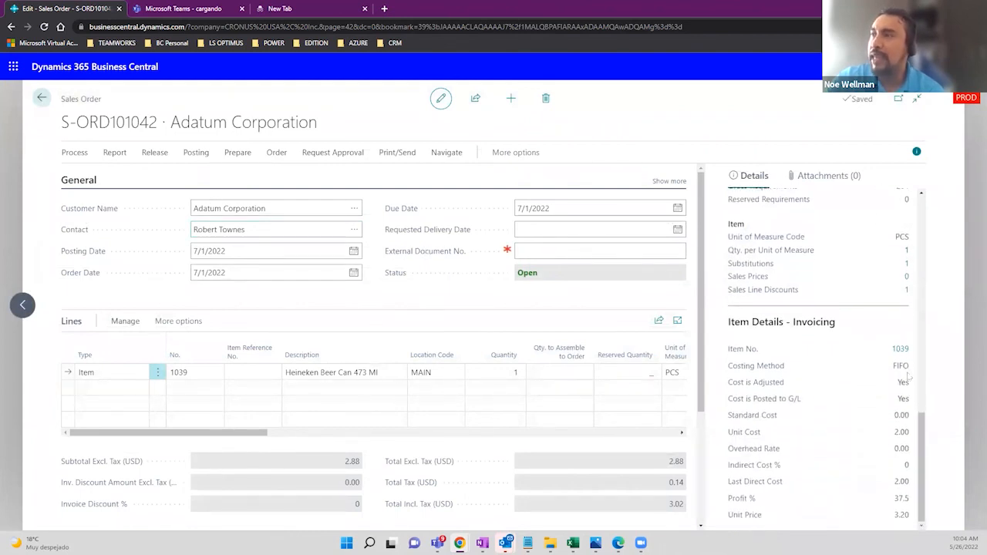
pyautogui.scroll(4, 907, 377)
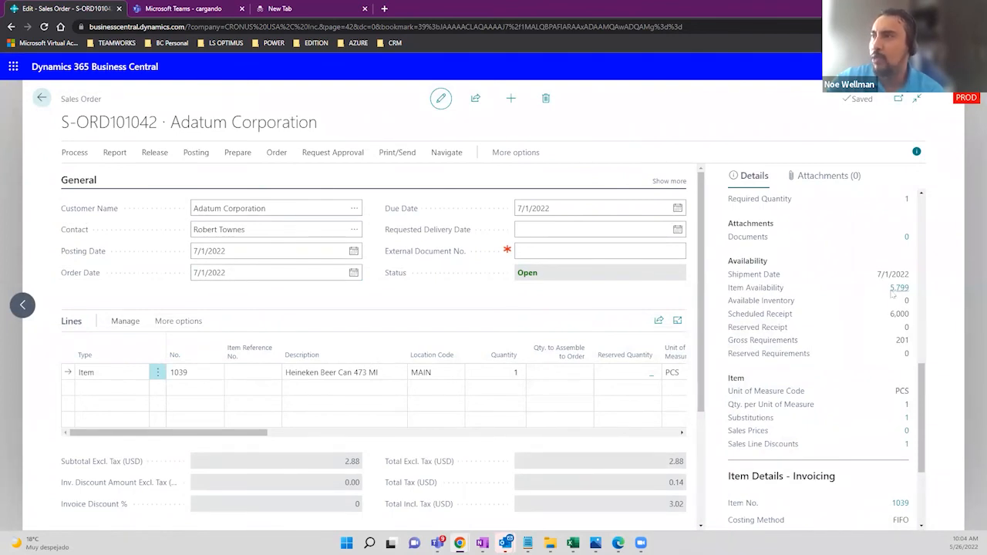
pyautogui.click(196, 153)
pyautogui.click(236, 153)
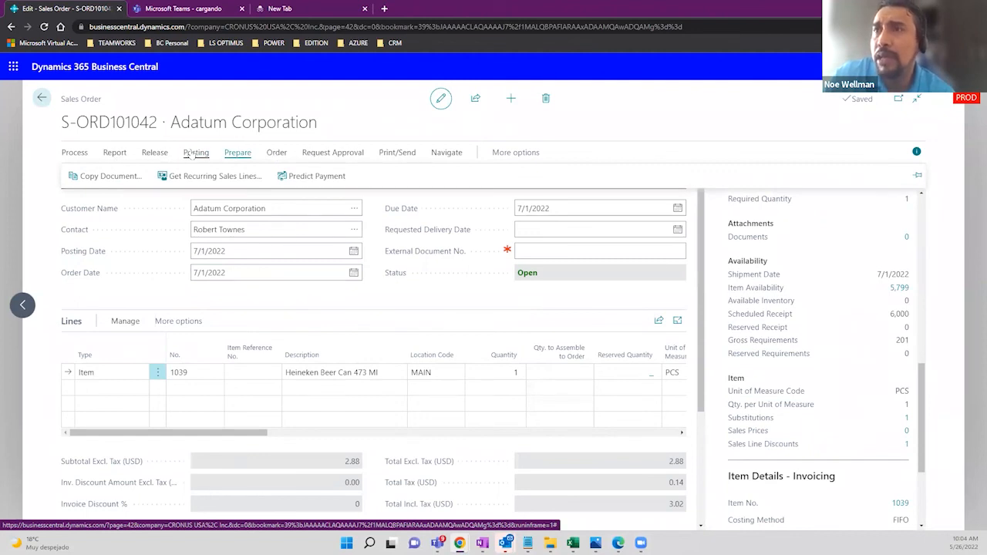
pyautogui.click(73, 153)
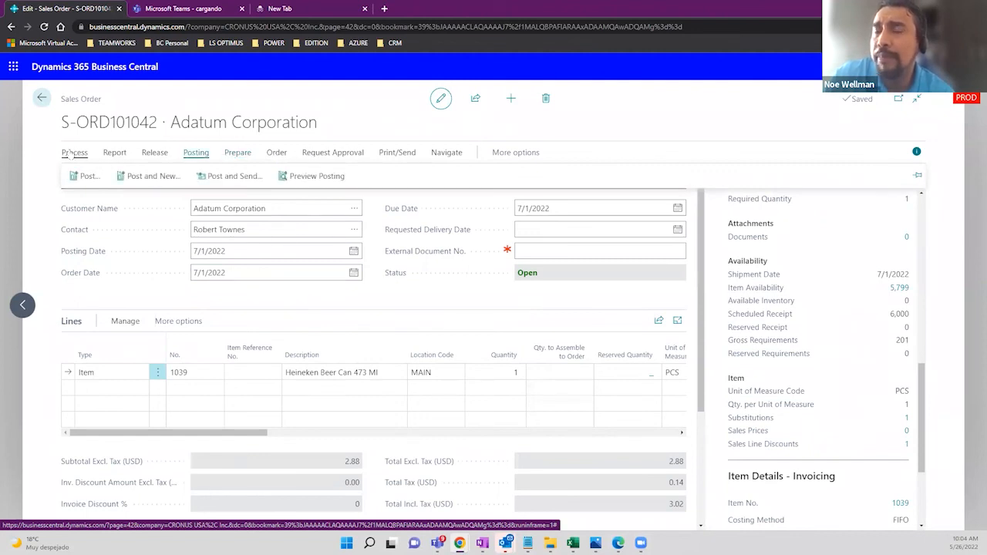
pyautogui.click(114, 153)
pyautogui.click(148, 153)
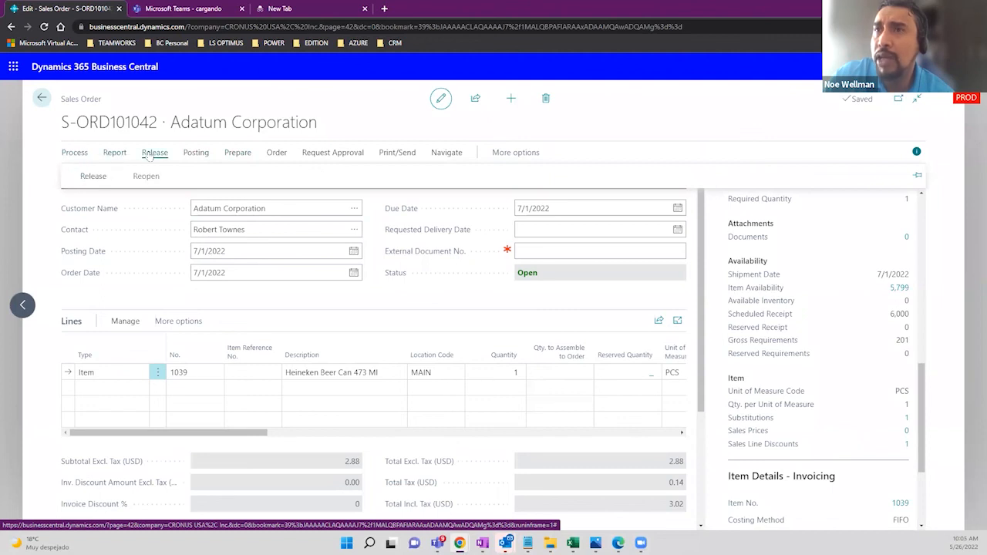
pyautogui.click(186, 153)
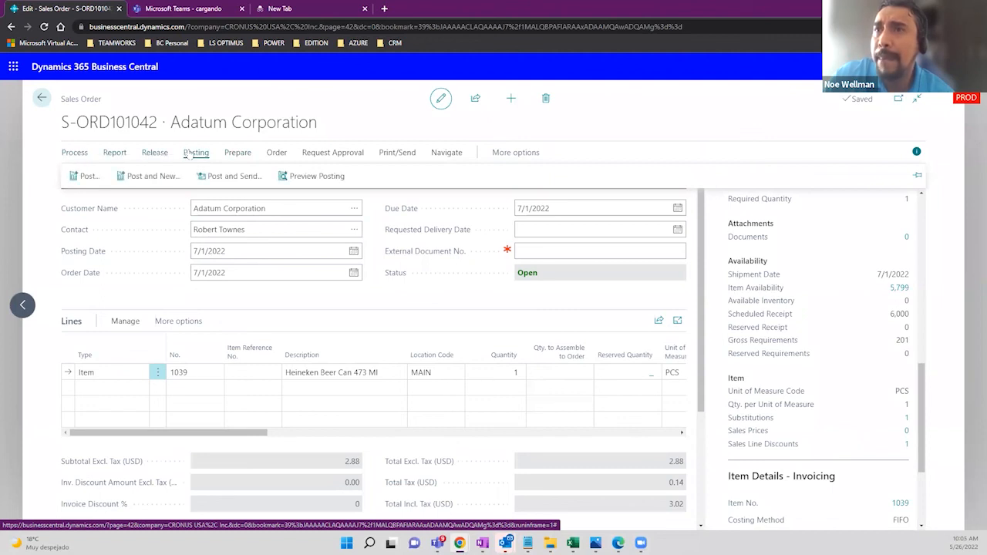
pyautogui.click(236, 153)
# Open the Order Promising lines for the sales order in a maximized window, check item 1039's requested shipment date, and close the window
pyautogui.click(515, 152)
pyautogui.click(505, 152)
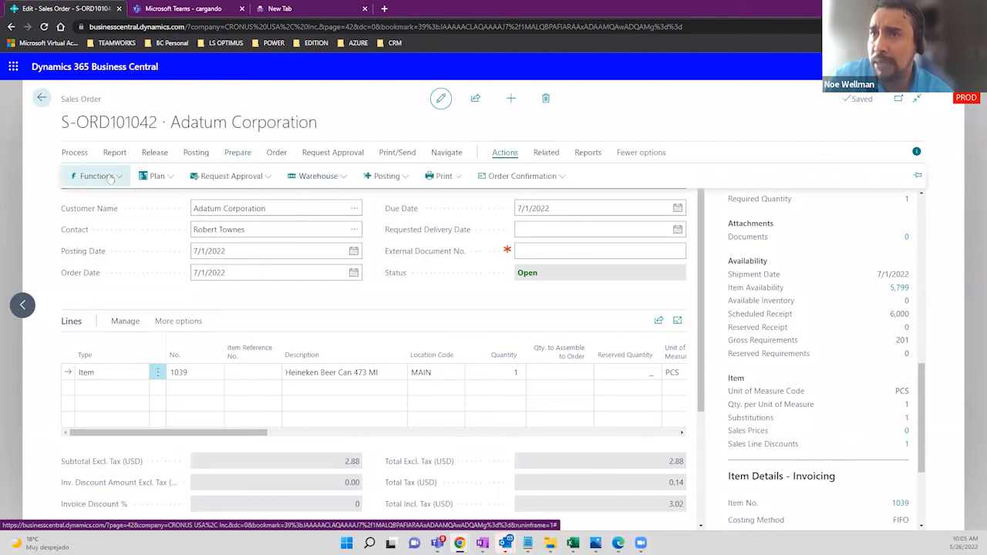
pyautogui.click(97, 176)
pyautogui.click(164, 174)
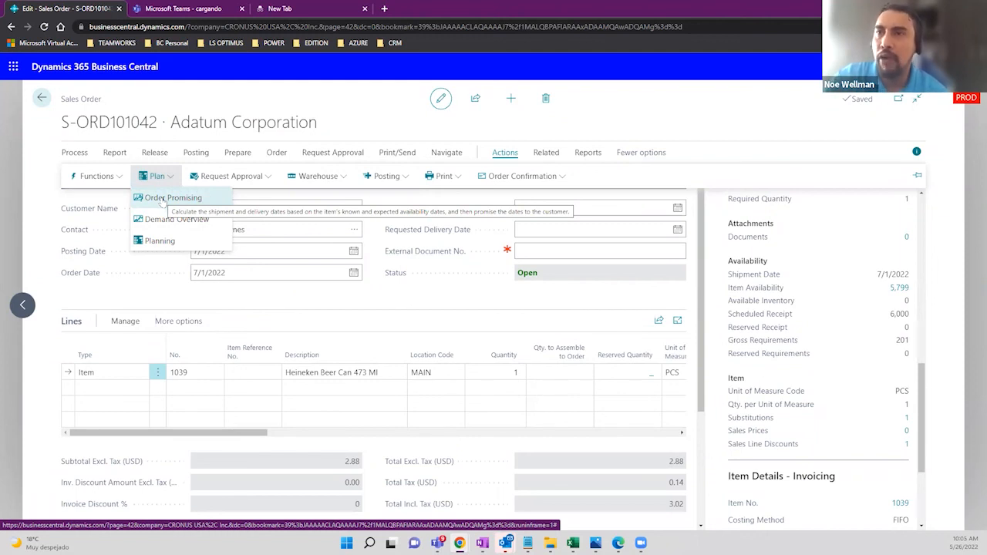
pyautogui.click(163, 200)
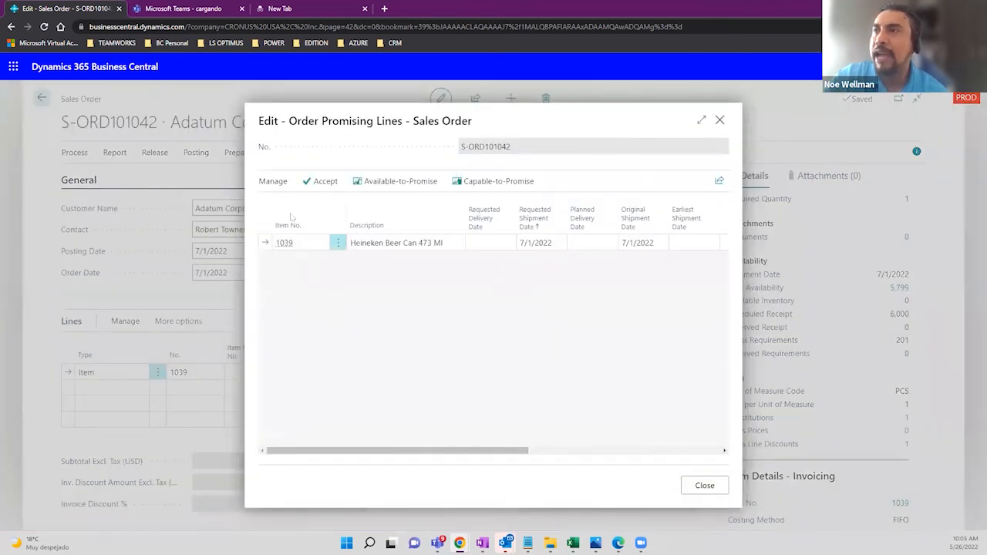
pyautogui.click(701, 120)
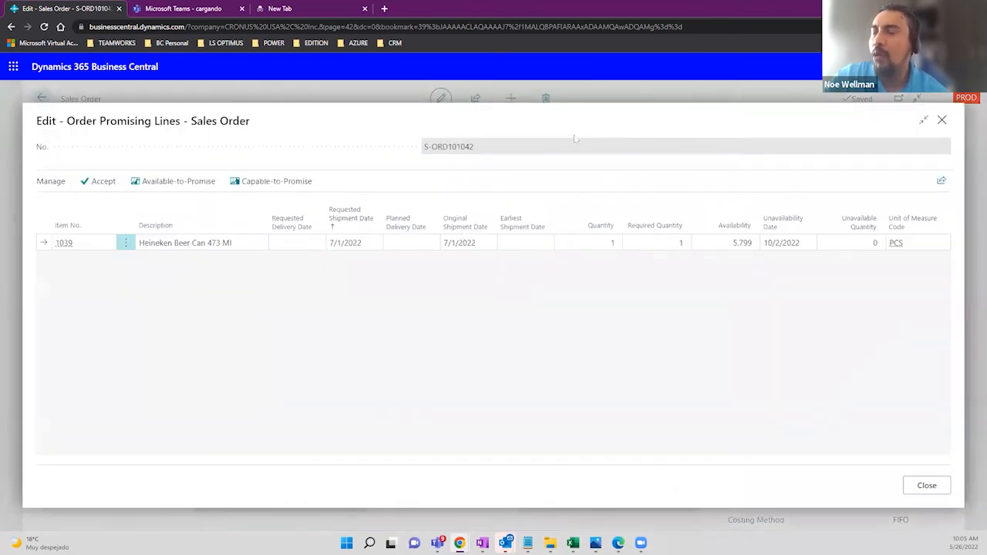
pyautogui.click(354, 244)
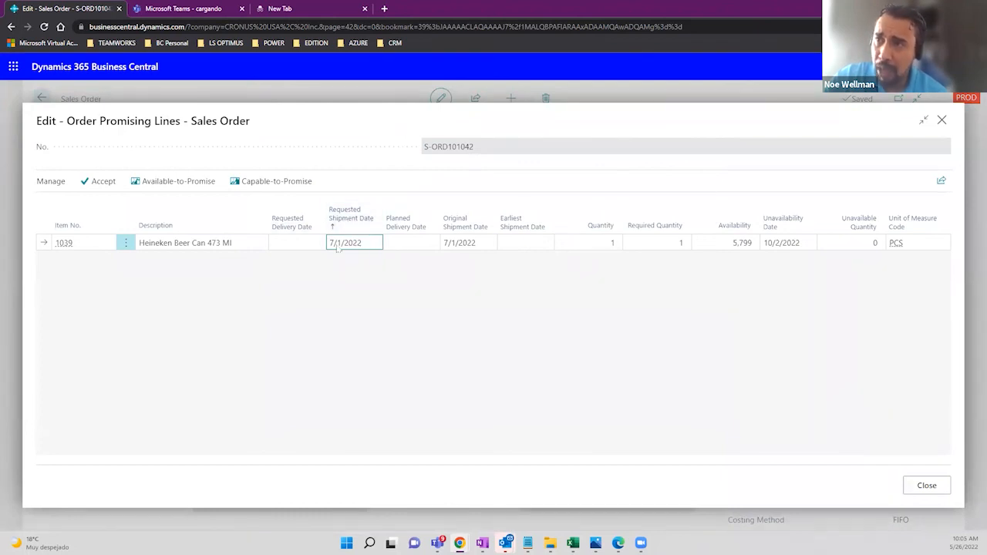
pyautogui.click(941, 120)
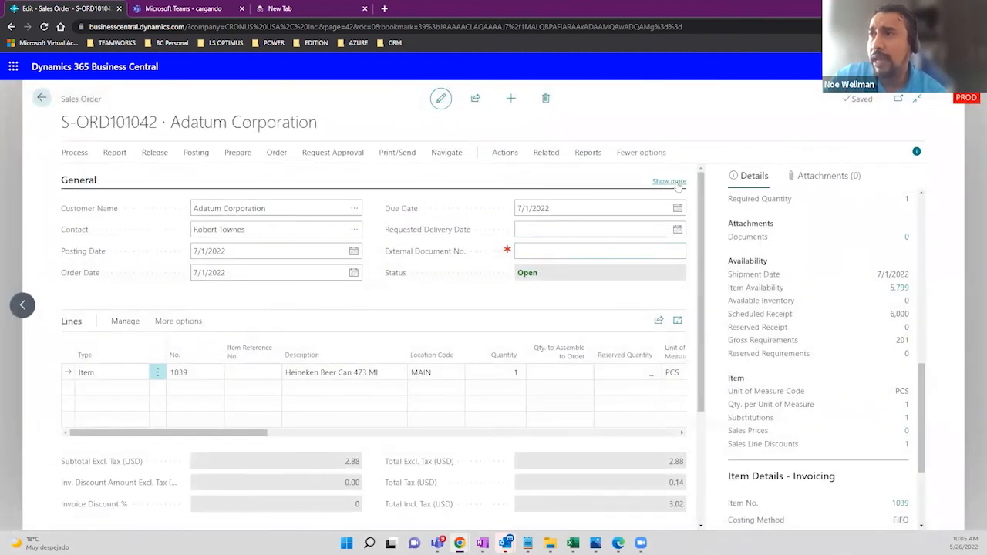
# Expand the order's General fields, set the Requested Delivery Date to 7/1/2022, and update the sales lines accordingly
pyautogui.click(667, 182)
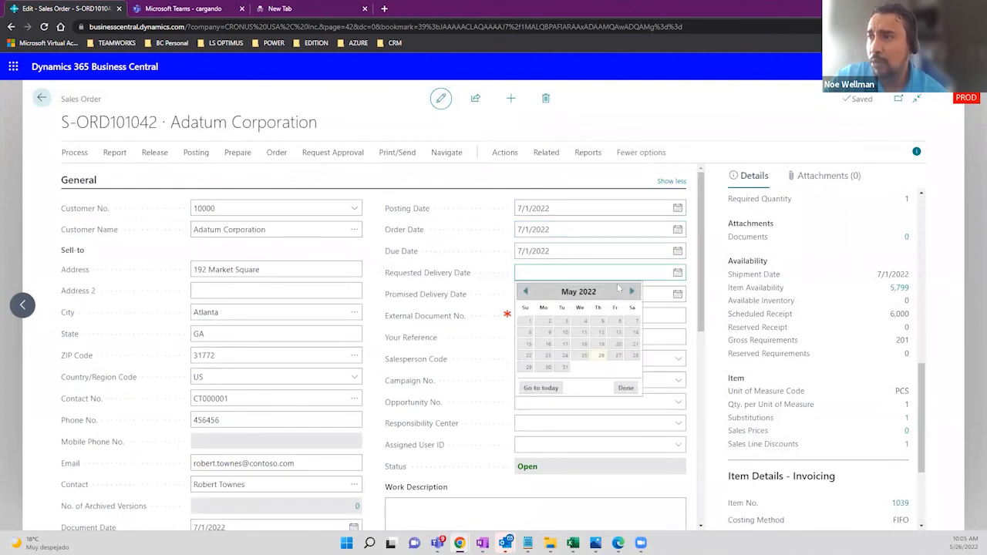
pyautogui.click(631, 291)
pyautogui.click(631, 292)
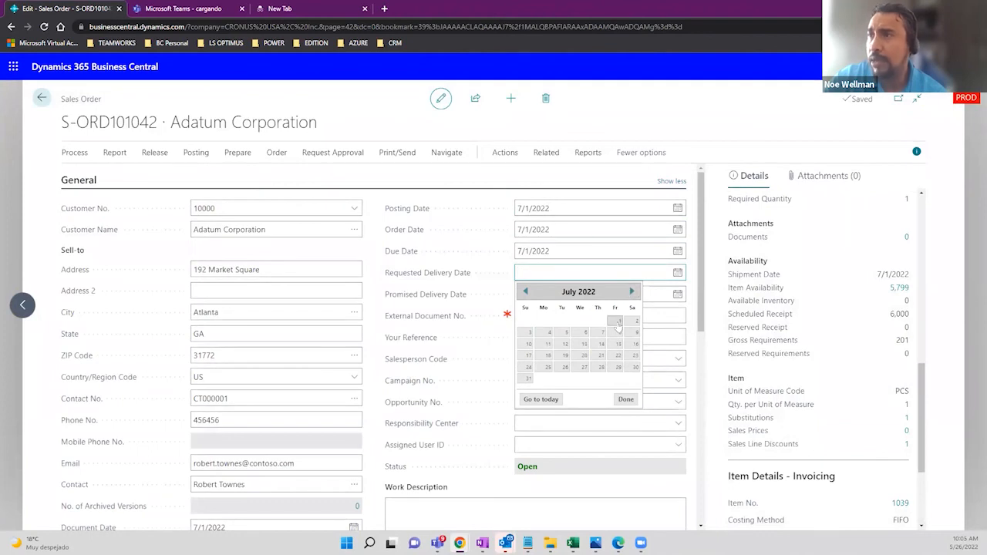
pyautogui.click(615, 321)
pyautogui.click(545, 293)
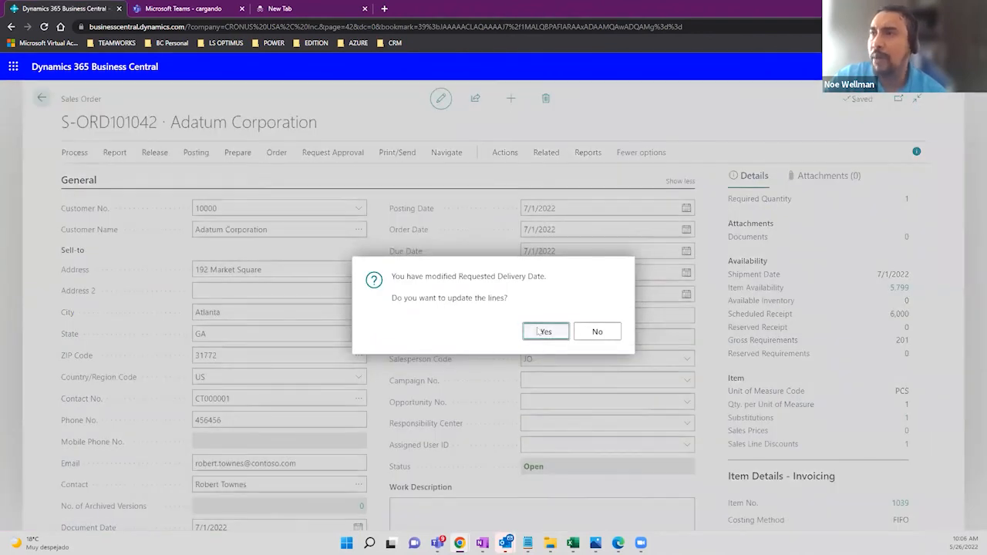
pyautogui.click(544, 333)
pyautogui.click(595, 334)
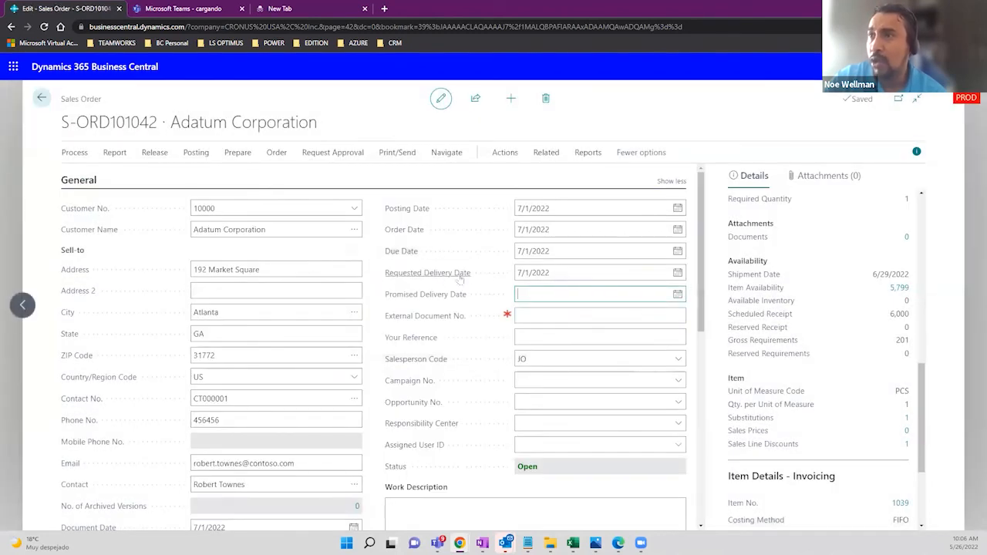
# Set the order's Promised Delivery Date to 7/4/2022 and update the sales lines accordingly
pyautogui.moveTo(473, 277)
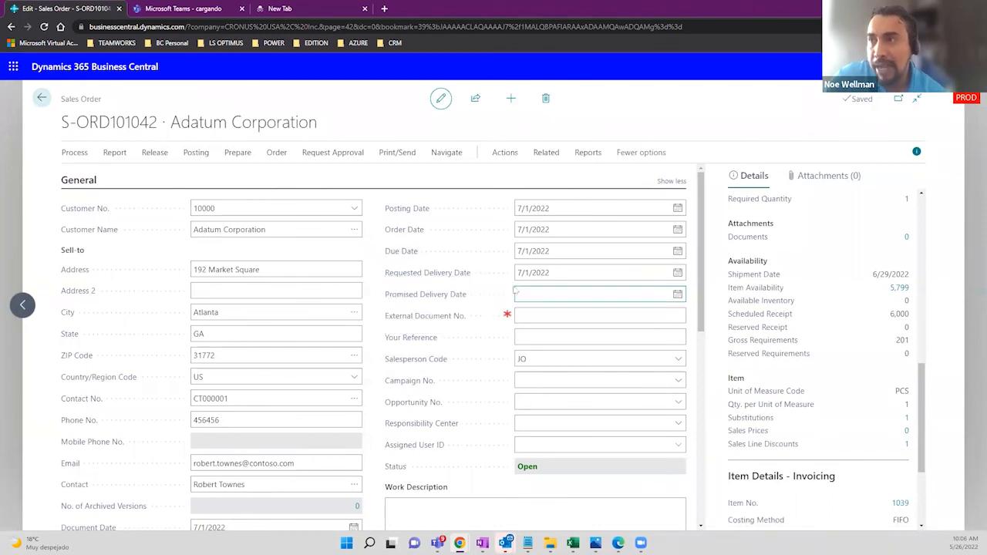
pyautogui.click(541, 292)
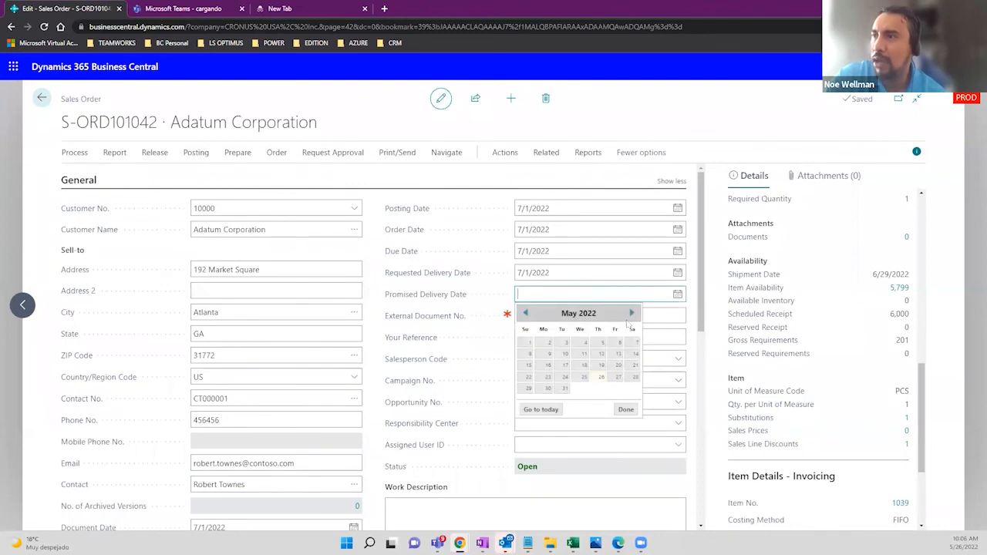
pyautogui.click(632, 313)
pyautogui.click(632, 313)
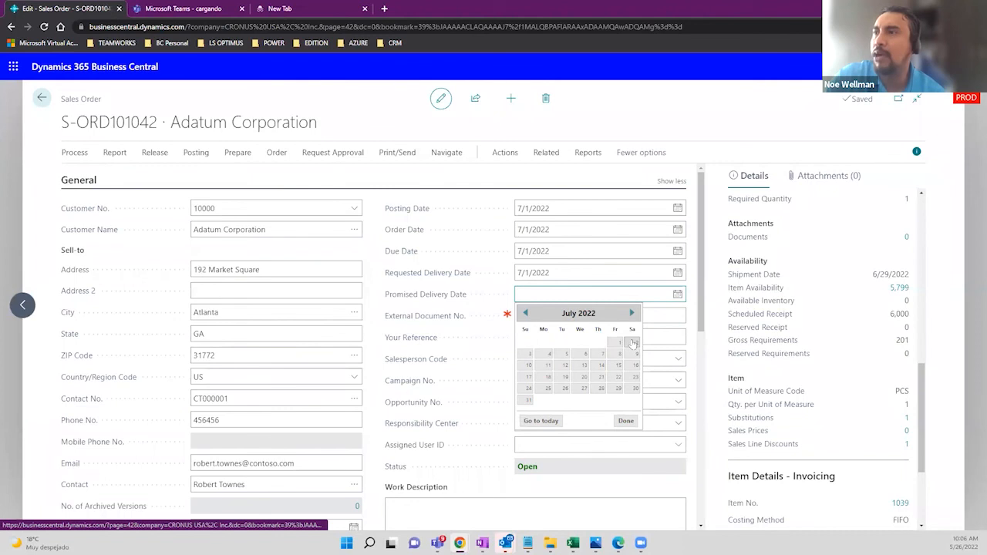
pyautogui.click(548, 355)
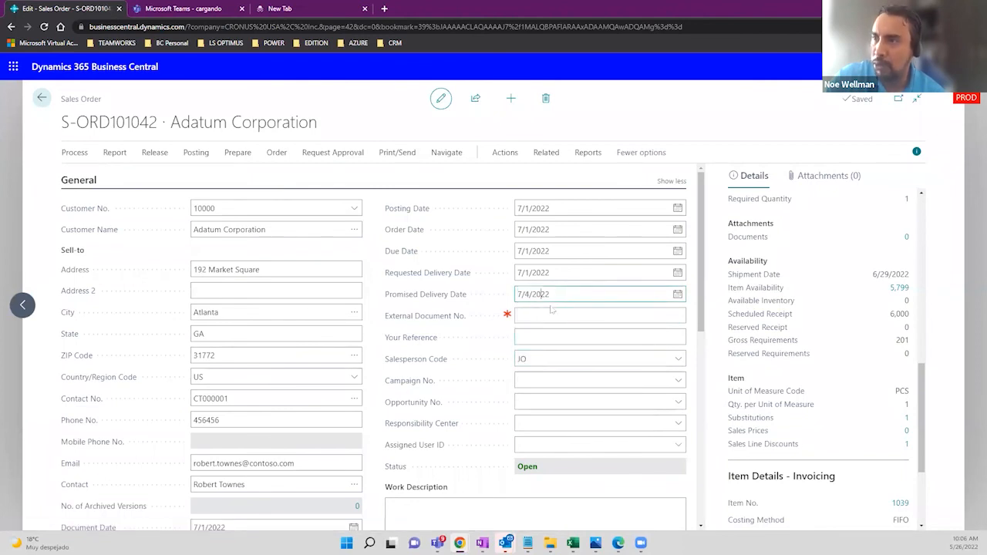
pyautogui.click(546, 320)
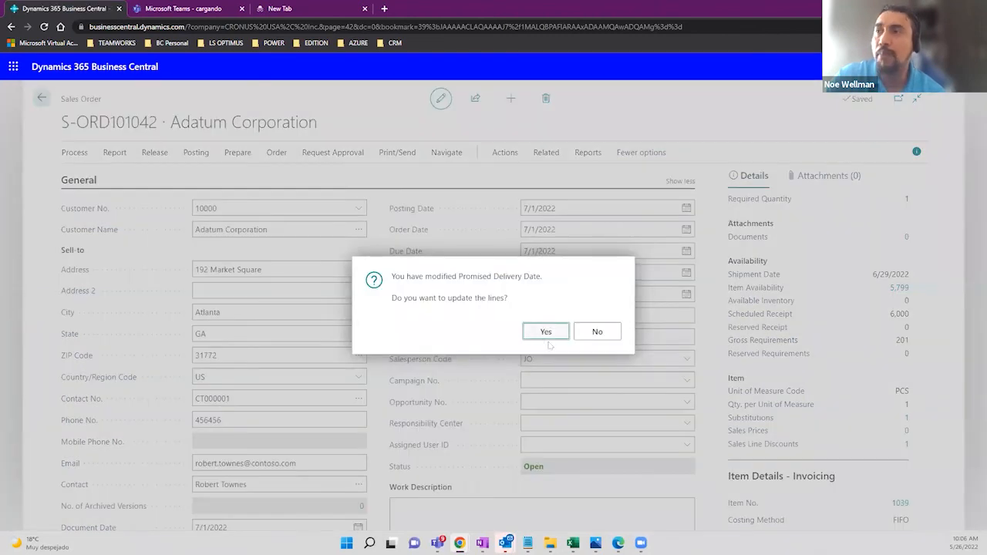
pyautogui.click(546, 334)
pyautogui.click(547, 277)
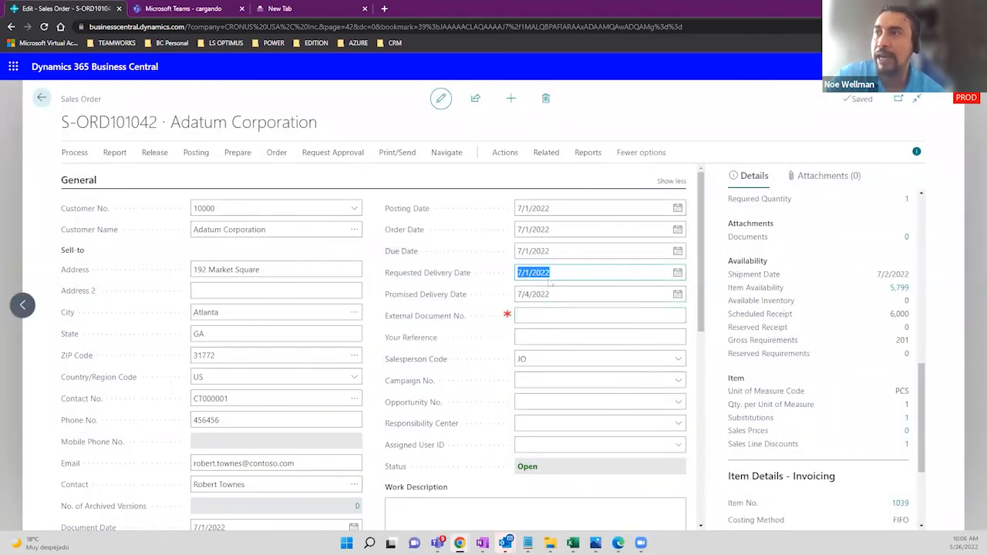
pyautogui.click(552, 293)
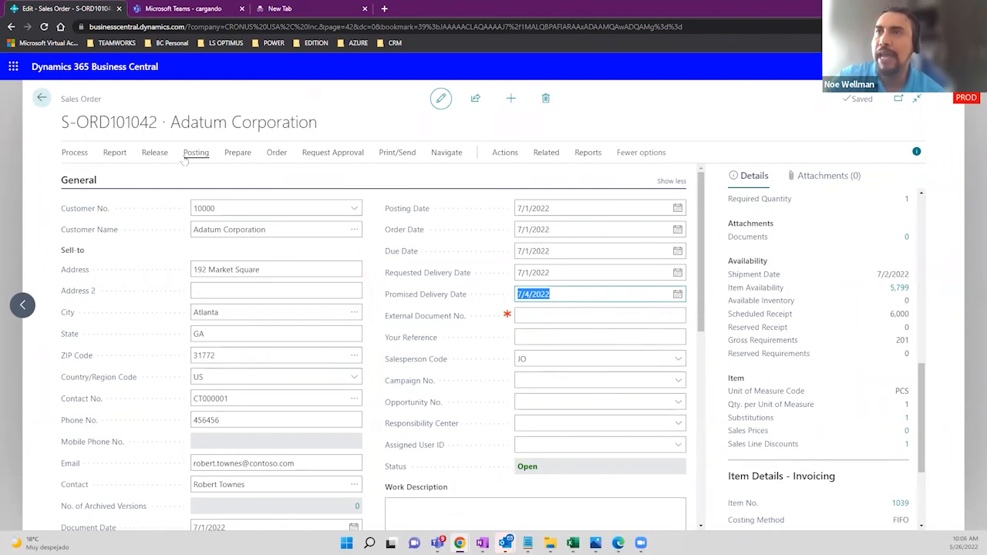
# Reopen the Order Promising lines for the sales order and calculate the Capable-to-Promise dates for item 1039
pyautogui.click(544, 156)
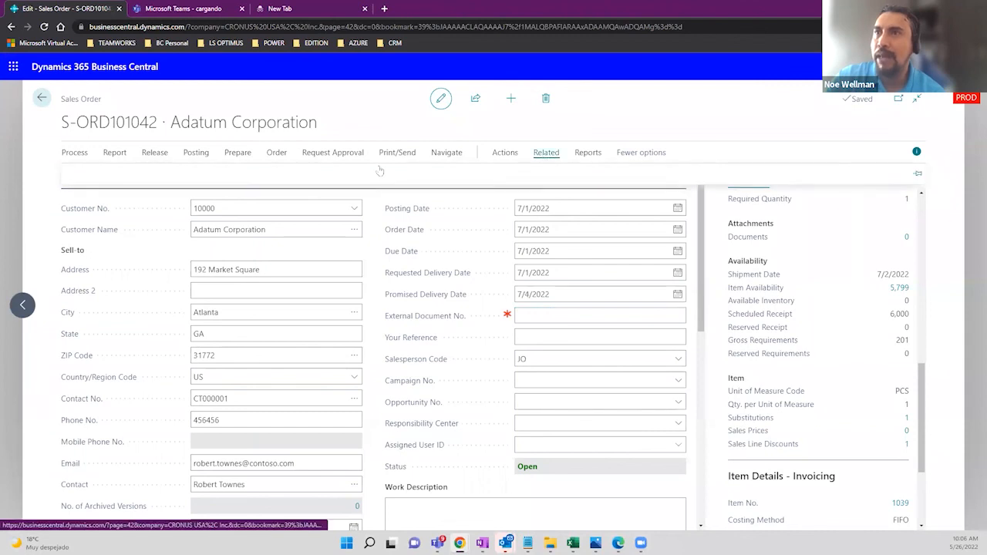
pyautogui.click(585, 153)
pyautogui.click(507, 154)
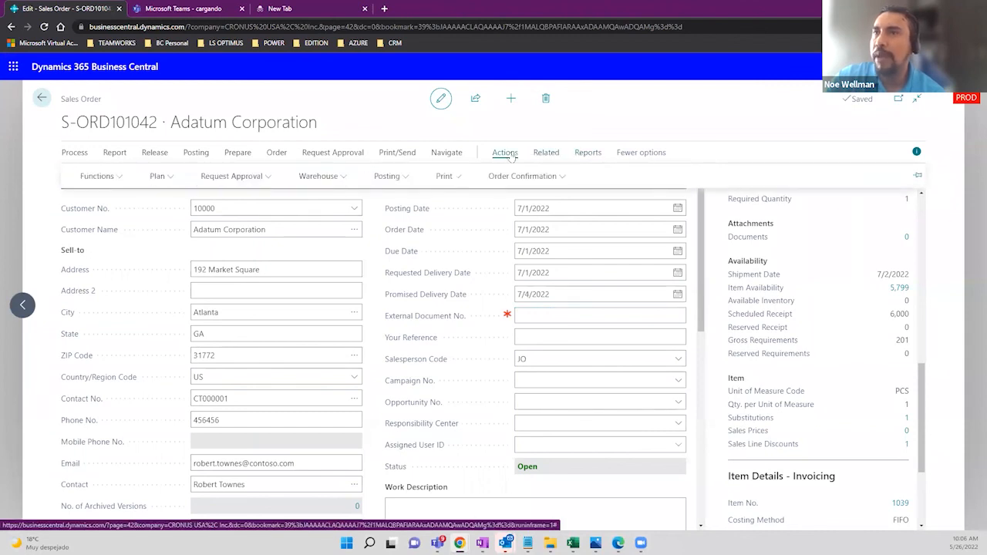
pyautogui.click(156, 176)
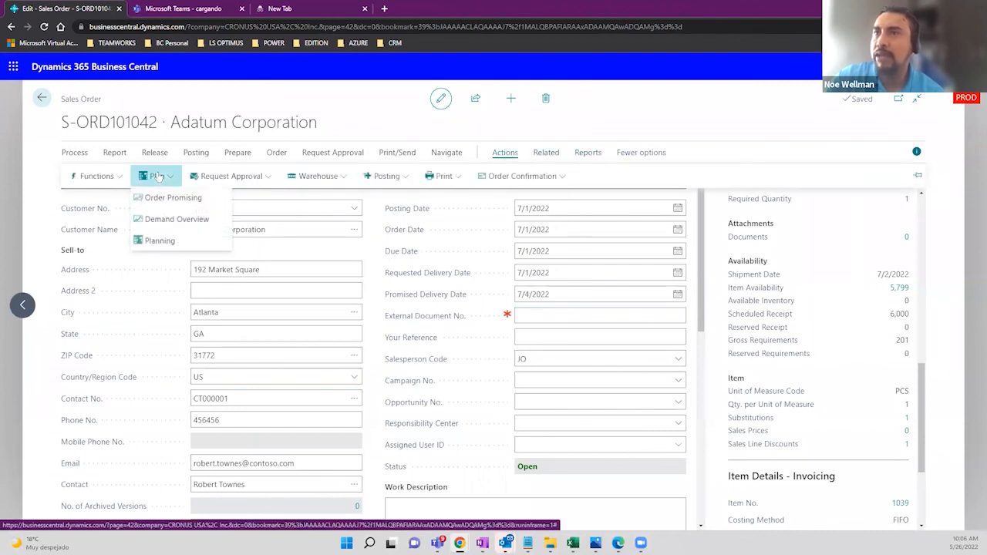
pyautogui.click(193, 202)
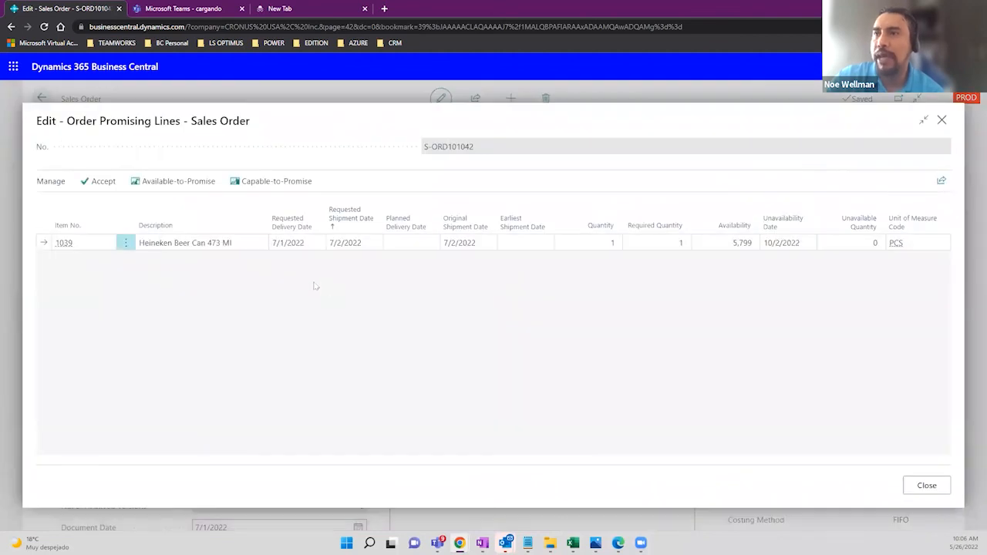
pyautogui.click(301, 245)
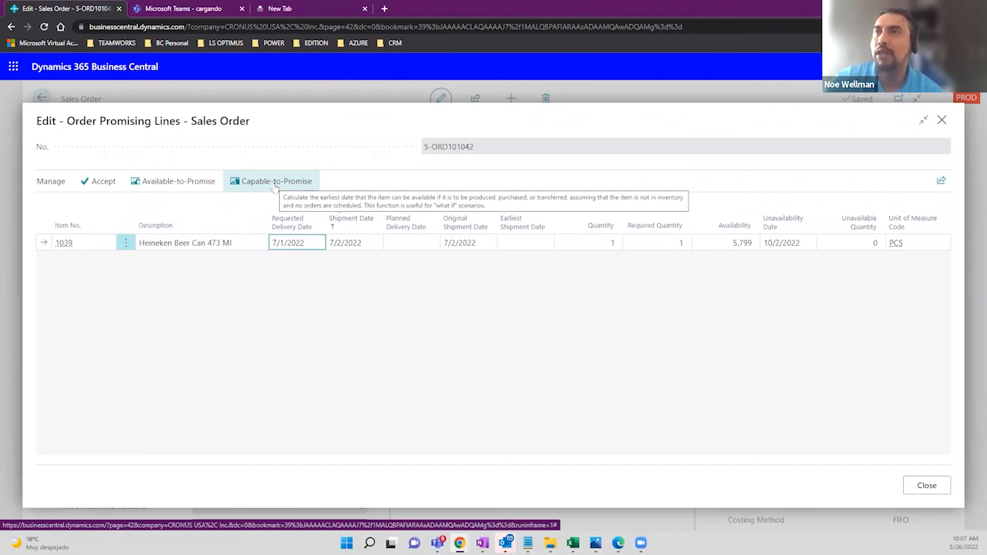
pyautogui.click(274, 184)
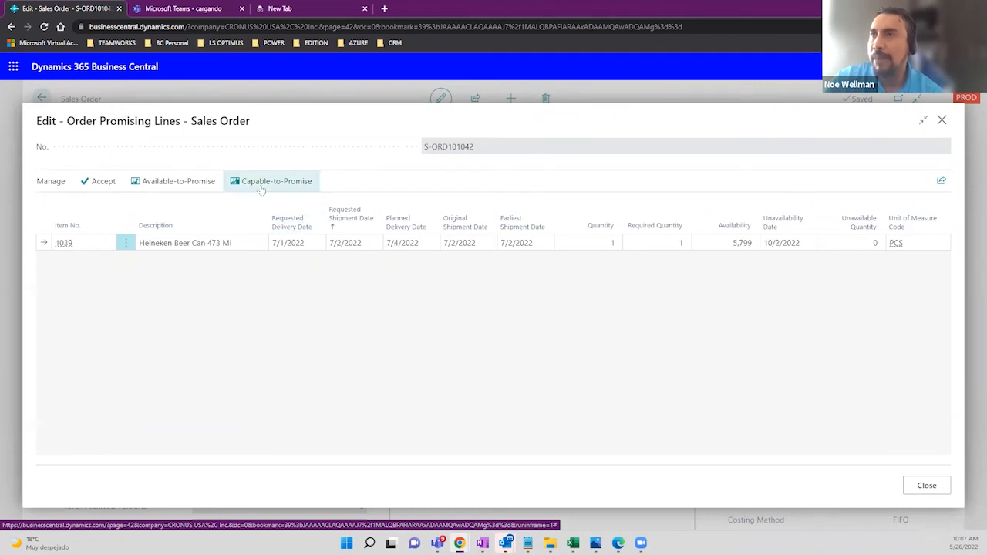
# Compare the requested delivery, requested shipment and planned delivery dates on the promising line for item 1039
pyautogui.click(344, 245)
pyautogui.click(303, 247)
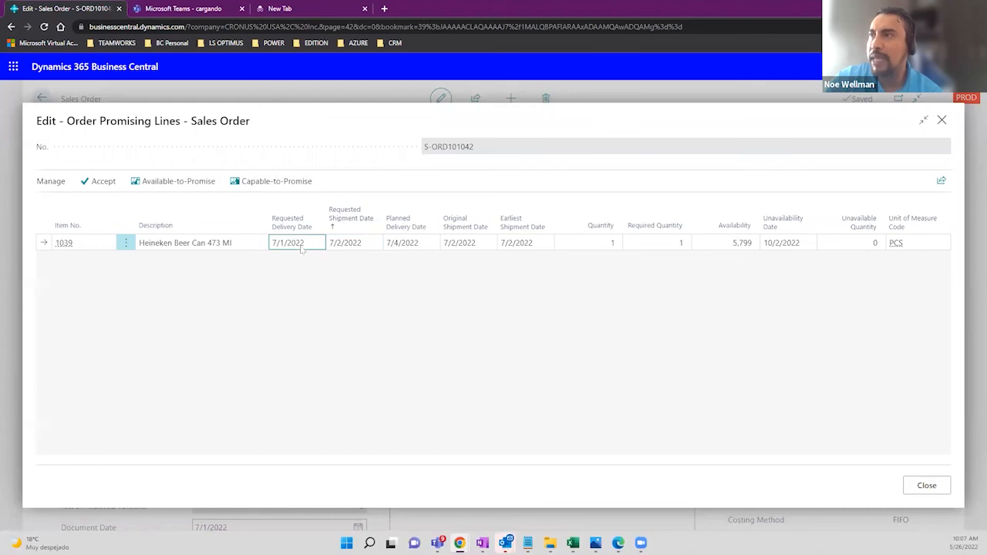
pyautogui.click(355, 247)
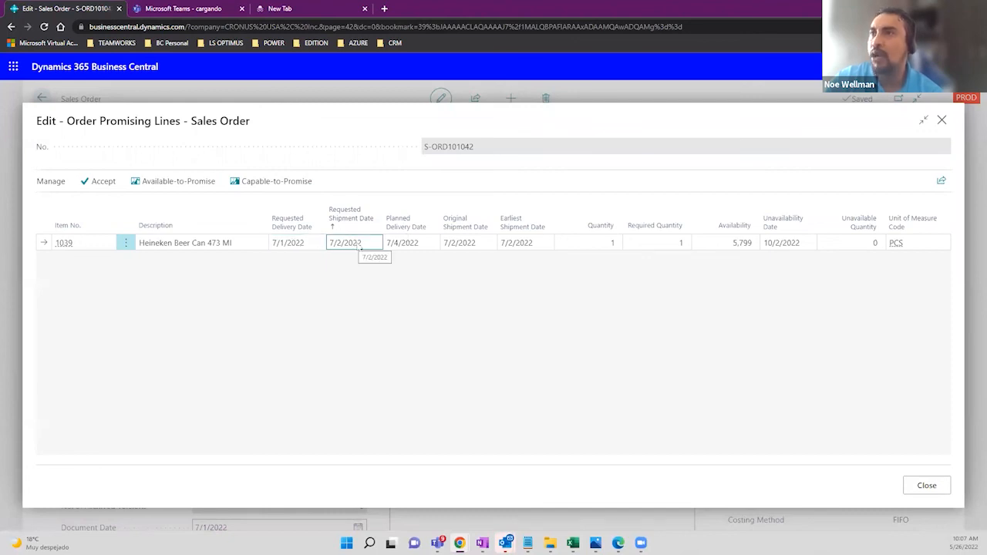
pyautogui.click(399, 242)
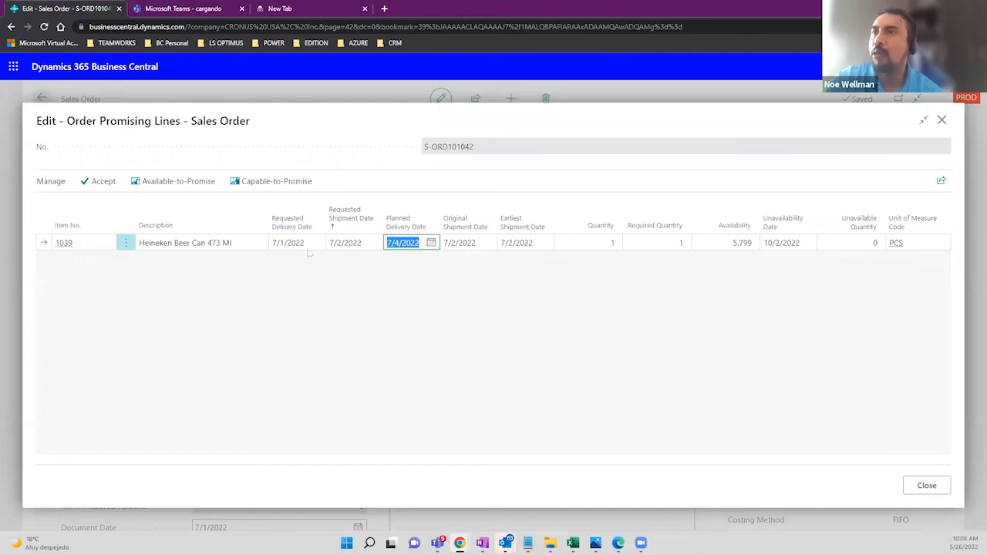
pyautogui.moveTo(308, 247); pyautogui.dragTo(270, 246)
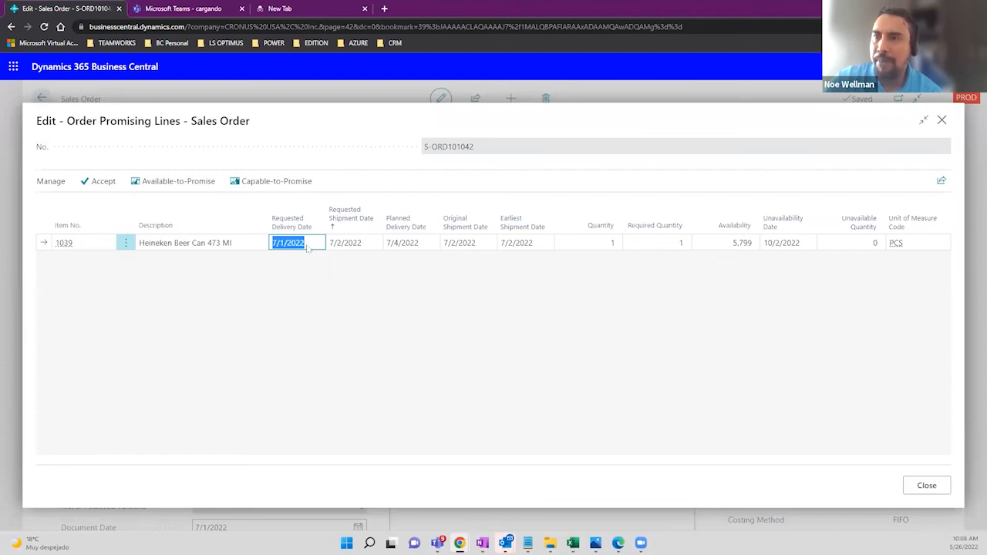
# Recheck item 1039's requested shipment date against its planned and requested delivery dates, and leave the Order Promising lines without accepting them
pyautogui.click(354, 244)
pyautogui.moveTo(361, 243); pyautogui.dragTo(330, 244)
pyautogui.click(331, 247)
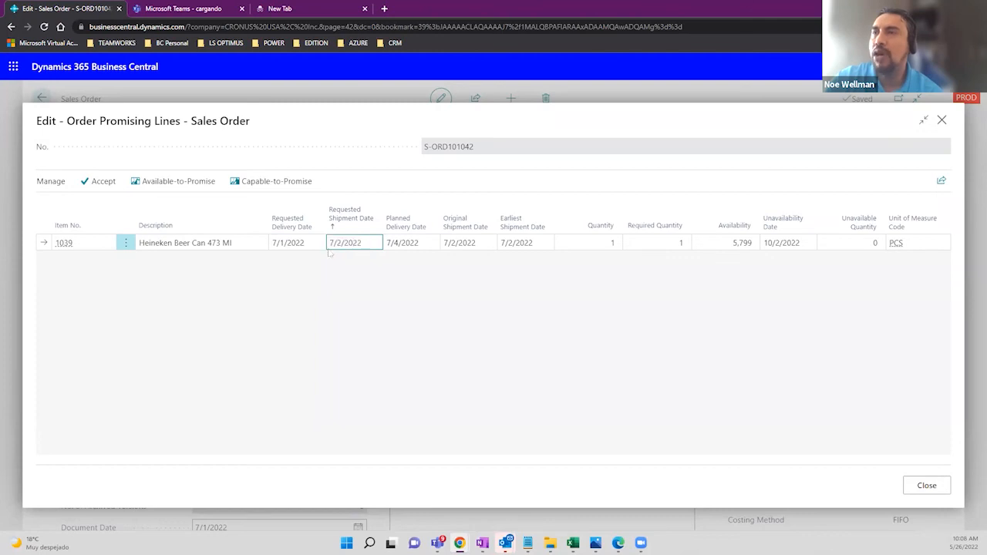
pyautogui.moveTo(332, 246); pyautogui.dragTo(369, 247)
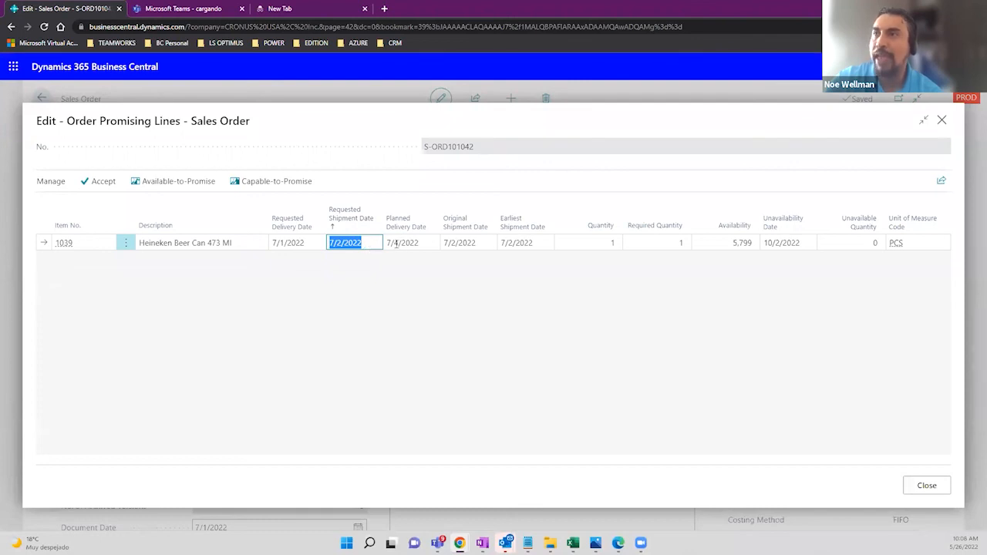
pyautogui.moveTo(417, 244); pyautogui.dragTo(384, 244)
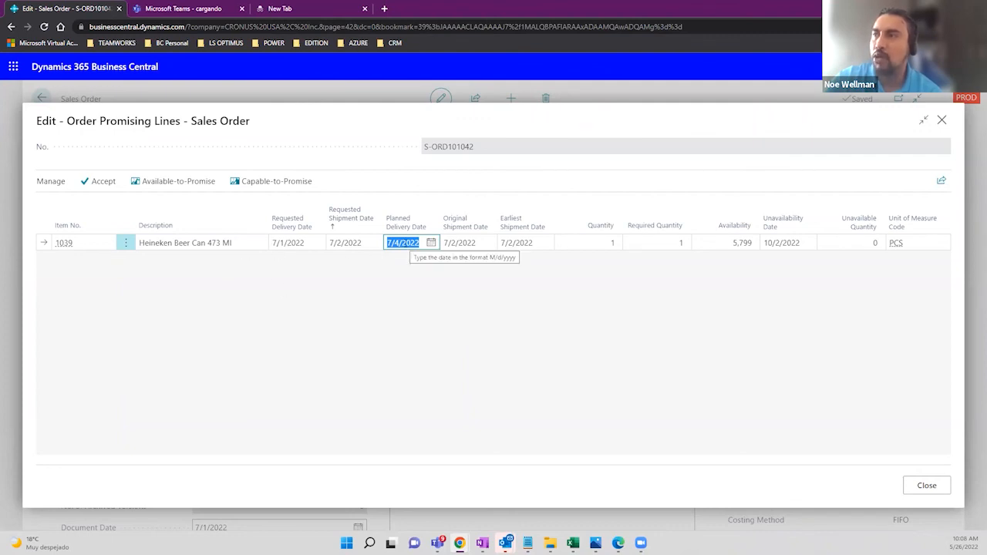
pyautogui.click(307, 244)
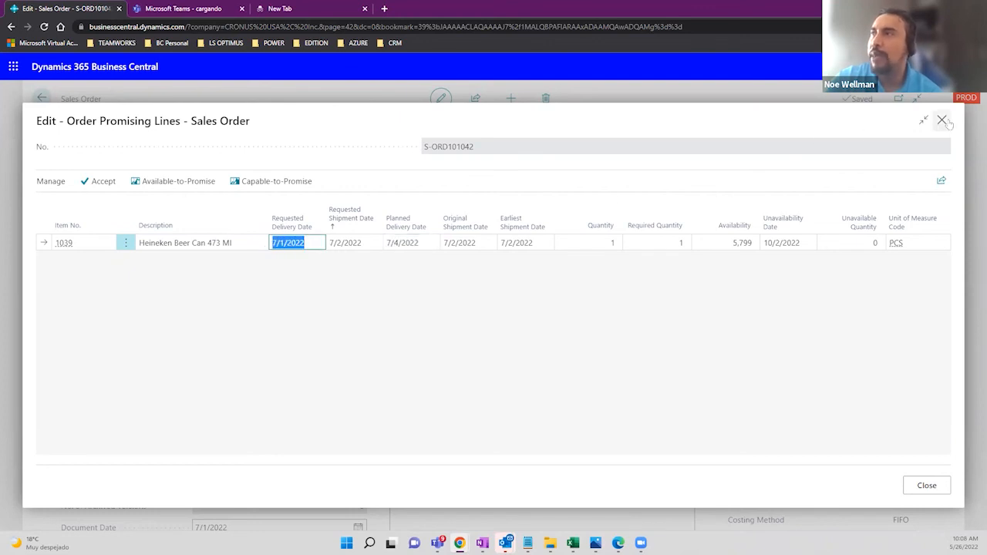
pyautogui.click(927, 485)
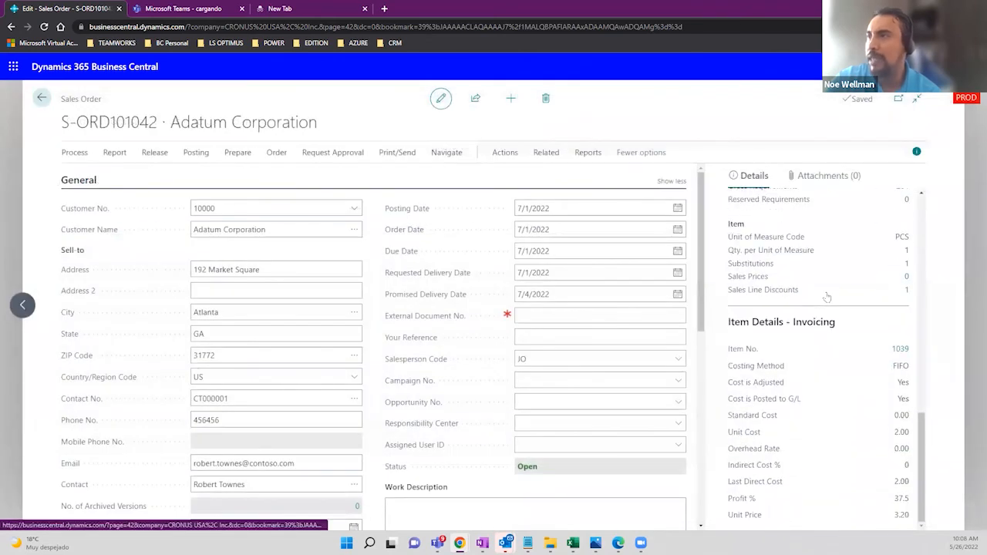
# Examine the order line's availability details for item 1039, focusing on the item availability and scheduled receipt quantities
pyautogui.scroll(2, 827, 297)
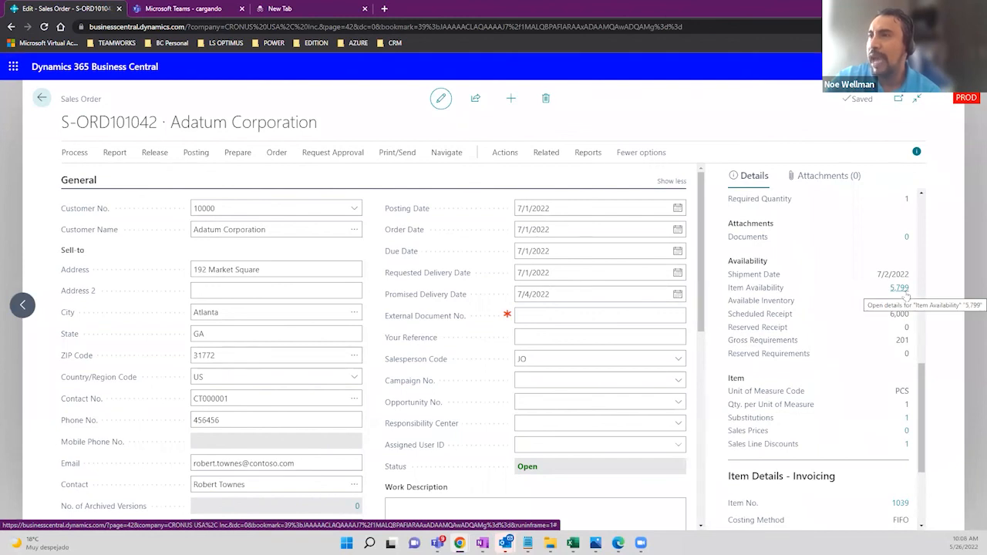
pyautogui.scroll(-3, 573, 355)
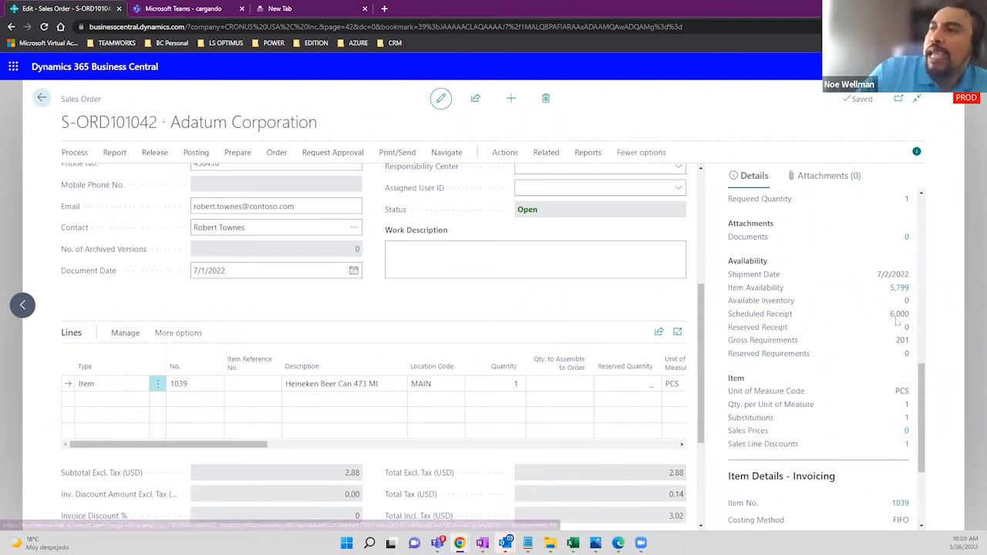
pyautogui.moveTo(890, 318); pyautogui.dragTo(916, 323)
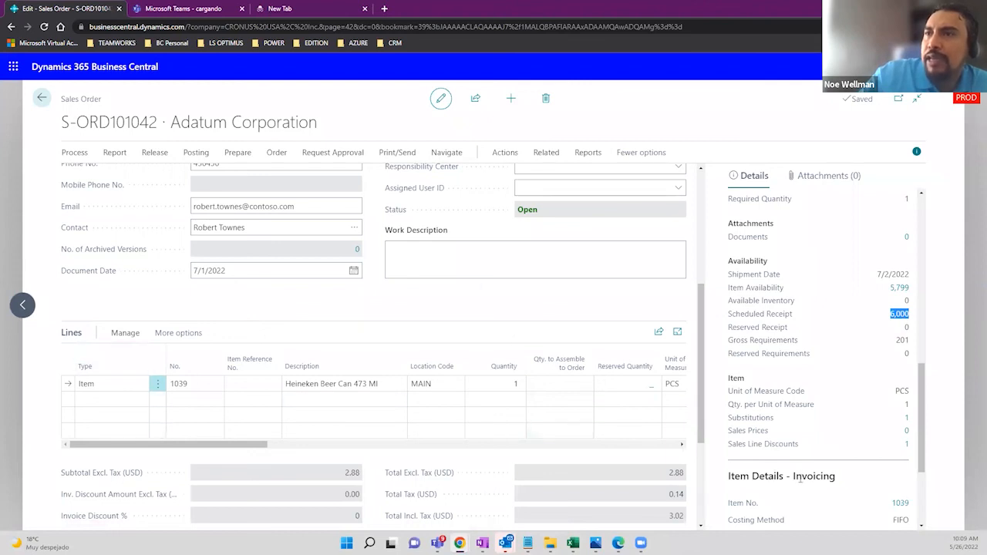
# Leave the sales order for the Inventory Manager home page and view its outbound, inbound and internal warehouse activities
pyautogui.click(43, 98)
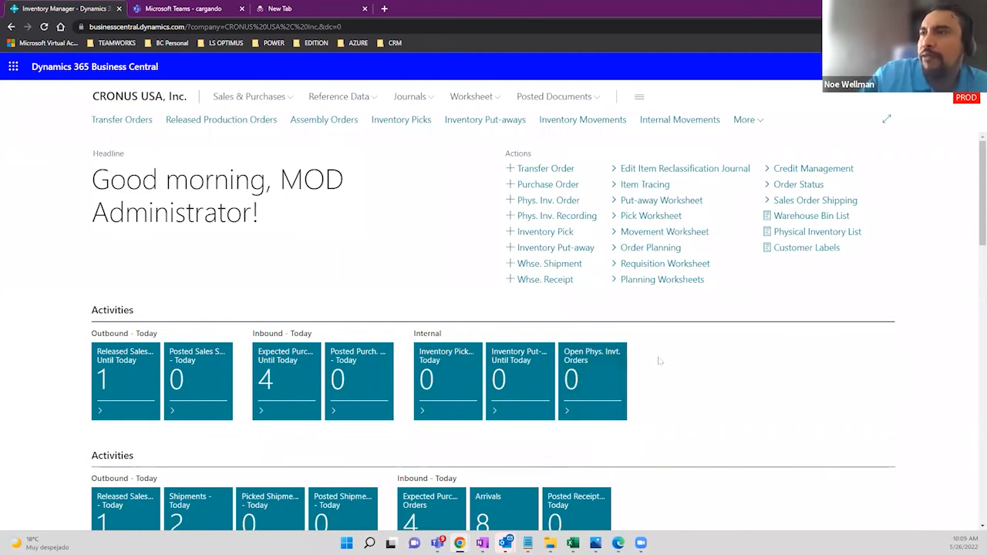
pyautogui.scroll(-2, 677, 339)
pyautogui.scroll(-1, 678, 339)
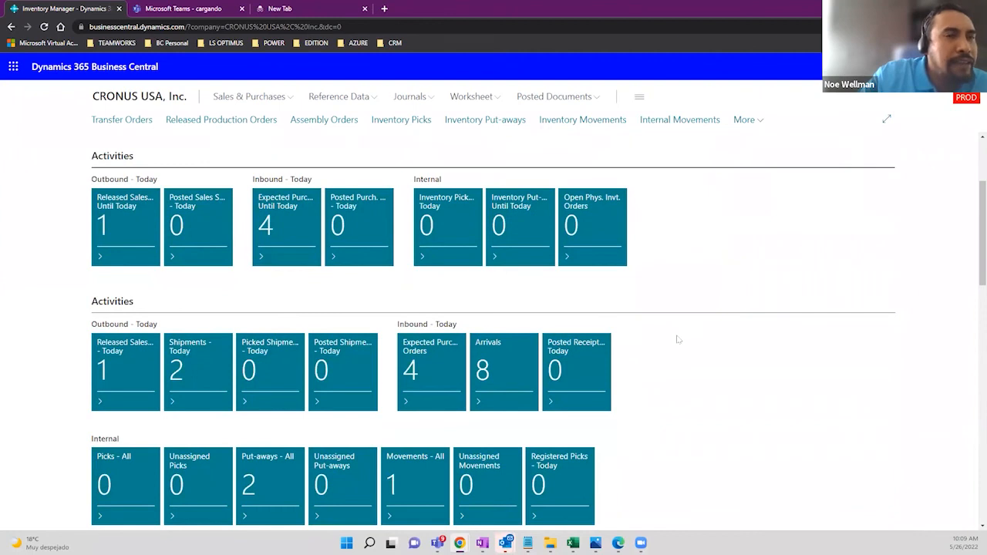